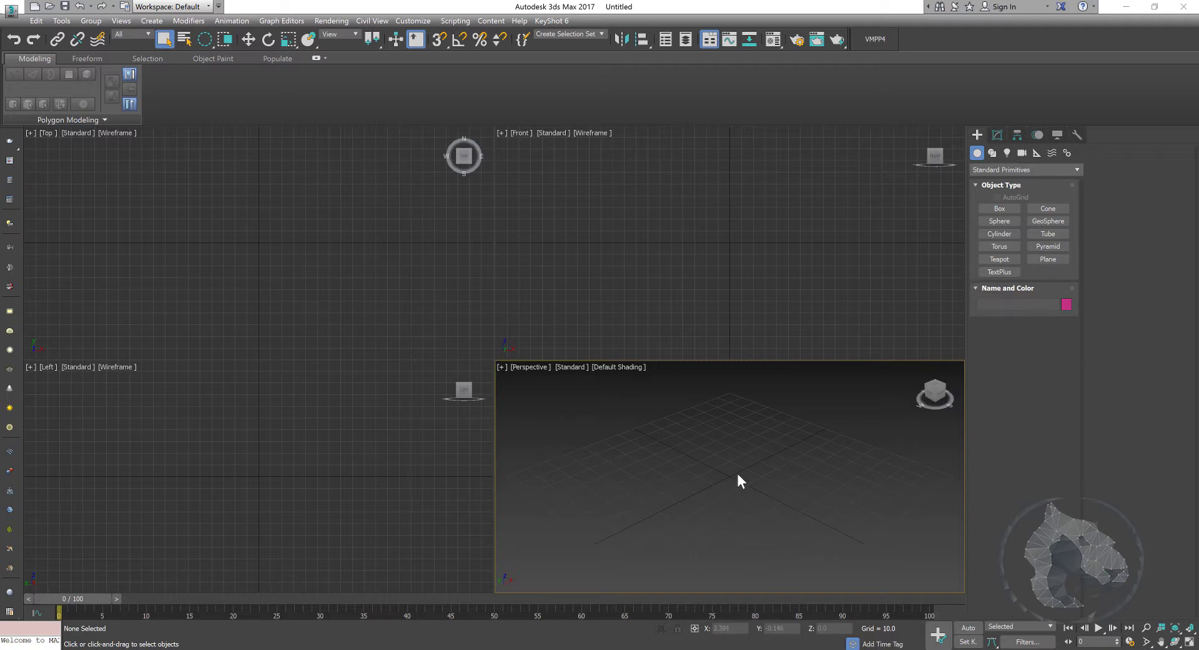
- Orbit the empty Perspective viewport to look over the grid
{"action": "middle_click_drag", "start_coordinate": [718, 471], "coordinate": [732, 471], "text": "alt"}
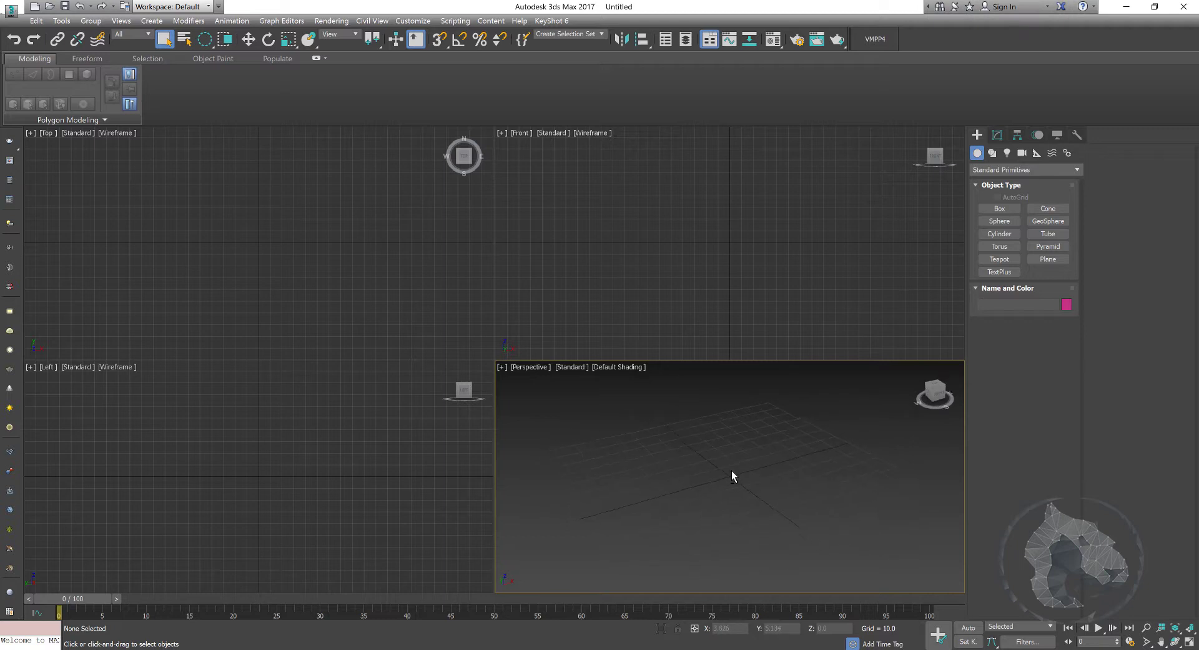
- Start a TextPlus object and replace its placeholder text with 'SP Art'
{"action": "left_click", "coordinate": [989, 269]}
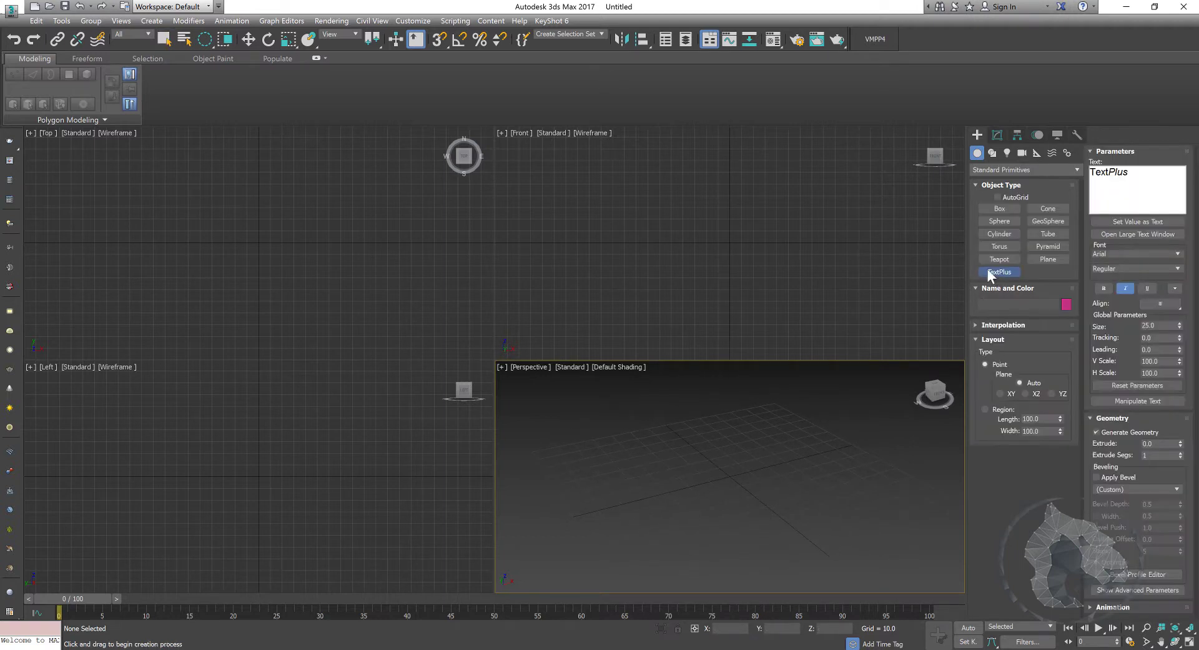
{"action": "left_click", "coordinate": [997, 167]}
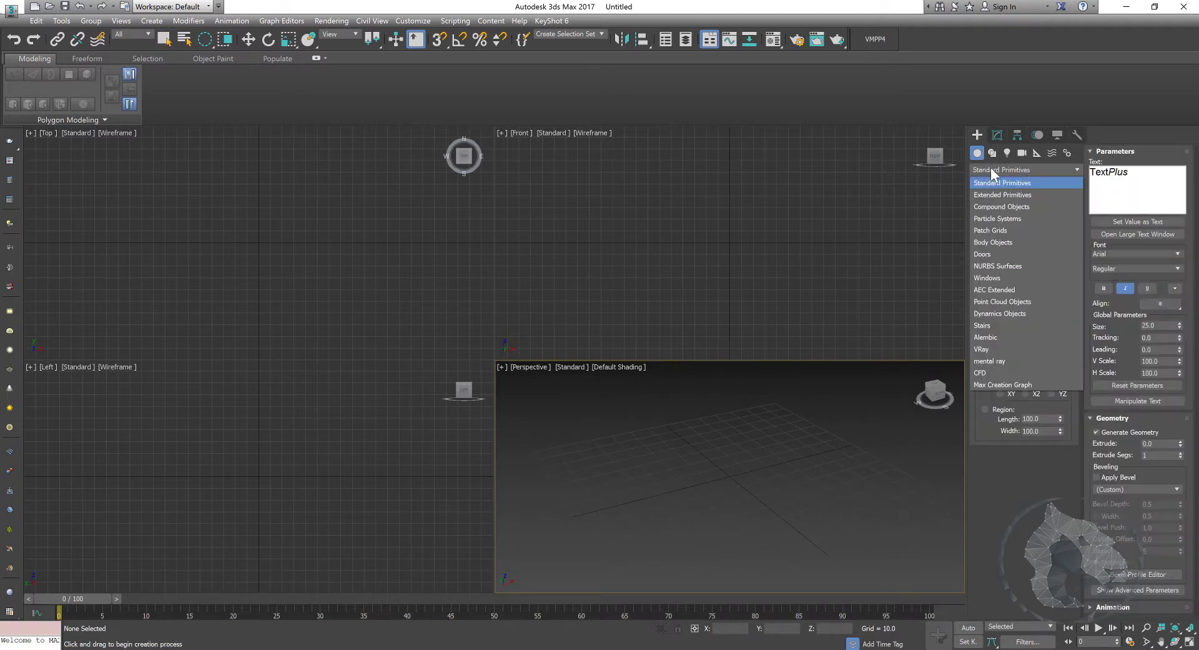
{"action": "left_click", "coordinate": [993, 177]}
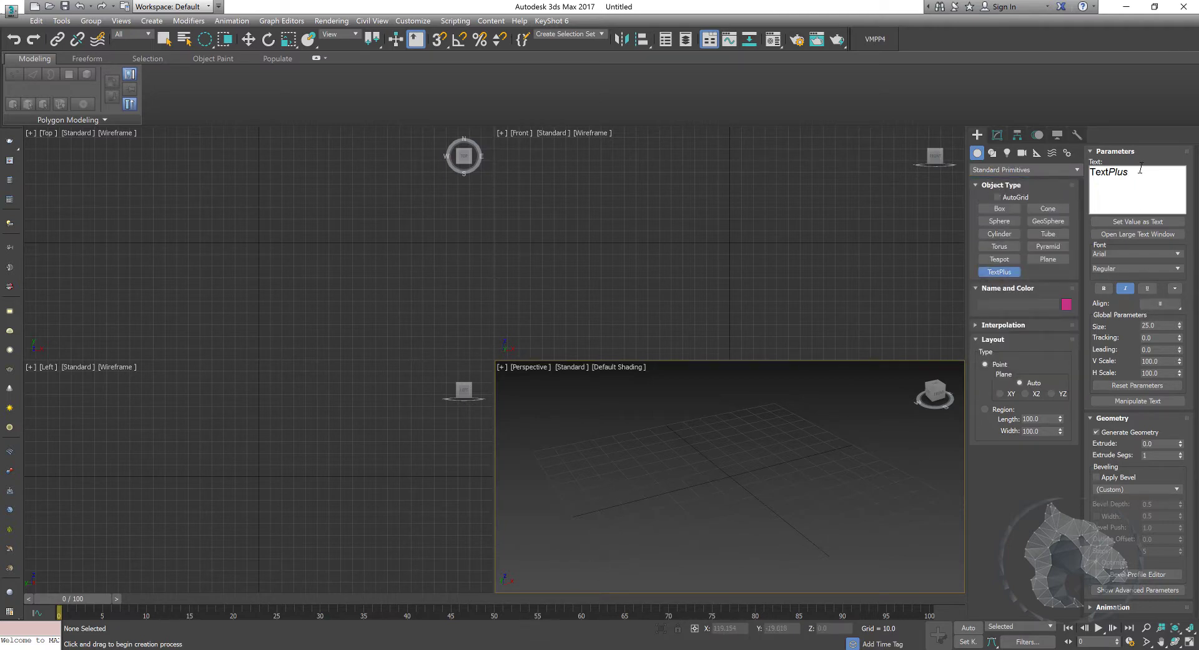
{"action": "double_click", "coordinate": [1108, 171]}
{"action": "left_click_drag", "start_coordinate": [1129, 172], "coordinate": [1090, 173]}
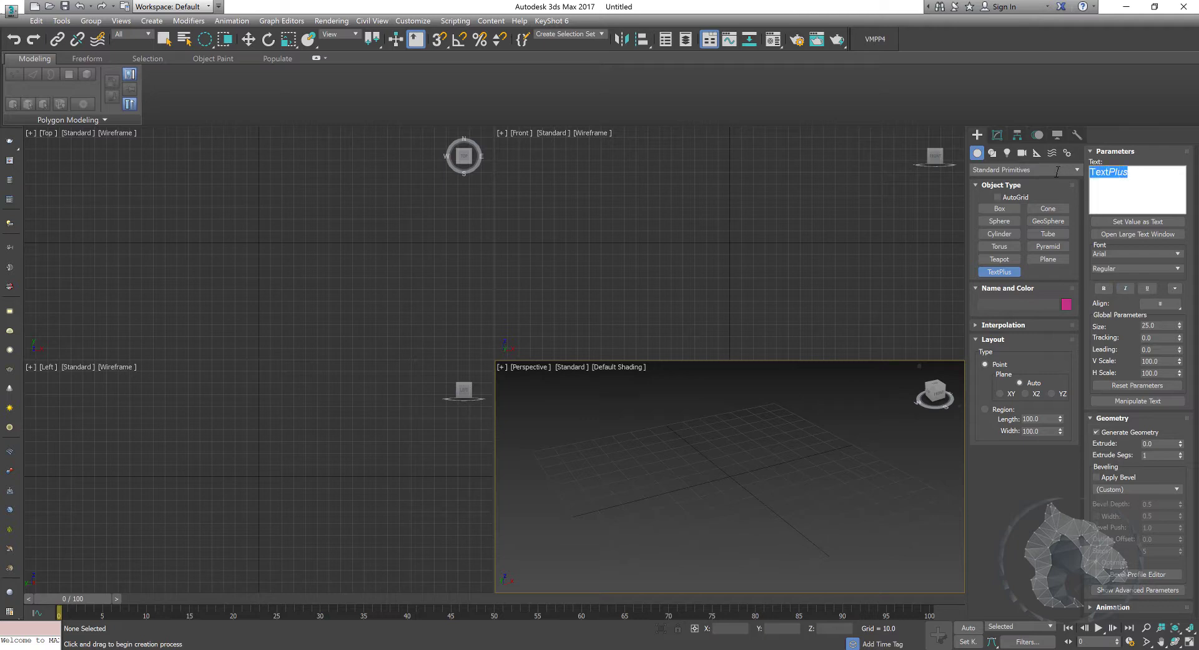
{"action": "type", "text": "SP"}
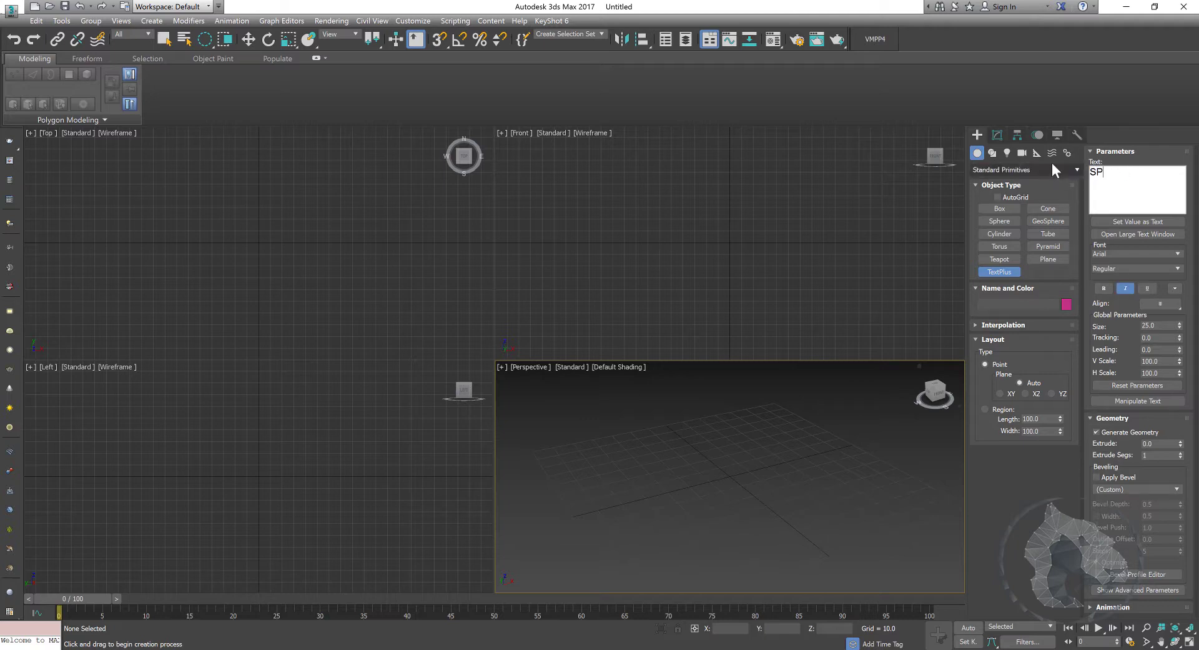
{"action": "type", "text": " Art"}
- Place the 'SP Art' text in the Top view and zero its X and Y position
{"action": "middle_click_drag", "start_coordinate": [210, 258], "coordinate": [222, 258]}
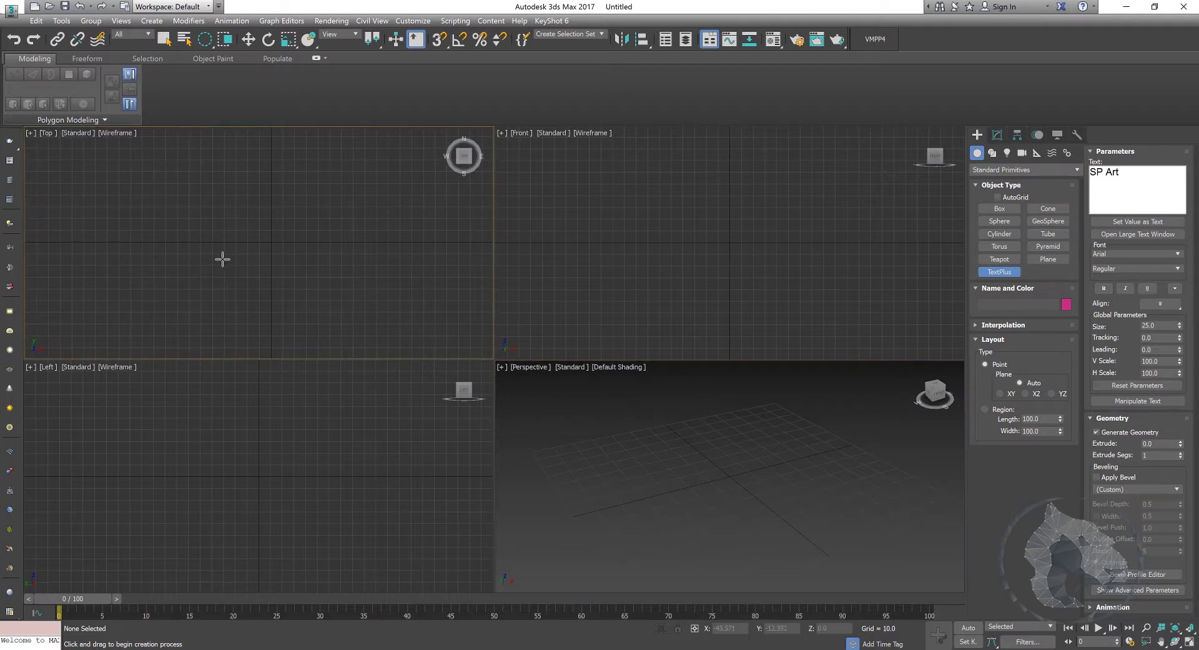
{"action": "left_click", "coordinate": [248, 244]}
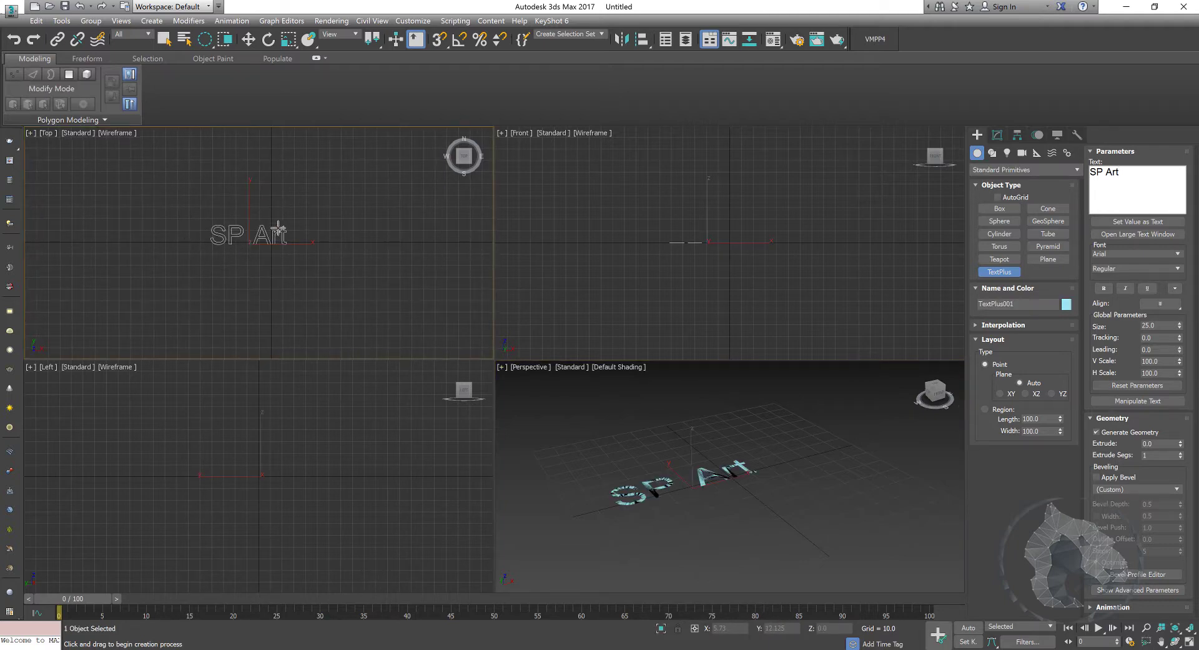
{"action": "key", "text": "w"}
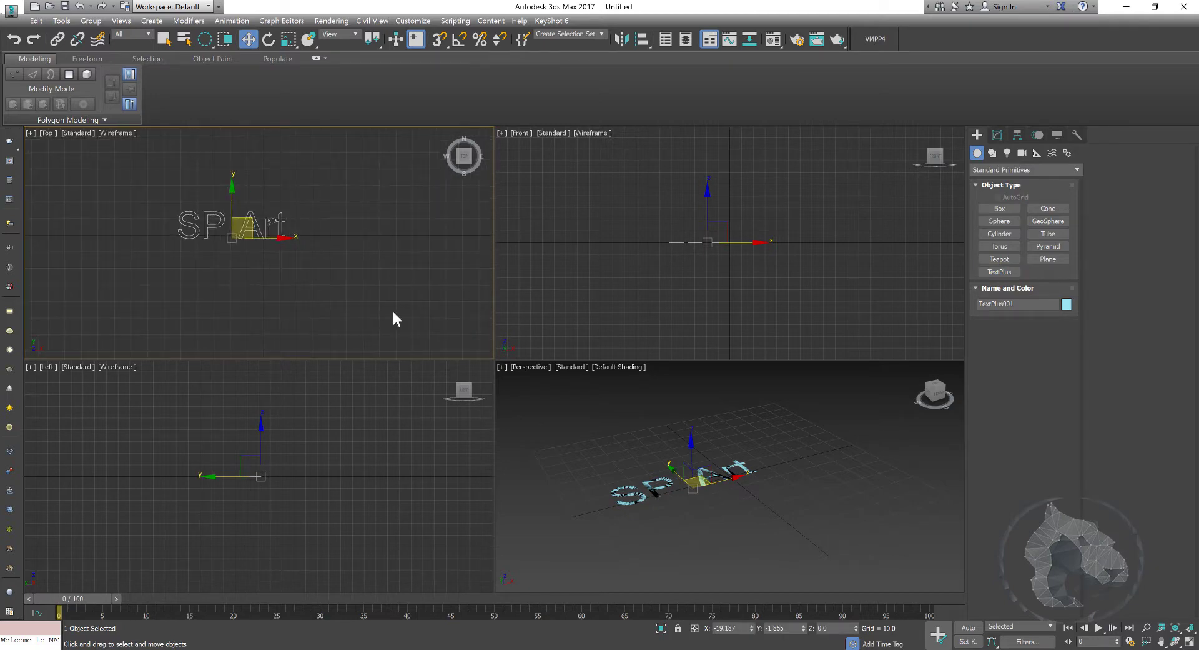
{"action": "right_click", "coordinate": [752, 629]}
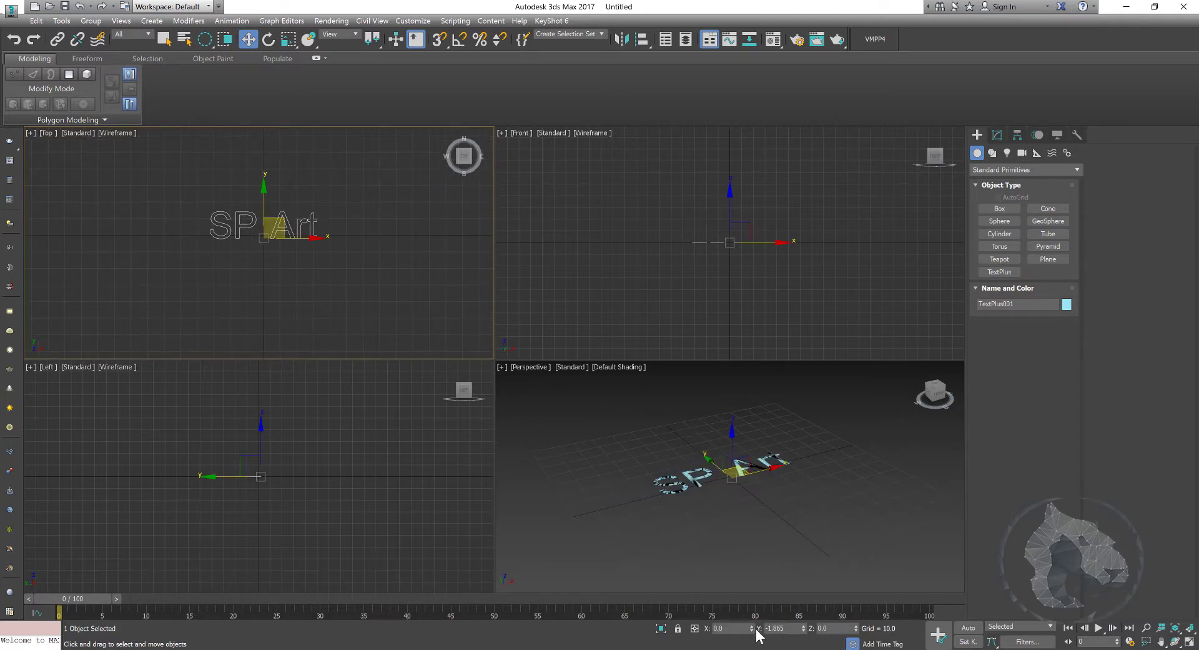
{"action": "right_click", "coordinate": [804, 631]}
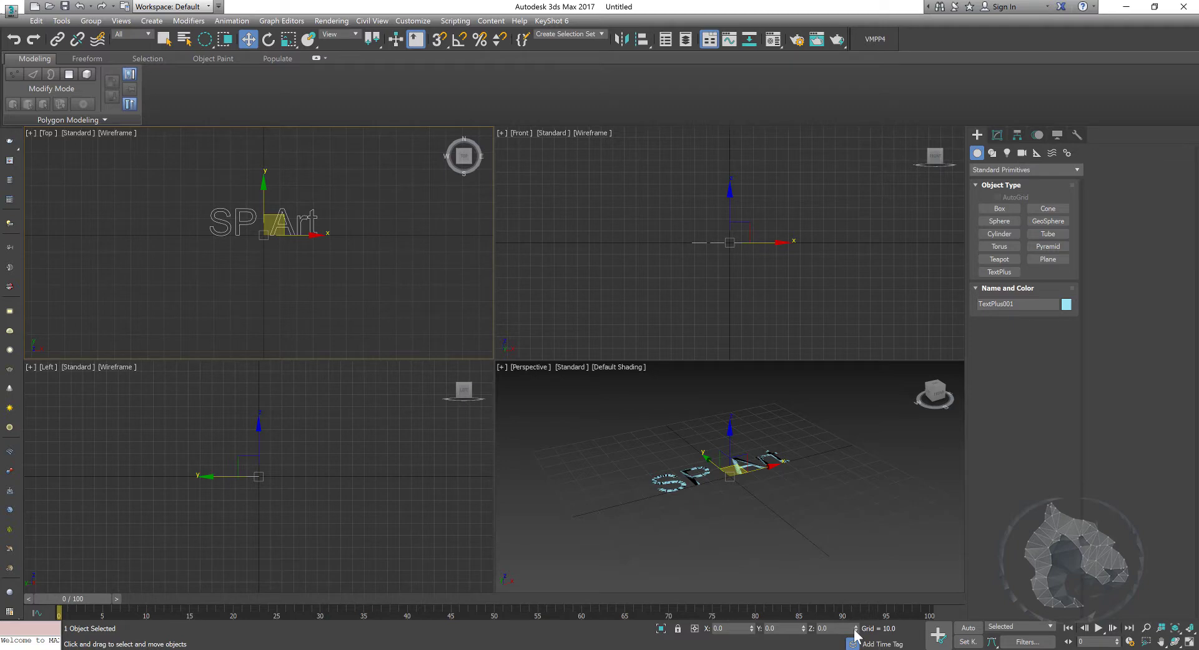
- Maximize the Perspective view and zoom in on the text
{"action": "middle_click_drag", "start_coordinate": [281, 256], "coordinate": [292, 256]}
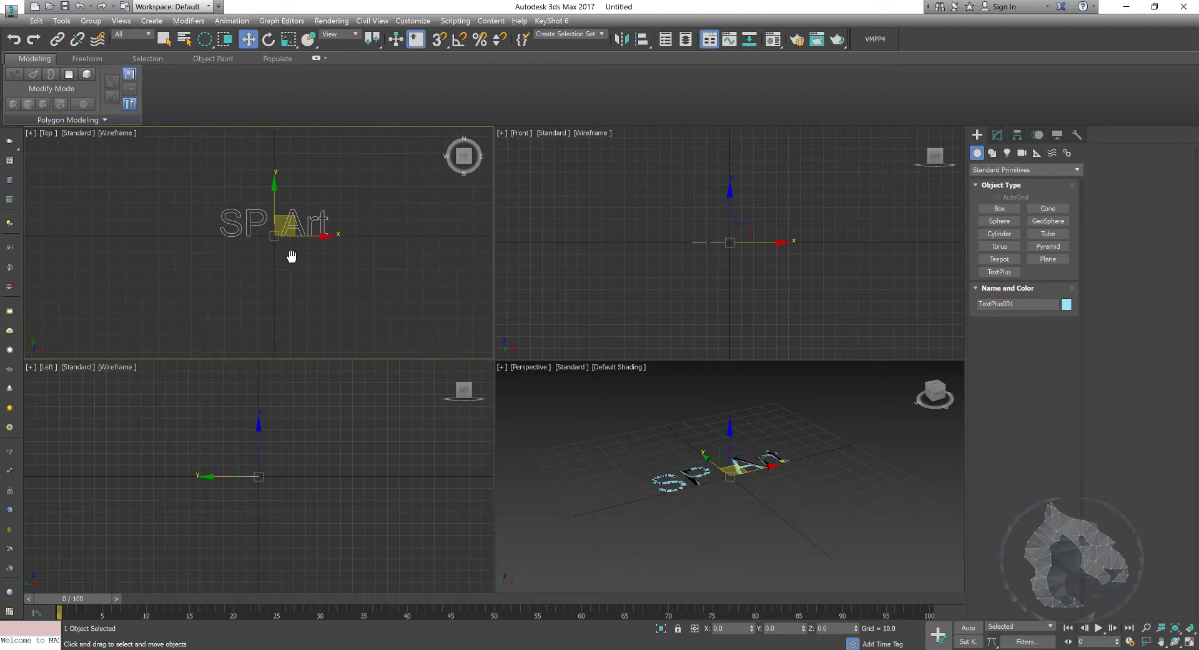
{"action": "scroll", "coordinate": [757, 534], "scroll_direction": "up", "scroll_amount": 2}
{"action": "key", "text": "alt+w"}
{"action": "middle_click_drag", "start_coordinate": [573, 447], "coordinate": [523, 429], "text": "alt"}
{"action": "scroll", "coordinate": [522, 426], "scroll_direction": "up", "scroll_amount": 3}
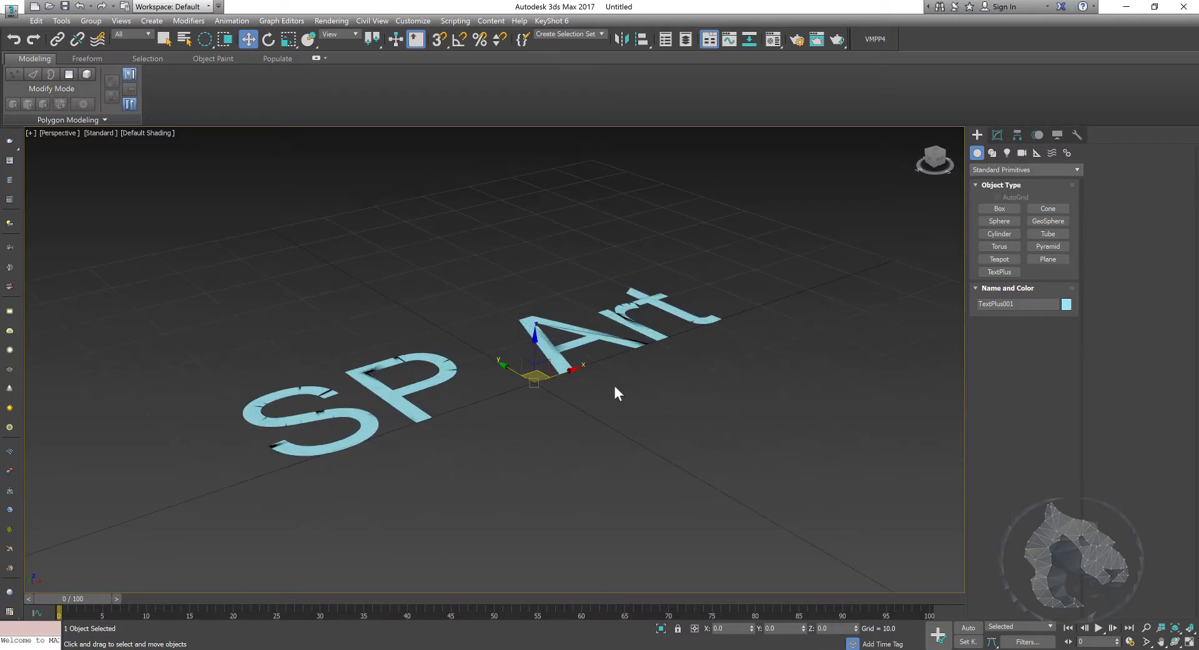
- Add a Shell modifier to the SP Art text from the Modify panel
{"action": "left_click", "coordinate": [1000, 137]}
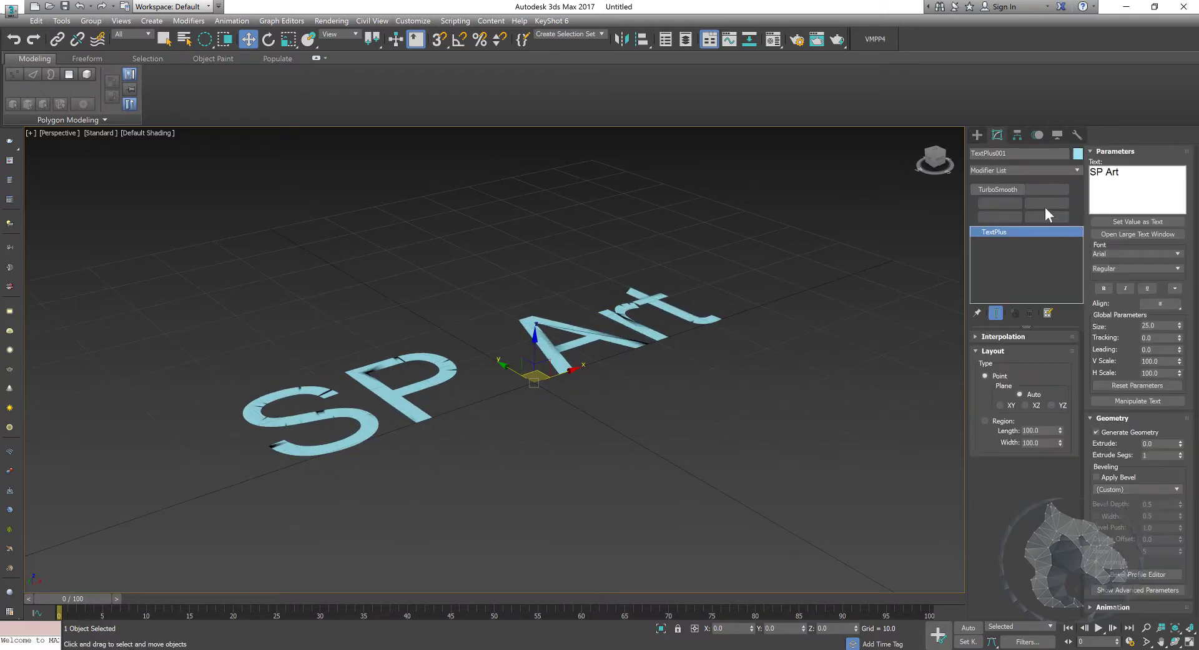
{"action": "left_click", "coordinate": [1006, 167]}
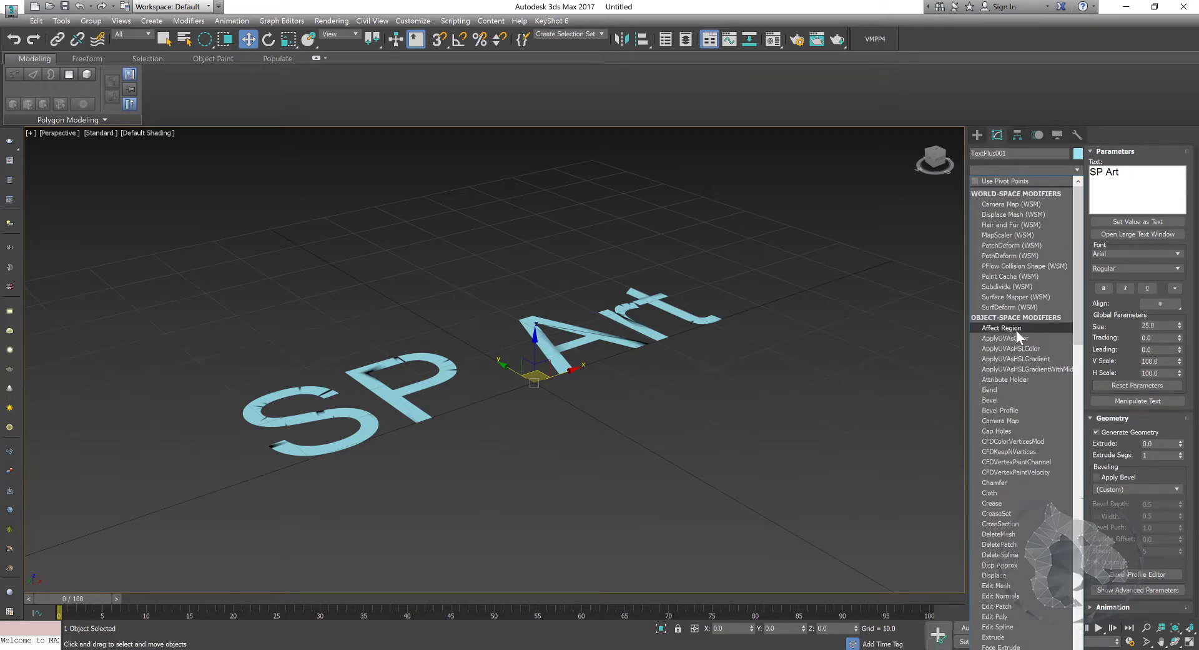
{"action": "type", "text": "sh"}
{"action": "key", "text": "Return"}
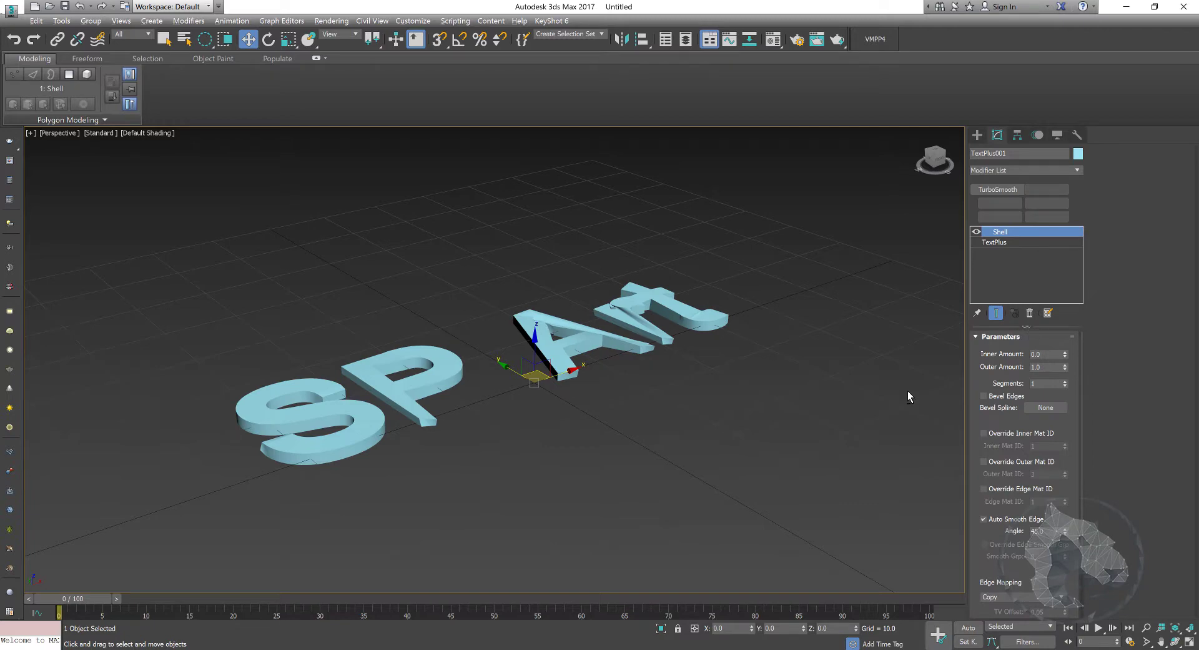
- Inspect the thickened text, then delete the Shell modifier from the stack
{"action": "mouse_move", "coordinate": [908, 391]}
{"action": "middle_mouse_down", "text": "alt"}
{"action": "mouse_move", "coordinate": [794, 308]}
{"action": "mouse_move", "coordinate": [707, 327]}
{"action": "mouse_move", "coordinate": [629, 391]}
{"action": "middle_mouse_up", "text": "alt"}
{"action": "scroll", "coordinate": [740, 328], "scroll_direction": "up", "scroll_amount": 4}
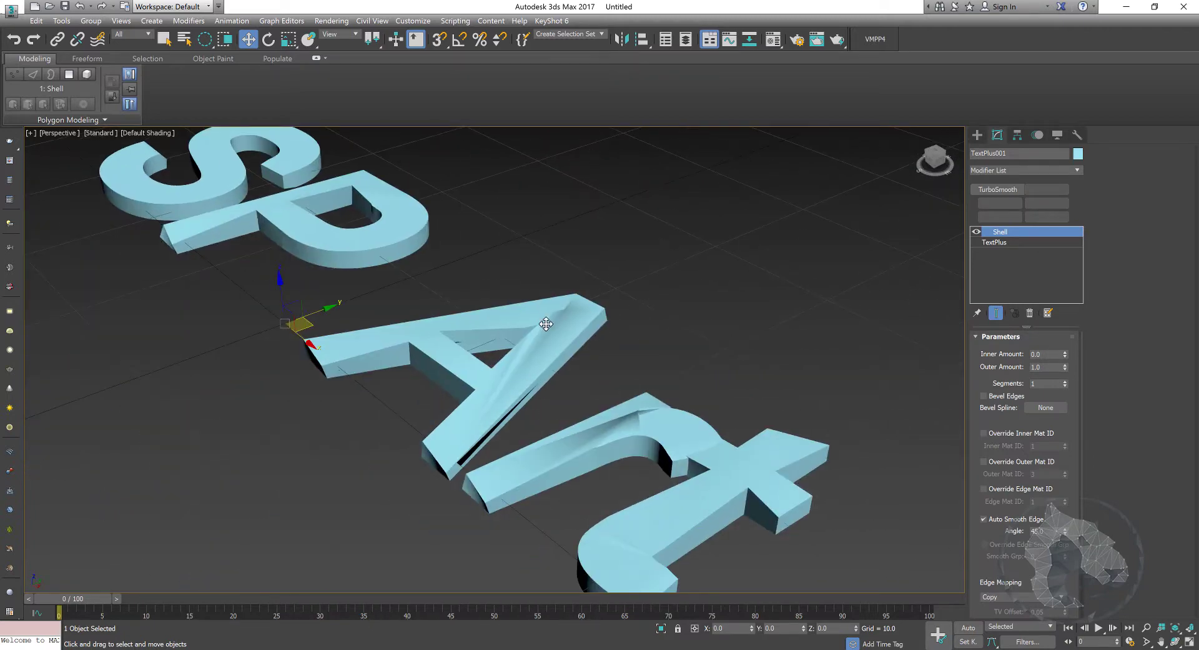
{"action": "left_click", "coordinate": [1030, 313]}
{"action": "mouse_move", "coordinate": [779, 340]}
{"action": "middle_mouse_down", "text": "alt"}
{"action": "mouse_move", "coordinate": [434, 269]}
{"action": "mouse_move", "coordinate": [484, 263]}
{"action": "middle_mouse_up", "text": "alt"}
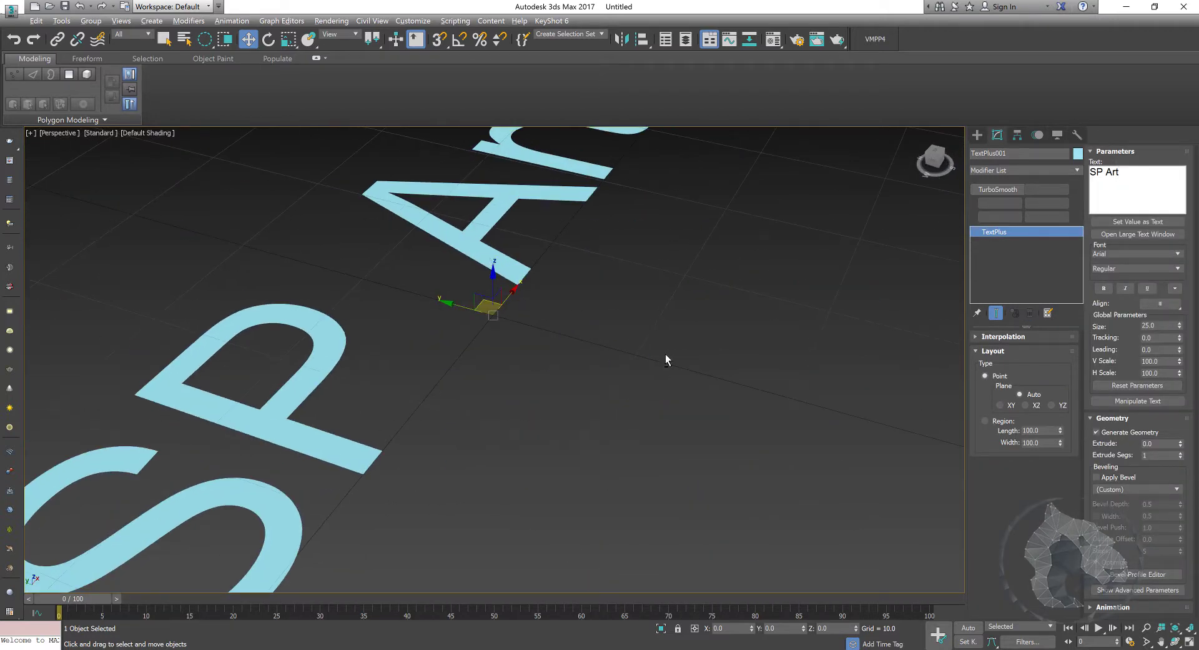
- Raise the text's interpolation Steps from 5 to 6
{"action": "mouse_move", "coordinate": [665, 354]}
{"action": "middle_mouse_down", "text": "alt"}
{"action": "mouse_move", "coordinate": [525, 354]}
{"action": "mouse_move", "coordinate": [812, 362]}
{"action": "middle_mouse_up", "text": "alt"}
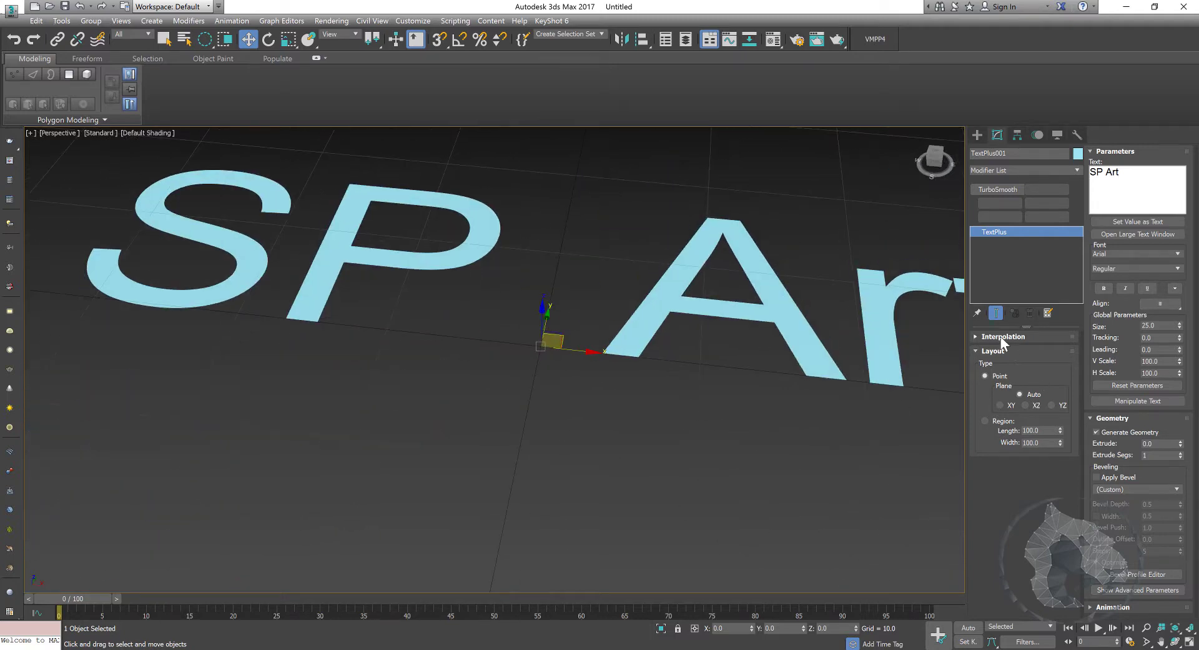
{"action": "left_click", "coordinate": [1001, 336]}
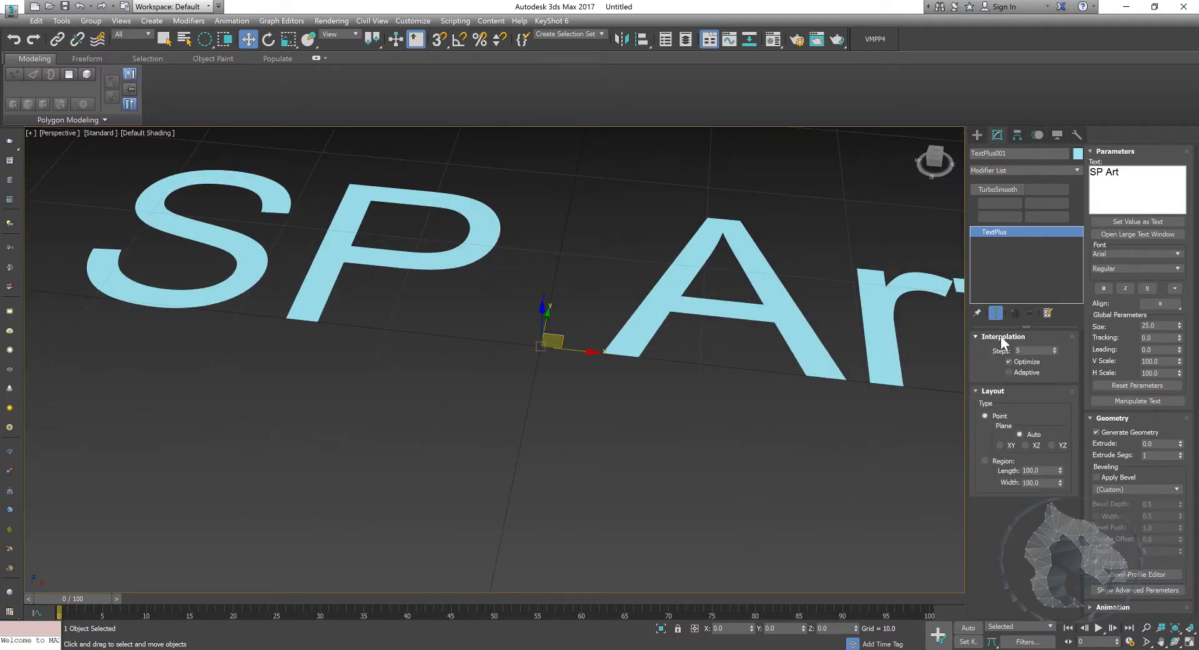
{"action": "left_click", "coordinate": [1054, 348]}
{"action": "middle_click_drag", "start_coordinate": [572, 404], "coordinate": [552, 411], "text": "alt"}
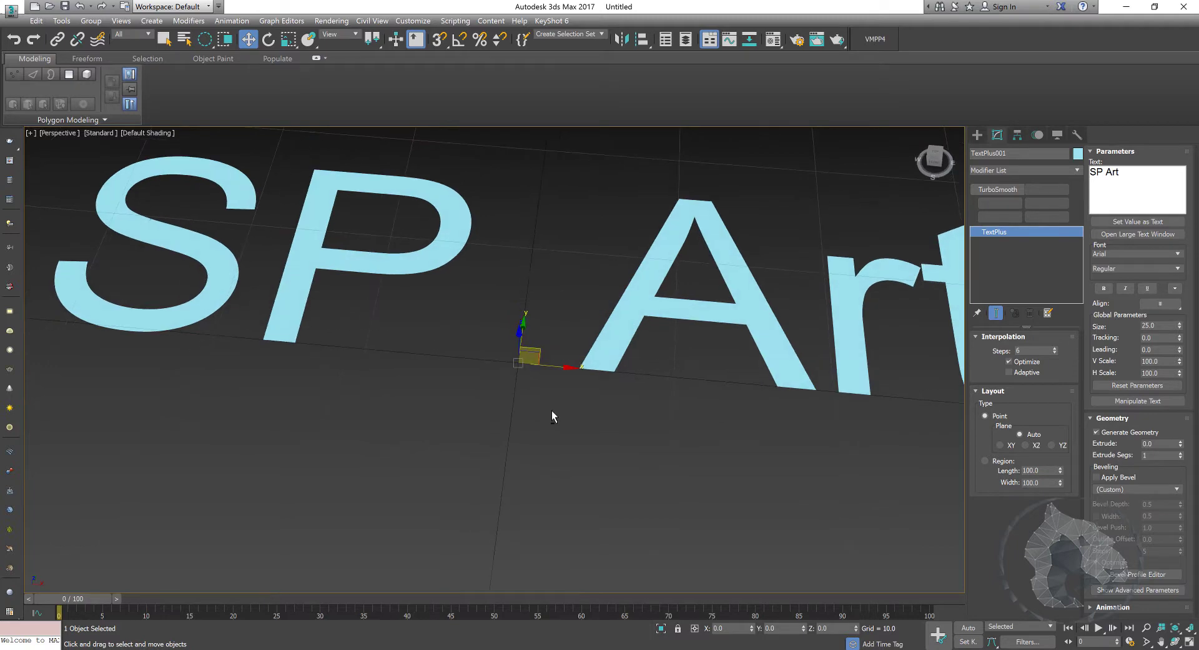
- Switch the Perspective view to wireframe and open the Font list
{"action": "key", "text": "F3"}
{"action": "key", "text": "F3"}
{"action": "key", "text": "F3"}
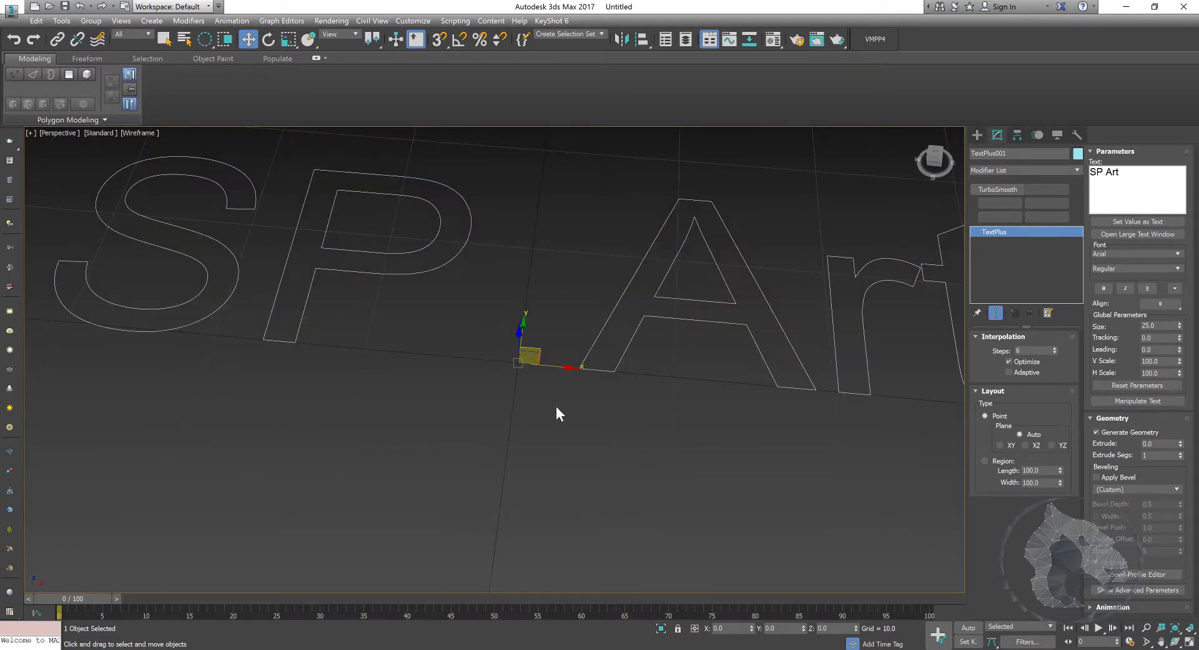
{"action": "mouse_move", "coordinate": [739, 460]}
{"action": "middle_mouse_down", "text": "alt"}
{"action": "mouse_move", "coordinate": [682, 471]}
{"action": "mouse_move", "coordinate": [867, 381]}
{"action": "middle_mouse_up", "text": "alt"}
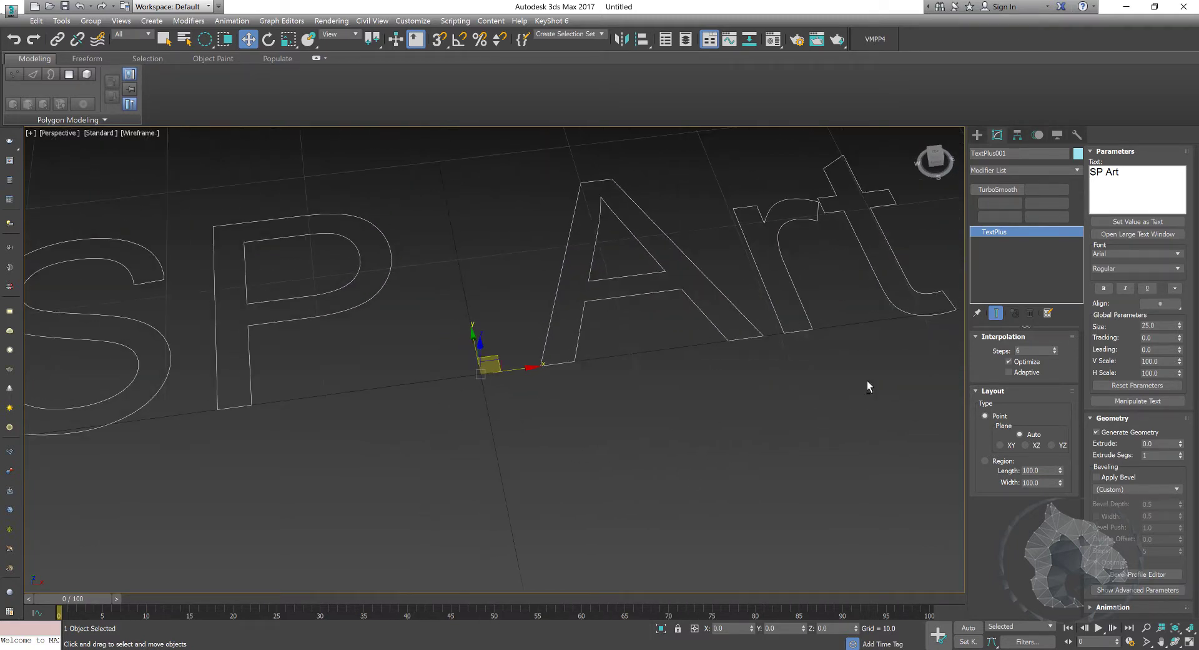
{"action": "left_click", "coordinate": [1114, 254]}
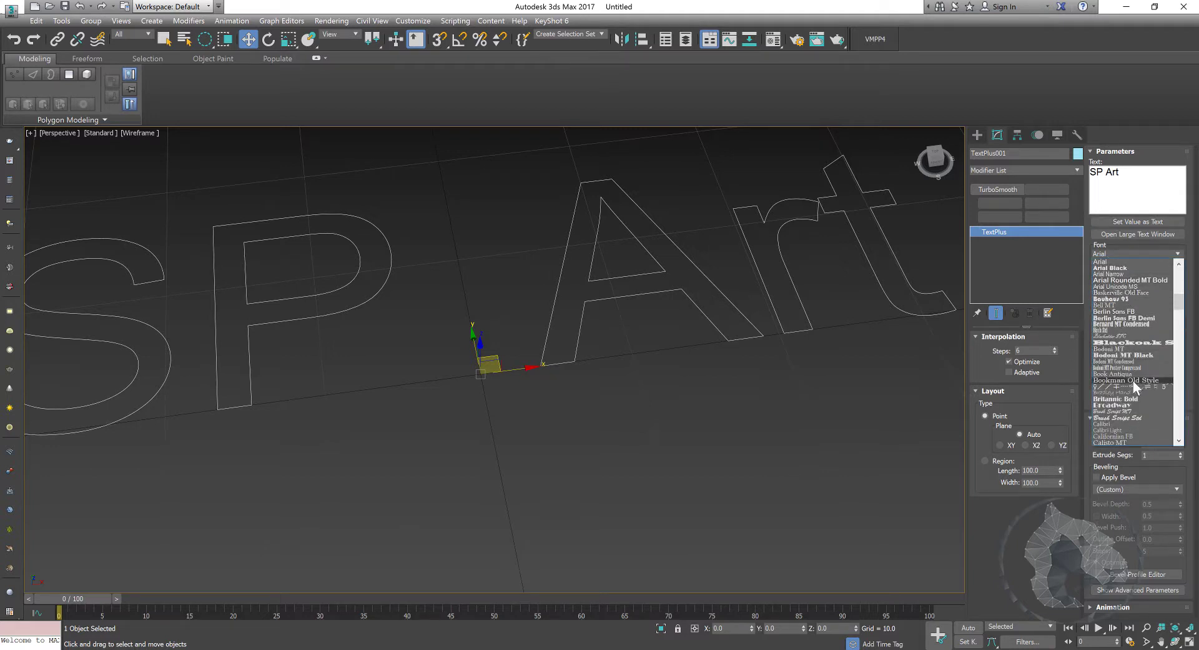
- Try the Freestyle Script font, then undo back to Arial
{"action": "scroll", "coordinate": [1131, 375], "scroll_direction": "down", "scroll_amount": 1}
{"action": "scroll", "coordinate": [1128, 367], "scroll_direction": "down", "scroll_amount": 1}
{"action": "scroll", "coordinate": [1129, 383], "scroll_direction": "down", "scroll_amount": 1}
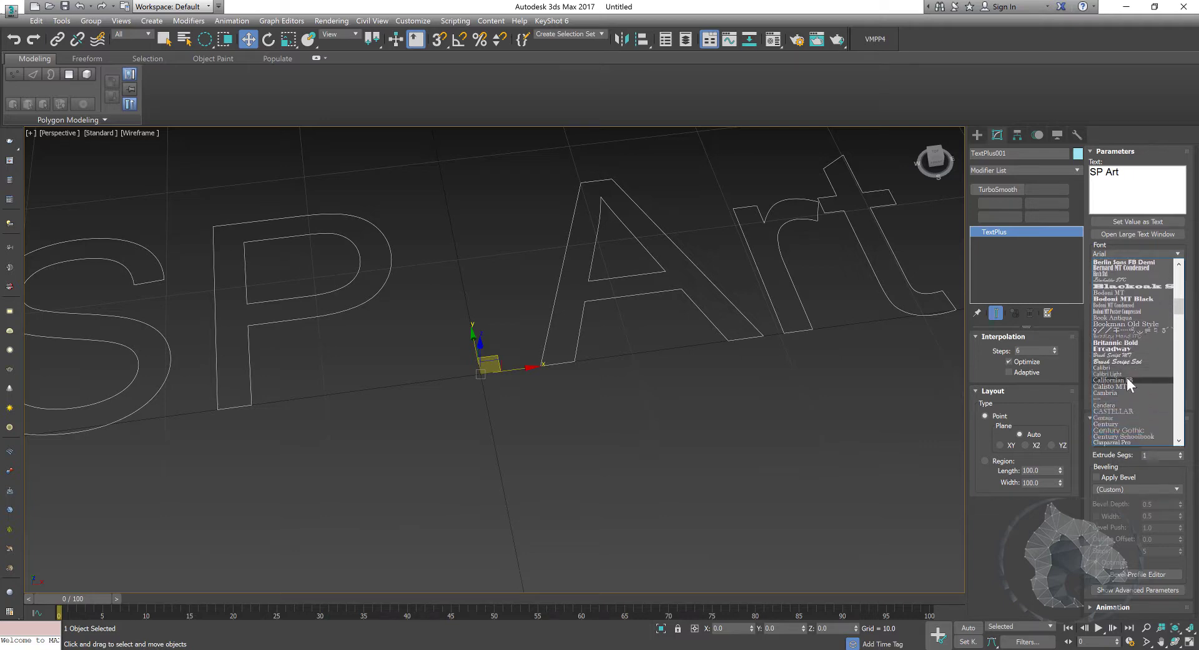
{"action": "scroll", "coordinate": [1127, 378], "scroll_direction": "down", "scroll_amount": 1}
{"action": "scroll", "coordinate": [1125, 370], "scroll_direction": "down", "scroll_amount": 1}
{"action": "scroll", "coordinate": [1125, 374], "scroll_direction": "down", "scroll_amount": 1}
{"action": "scroll", "coordinate": [1126, 381], "scroll_direction": "down", "scroll_amount": 1}
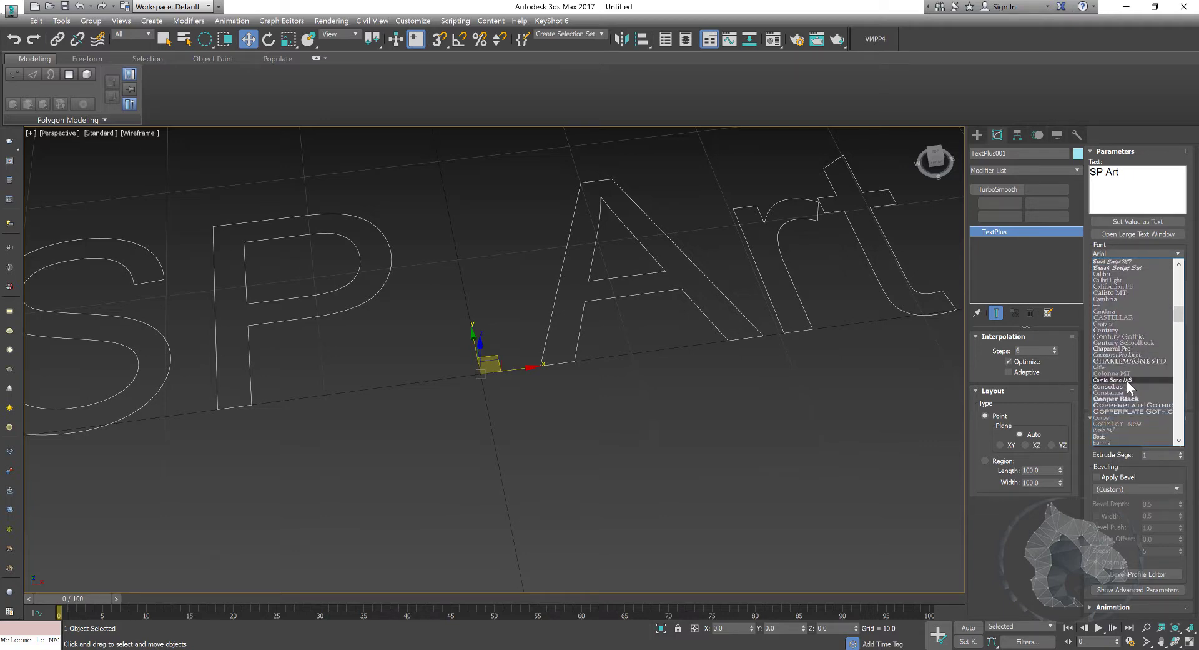
{"action": "scroll", "coordinate": [1127, 379], "scroll_direction": "down", "scroll_amount": 3}
{"action": "scroll", "coordinate": [1126, 377], "scroll_direction": "down", "scroll_amount": 4}
{"action": "scroll", "coordinate": [1126, 376], "scroll_direction": "down", "scroll_amount": 3}
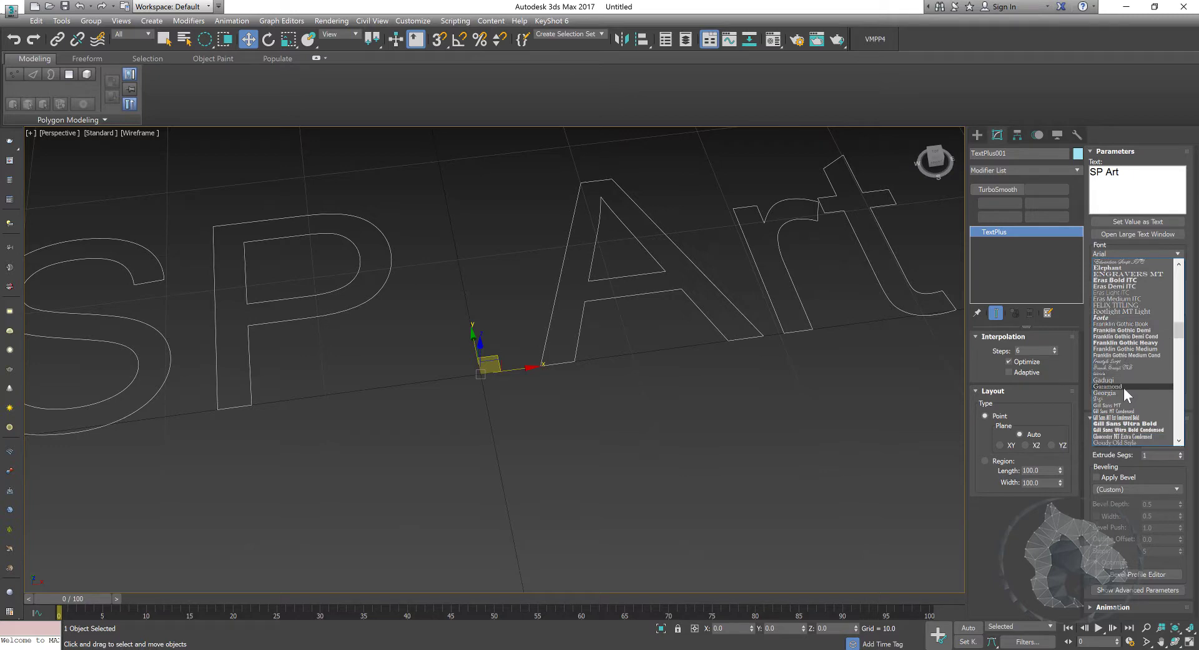
{"action": "left_click", "coordinate": [1129, 361]}
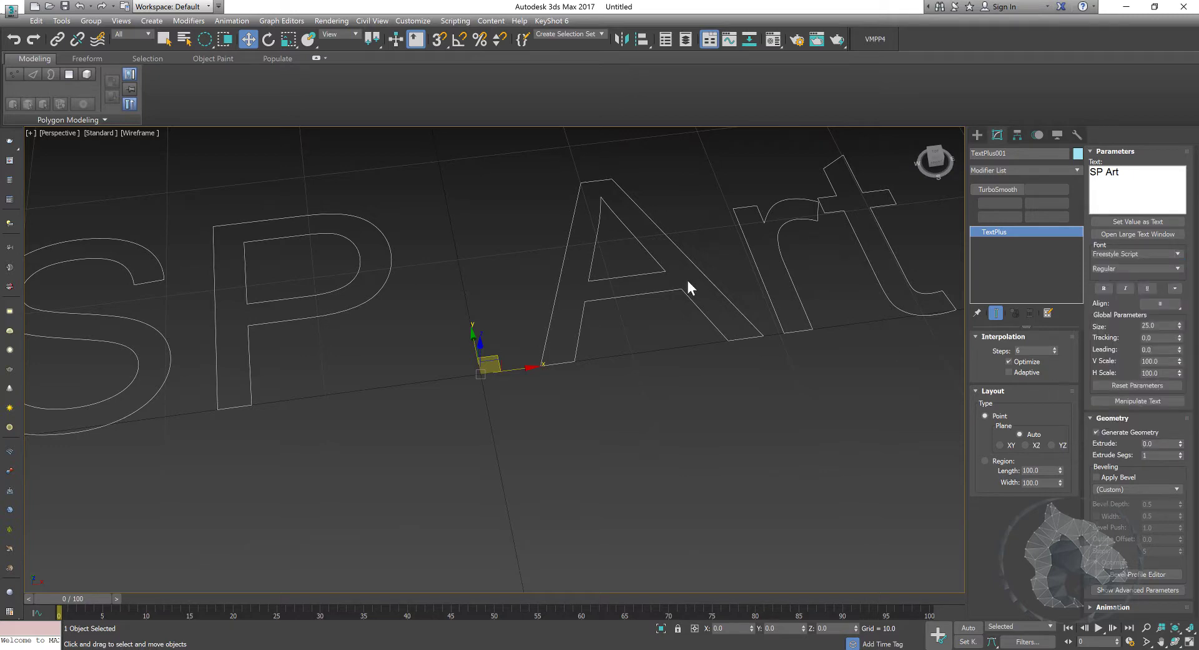
{"action": "scroll", "coordinate": [688, 281], "scroll_direction": "down", "scroll_amount": 3}
{"action": "scroll", "coordinate": [696, 299], "scroll_direction": "down", "scroll_amount": 2}
{"action": "key", "text": "ctrl+z"}
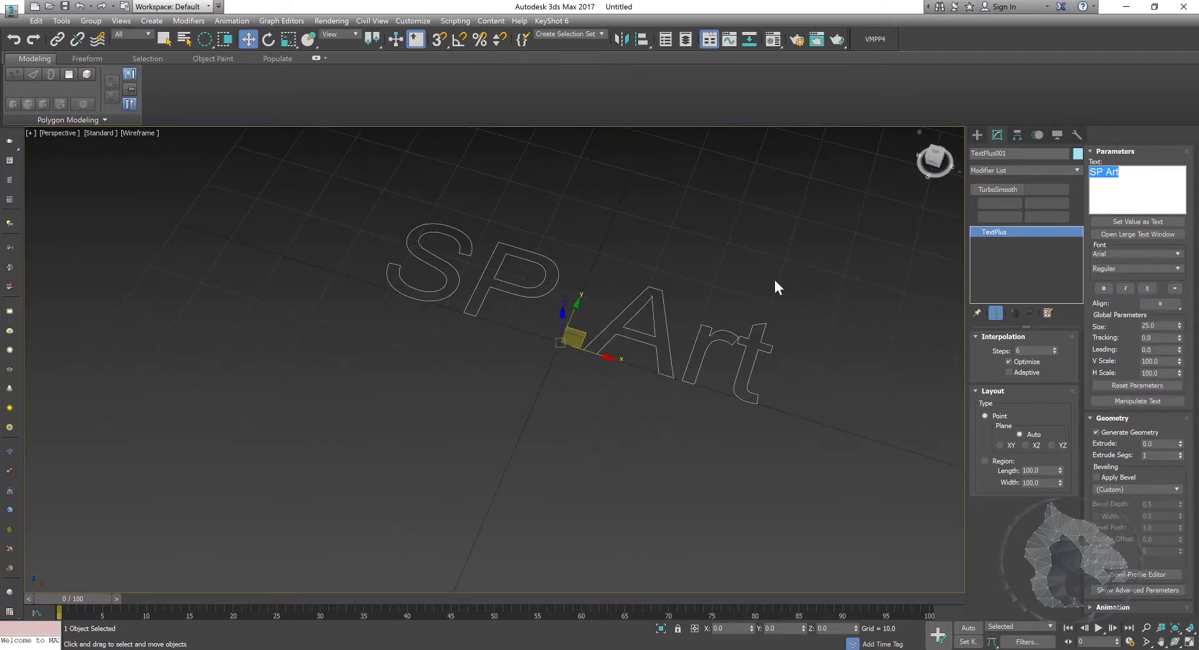
- Select the text and switch its font to Birch Std
{"action": "left_click_drag", "start_coordinate": [1132, 168], "coordinate": [1036, 170]}
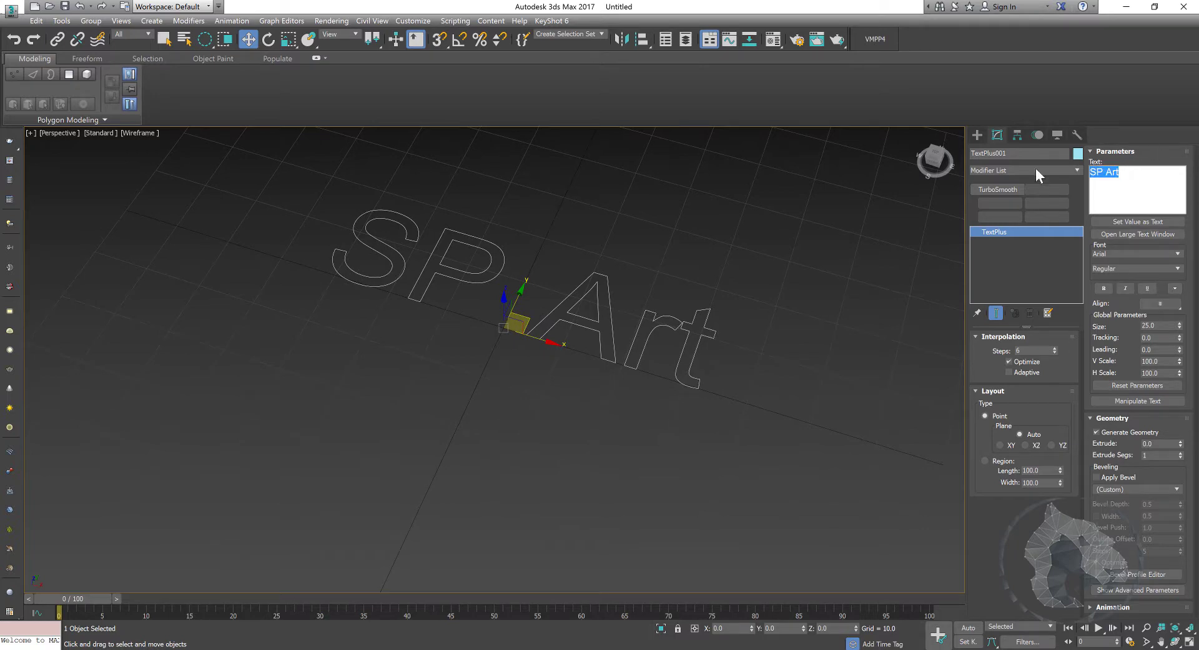
{"action": "left_click", "coordinate": [1115, 255]}
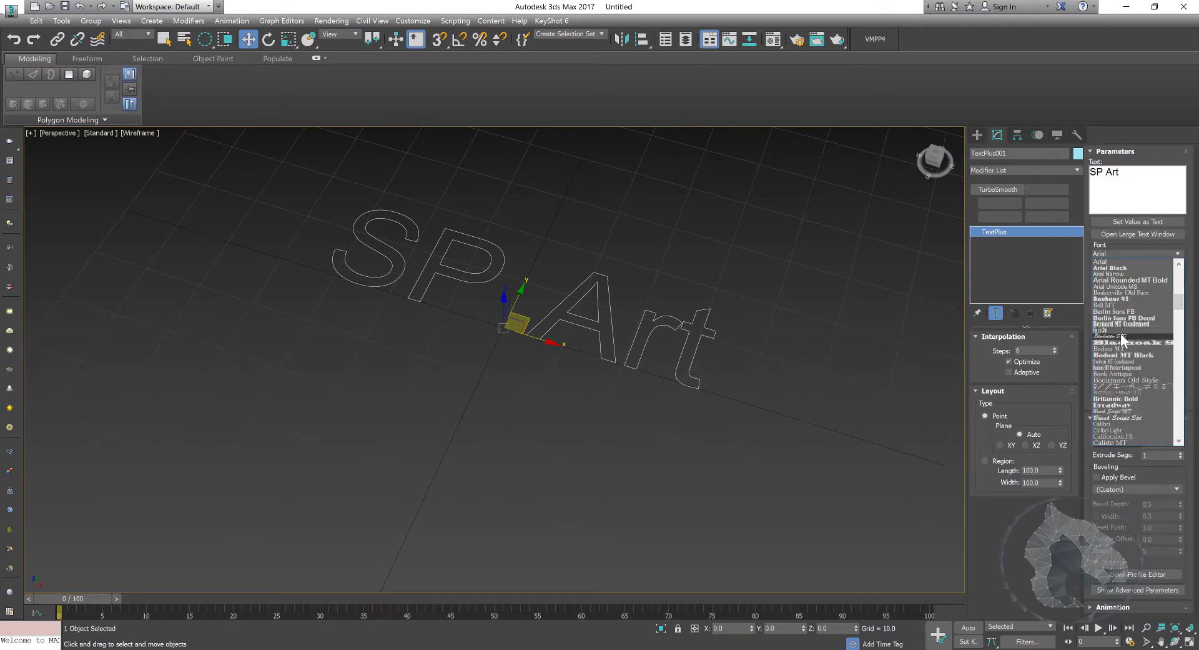
{"action": "left_click", "coordinate": [1122, 330]}
{"action": "middle_click_drag", "start_coordinate": [630, 328], "coordinate": [651, 326], "text": "alt"}
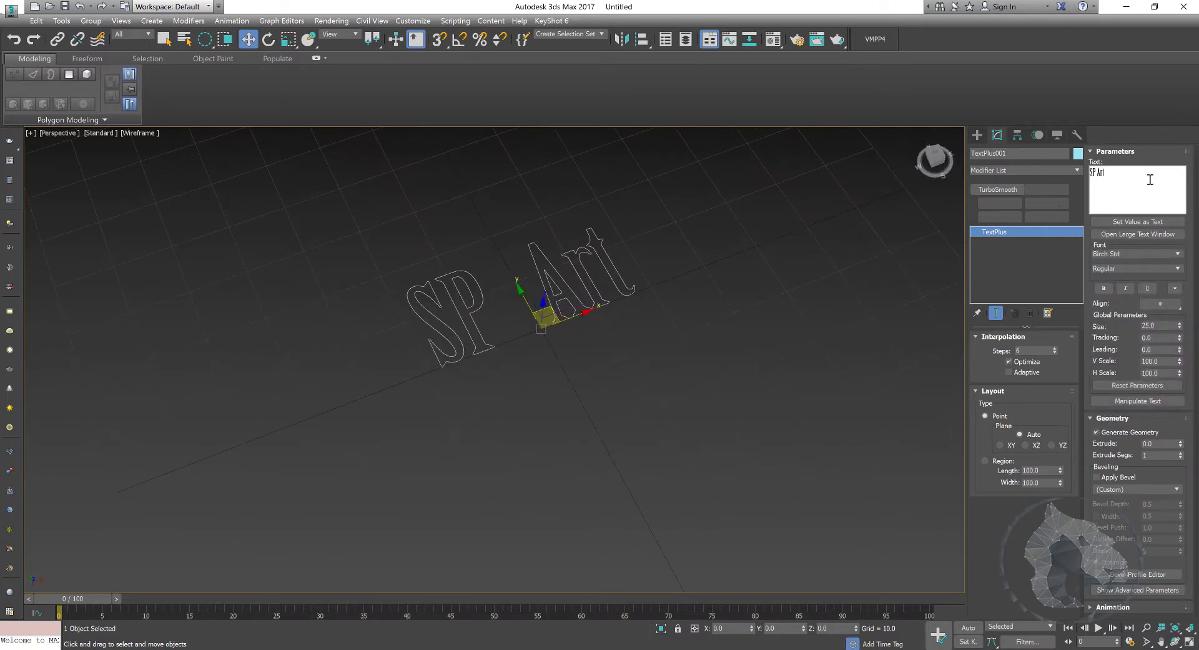
- Change the font to Californian FB and reframe the text in view
{"action": "left_click", "coordinate": [1137, 252]}
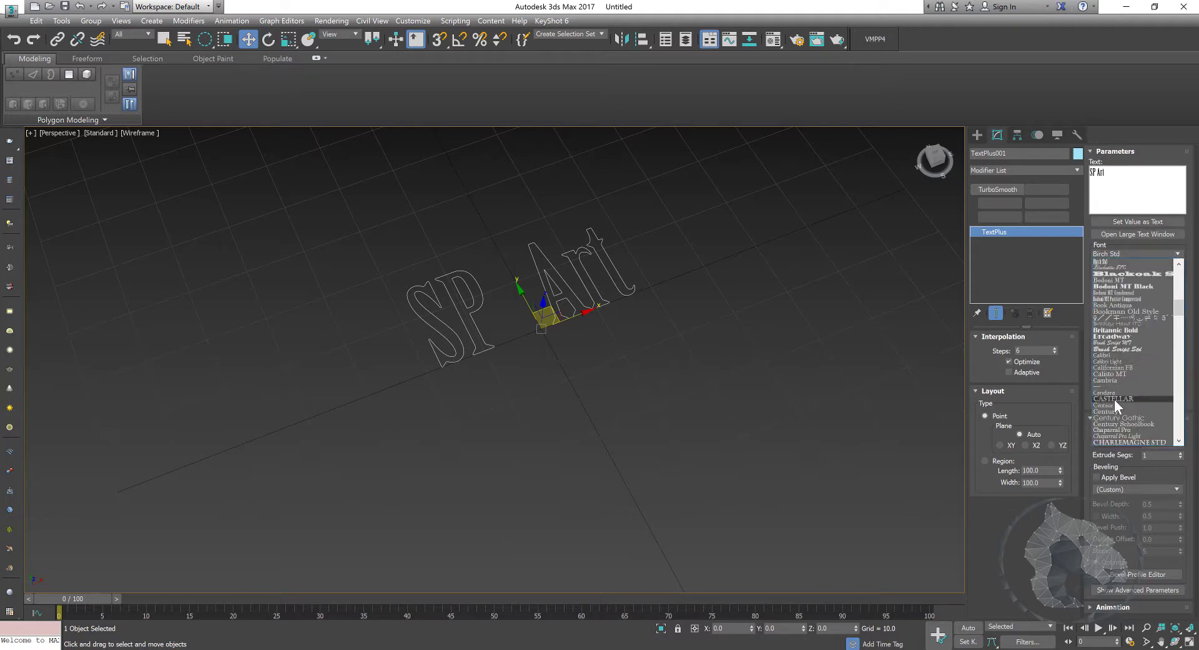
{"action": "left_click", "coordinate": [1122, 367]}
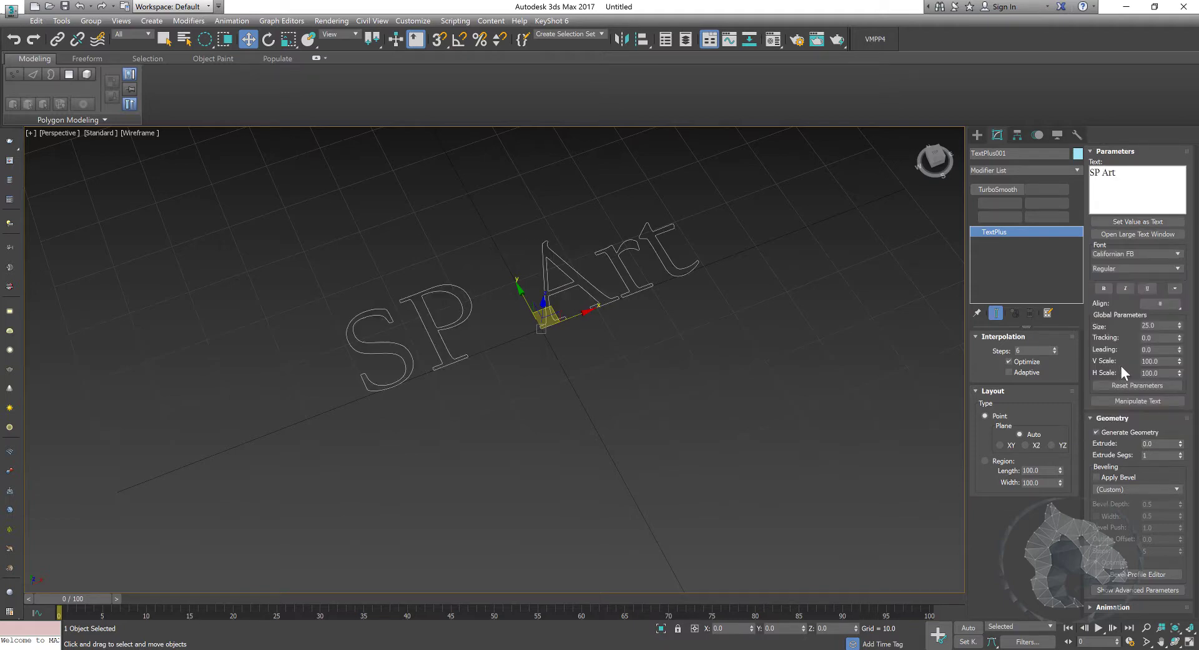
{"action": "mouse_move", "coordinate": [588, 235]}
{"action": "middle_mouse_down", "text": "alt"}
{"action": "mouse_move", "coordinate": [571, 243]}
{"action": "mouse_move", "coordinate": [664, 275]}
{"action": "middle_mouse_up", "text": "alt"}
{"action": "scroll", "coordinate": [570, 244], "scroll_direction": "up", "scroll_amount": 3}
{"action": "scroll", "coordinate": [509, 270], "scroll_direction": "up", "scroll_amount": 3}
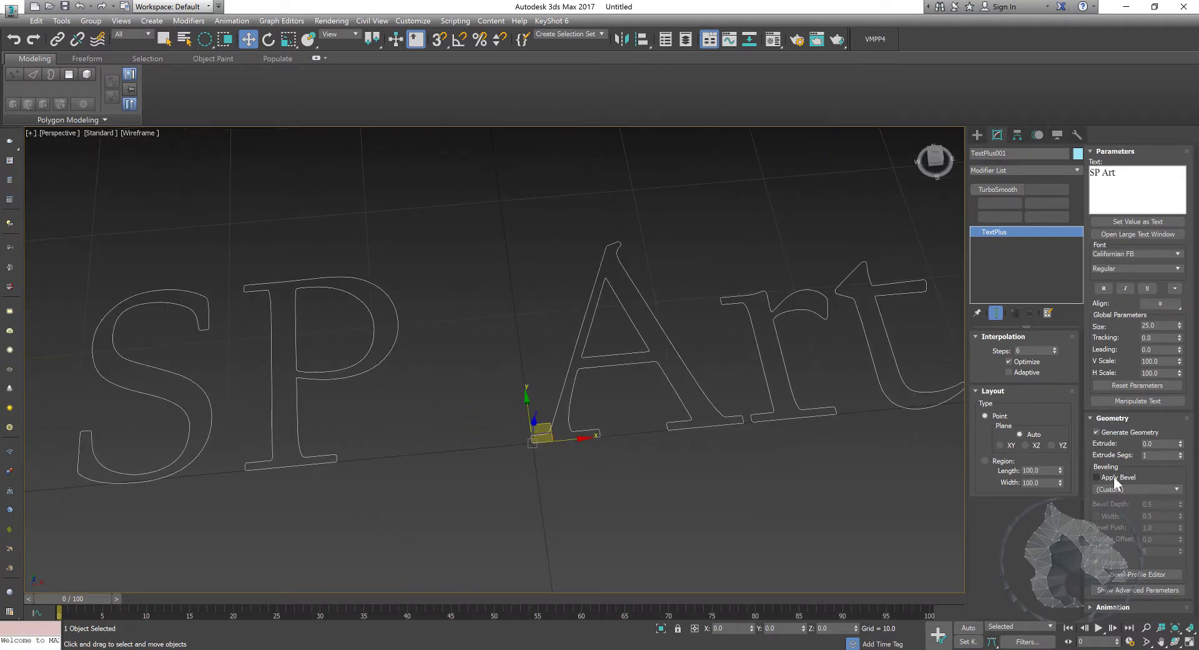
- Turn on Apply Bevel, show shaded view, and extrude the text to 0.39
{"action": "left_click", "coordinate": [1114, 478]}
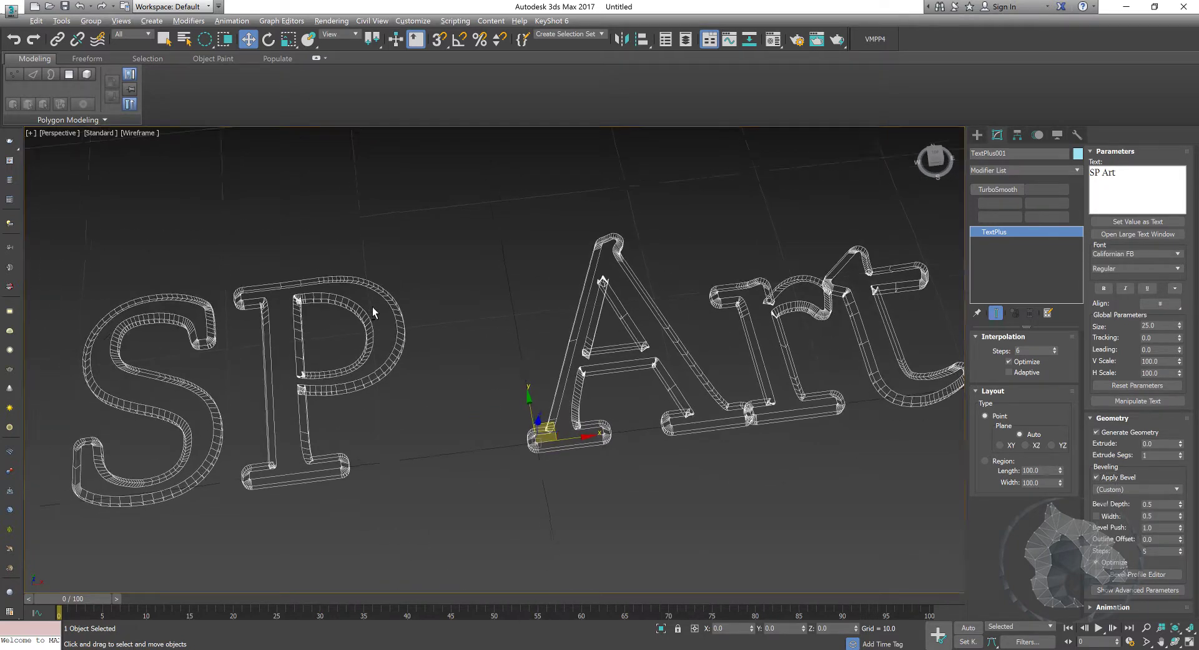
{"action": "key", "text": "F3"}
{"action": "mouse_move", "coordinate": [467, 330]}
{"action": "middle_mouse_down", "text": "alt"}
{"action": "mouse_move", "coordinate": [520, 296]}
{"action": "mouse_move", "coordinate": [474, 332]}
{"action": "middle_mouse_up", "text": "alt"}
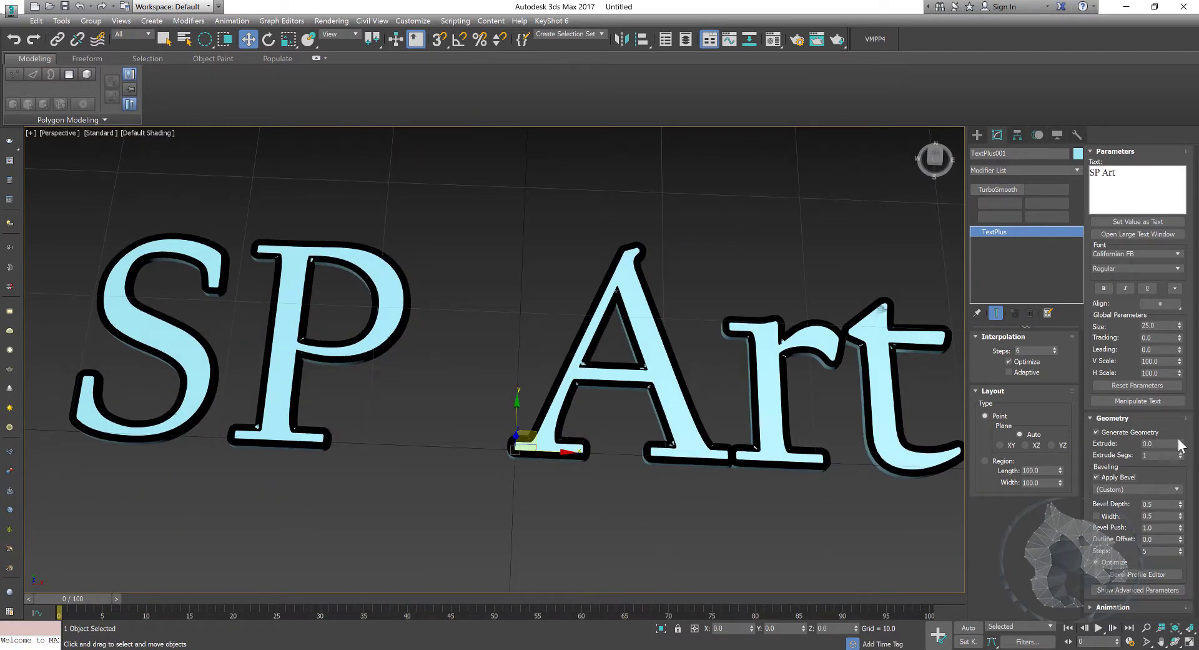
{"action": "left_click_drag", "start_coordinate": [1180, 443], "coordinate": [1174, 427]}
{"action": "middle_click_drag", "start_coordinate": [335, 346], "coordinate": [437, 350], "text": "alt"}
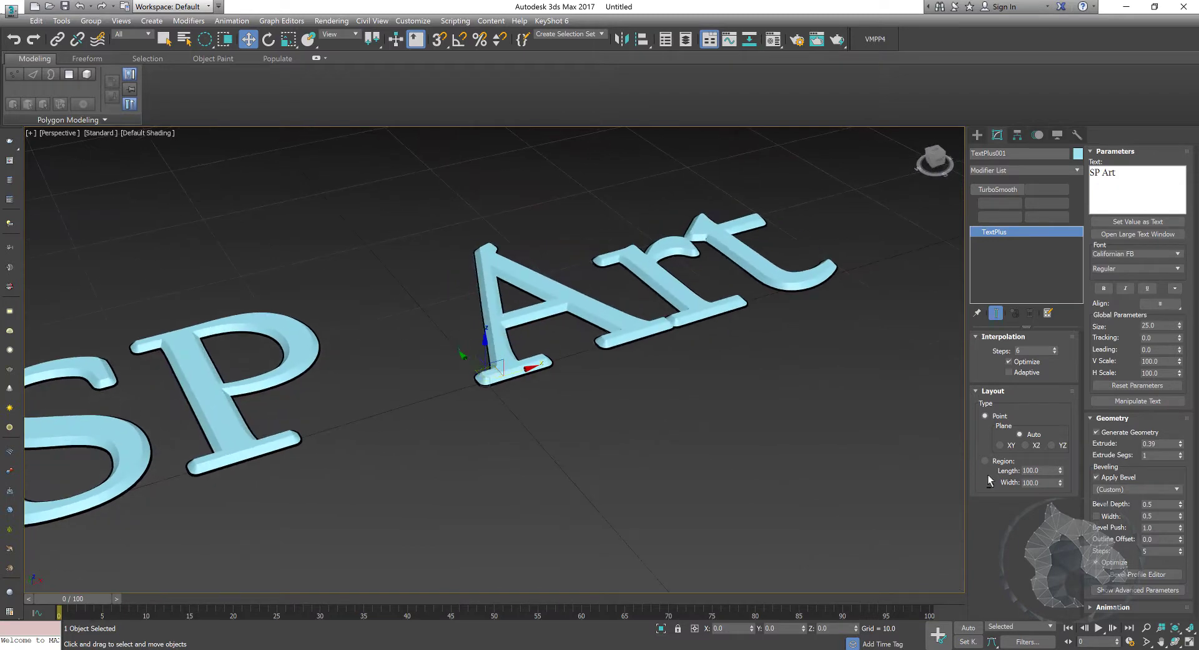
- Try the Concave and Engrave bevel presets, then open the Bevel Profile Editor
{"action": "left_click", "coordinate": [1178, 489]}
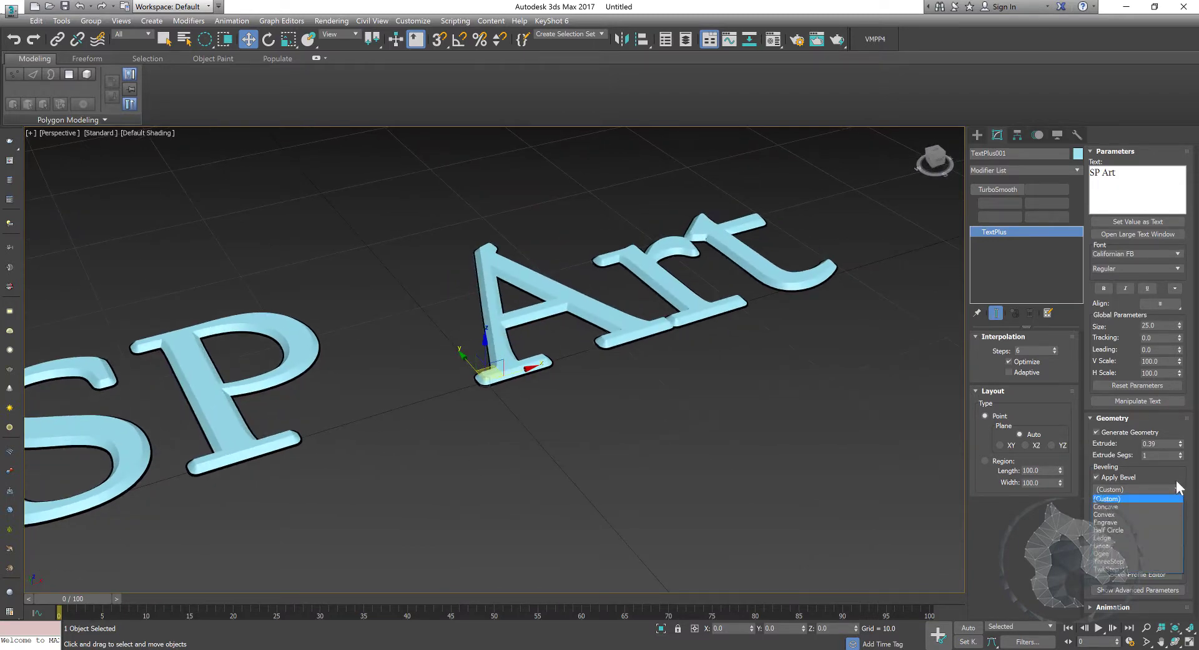
{"action": "left_click", "coordinate": [1138, 507]}
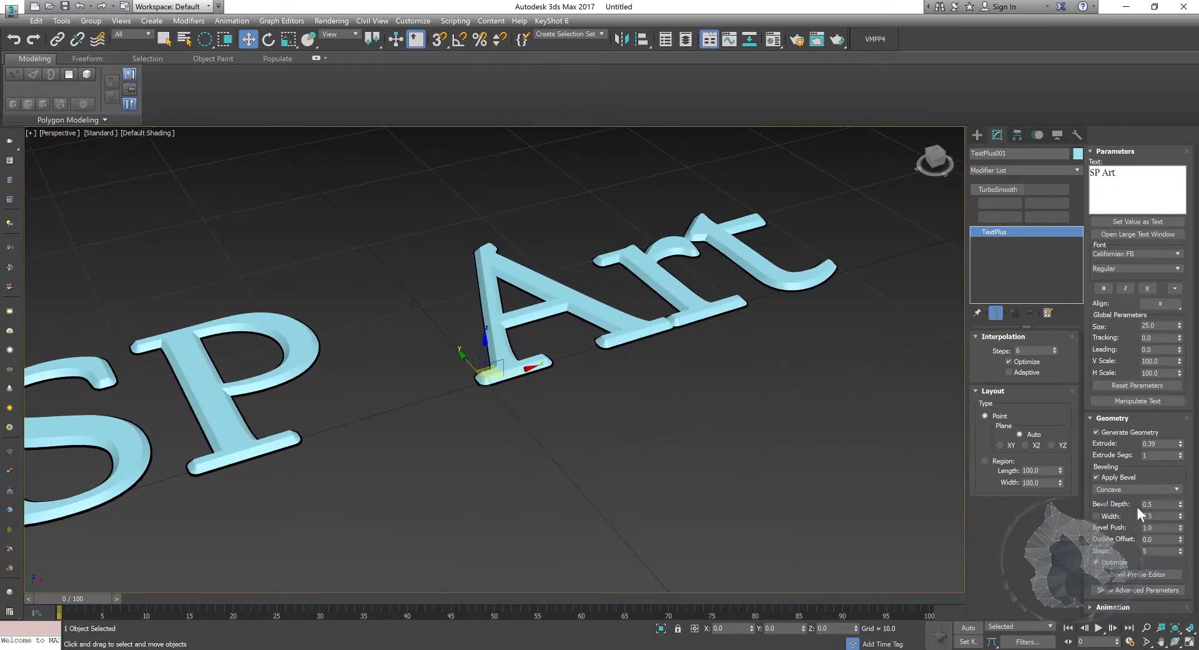
{"action": "left_click", "coordinate": [1161, 488]}
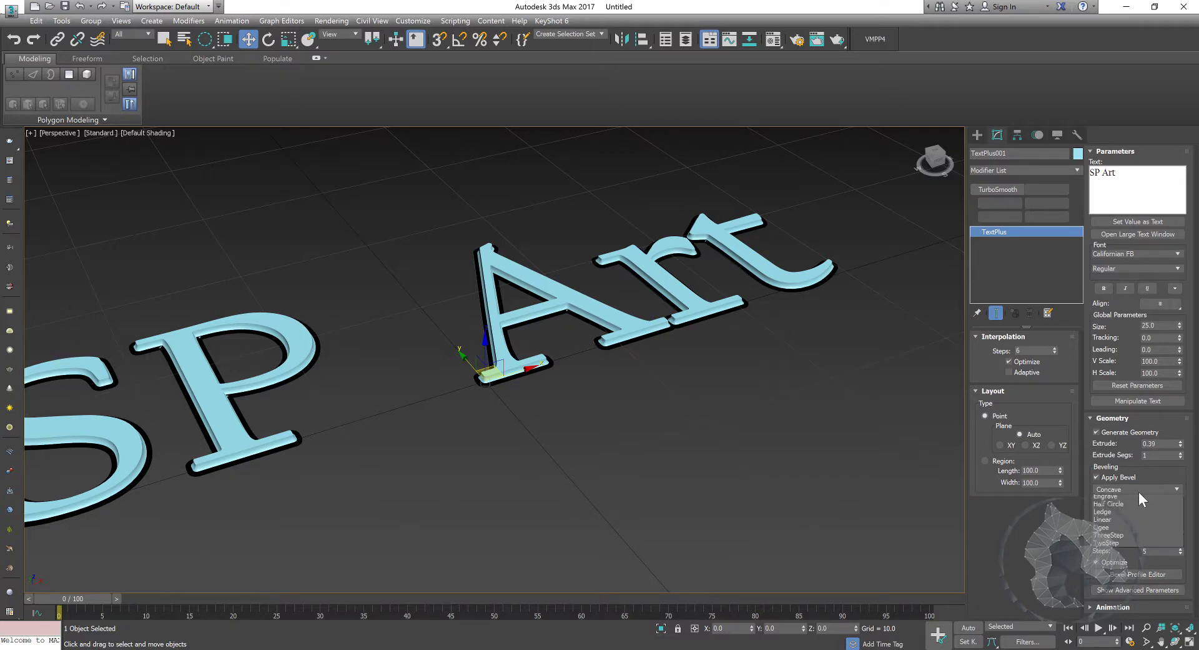
{"action": "left_click", "coordinate": [1118, 526]}
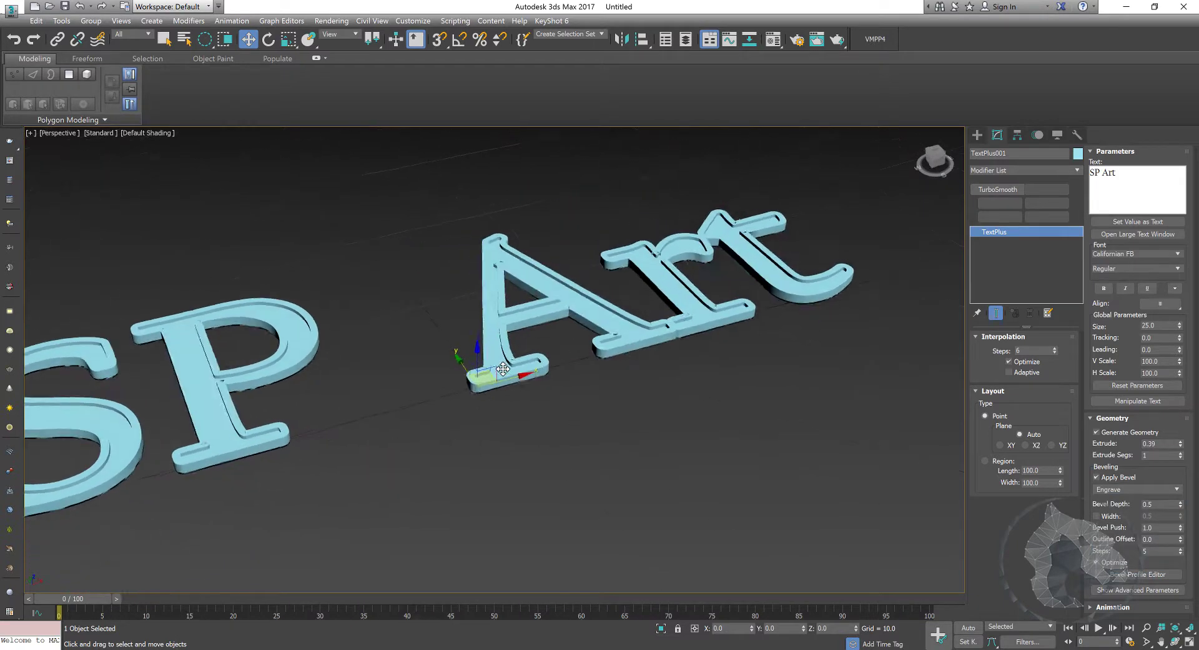
{"action": "left_click", "coordinate": [1117, 490]}
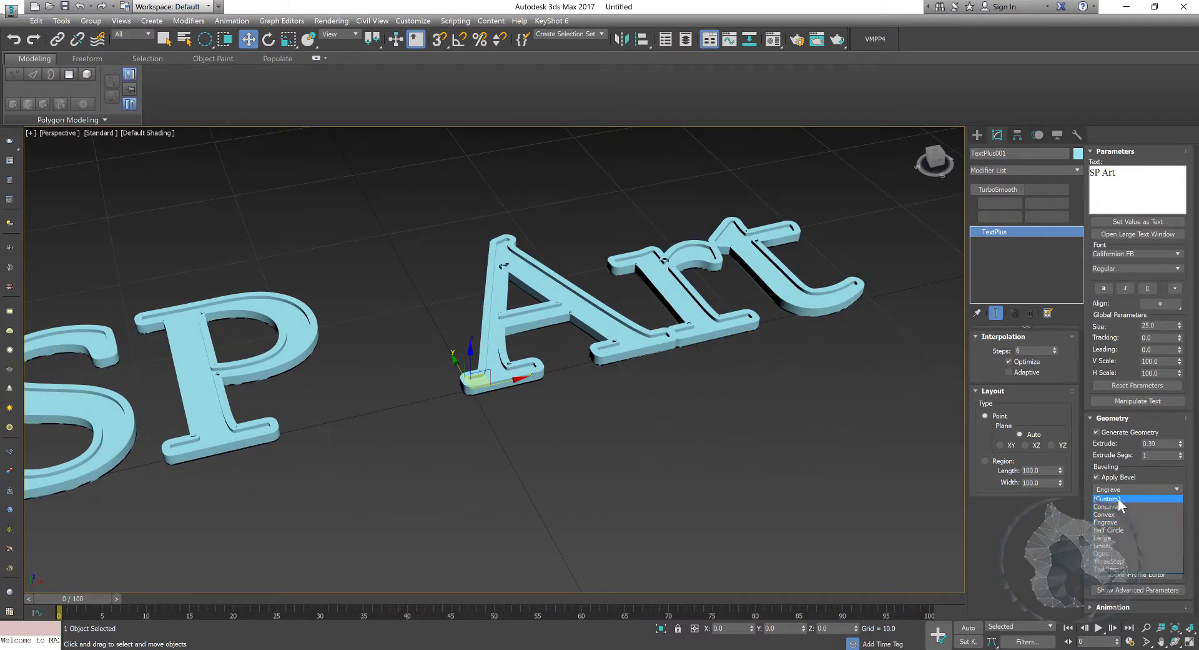
{"action": "left_click", "coordinate": [1118, 497]}
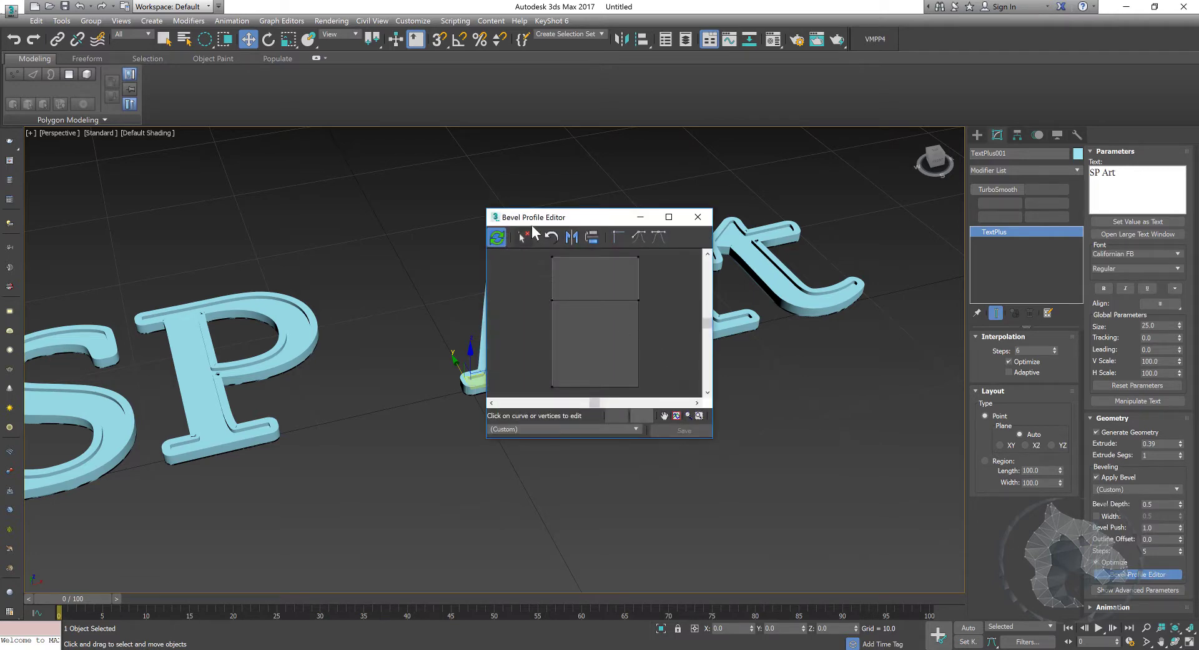
- Bend the bevel profile curve outward, select a vertex, and close the editor
{"action": "left_click_drag", "start_coordinate": [533, 226], "coordinate": [888, 245]}
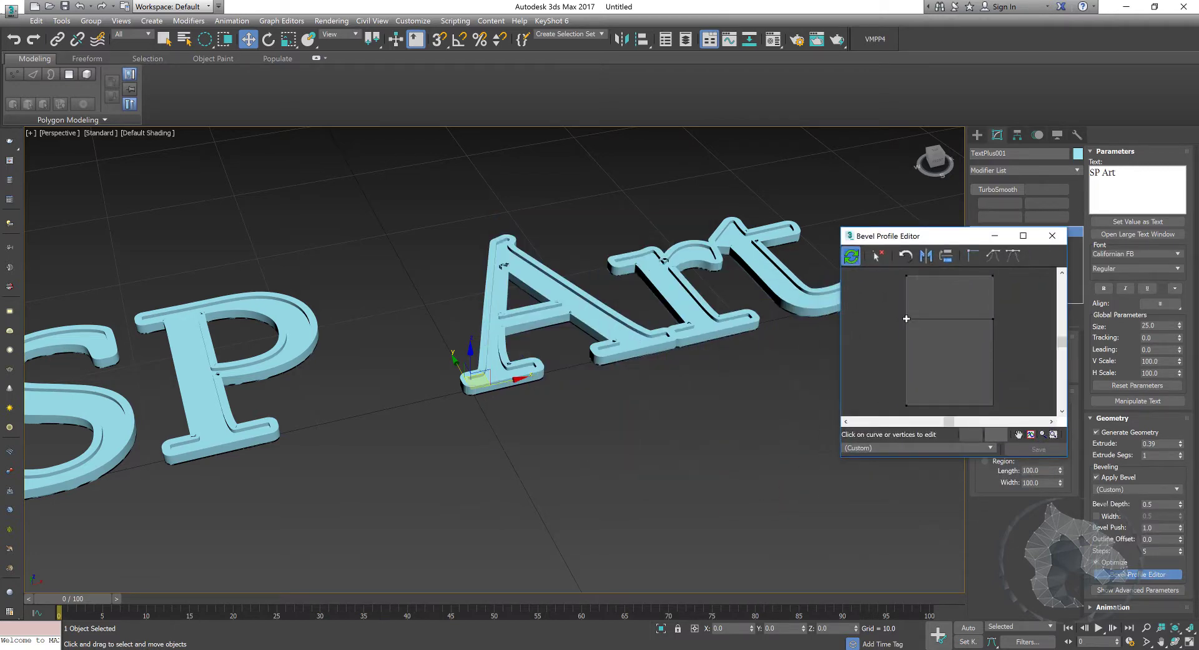
{"action": "mouse_move", "coordinate": [907, 319]}
{"action": "left_mouse_down"}
{"action": "mouse_move", "coordinate": [895, 343]}
{"action": "mouse_move", "coordinate": [916, 329]}
{"action": "left_mouse_up"}
{"action": "middle_click_drag", "start_coordinate": [394, 291], "coordinate": [413, 337], "text": "alt"}
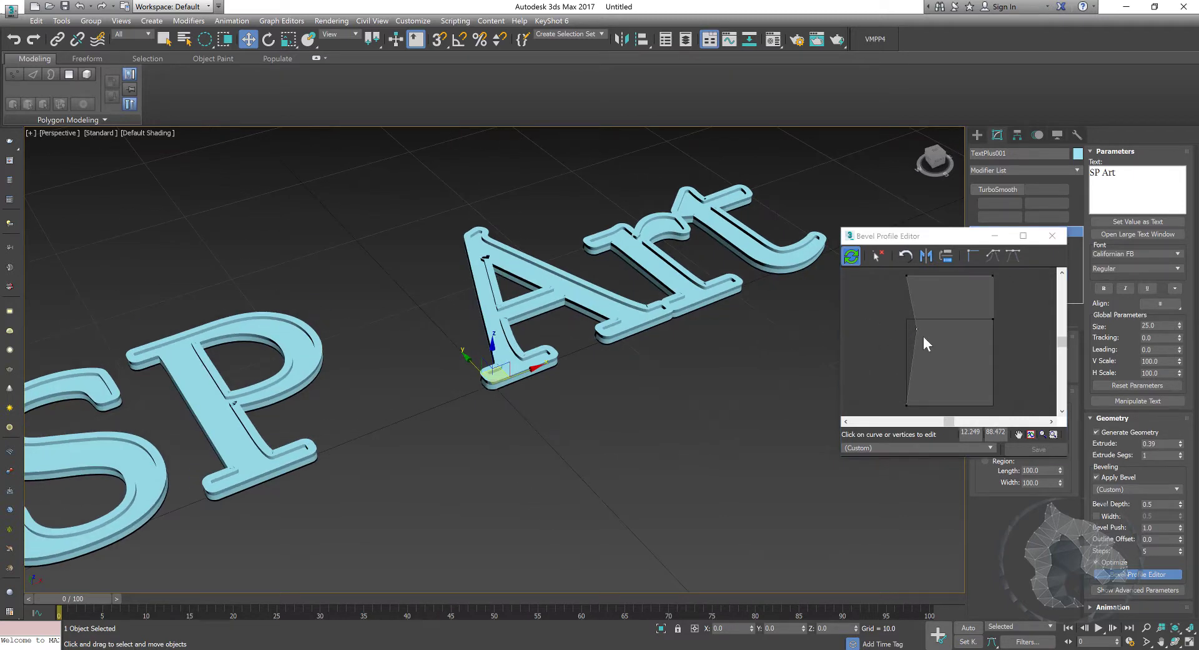
{"action": "left_click", "coordinate": [993, 321]}
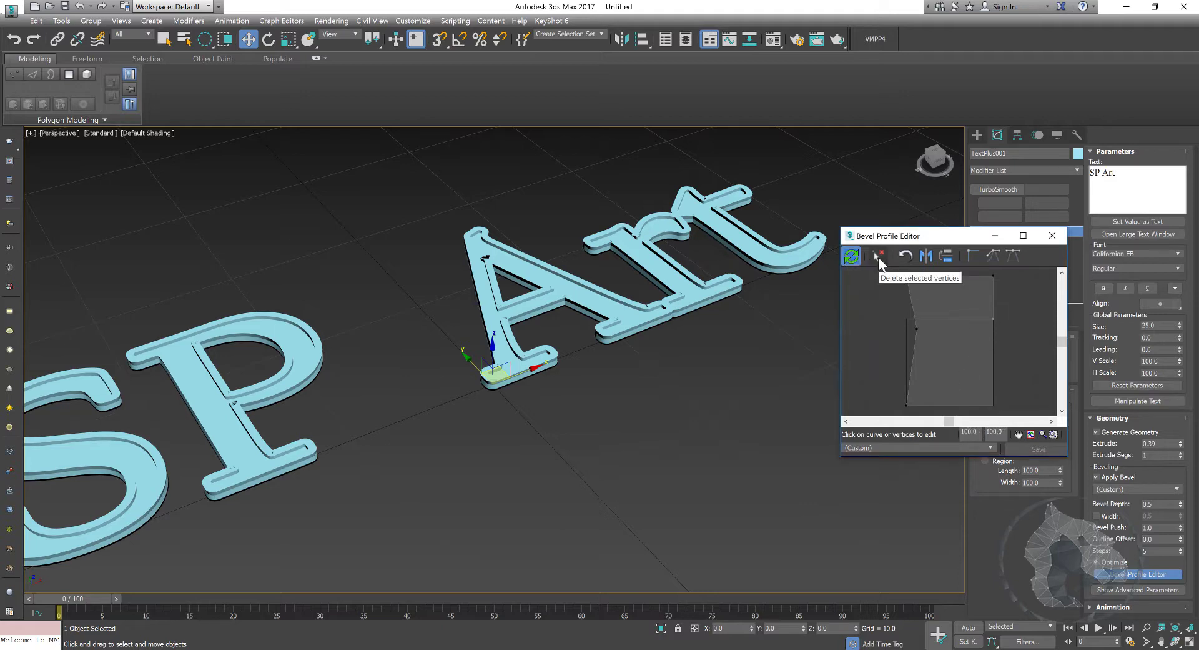
{"action": "left_click", "coordinate": [1052, 236]}
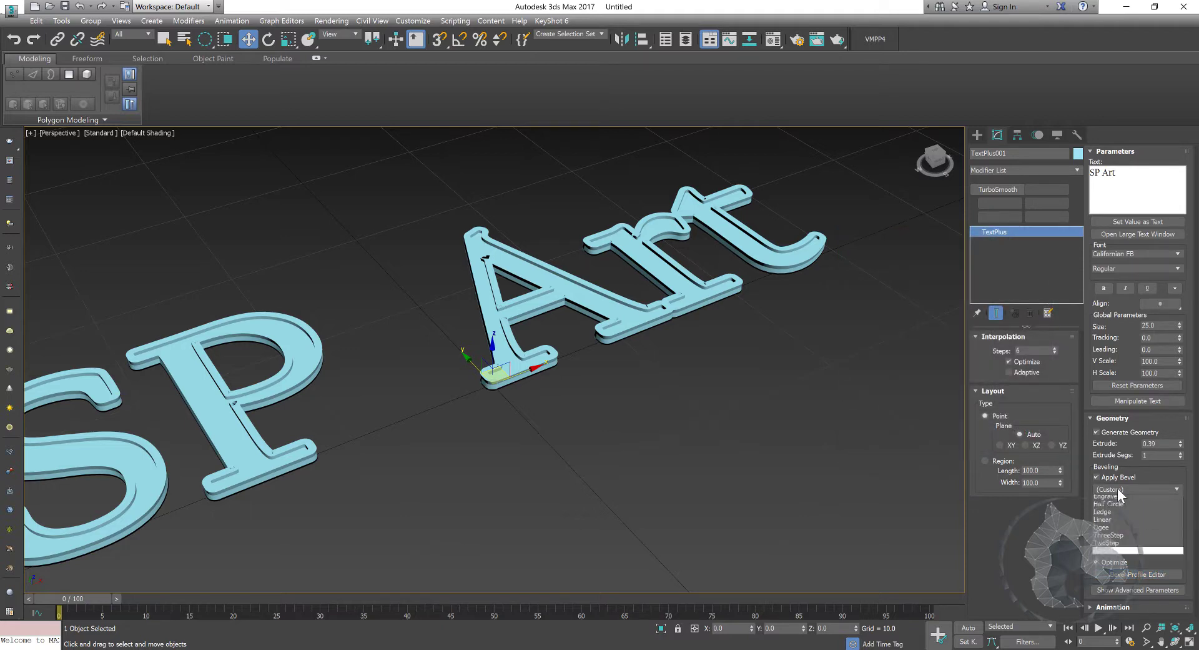
- Switch the bevel to Concave with depth 0.34 and a separate width of 0.44
{"action": "left_click", "coordinate": [1118, 488]}
{"action": "left_click", "coordinate": [1115, 517]}
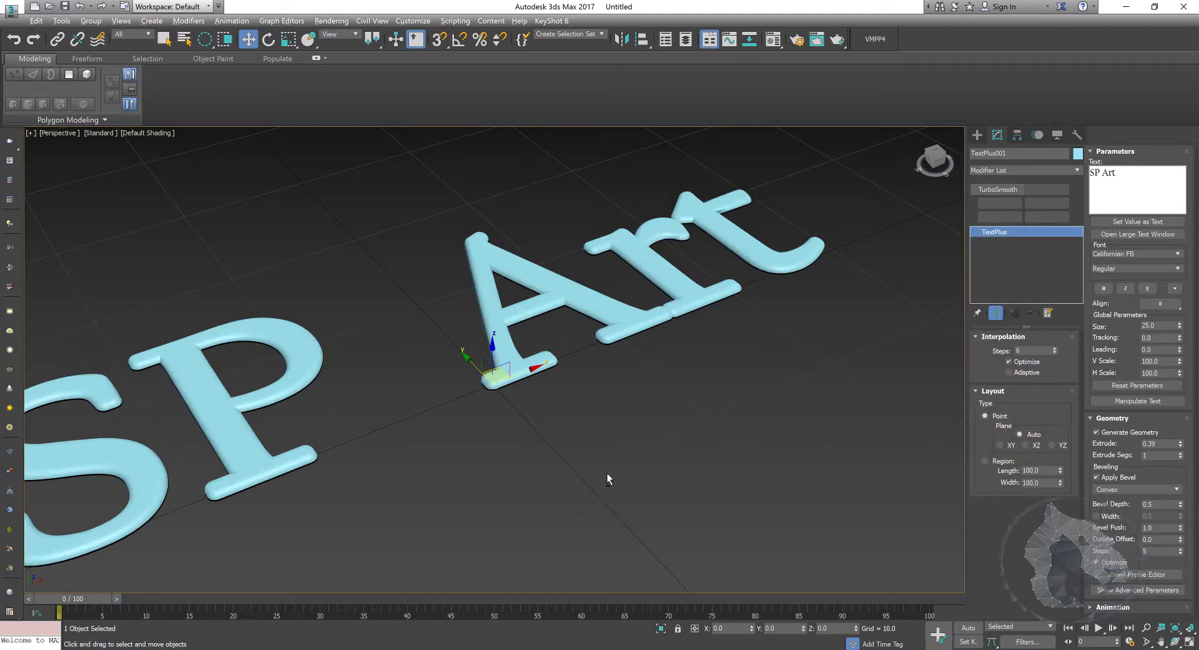
{"action": "left_click", "coordinate": [1112, 489]}
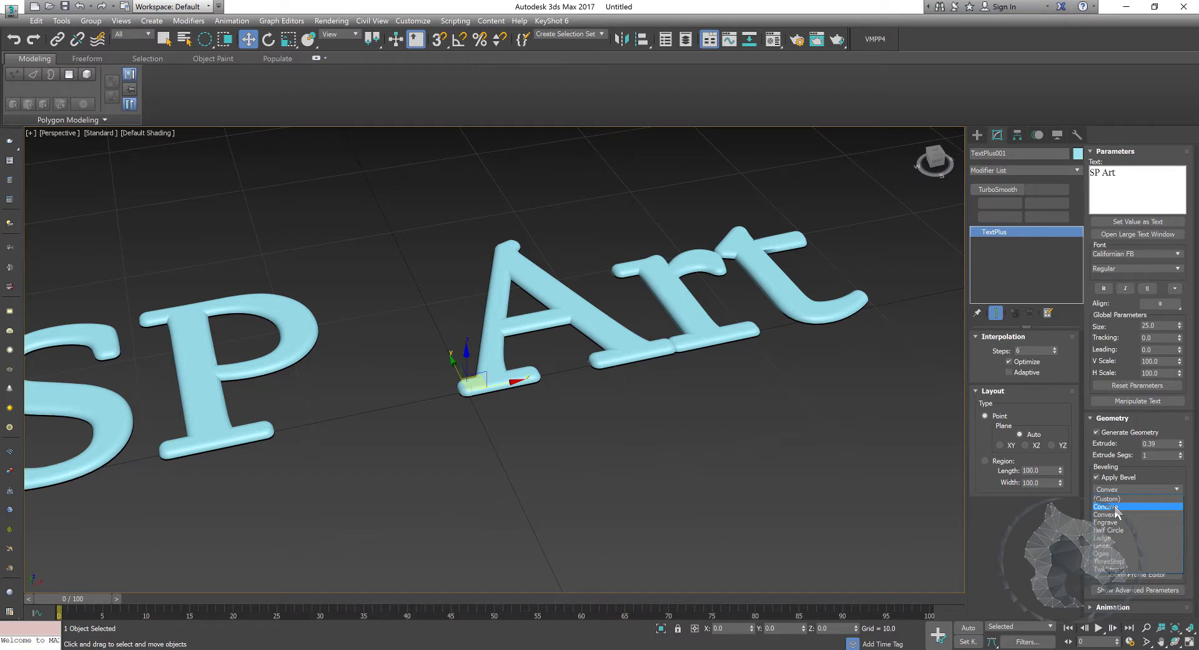
{"action": "left_click", "coordinate": [1115, 504]}
{"action": "middle_click_drag", "start_coordinate": [548, 484], "coordinate": [621, 481]}
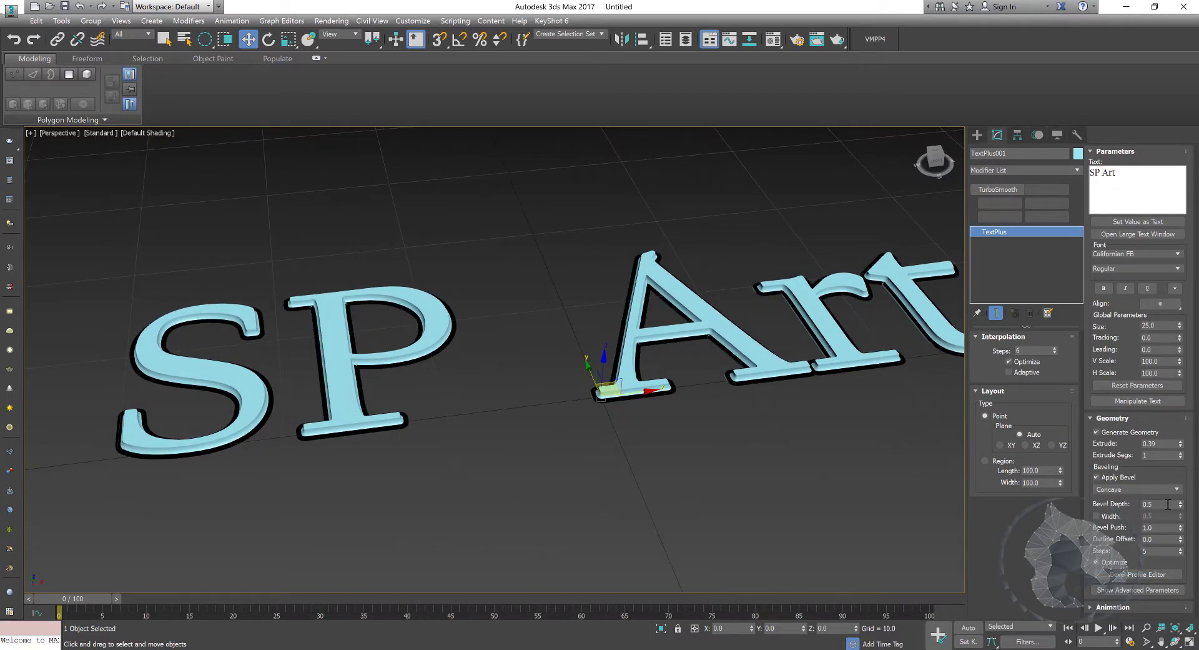
{"action": "left_click_drag", "start_coordinate": [1181, 503], "coordinate": [1176, 522]}
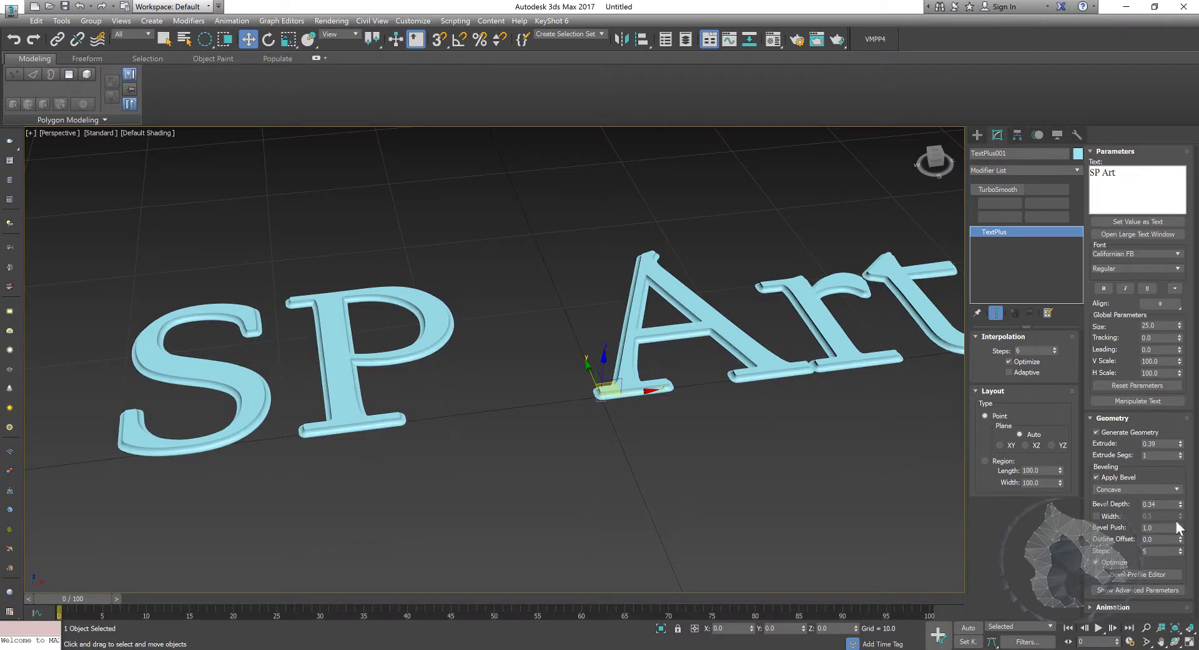
{"action": "left_click", "coordinate": [1108, 517]}
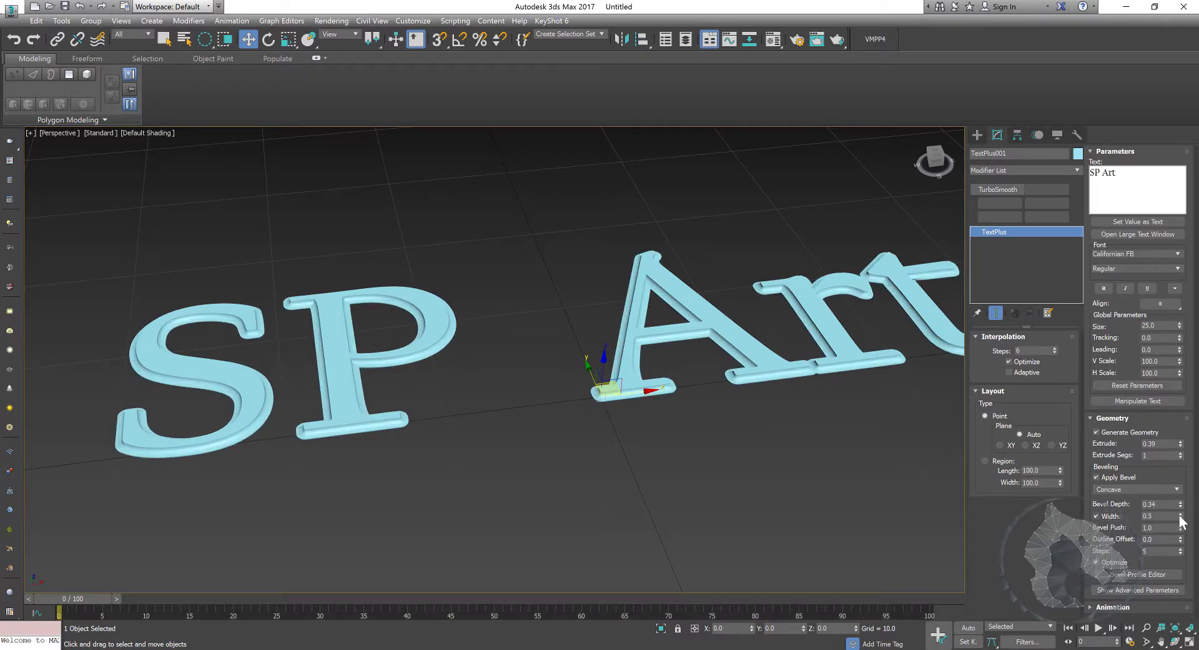
{"action": "left_click_drag", "start_coordinate": [1180, 516], "coordinate": [1181, 554]}
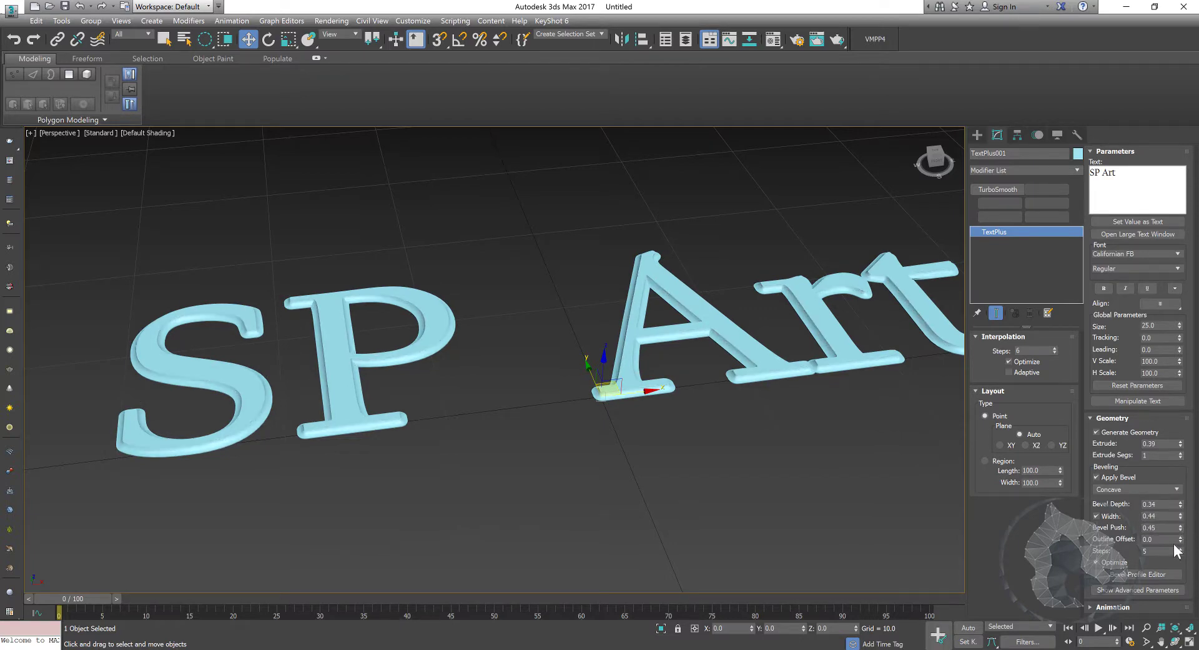
- Drag the bevel profile's midpoint in the Bevel Profile Editor, then remove the added vertex
{"action": "left_click", "coordinate": [1156, 575]}
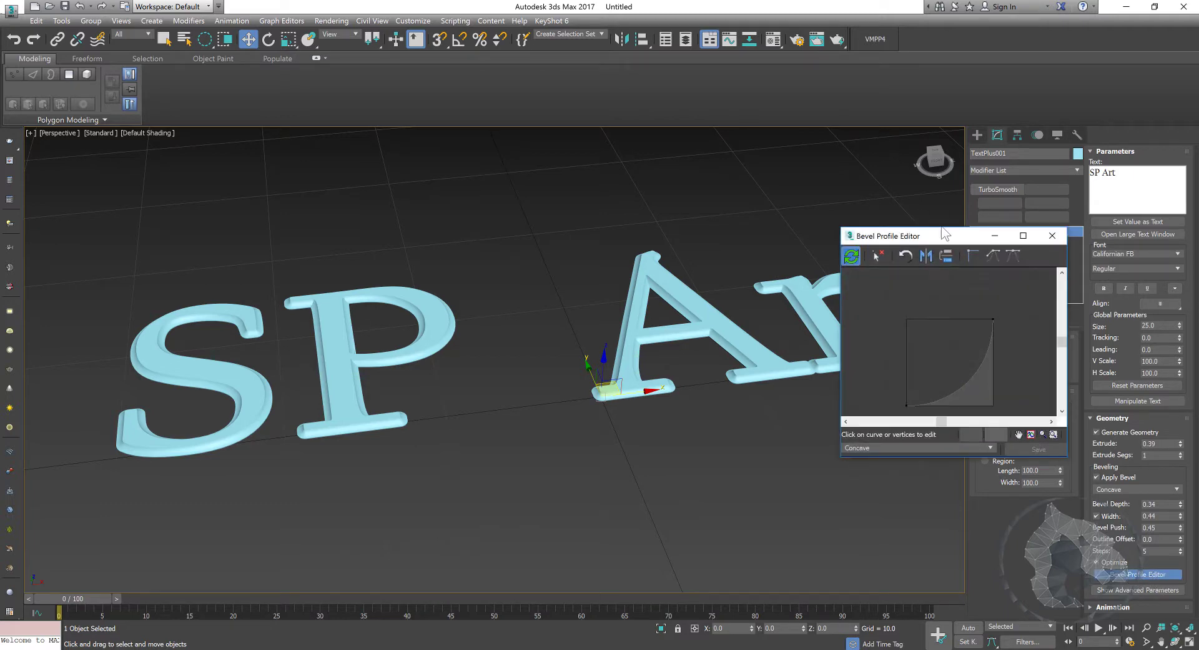
{"action": "left_click_drag", "start_coordinate": [965, 382], "coordinate": [939, 356]}
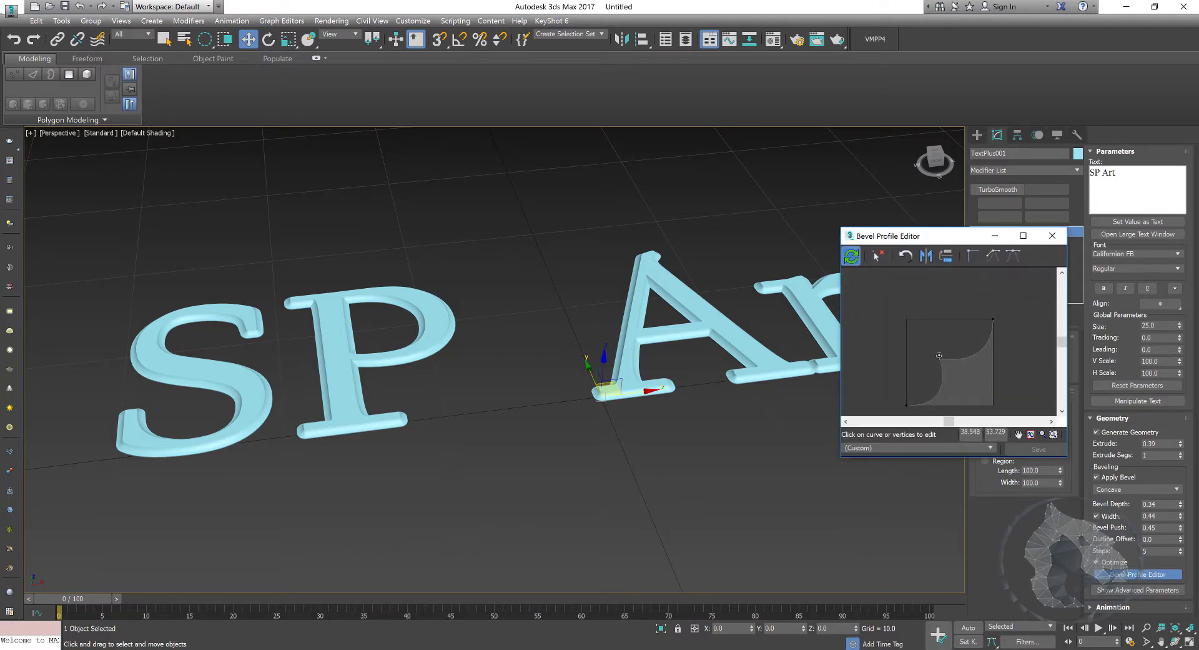
{"action": "middle_click_drag", "start_coordinate": [604, 348], "coordinate": [631, 333], "text": "alt"}
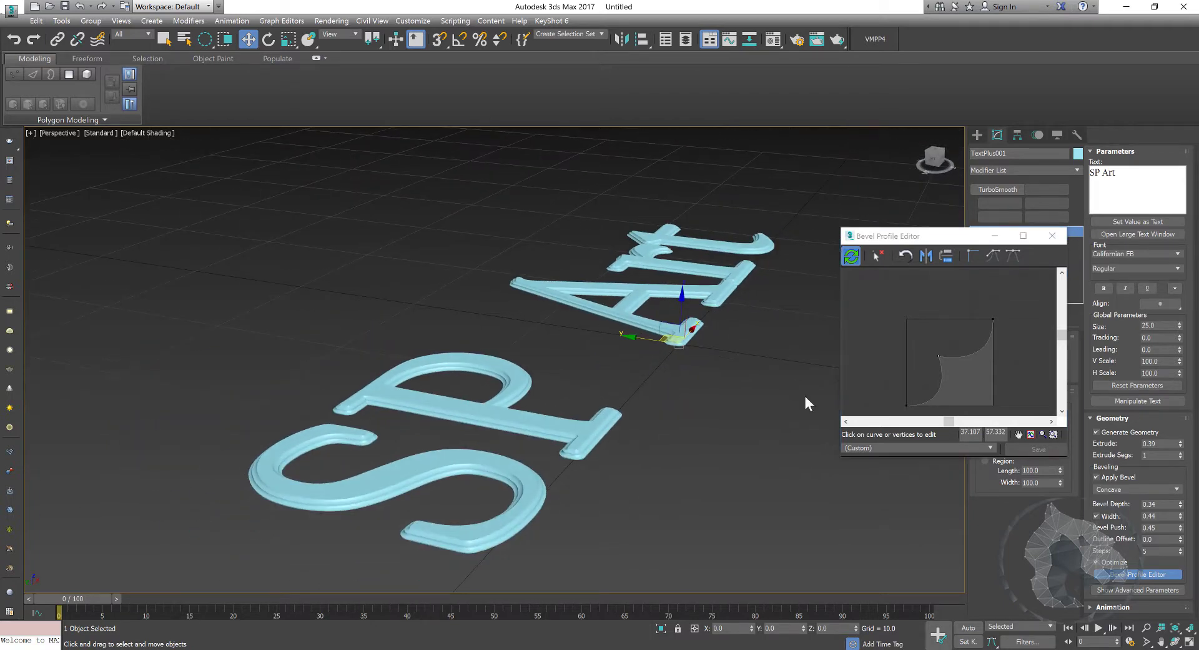
{"action": "left_click", "coordinate": [878, 256]}
{"action": "left_click", "coordinate": [1052, 236]}
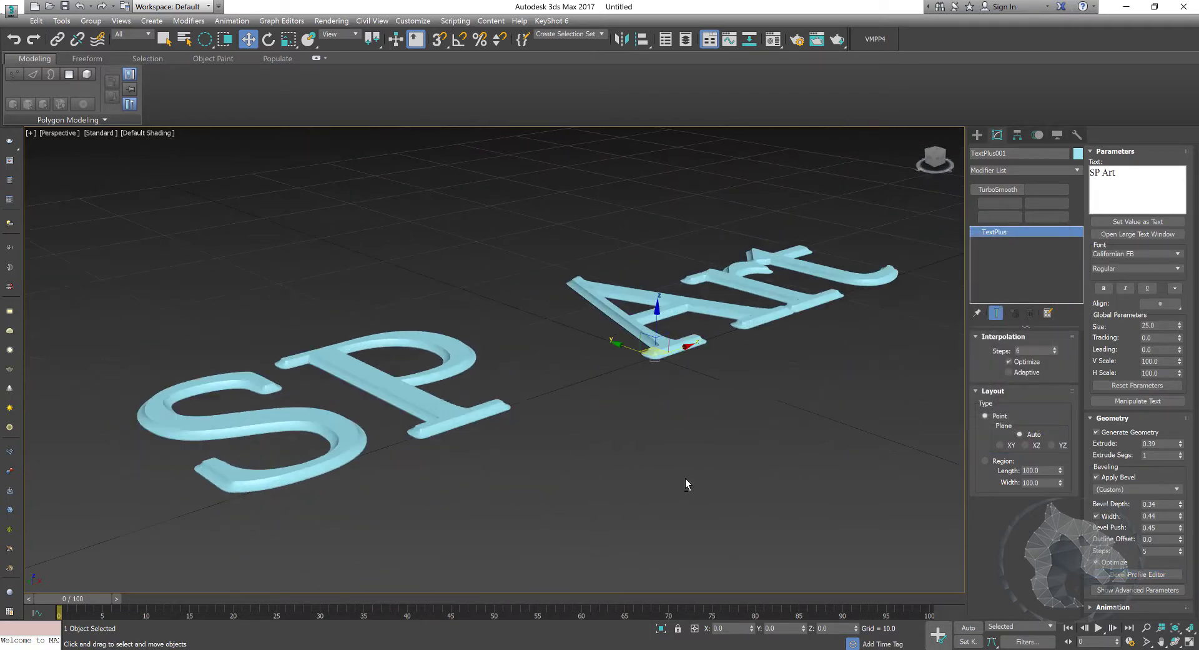
{"action": "mouse_move", "coordinate": [685, 478]}
{"action": "middle_mouse_down", "text": "alt"}
{"action": "mouse_move", "coordinate": [667, 493]}
{"action": "mouse_move", "coordinate": [731, 442]}
{"action": "middle_mouse_up", "text": "alt"}
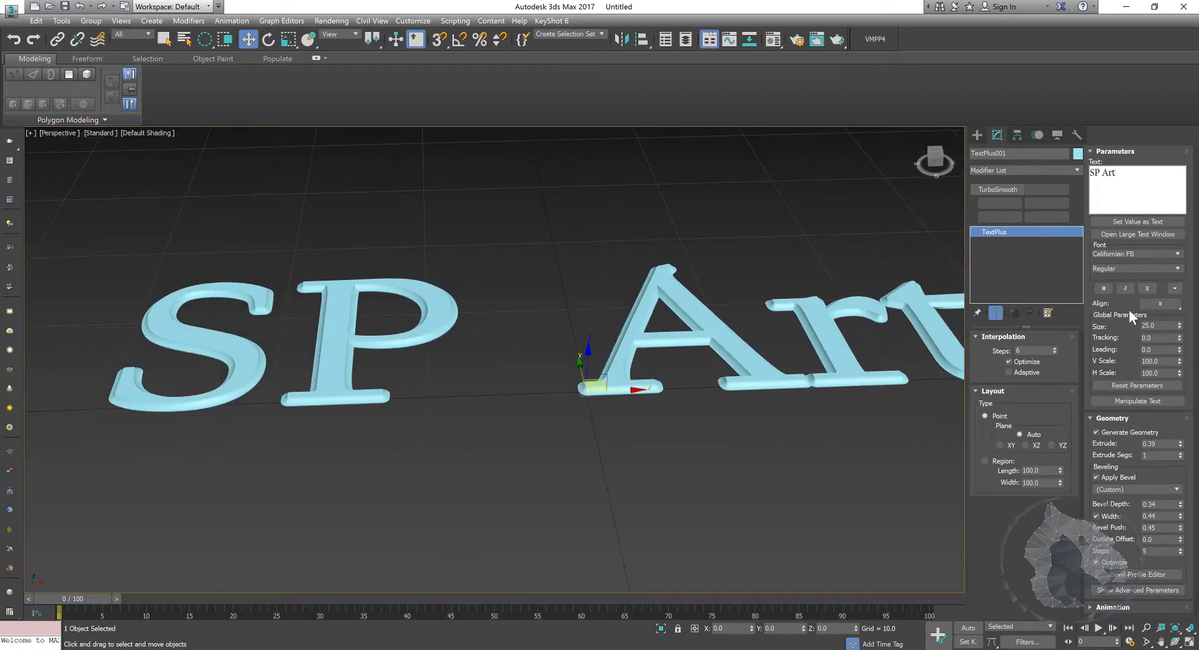
{"action": "left_click_drag", "start_coordinate": [1180, 328], "coordinate": [1178, 341]}
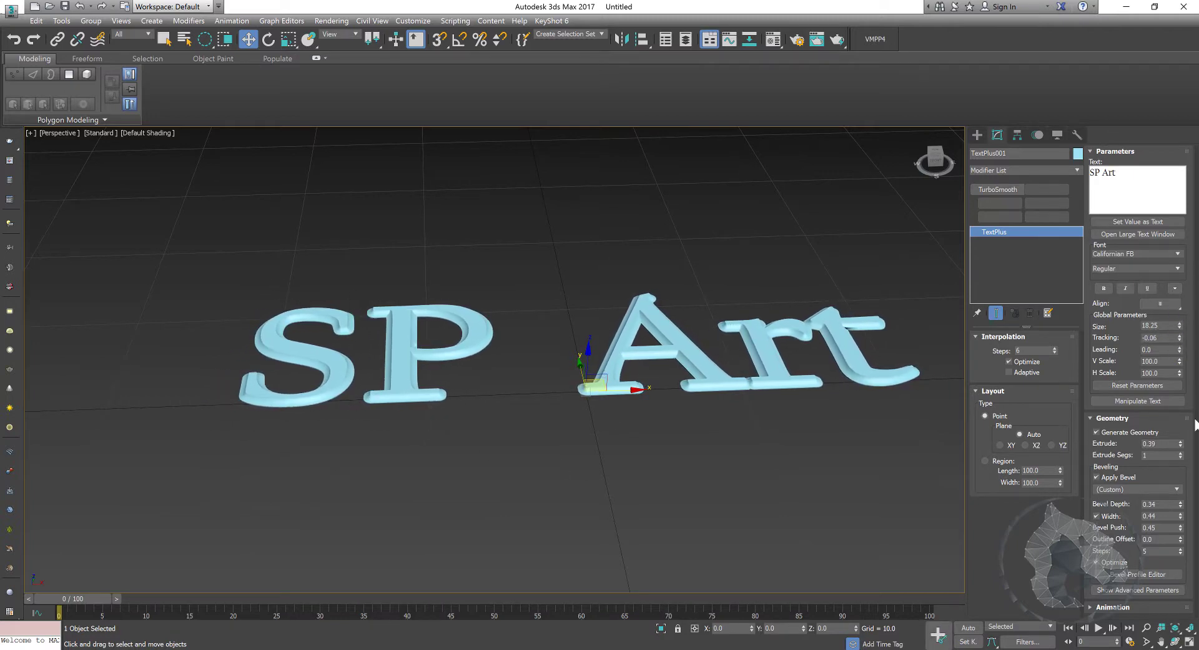
{"action": "left_click_drag", "start_coordinate": [1180, 337], "coordinate": [1179, 316]}
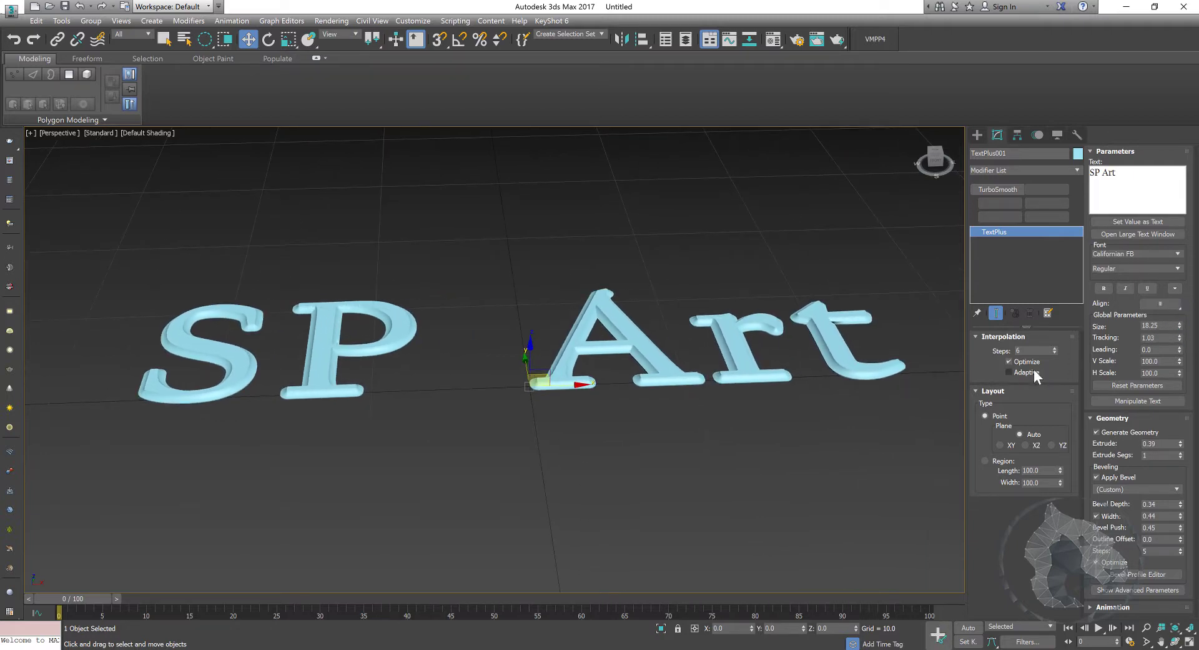
{"action": "middle_click_drag", "start_coordinate": [684, 369], "coordinate": [698, 374], "text": "alt"}
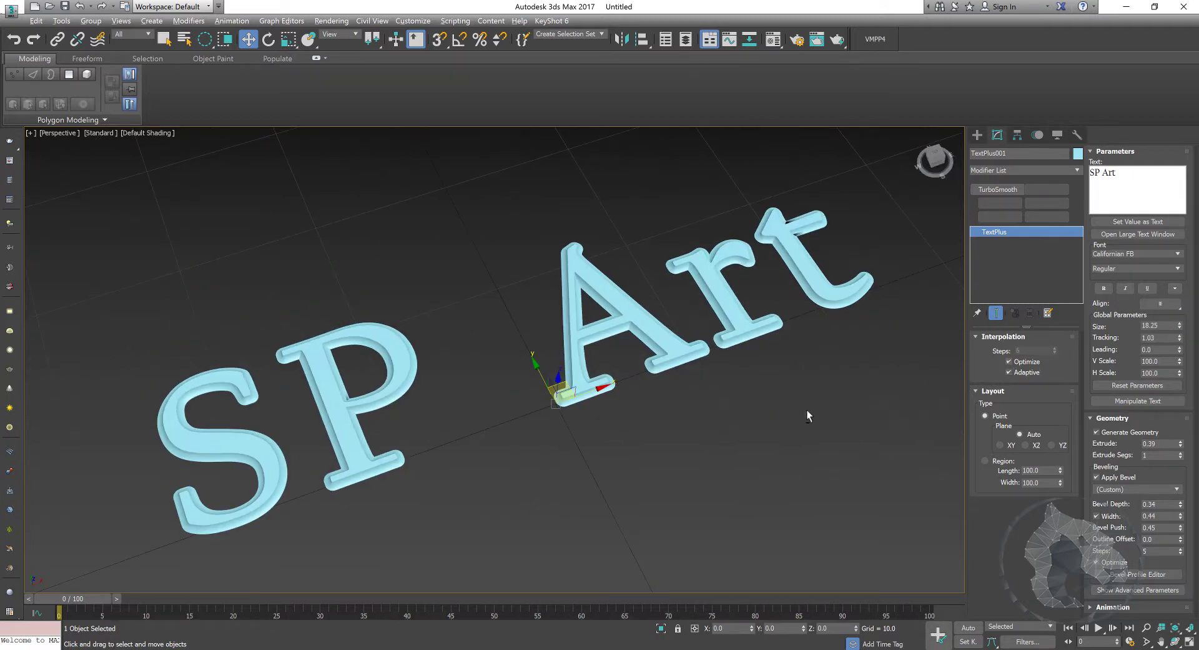
{"action": "middle_click_drag", "start_coordinate": [807, 415], "coordinate": [784, 410], "text": "alt"}
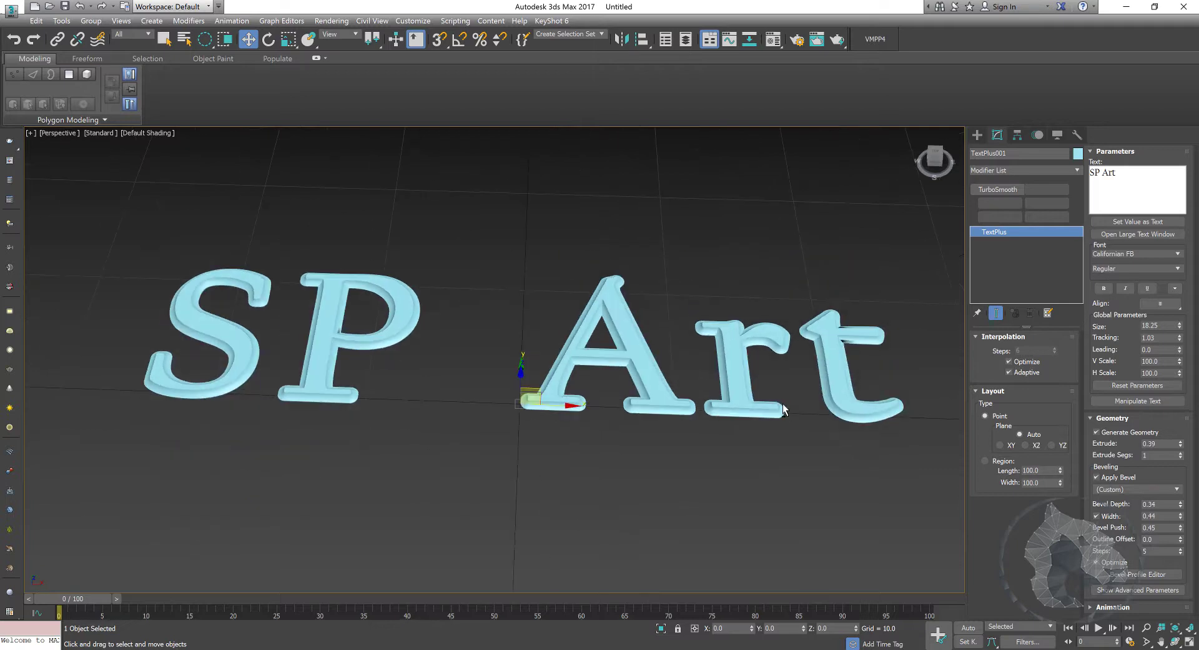
{"action": "left_click", "coordinate": [996, 463]}
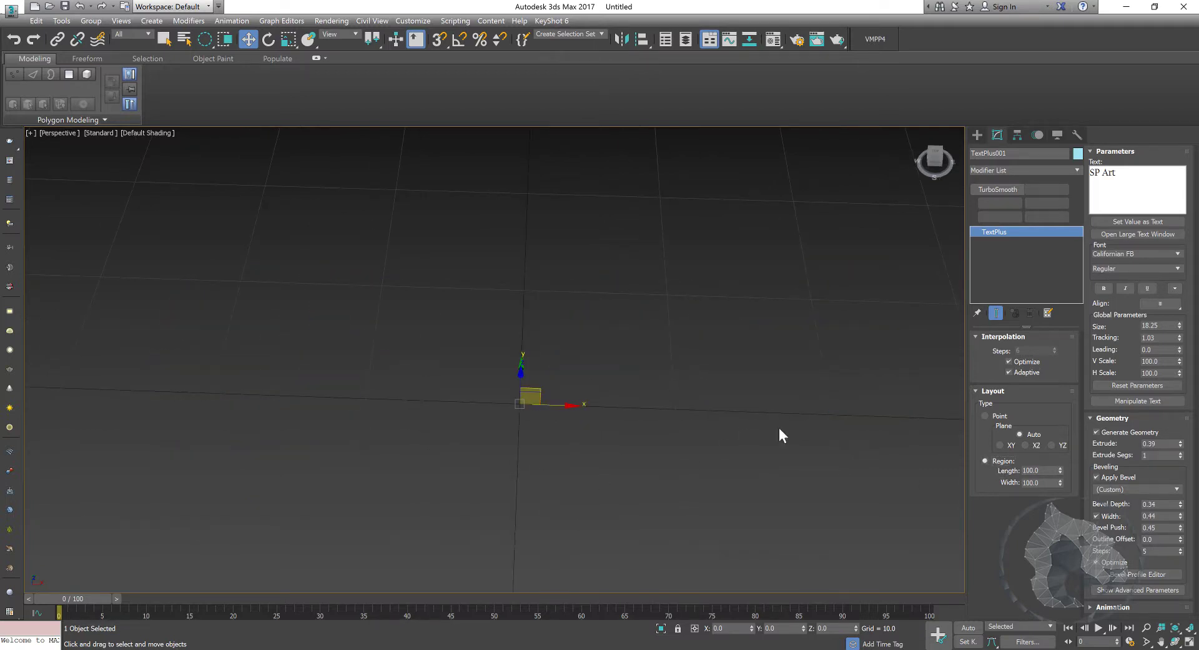
{"action": "scroll", "coordinate": [778, 427], "scroll_direction": "down", "scroll_amount": 4}
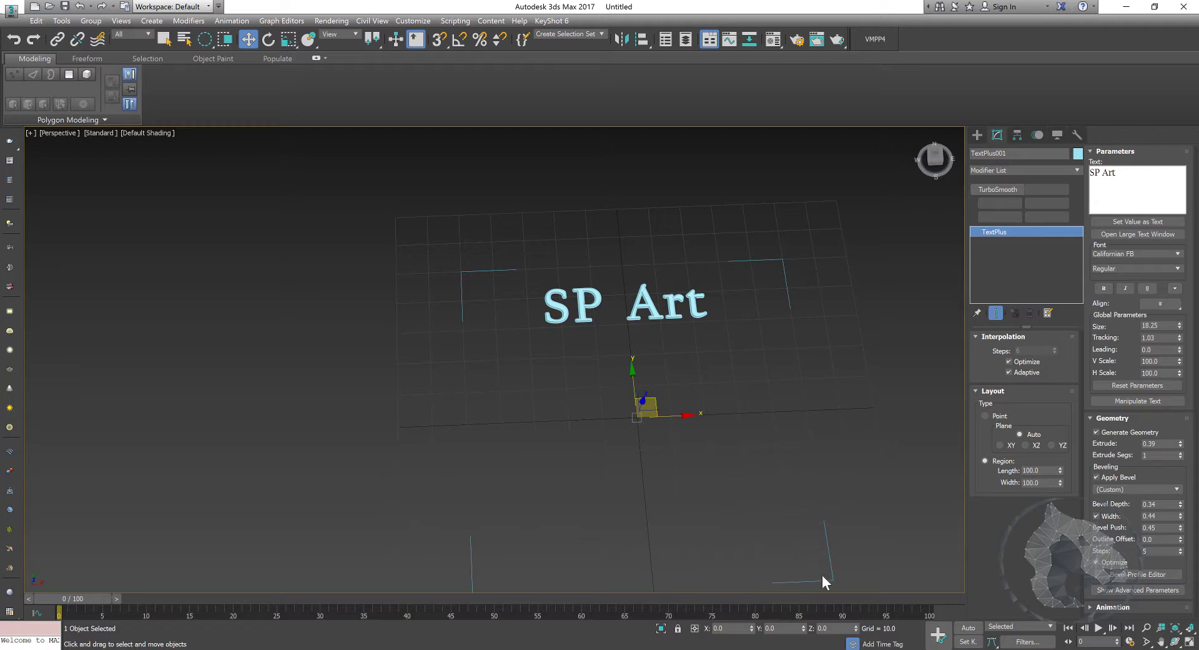
{"action": "middle_click_drag", "start_coordinate": [723, 516], "coordinate": [685, 471], "text": "alt"}
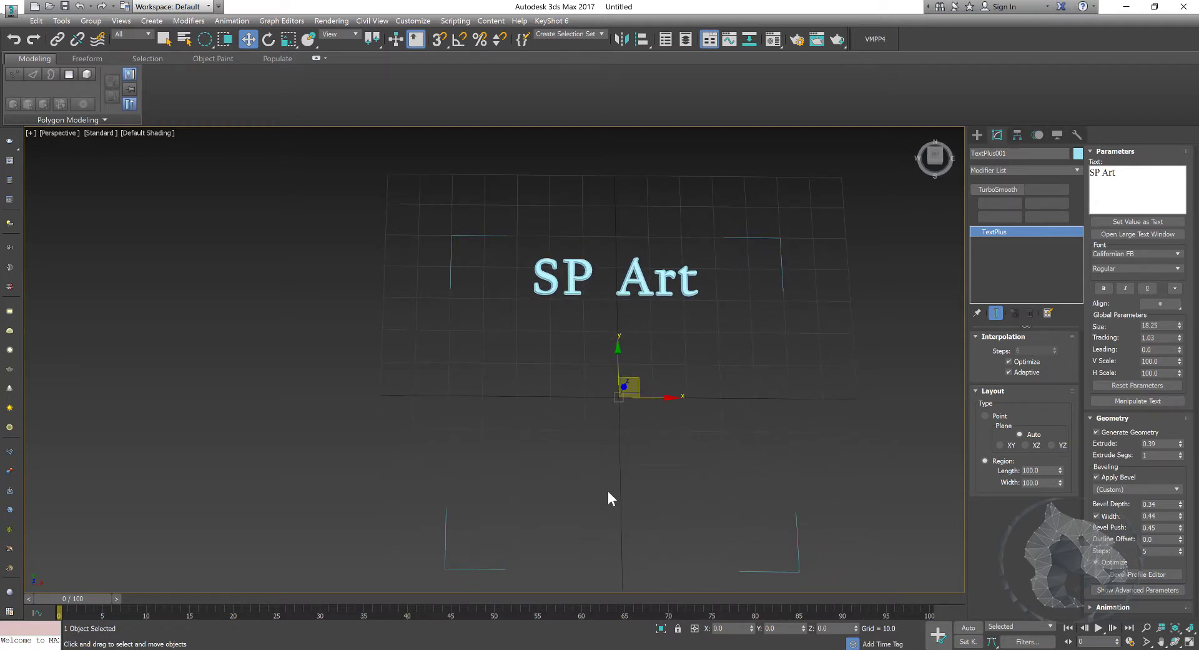
{"action": "left_click", "coordinate": [985, 415]}
{"action": "scroll", "coordinate": [614, 410], "scroll_direction": "up", "scroll_amount": 3}
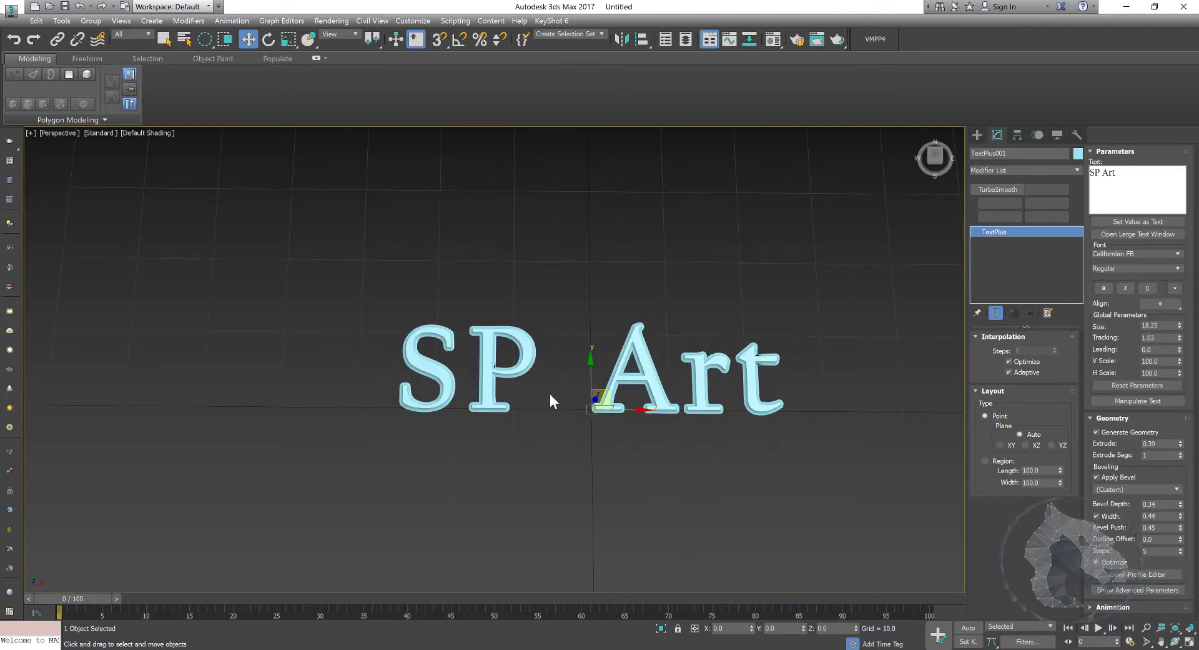
{"action": "scroll", "coordinate": [575, 416], "scroll_direction": "up", "scroll_amount": 3}
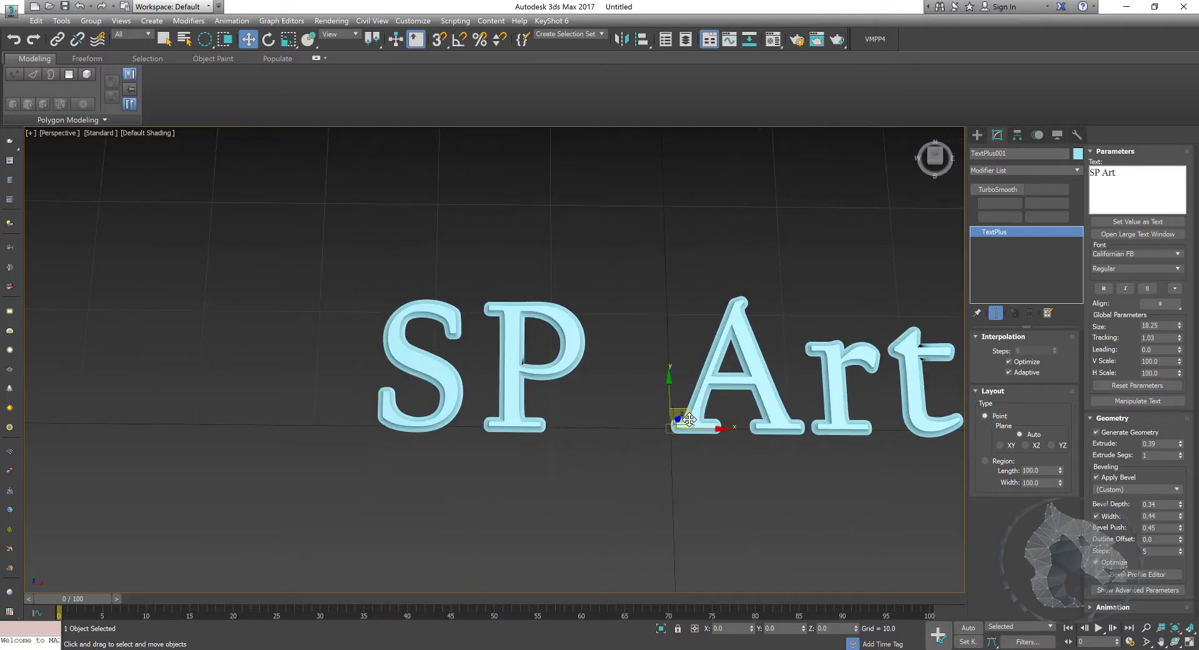
{"action": "mouse_move", "coordinate": [688, 417]}
{"action": "middle_mouse_down", "text": "alt"}
{"action": "mouse_move", "coordinate": [645, 435]}
{"action": "mouse_move", "coordinate": [650, 419]}
{"action": "mouse_move", "coordinate": [587, 455]}
{"action": "mouse_move", "coordinate": [630, 454]}
{"action": "mouse_move", "coordinate": [637, 399]}
{"action": "middle_mouse_up", "text": "alt"}
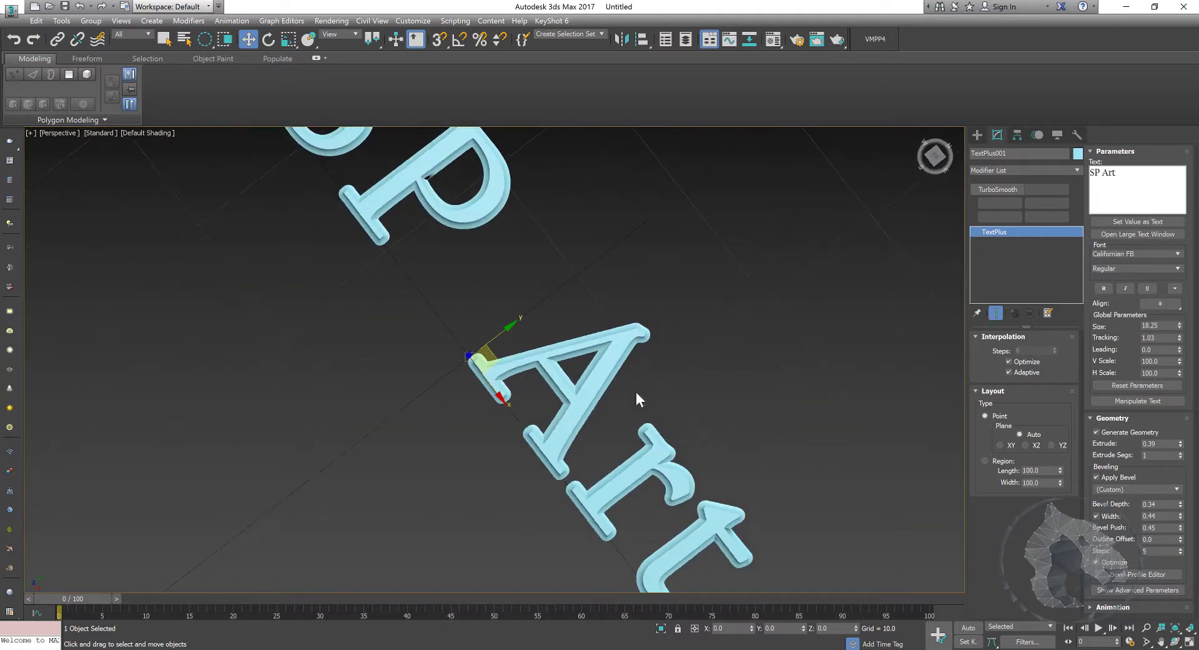
{"action": "mouse_move", "coordinate": [802, 251]}
{"action": "middle_mouse_down", "text": "alt"}
{"action": "mouse_move", "coordinate": [669, 283]}
{"action": "mouse_move", "coordinate": [594, 326]}
{"action": "mouse_move", "coordinate": [711, 399]}
{"action": "mouse_move", "coordinate": [785, 425]}
{"action": "middle_mouse_up", "text": "alt"}
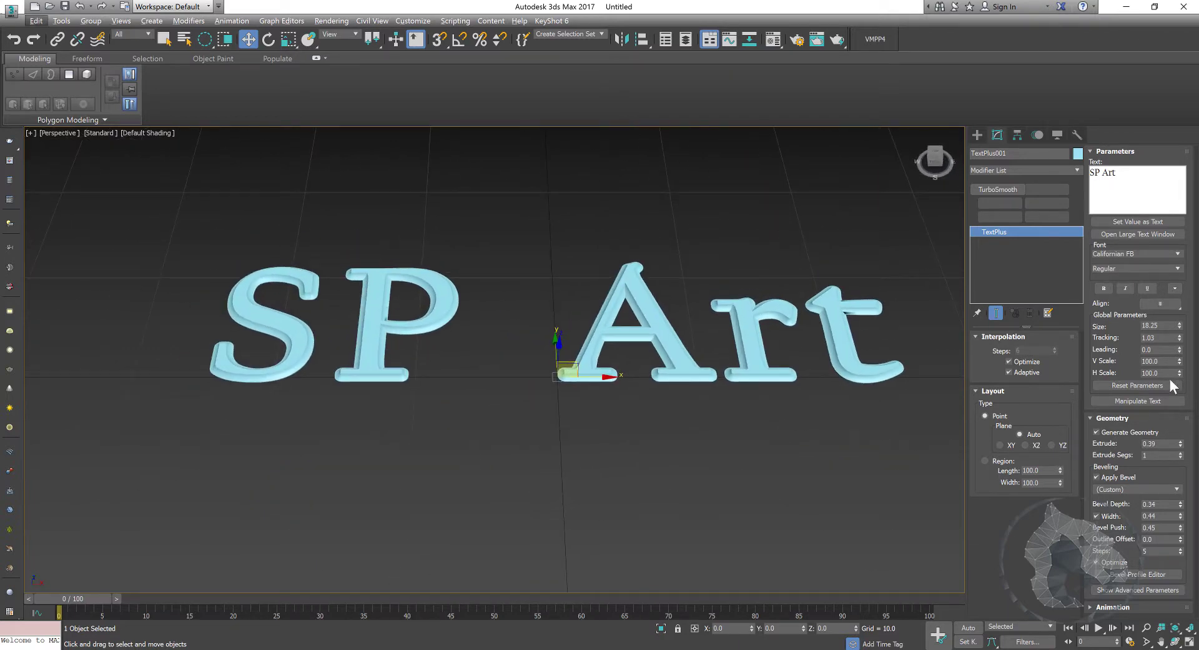
{"action": "left_click", "coordinate": [1163, 385]}
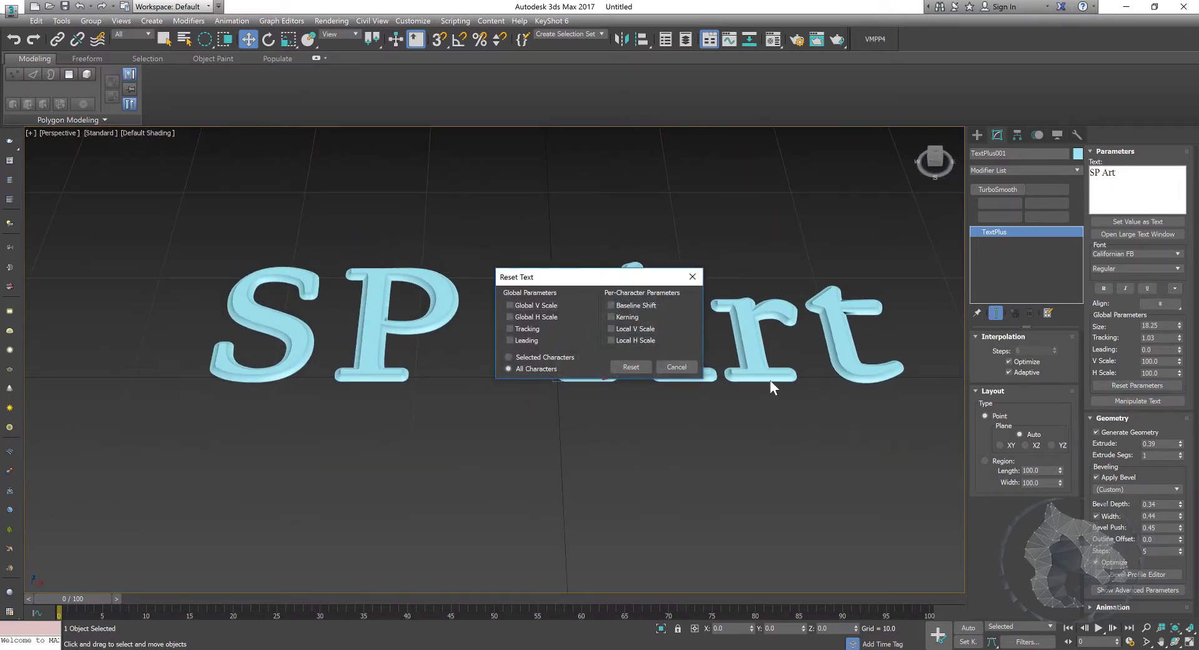
{"action": "left_click", "coordinate": [632, 367]}
{"action": "middle_click_drag", "start_coordinate": [699, 415], "coordinate": [667, 436]}
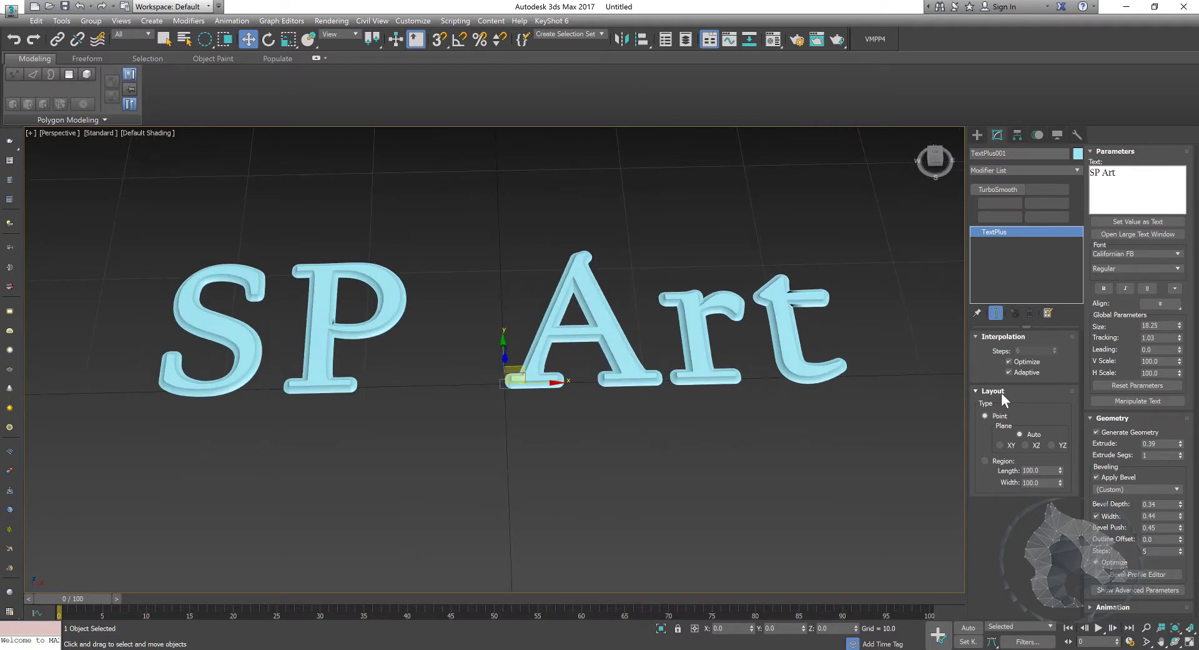
{"action": "mouse_move", "coordinate": [536, 368]}
{"action": "middle_mouse_down", "text": "alt"}
{"action": "mouse_move", "coordinate": [717, 394]}
{"action": "mouse_move", "coordinate": [678, 375]}
{"action": "mouse_move", "coordinate": [699, 369]}
{"action": "middle_mouse_up", "text": "alt"}
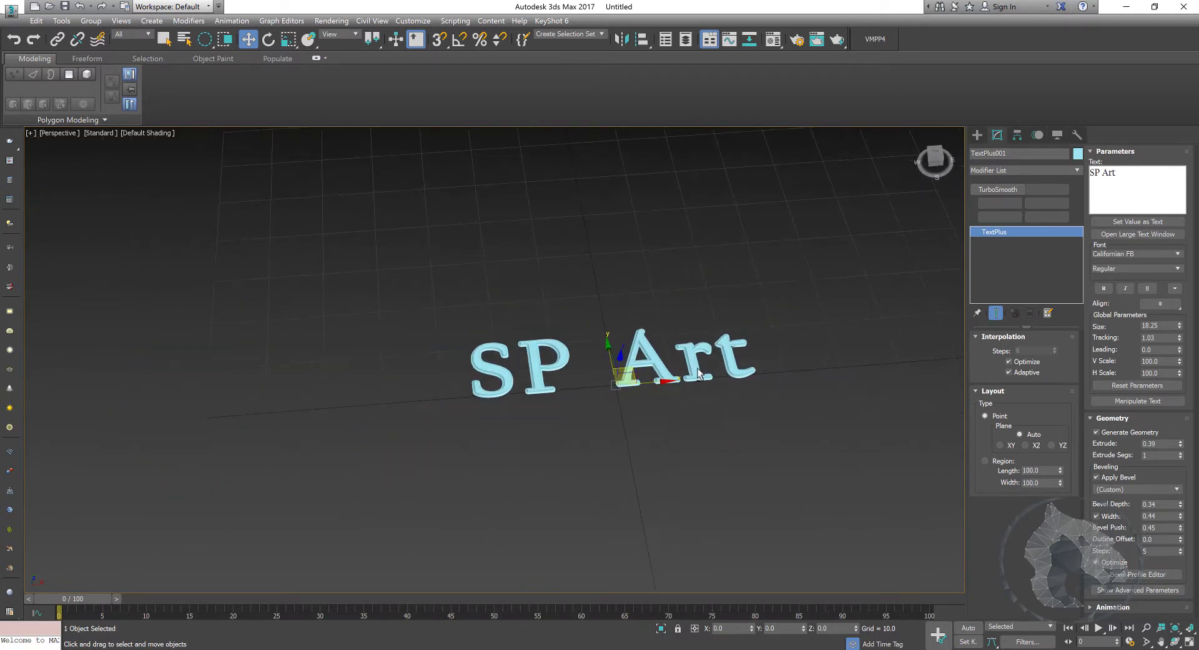
- Draw a Plane primitive beneath the SP Art text
{"action": "left_click", "coordinate": [978, 135]}
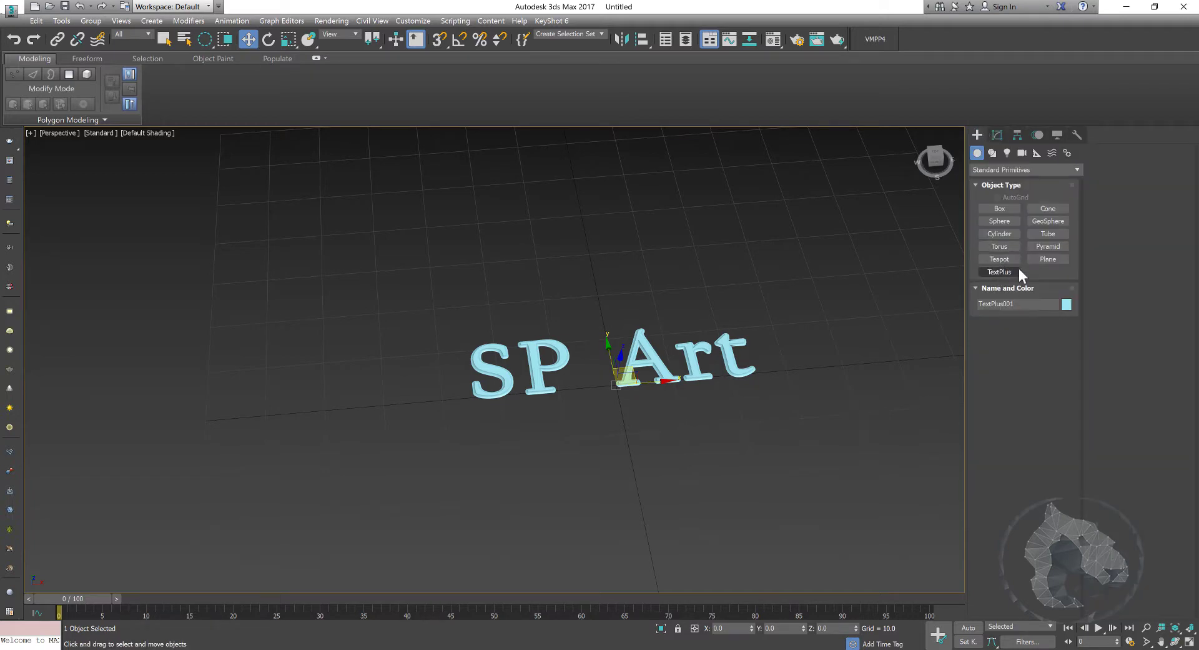
{"action": "left_click", "coordinate": [1047, 261]}
{"action": "scroll", "coordinate": [404, 270], "scroll_direction": "down", "scroll_amount": 5}
{"action": "middle_click_drag", "start_coordinate": [404, 271], "coordinate": [328, 311], "text": "alt"}
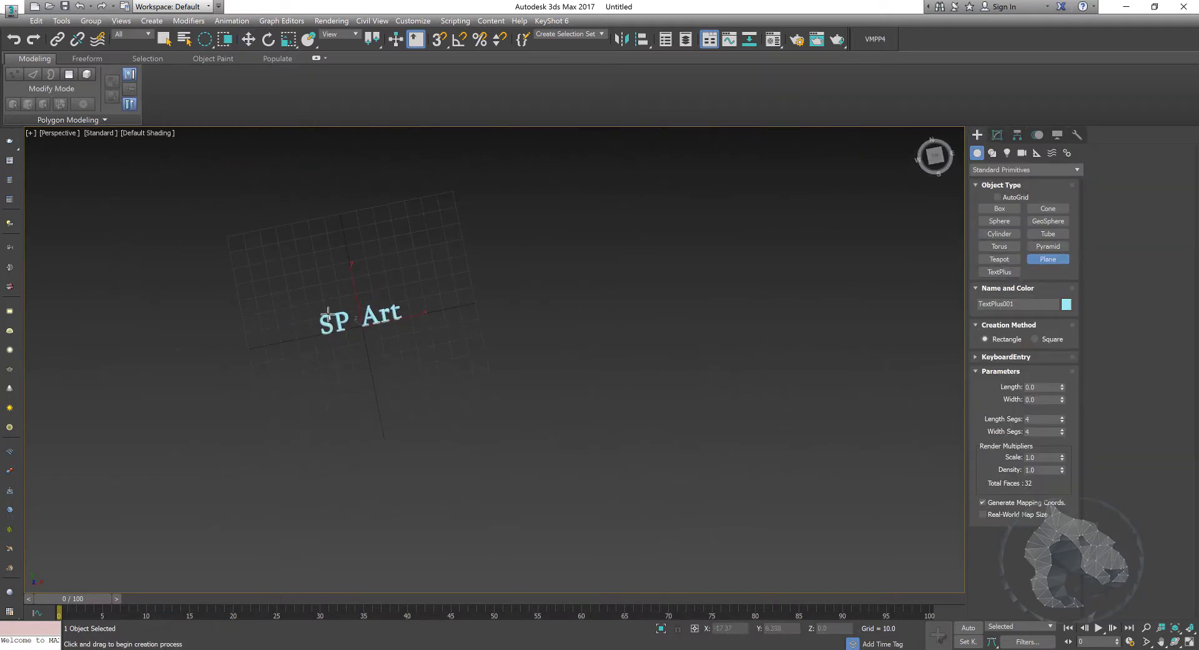
{"action": "left_click_drag", "start_coordinate": [316, 303], "coordinate": [518, 400]}
{"action": "key", "text": "w"}
{"action": "scroll", "coordinate": [455, 388], "scroll_direction": "down", "scroll_amount": 2}
{"action": "middle_click_drag", "start_coordinate": [455, 388], "coordinate": [635, 401]}
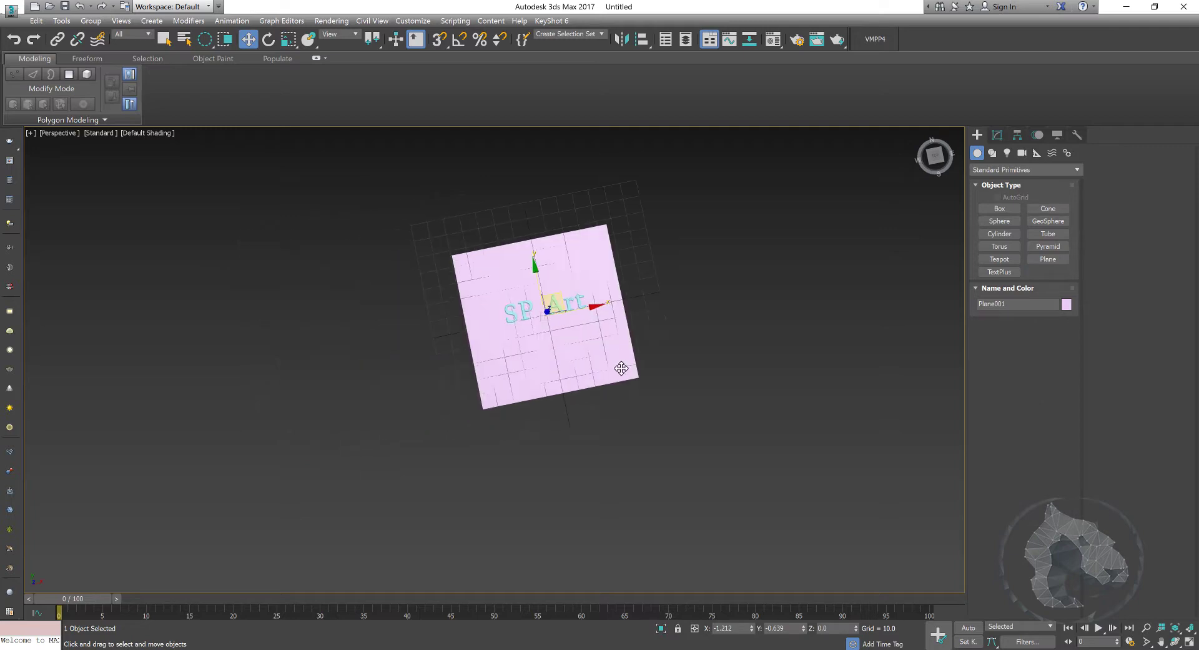
{"action": "scroll", "coordinate": [635, 401], "scroll_direction": "up", "scroll_amount": 5}
- Centre the plane at X 0, Y 0
{"action": "right_click", "coordinate": [752, 630]}
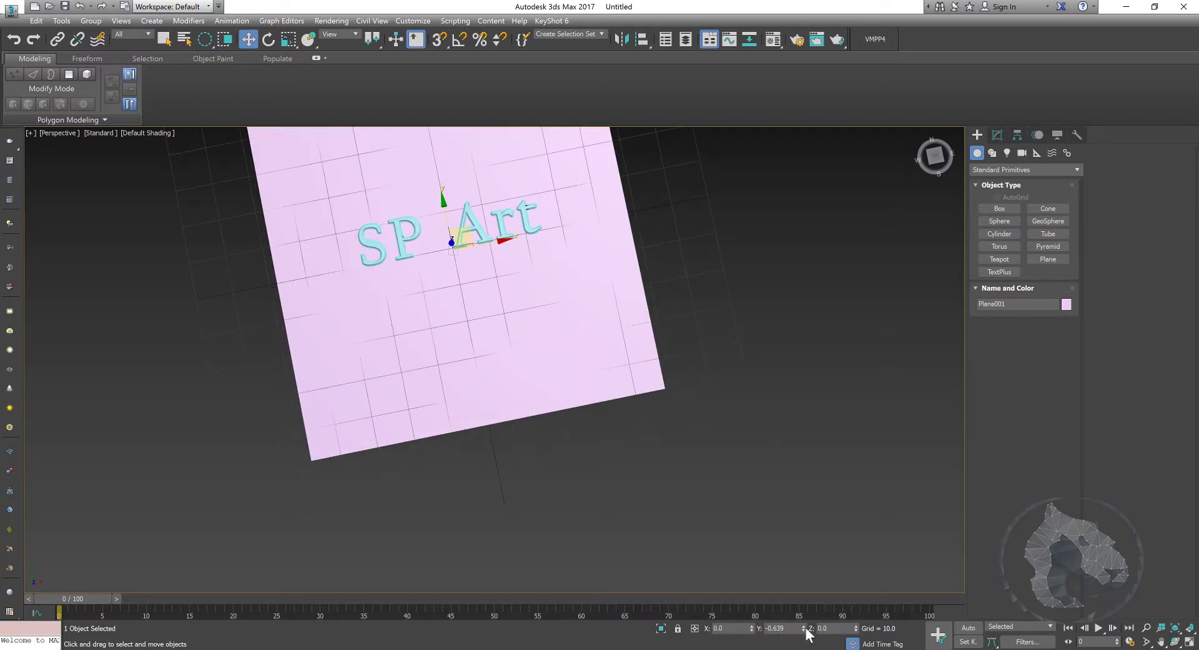
{"action": "right_click", "coordinate": [804, 628]}
{"action": "mouse_move", "coordinate": [367, 336]}
{"action": "middle_mouse_down", "text": "alt"}
{"action": "mouse_move", "coordinate": [456, 412]}
{"action": "mouse_move", "coordinate": [503, 399]}
{"action": "mouse_move", "coordinate": [533, 352]}
{"action": "mouse_move", "coordinate": [571, 379]}
{"action": "middle_mouse_up", "text": "alt"}
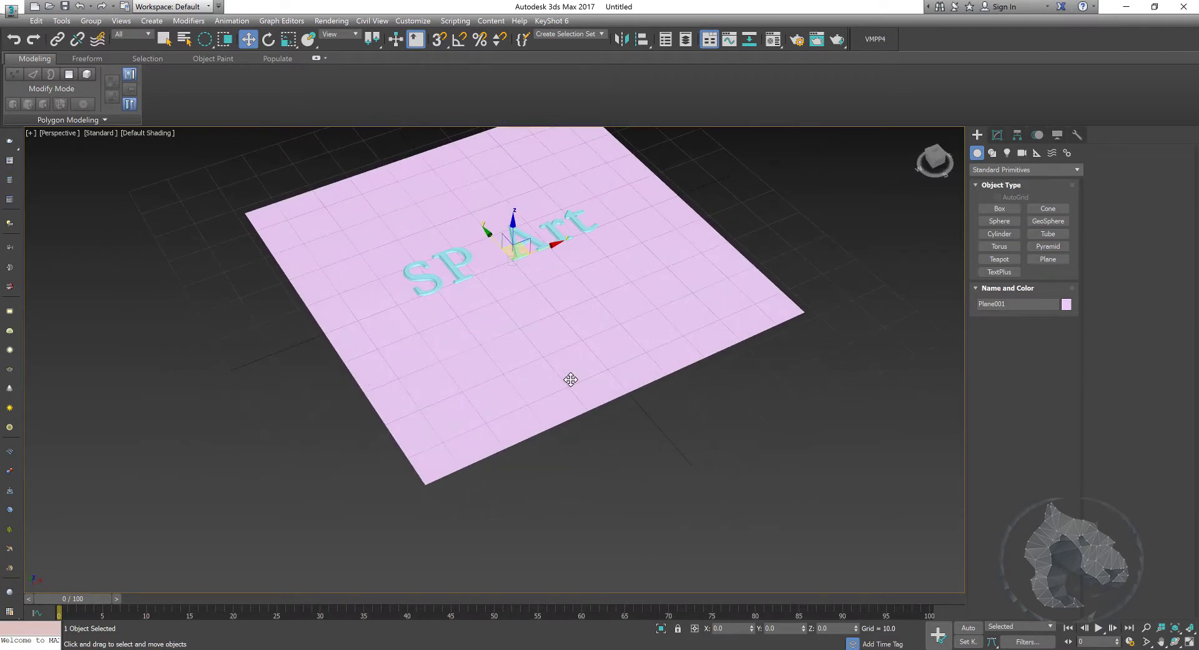
{"action": "mouse_move", "coordinate": [610, 440]}
{"action": "middle_mouse_down", "text": "alt"}
{"action": "mouse_move", "coordinate": [627, 449]}
{"action": "mouse_move", "coordinate": [618, 444]}
{"action": "middle_mouse_up", "text": "alt"}
- Scale the plane wider along X and return to the four-viewport layout
{"action": "key", "text": "r"}
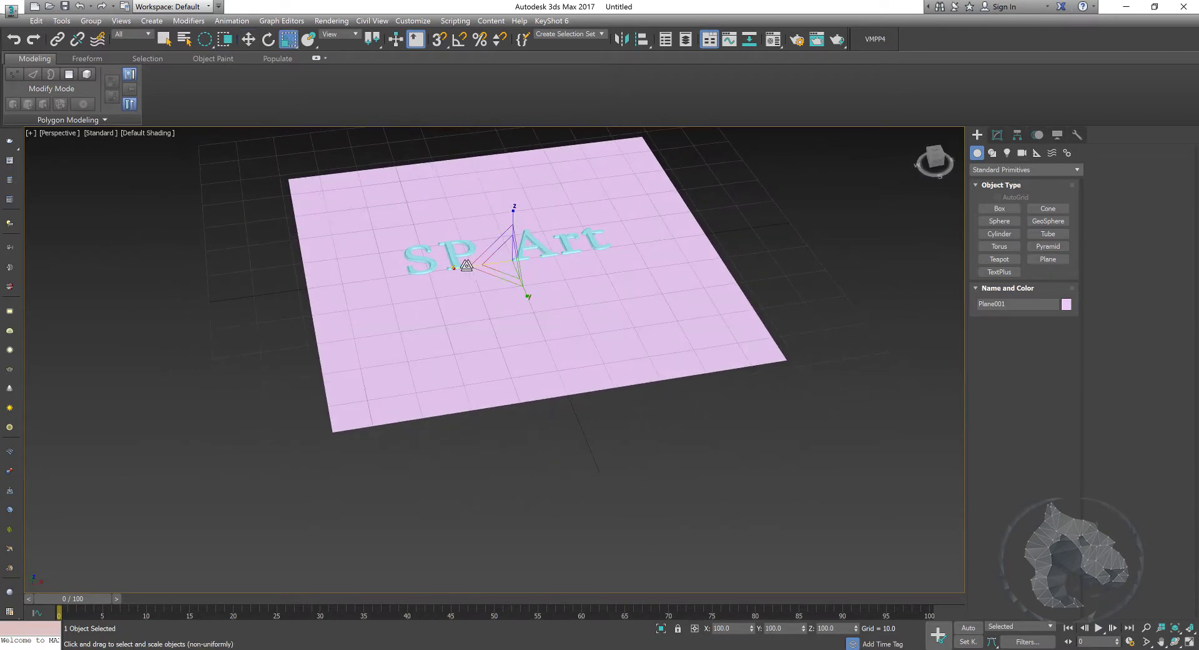
{"action": "left_click_drag", "start_coordinate": [456, 273], "coordinate": [456, 260]}
{"action": "mouse_move", "coordinate": [522, 353]}
{"action": "middle_mouse_down", "text": "alt"}
{"action": "mouse_move", "coordinate": [587, 362]}
{"action": "mouse_move", "coordinate": [594, 334]}
{"action": "middle_mouse_up", "text": "alt"}
{"action": "key", "text": "q"}
{"action": "middle_click_drag", "start_coordinate": [484, 242], "coordinate": [577, 295], "text": "alt"}
{"action": "scroll", "coordinate": [647, 343], "scroll_direction": "up", "scroll_amount": 2}
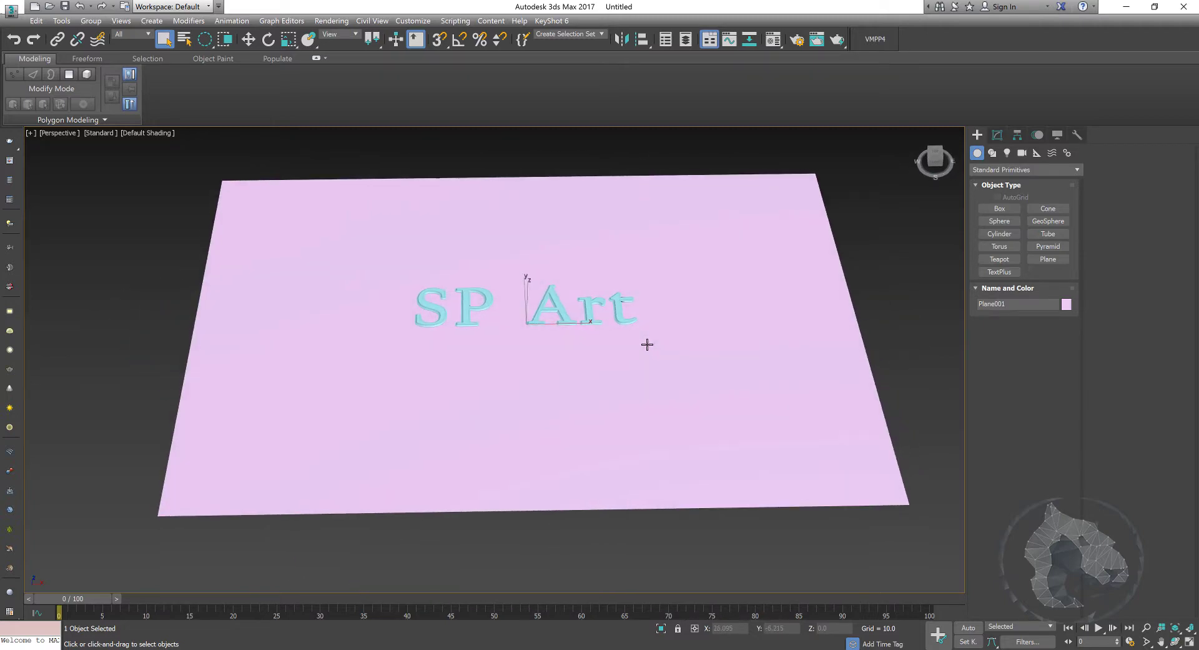
{"action": "middle_click_drag", "start_coordinate": [647, 344], "coordinate": [656, 327], "text": "alt"}
{"action": "middle_click_drag", "start_coordinate": [564, 383], "coordinate": [560, 378], "text": "alt"}
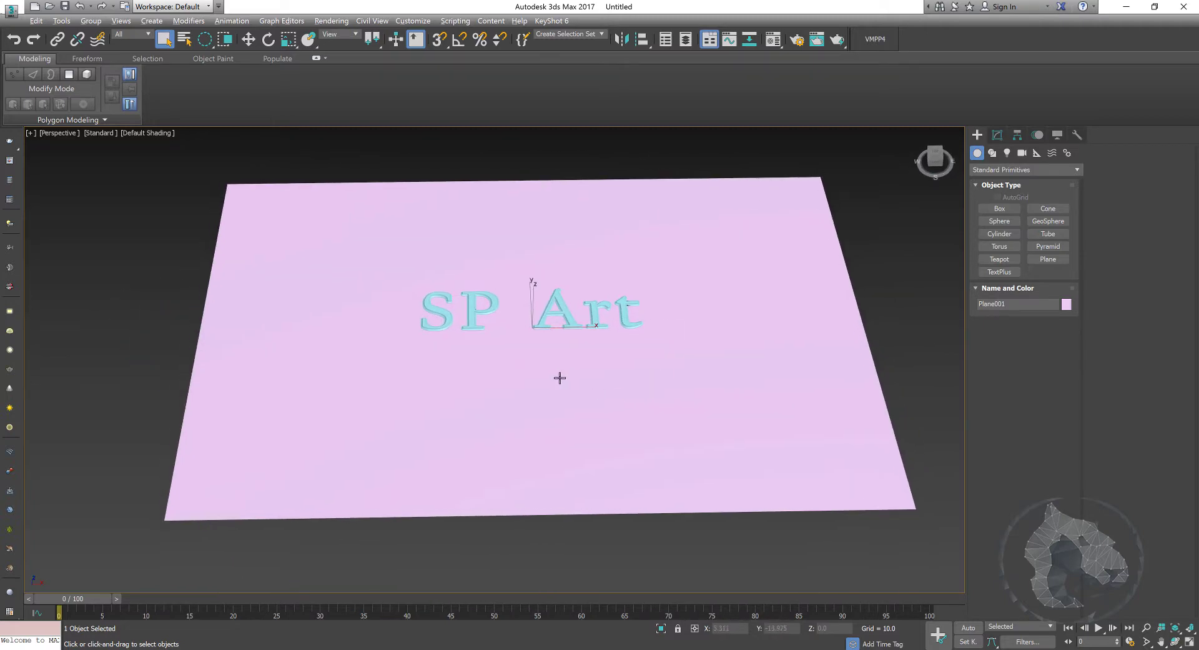
{"action": "key", "text": "alt+w"}
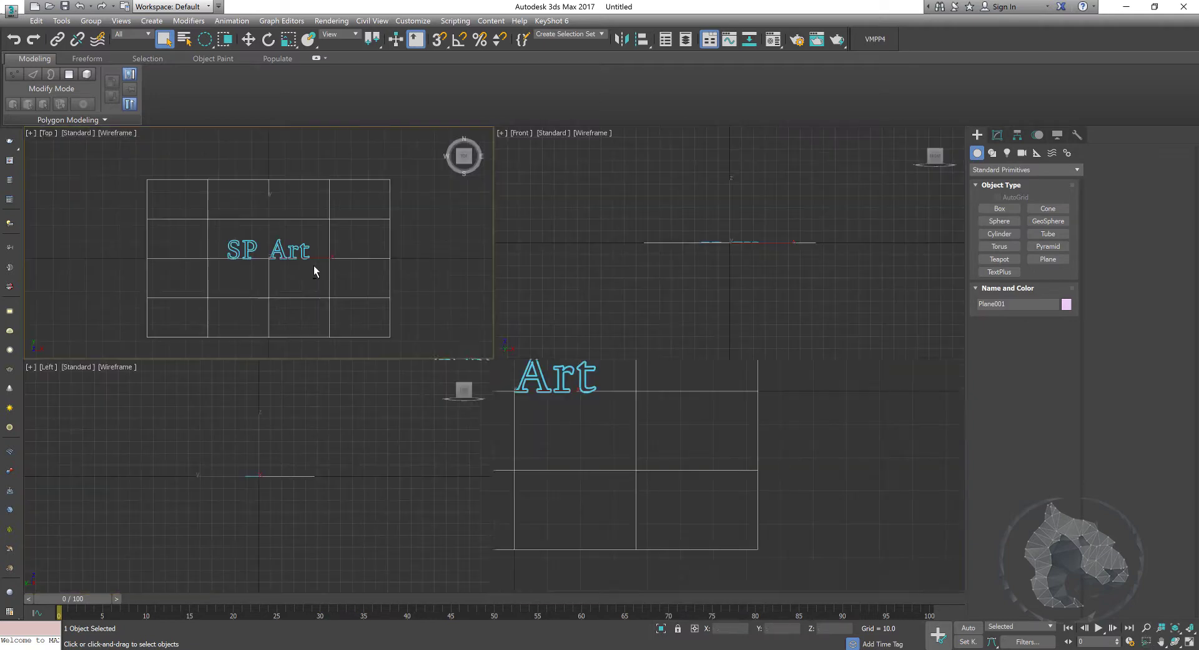
- Create a target camera in the Front view, aimed from above down at the SP Art text
{"action": "right_click", "coordinate": [650, 265]}
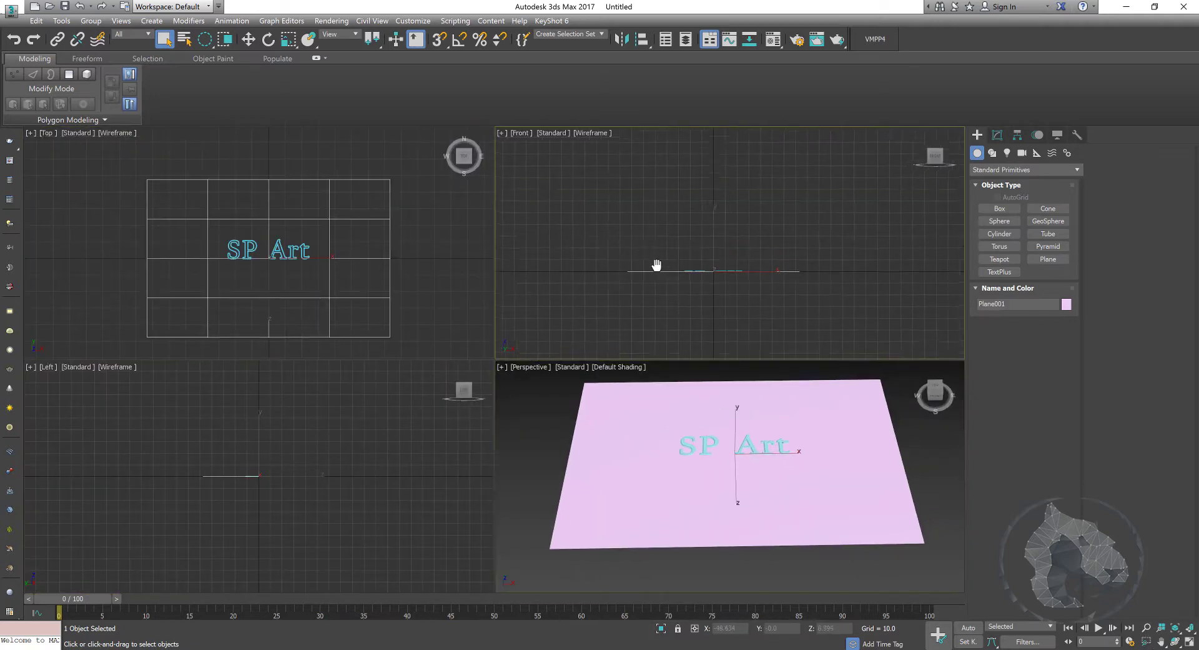
{"action": "key", "text": "alt+w"}
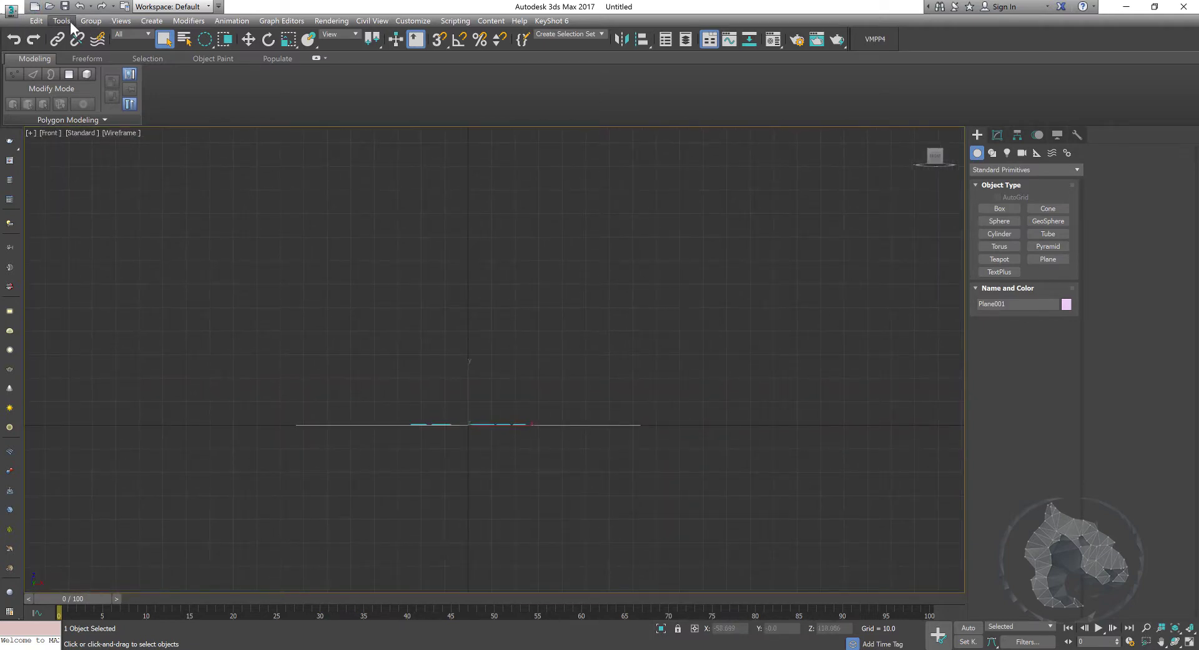
{"action": "left_click", "coordinate": [120, 21]}
{"action": "mouse_move", "coordinate": [167, 193]}
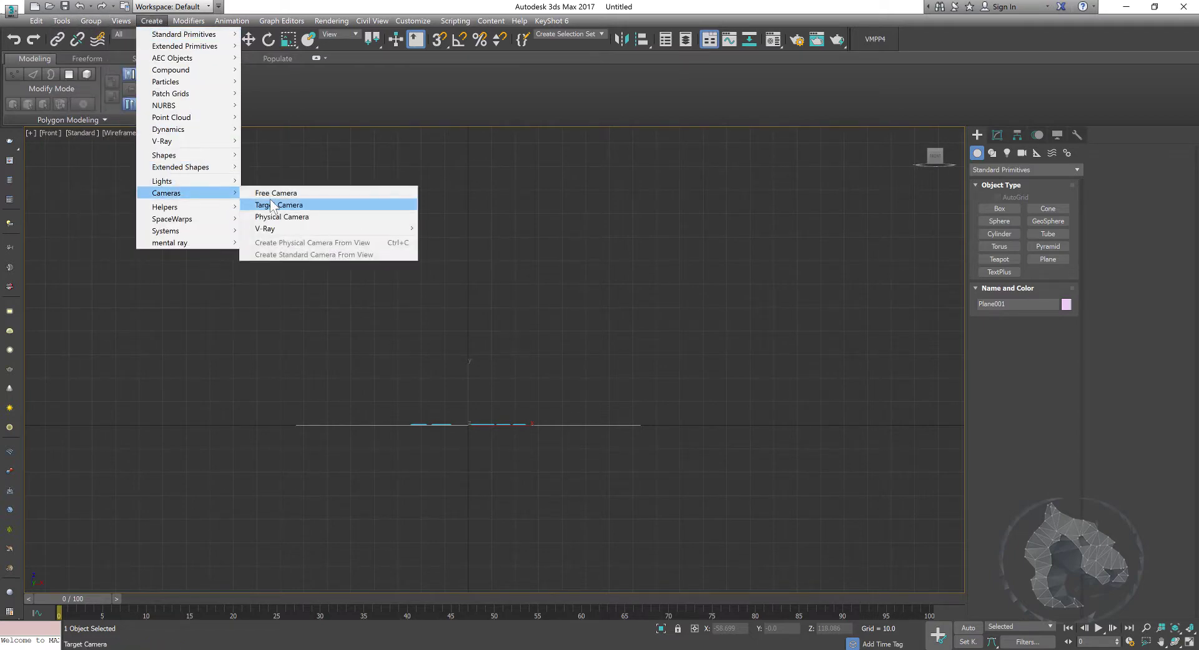
{"action": "left_click", "coordinate": [283, 210]}
{"action": "scroll", "coordinate": [514, 237], "scroll_direction": "down", "scroll_amount": 2}
{"action": "scroll", "coordinate": [500, 263], "scroll_direction": "down", "scroll_amount": 2}
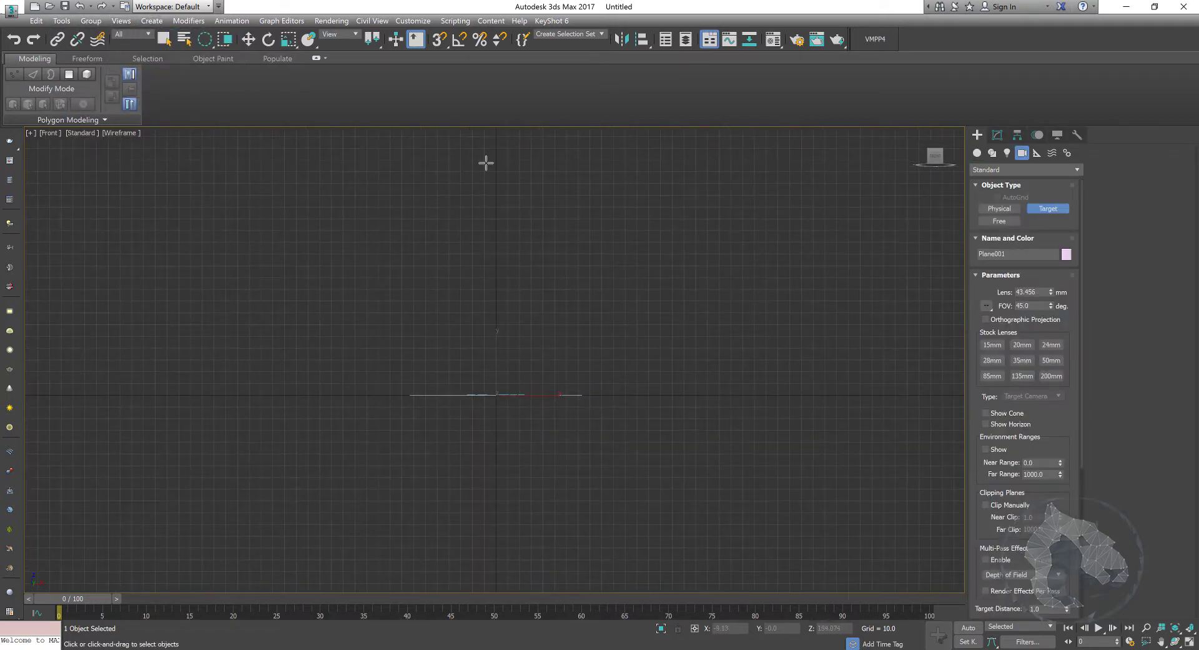
{"action": "left_click_drag", "start_coordinate": [496, 152], "coordinate": [497, 393]}
{"action": "key", "text": "w"}
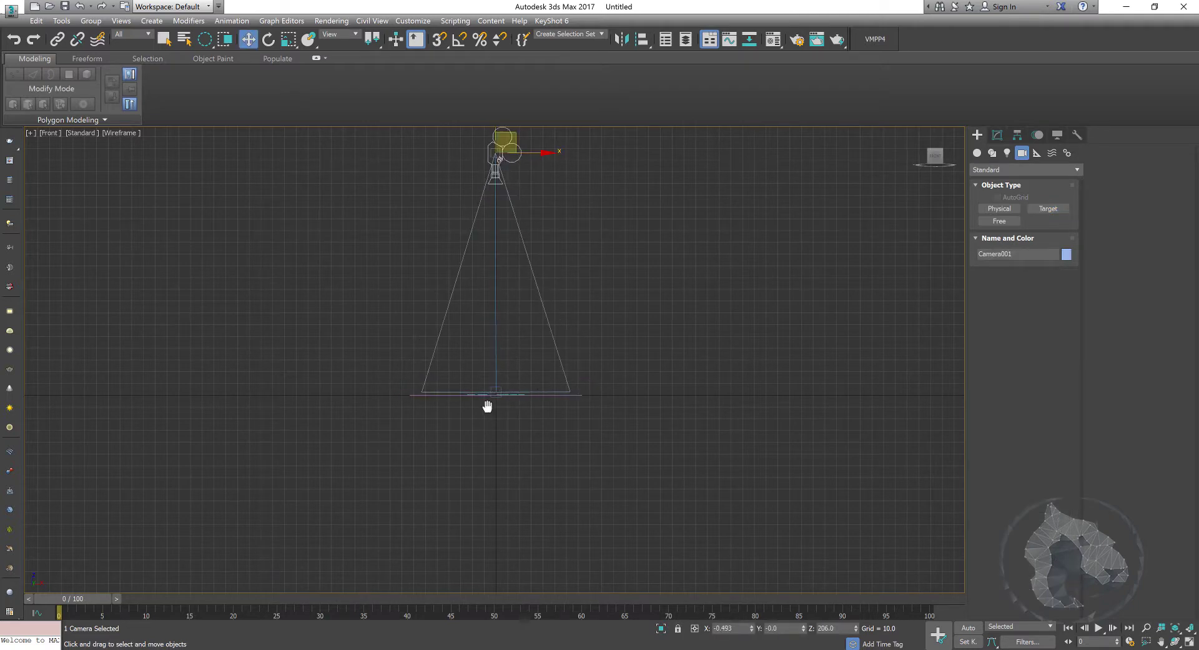
- Orbit the Perspective view to show the camera and plane, then look through Camera001
{"action": "key", "text": "alt+w"}
{"action": "right_click", "coordinate": [606, 450]}
{"action": "key", "text": "alt+w"}
{"action": "scroll", "coordinate": [740, 431], "scroll_direction": "down", "scroll_amount": 10}
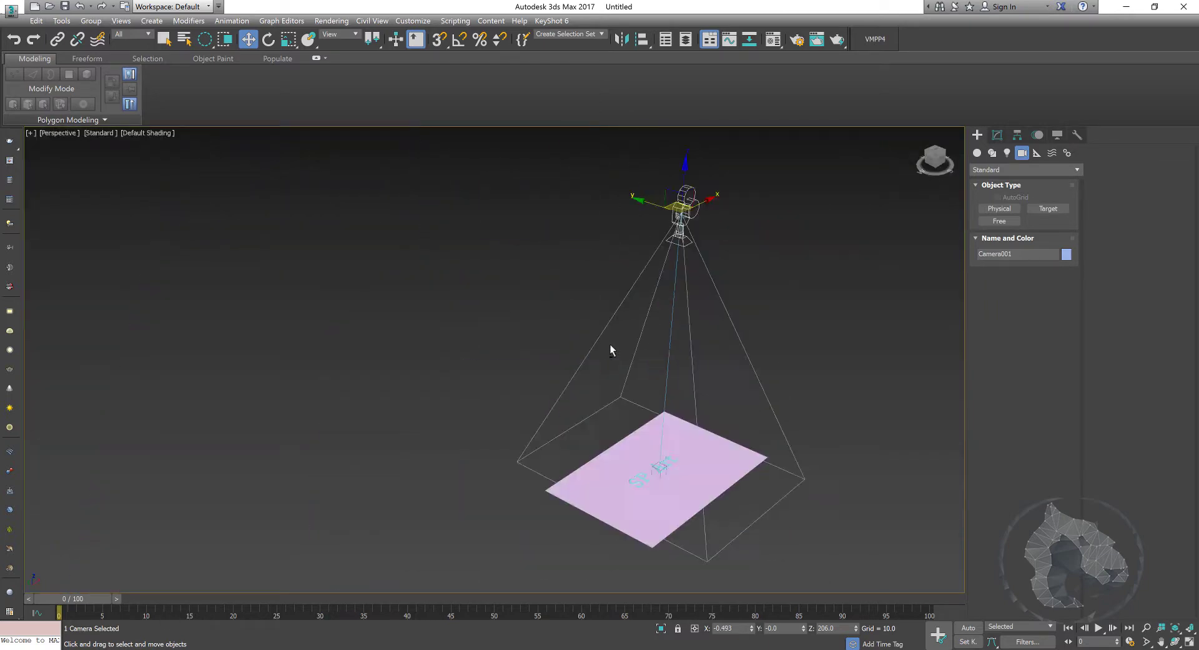
{"action": "middle_click_drag", "start_coordinate": [610, 343], "coordinate": [629, 341], "text": "alt"}
{"action": "key", "text": "c"}
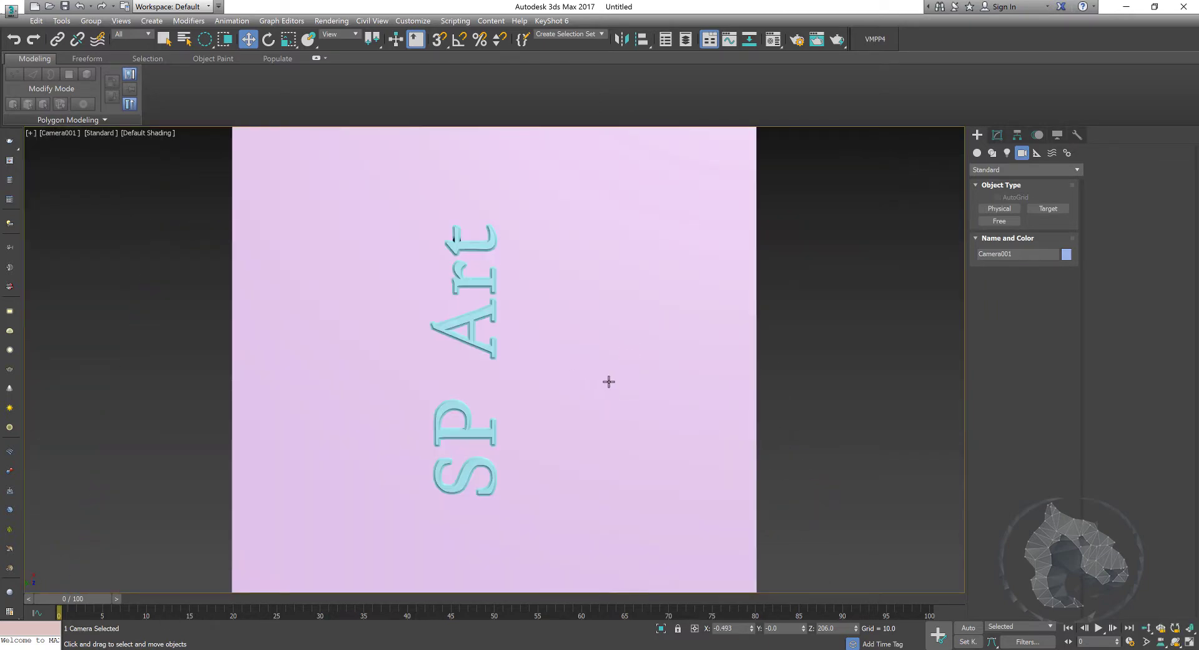
- Rotate Camera001 in the Front view to change its framing, selecting its Y rotation value
{"action": "key", "text": "alt+w"}
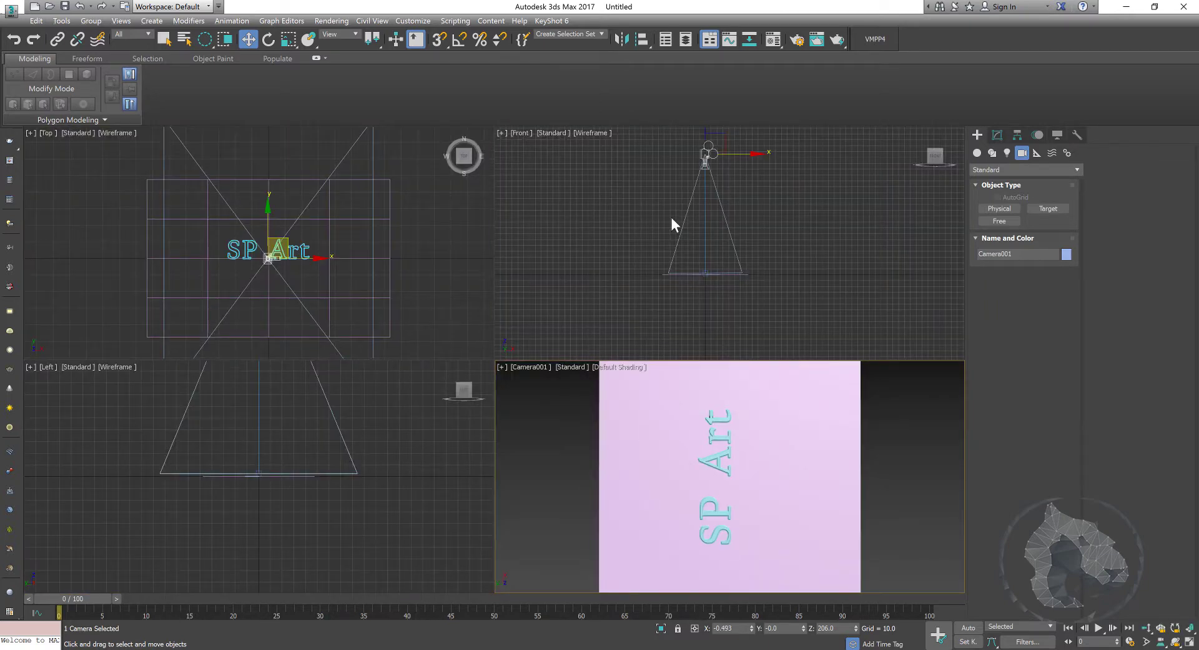
{"action": "right_click", "coordinate": [672, 217]}
{"action": "key", "text": "e"}
{"action": "mouse_move", "coordinate": [698, 173]}
{"action": "left_mouse_down"}
{"action": "mouse_move", "coordinate": [717, 160]}
{"action": "mouse_move", "coordinate": [677, 156]}
{"action": "mouse_move", "coordinate": [701, 195]}
{"action": "left_mouse_up"}
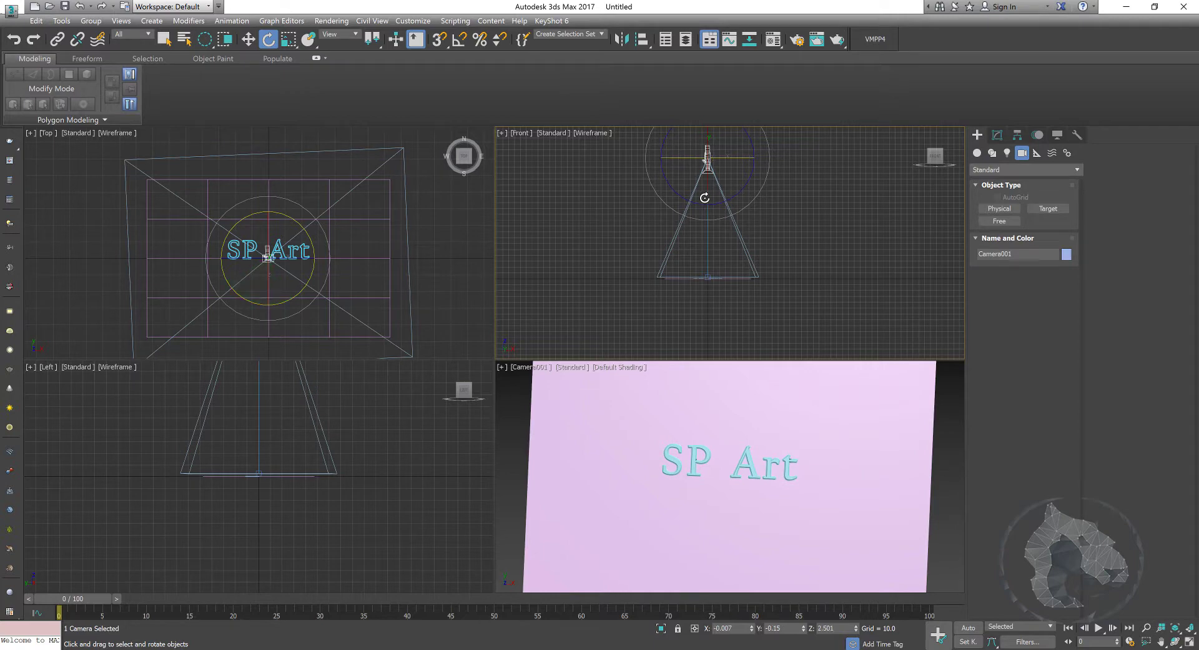
{"action": "double_click", "coordinate": [788, 628]}
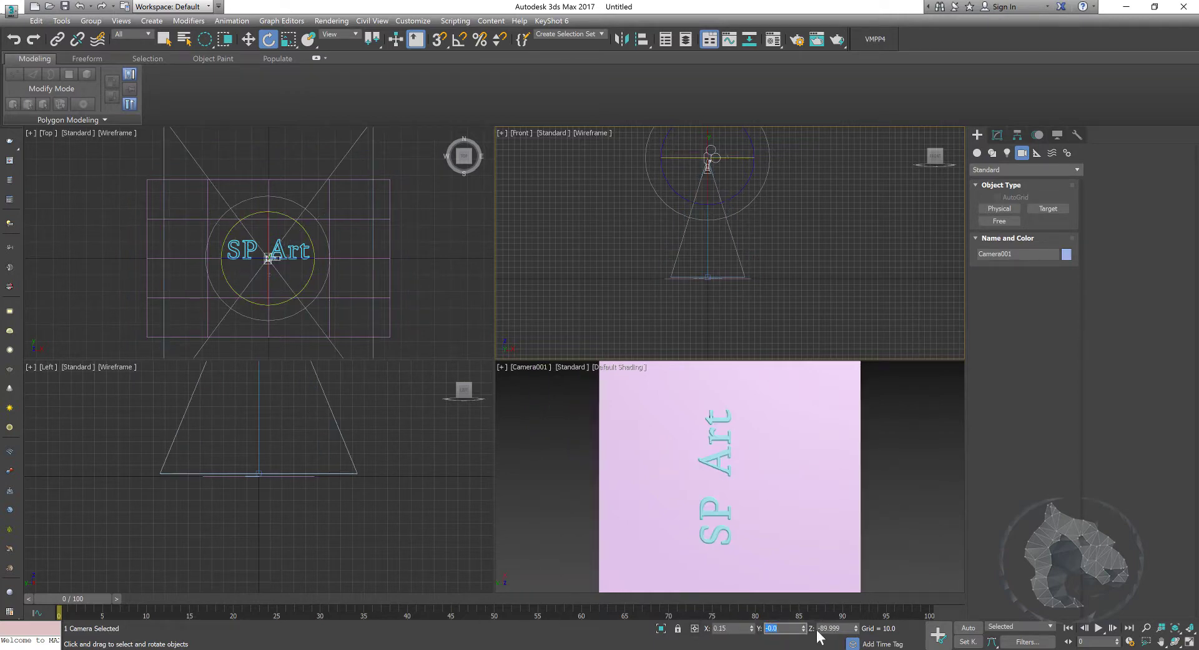
- Try adjusting the camera's Y rotation and position, then cancel to keep its original rotation
{"action": "key", "text": "Return"}
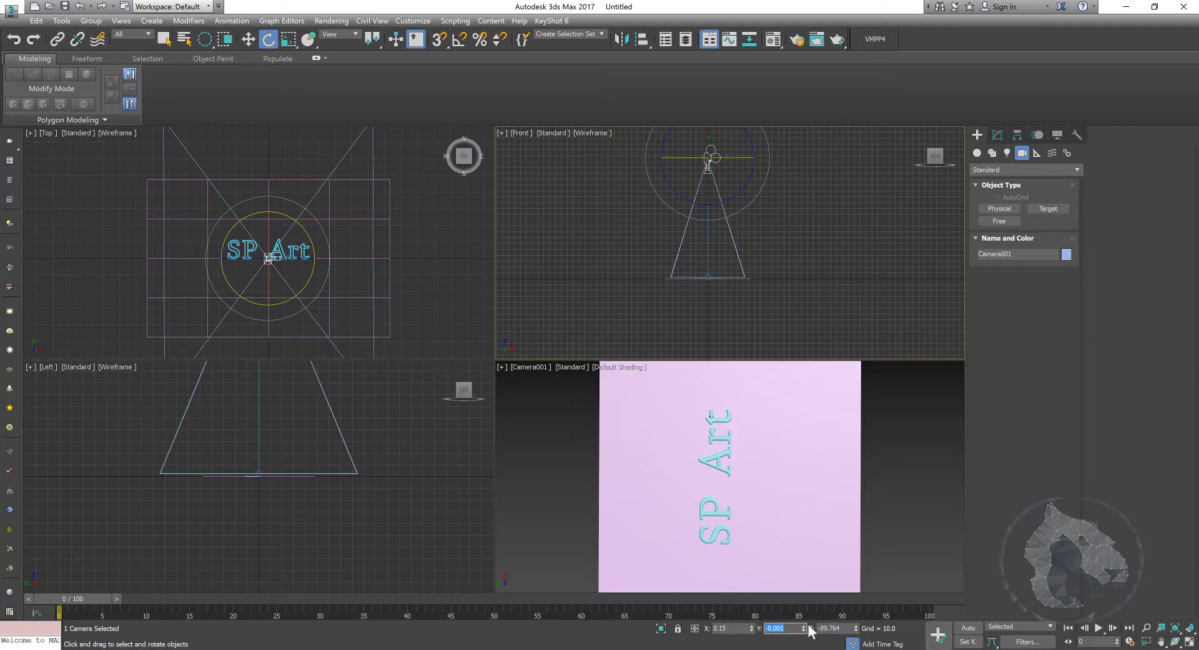
{"action": "left_click_drag", "start_coordinate": [805, 625], "coordinate": [798, 601]}
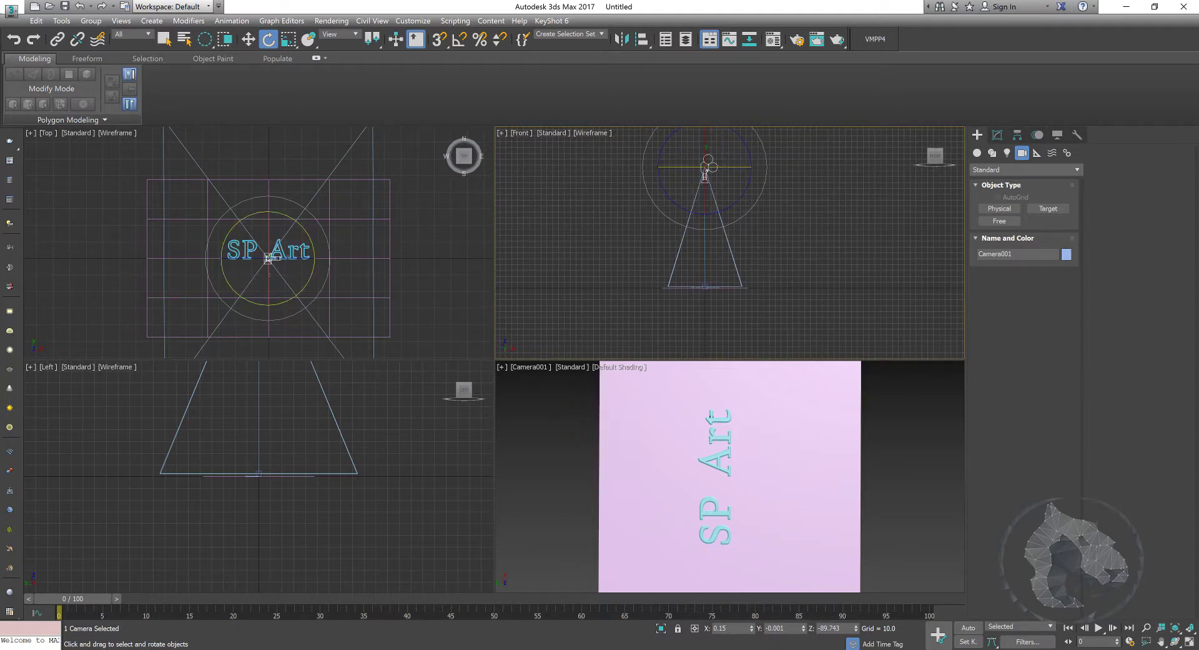
{"action": "left_click_drag", "start_coordinate": [782, 628], "coordinate": [768, 632]}
{"action": "middle_click_drag", "start_coordinate": [608, 576], "coordinate": [594, 576]}
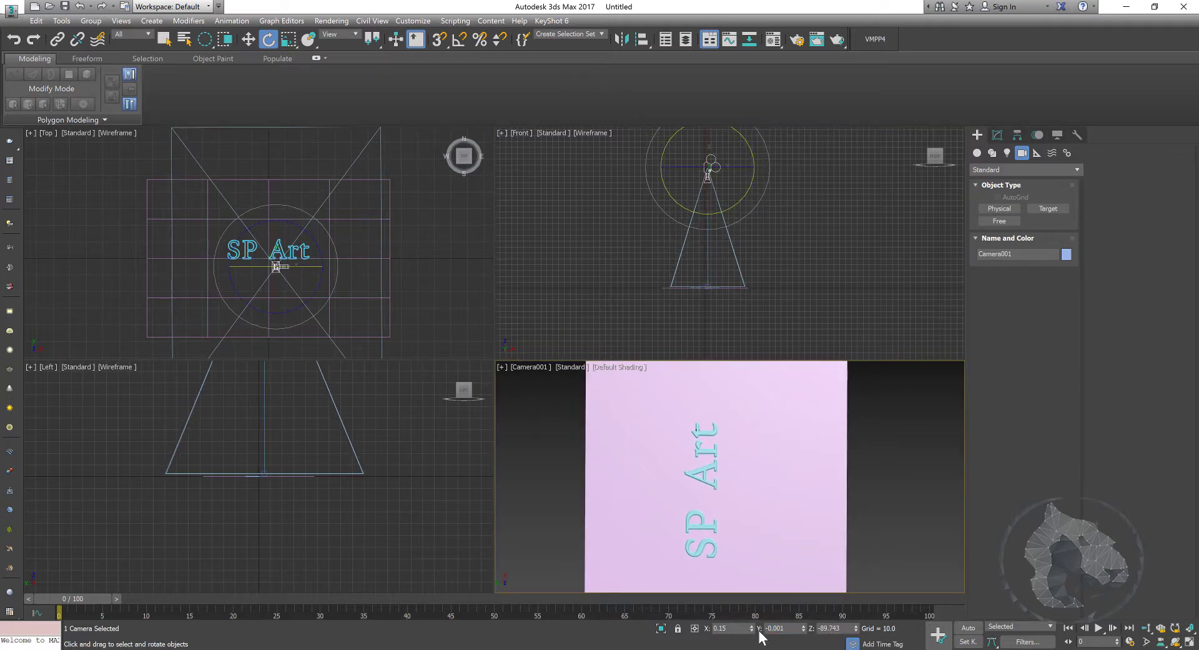
{"action": "double_click", "coordinate": [788, 627]}
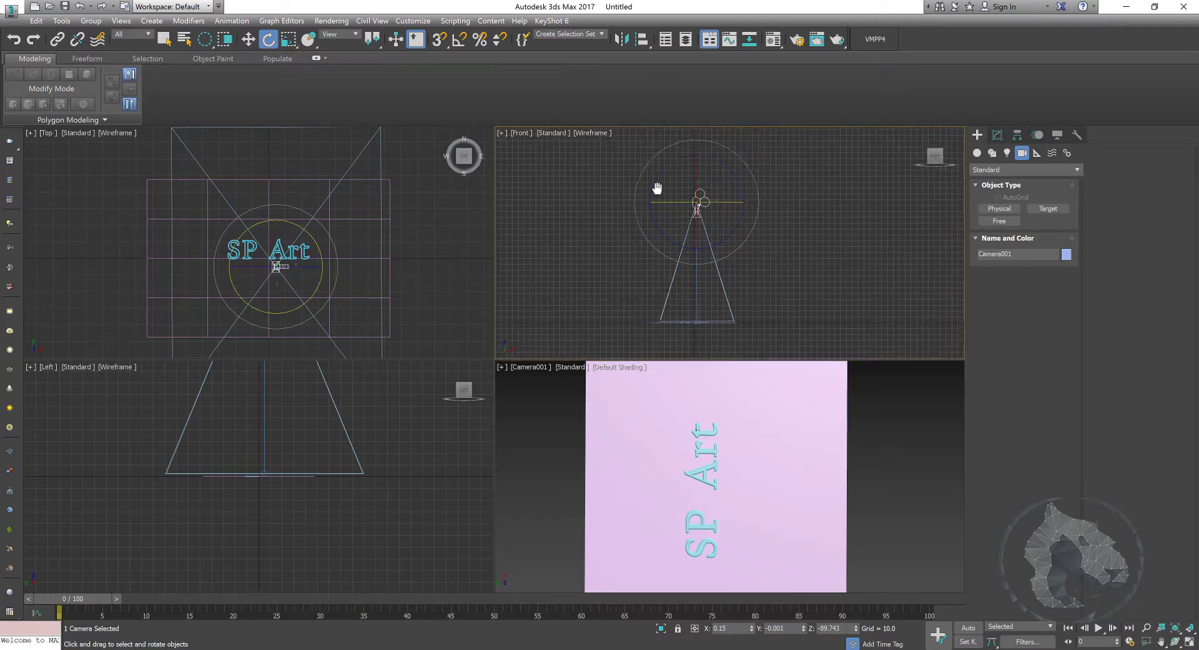
{"action": "mouse_move", "coordinate": [672, 217]}
{"action": "left_mouse_down"}
{"action": "mouse_move", "coordinate": [692, 216]}
{"action": "mouse_move", "coordinate": [612, 198]}
{"action": "left_mouse_up"}
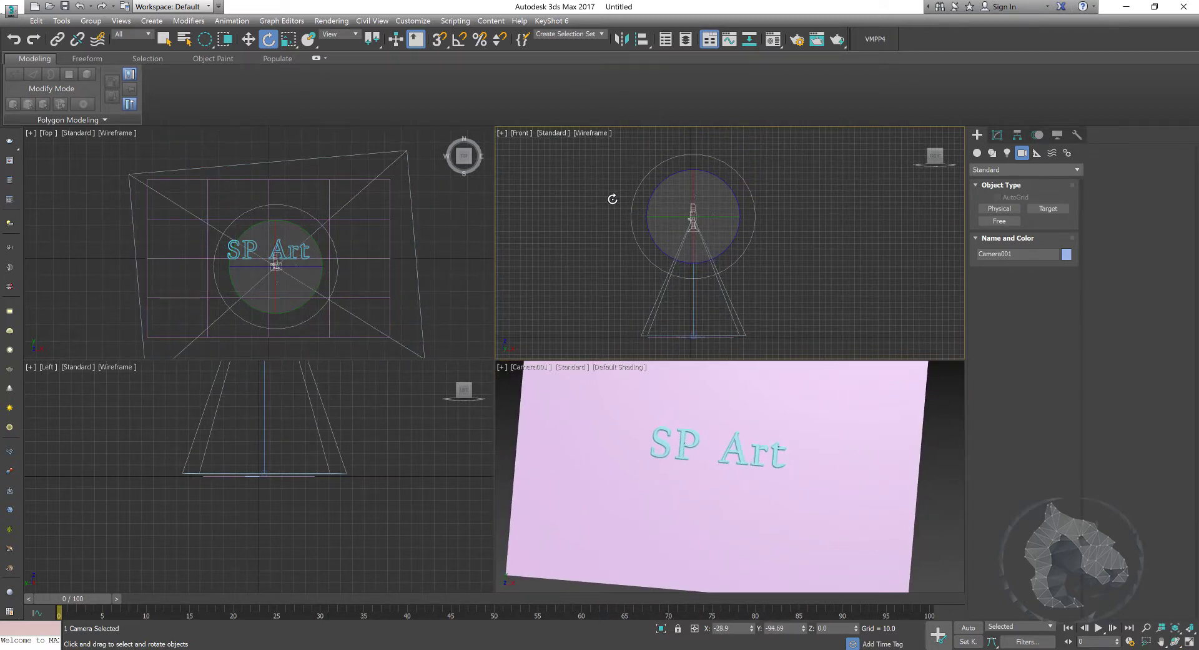
{"action": "right_click", "coordinate": [677, 294]}
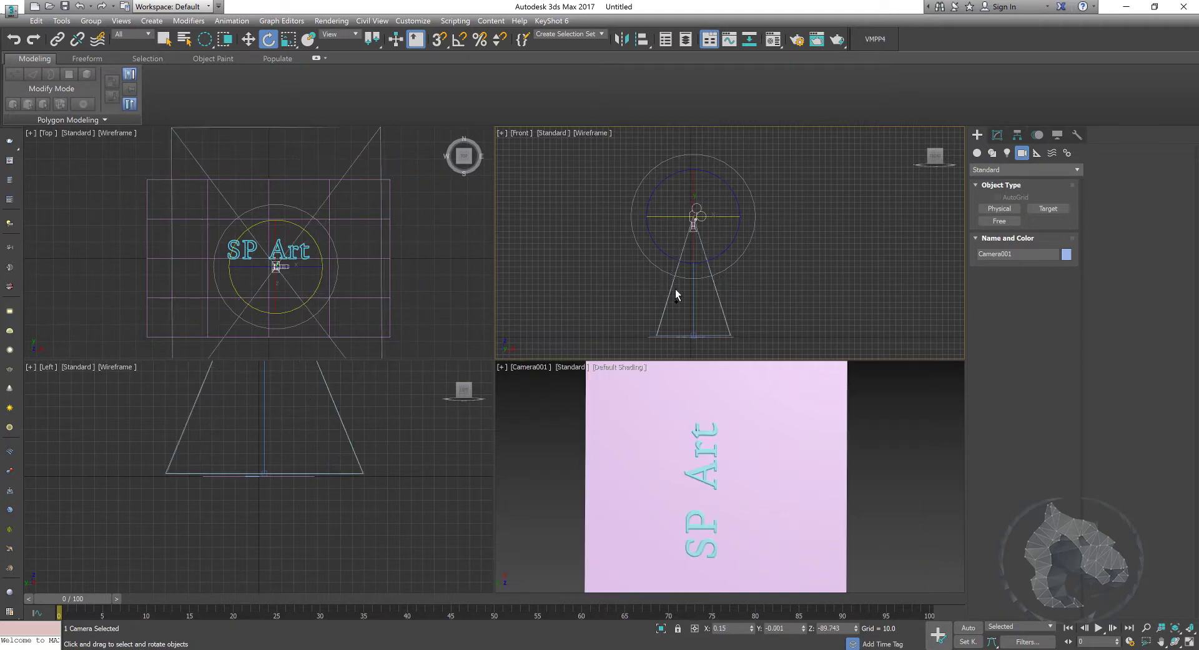
- Turn on Angle Snap, test snapped rotation, and open Grid and Snap Settings (5.0 degrees)
{"action": "left_click", "coordinate": [459, 39]}
{"action": "left_click_drag", "start_coordinate": [671, 216], "coordinate": [614, 208]}
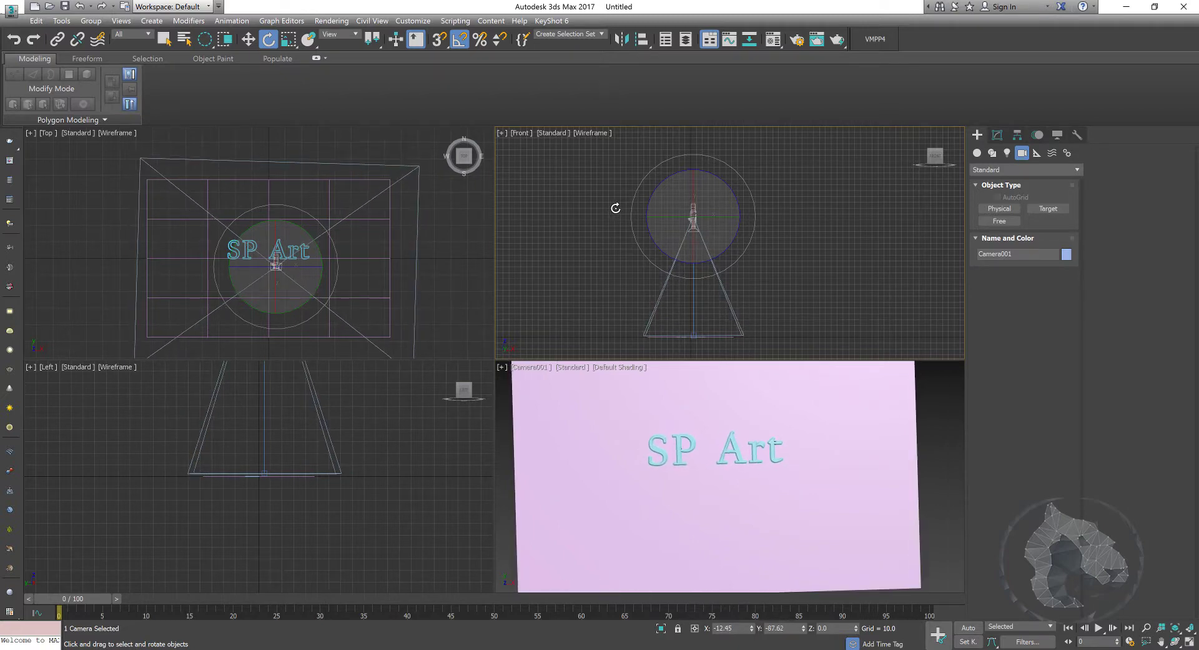
{"action": "left_click_drag", "start_coordinate": [613, 208], "coordinate": [610, 207]}
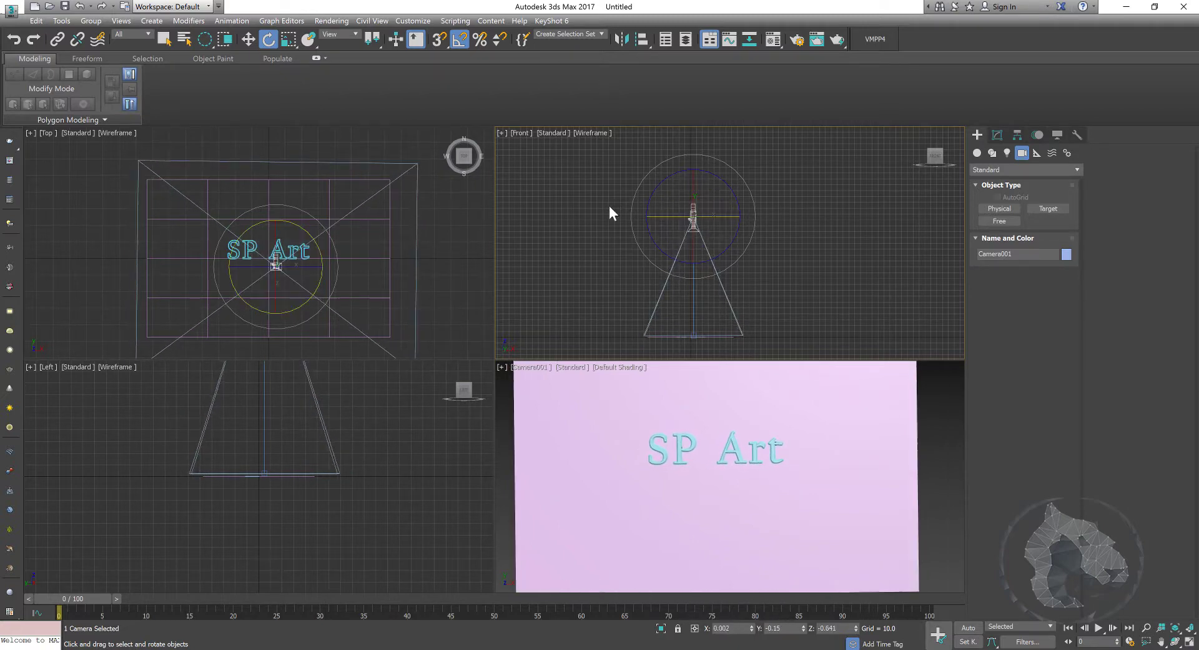
{"action": "right_click", "coordinate": [462, 39]}
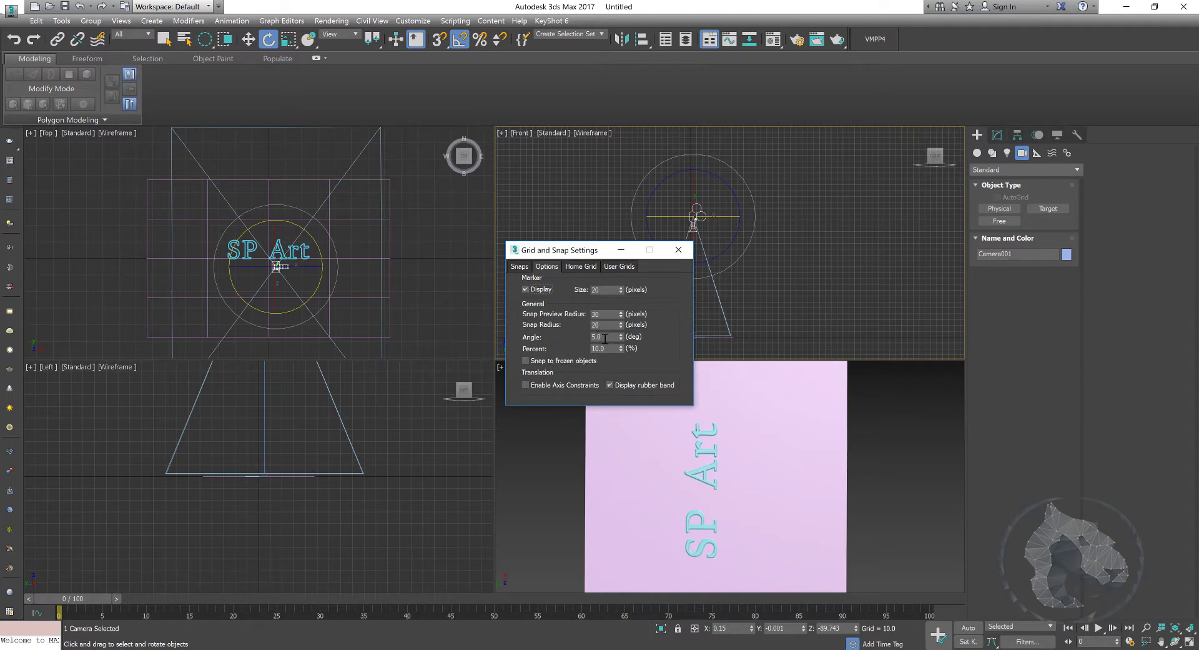
- Set the angle snap to 90 degrees, close the settings, and rotate the camera so SP Art reads level
{"action": "left_click_drag", "start_coordinate": [604, 337], "coordinate": [522, 323]}
{"action": "left_click", "coordinate": [679, 249]}
{"action": "left_click_drag", "start_coordinate": [703, 218], "coordinate": [682, 214]}
- Show the safe frame in the camera view and shift the camera's framing slightly
{"action": "right_click", "coordinate": [780, 449]}
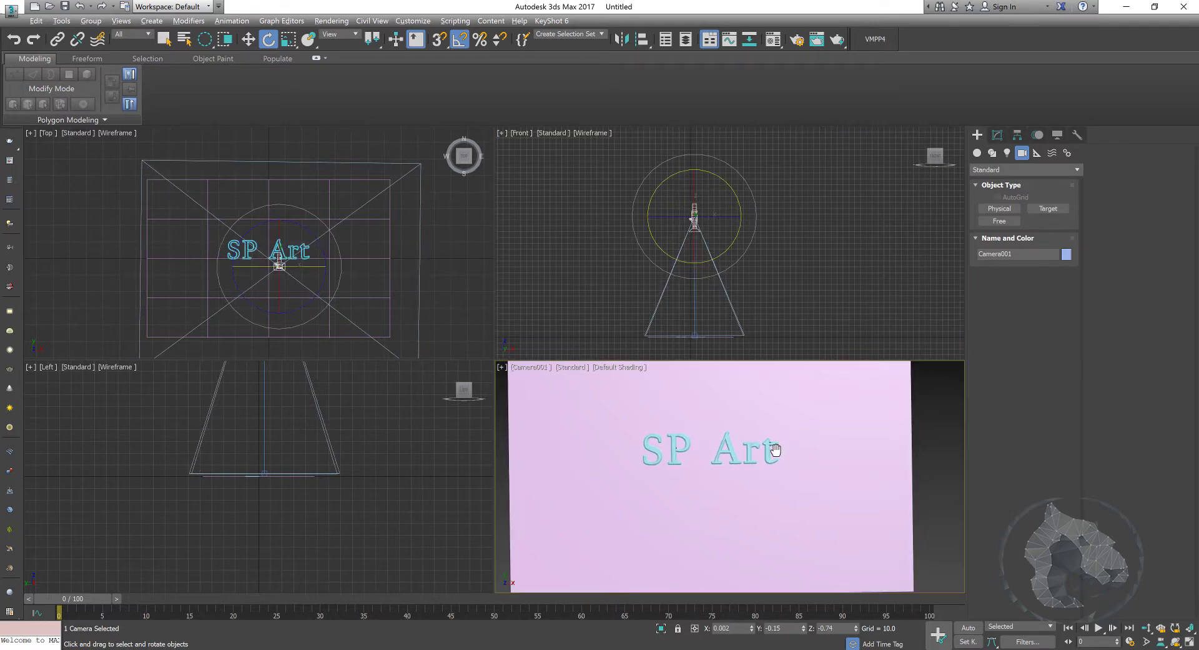
{"action": "key", "text": "alt+w"}
{"action": "key", "text": "shift+f"}
{"action": "middle_click_drag", "start_coordinate": [613, 403], "coordinate": [537, 366]}
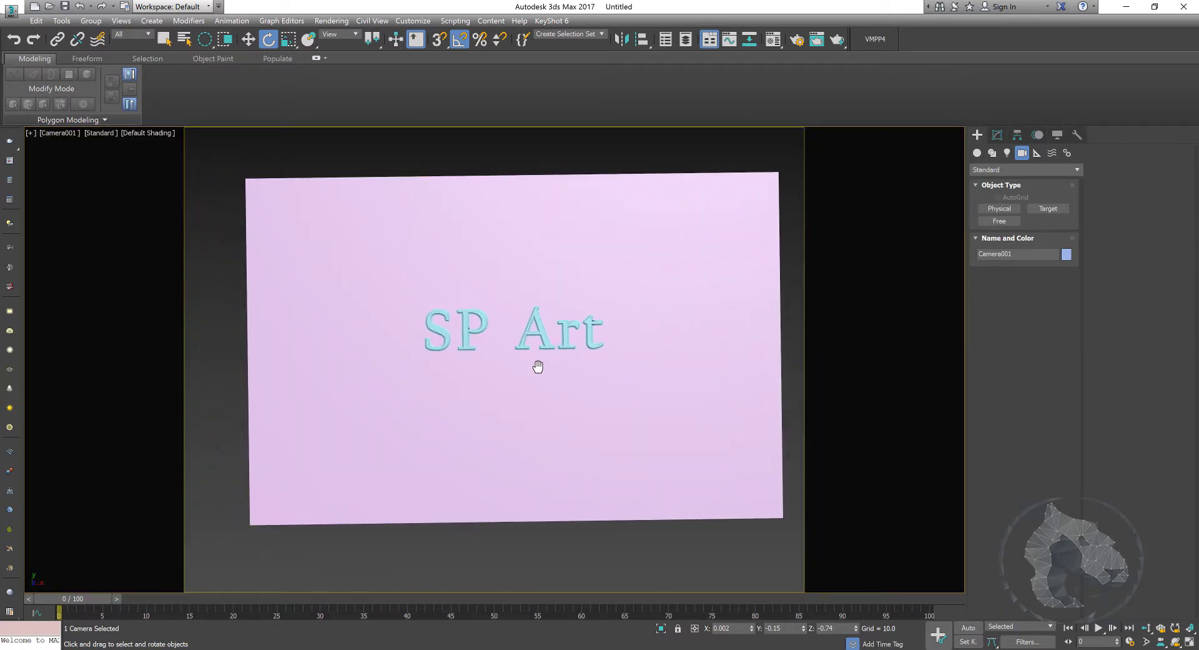
{"action": "key", "text": "alt+w"}
{"action": "right_click", "coordinate": [718, 244]}
{"action": "key", "text": "alt+w"}
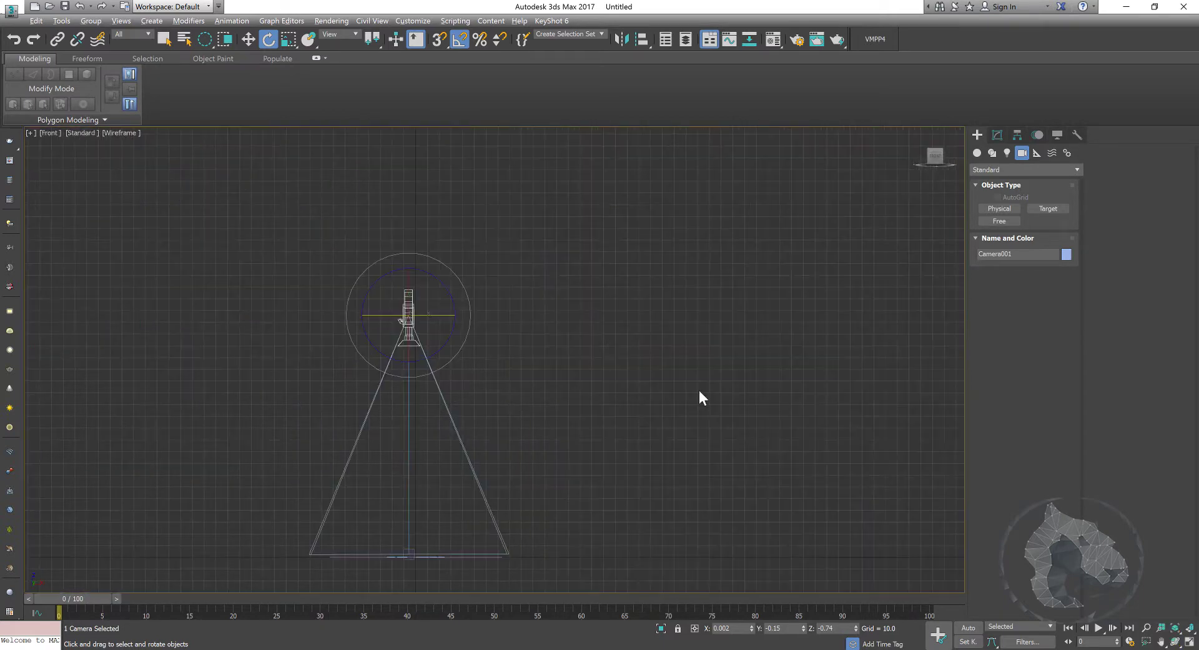
{"action": "key", "text": "alt+w"}
- In a free Perspective view, bring the camera into sight and rotate it to tilt its view
{"action": "key", "text": "p"}
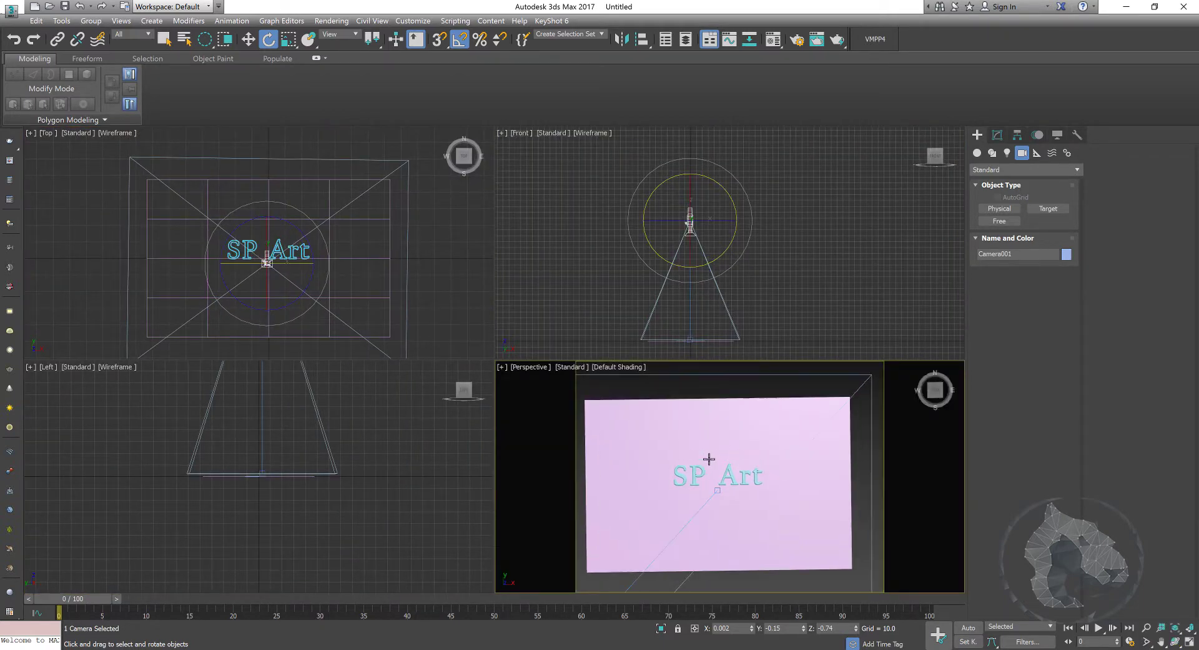
{"action": "scroll", "coordinate": [709, 418], "scroll_direction": "down", "scroll_amount": 3}
{"action": "scroll", "coordinate": [724, 393], "scroll_direction": "down", "scroll_amount": 3}
{"action": "mouse_move", "coordinate": [728, 392]}
{"action": "middle_mouse_down"}
{"action": "mouse_move", "coordinate": [789, 482]}
{"action": "mouse_move", "coordinate": [843, 500]}
{"action": "mouse_move", "coordinate": [787, 485]}
{"action": "middle_mouse_up"}
{"action": "key", "text": "alt+w"}
{"action": "scroll", "coordinate": [788, 484], "scroll_direction": "up", "scroll_amount": 3}
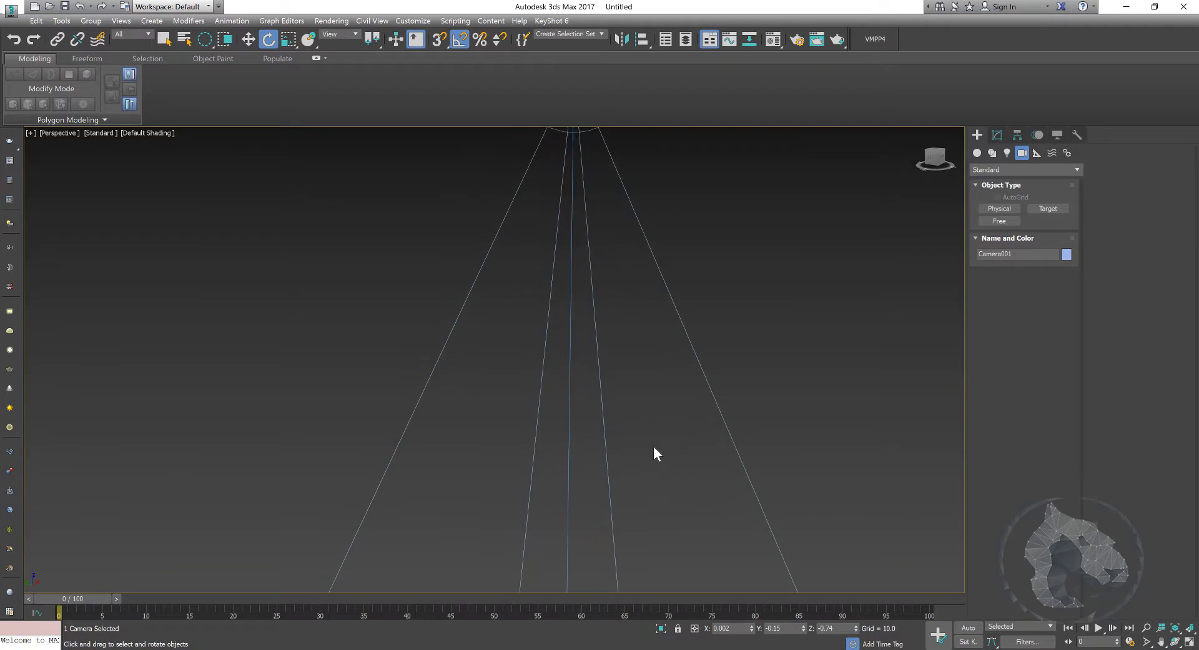
{"action": "scroll", "coordinate": [653, 446], "scroll_direction": "down", "scroll_amount": 4}
{"action": "mouse_move", "coordinate": [618, 286]}
{"action": "left_mouse_down"}
{"action": "mouse_move", "coordinate": [606, 282]}
{"action": "mouse_move", "coordinate": [638, 278]}
{"action": "left_mouse_up"}
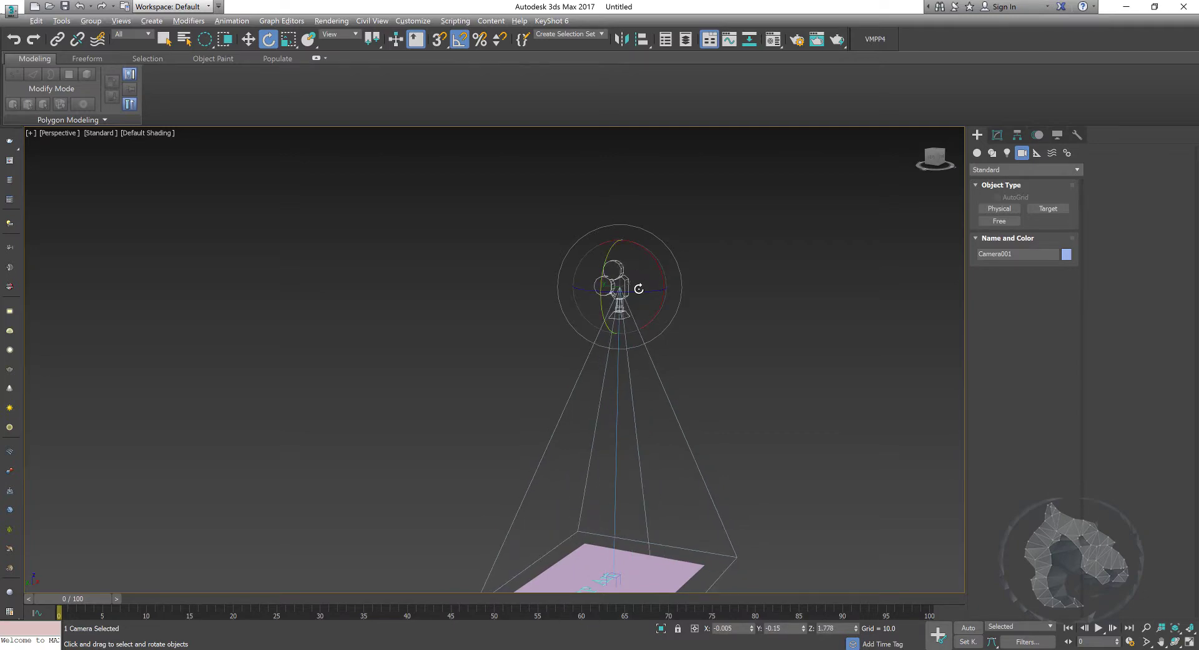
{"action": "key", "text": "alt+w"}
- Switch a view back to Camera001 and rotate the camera to straighten the framing
{"action": "key", "text": "alt+w"}
{"action": "key", "text": "c"}
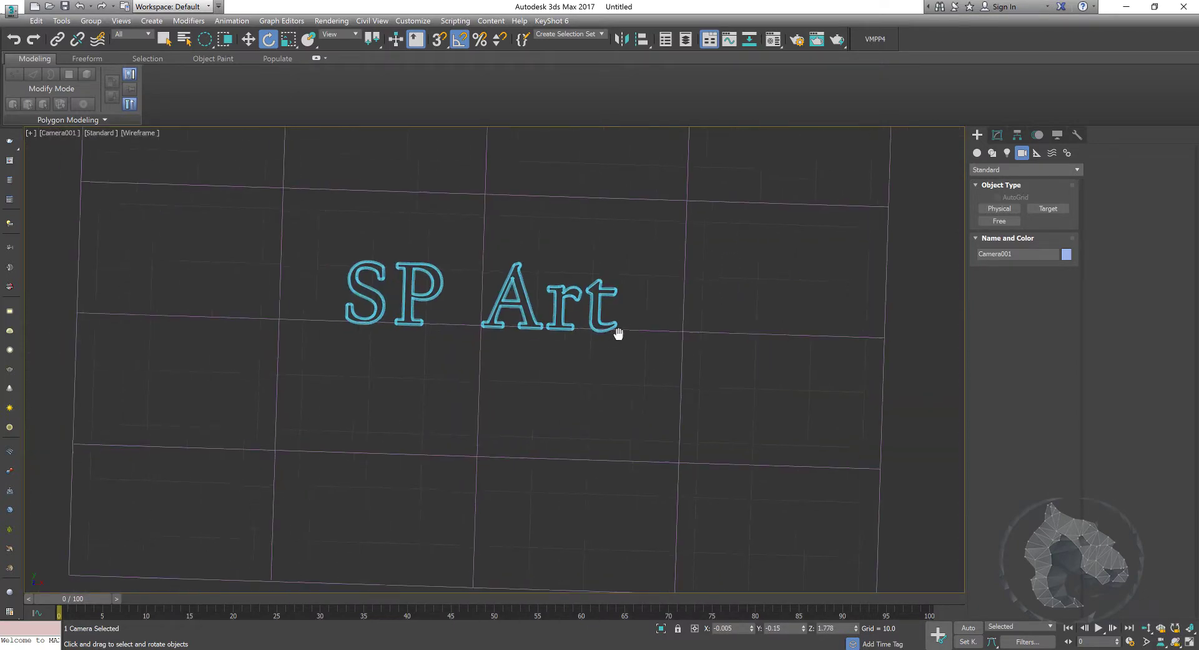
{"action": "key", "text": "alt+w"}
{"action": "right_click", "coordinate": [700, 522]}
{"action": "key", "text": "alt+w"}
{"action": "key", "text": "alt+w"}
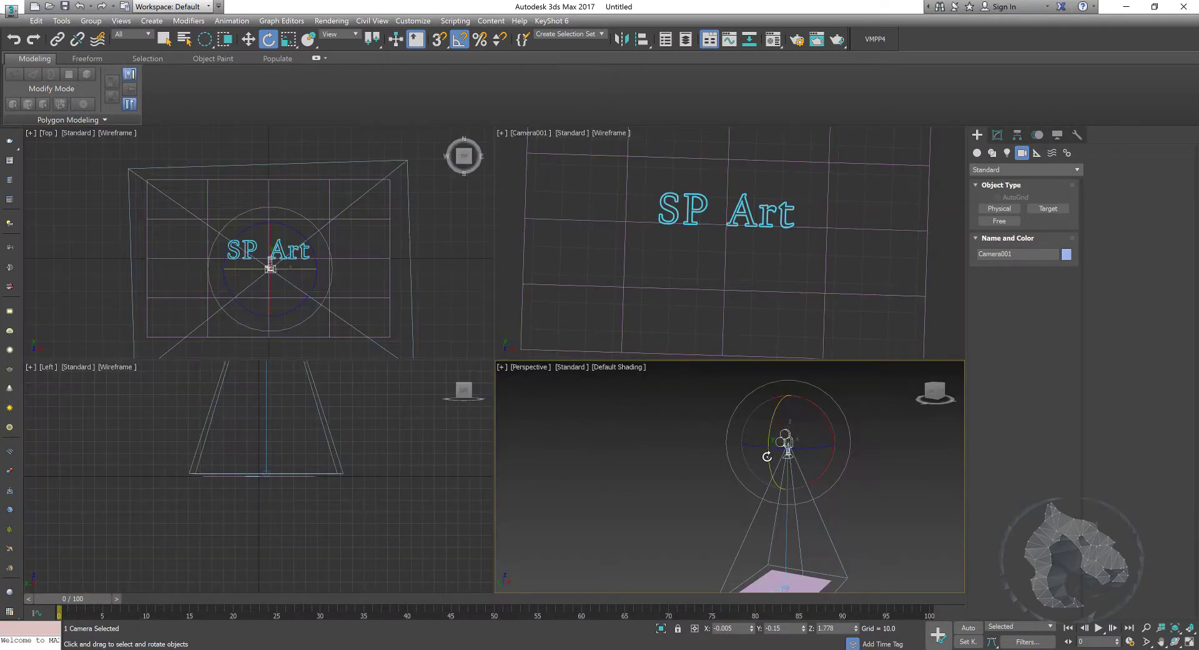
{"action": "left_click_drag", "start_coordinate": [788, 446], "coordinate": [666, 463]}
- Set the lower-right viewport to Camera001 with safe frame and fine-tune the rotation to level the shot
{"action": "key", "text": "alt+w"}
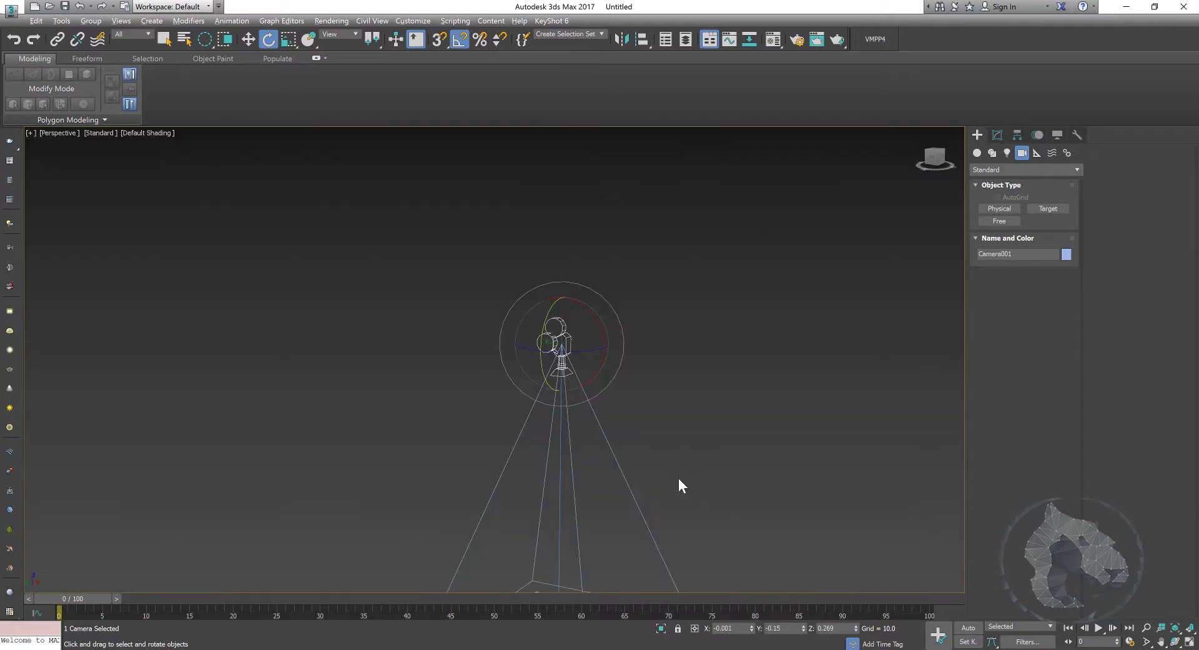
{"action": "key", "text": "alt+w"}
{"action": "key", "text": "c"}
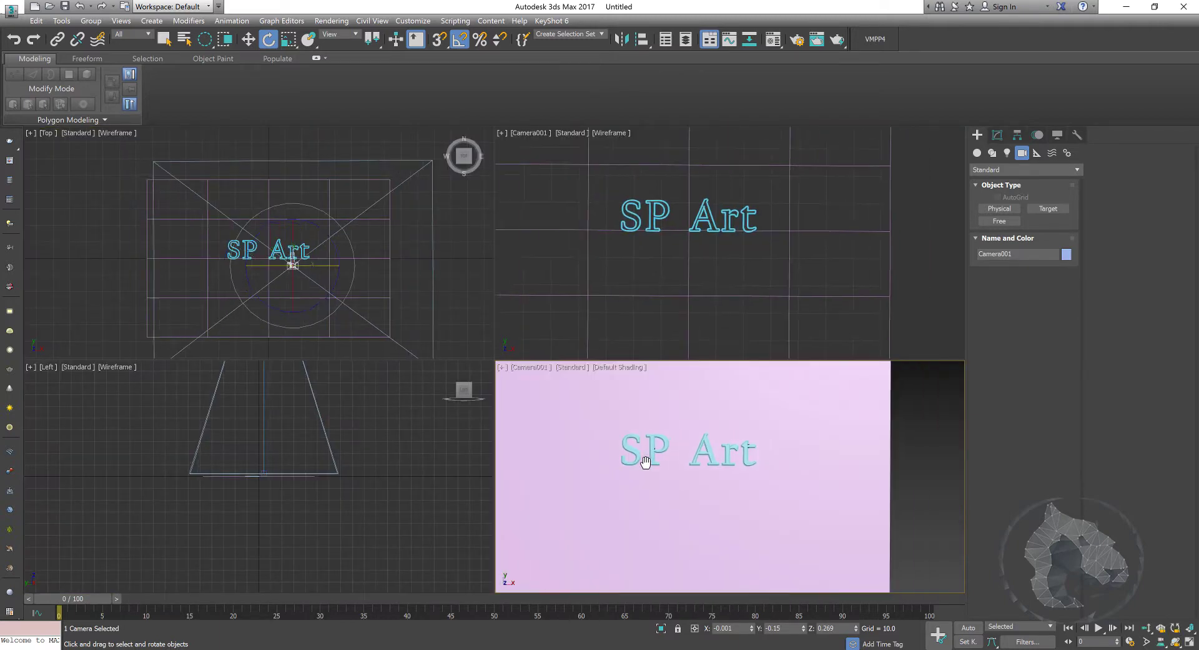
{"action": "left_click_drag", "start_coordinate": [645, 461], "coordinate": [650, 455]}
{"action": "key", "text": "shift+f"}
{"action": "left_click_drag", "start_coordinate": [699, 485], "coordinate": [748, 474]}
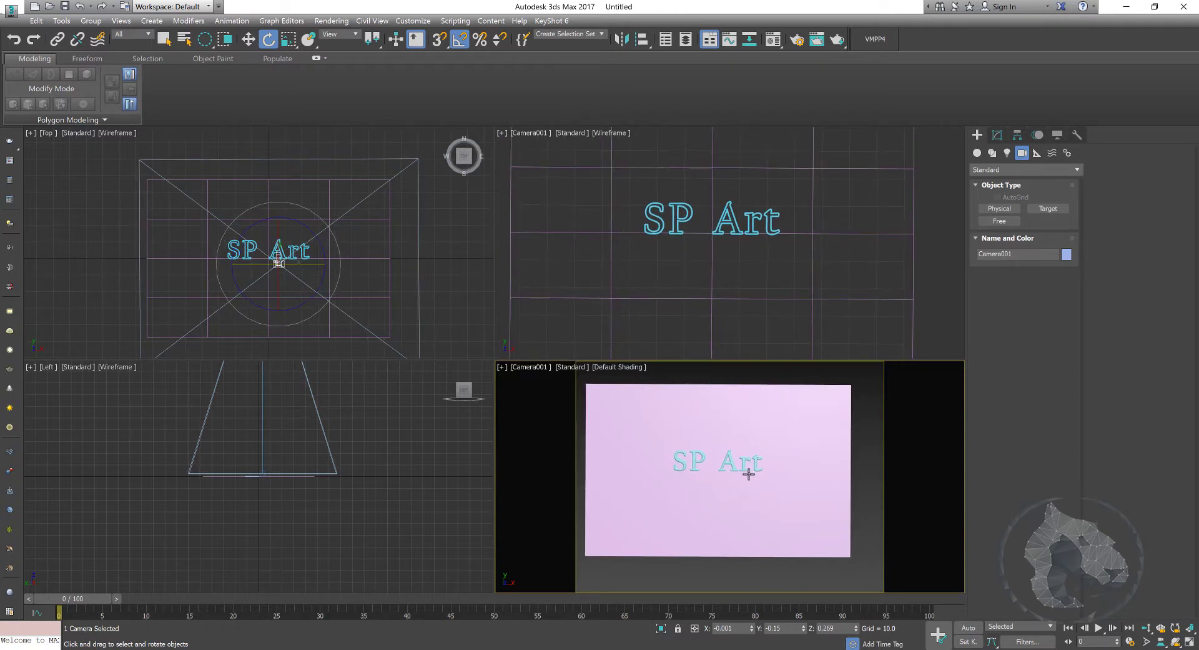
- Dolly Camera001 closer so SP Art and the pink plane fill the safe-framed view
{"action": "left_click", "coordinate": [1147, 628]}
{"action": "left_click_drag", "start_coordinate": [684, 467], "coordinate": [698, 471]}
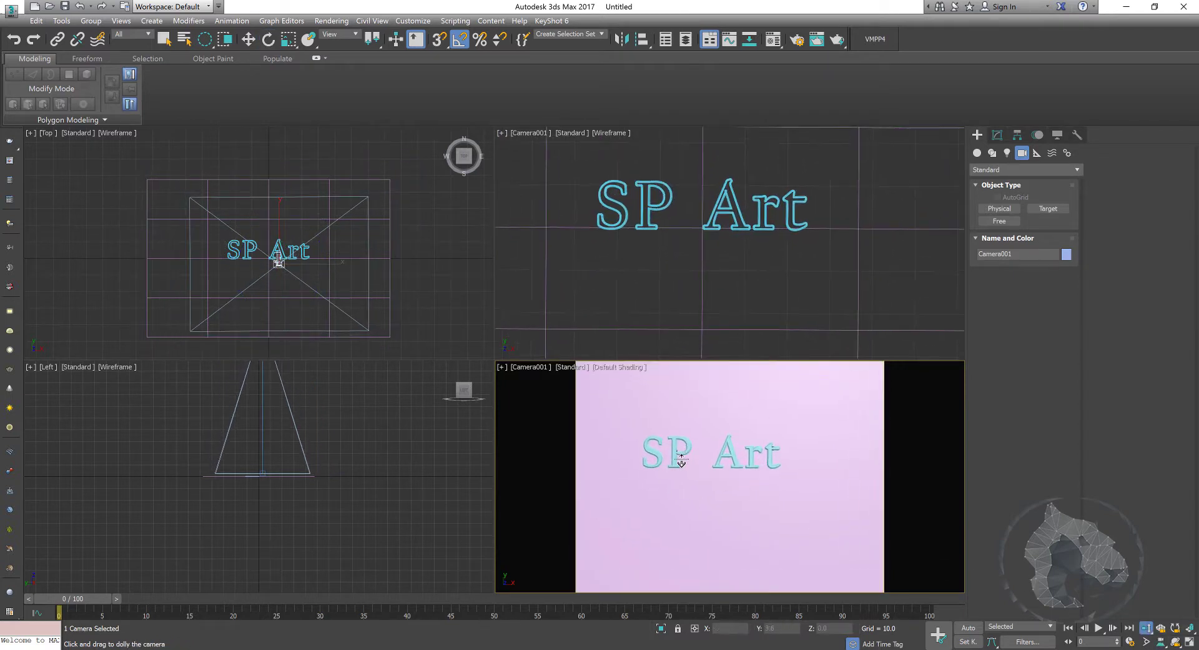
{"action": "key", "text": "w"}
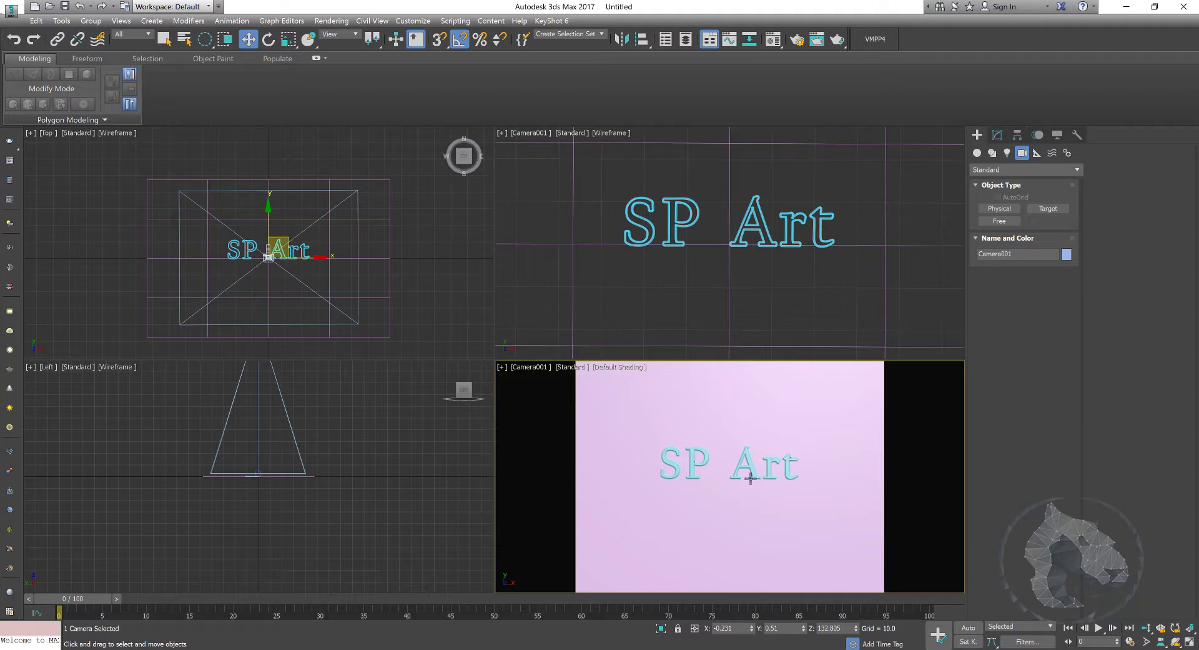
- In a free Perspective view, locate Camera001 above the plane and delete it
{"action": "key", "text": "alt+w"}
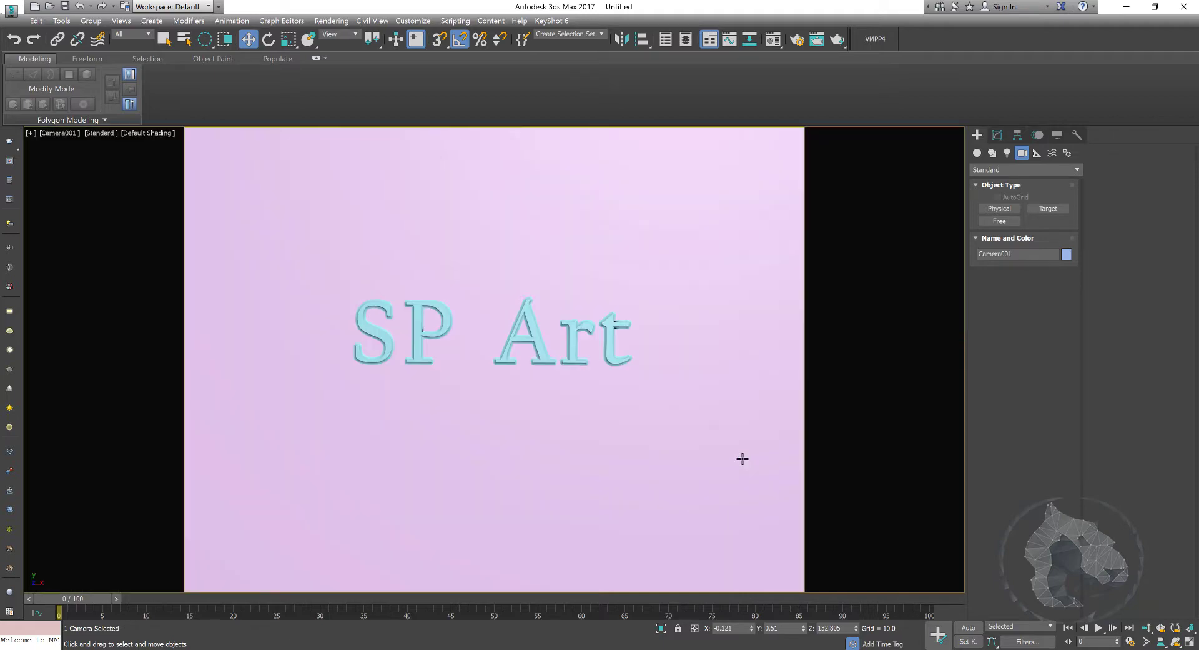
{"action": "key", "text": "p"}
{"action": "scroll", "coordinate": [586, 453], "scroll_direction": "down", "scroll_amount": 10}
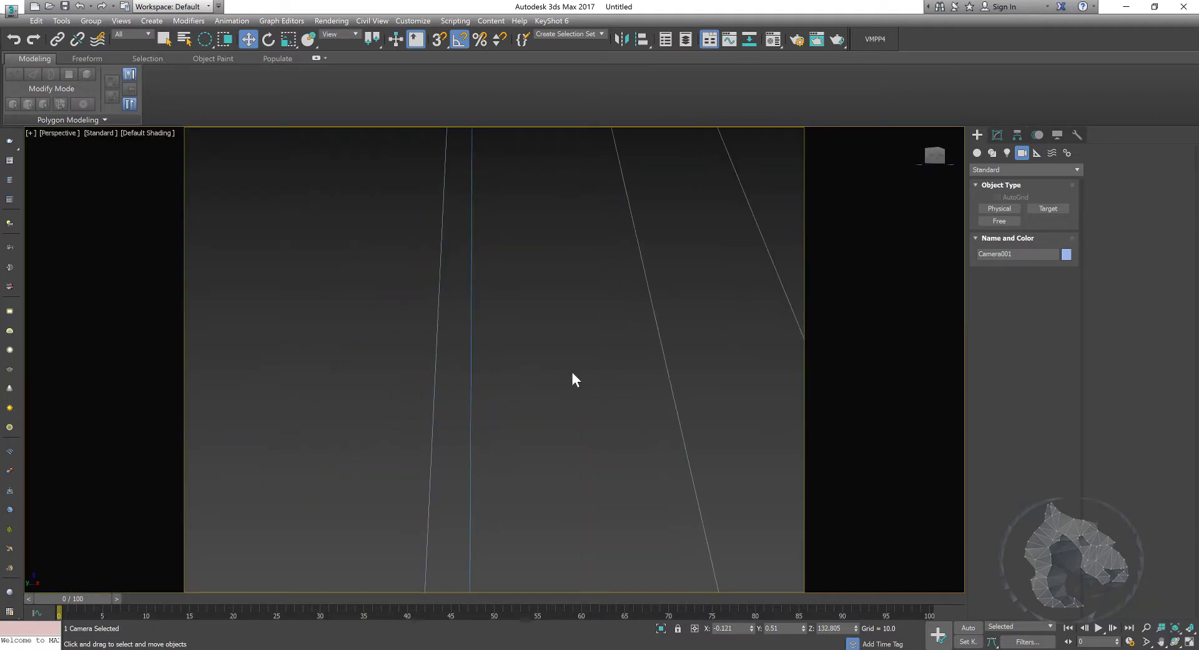
{"action": "mouse_move", "coordinate": [572, 372]}
{"action": "middle_mouse_down", "text": "alt"}
{"action": "mouse_move", "coordinate": [575, 428]}
{"action": "mouse_move", "coordinate": [561, 409]}
{"action": "middle_mouse_up", "text": "alt"}
{"action": "scroll", "coordinate": [571, 417], "scroll_direction": "up", "scroll_amount": 2}
{"action": "key", "text": "q"}
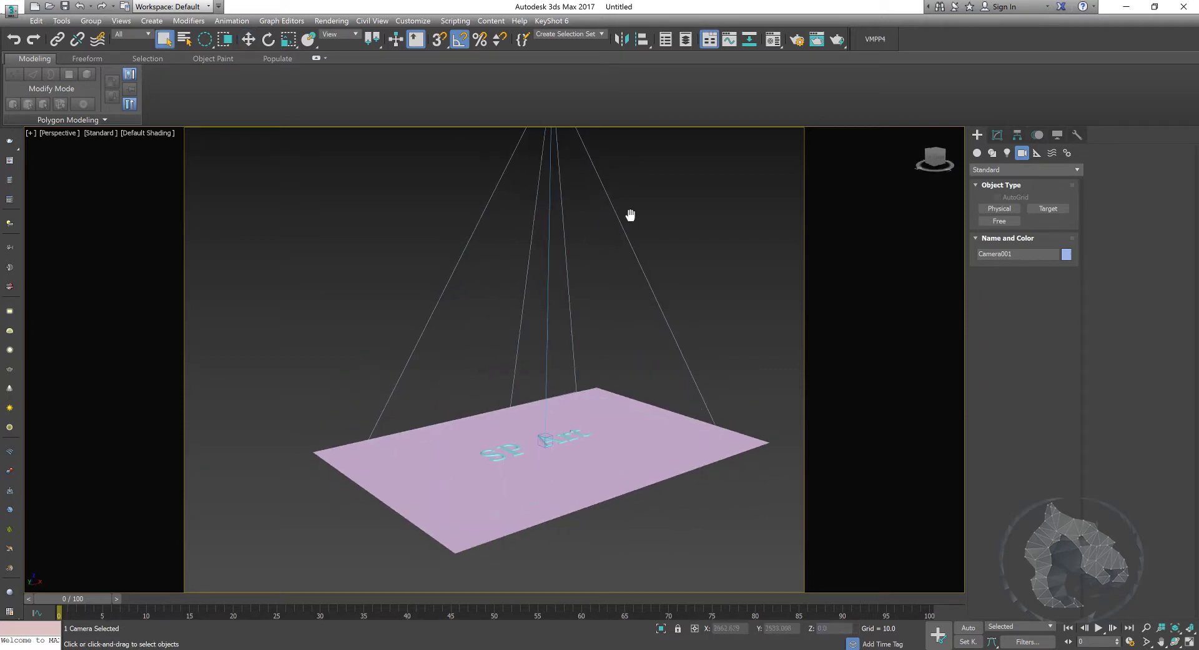
{"action": "middle_click_drag", "start_coordinate": [630, 215], "coordinate": [638, 291]}
{"action": "key", "text": "Delete"}
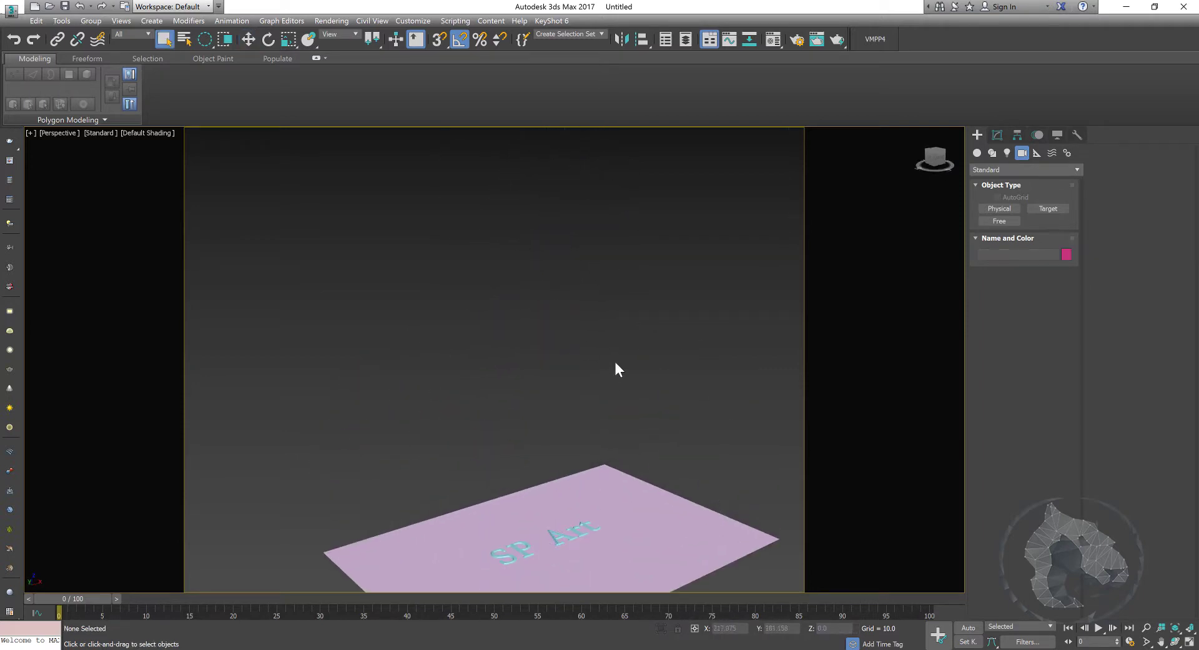
- Orbit and pan the view so the pink plane and SP Art face the viewer
{"action": "scroll", "coordinate": [616, 362], "scroll_direction": "up", "scroll_amount": 2}
{"action": "scroll", "coordinate": [475, 445], "scroll_direction": "up", "scroll_amount": 1}
{"action": "mouse_move", "coordinate": [475, 445]}
{"action": "middle_mouse_down", "text": "alt"}
{"action": "mouse_move", "coordinate": [549, 348]}
{"action": "mouse_move", "coordinate": [525, 375]}
{"action": "mouse_move", "coordinate": [521, 414]}
{"action": "middle_mouse_up", "text": "alt"}
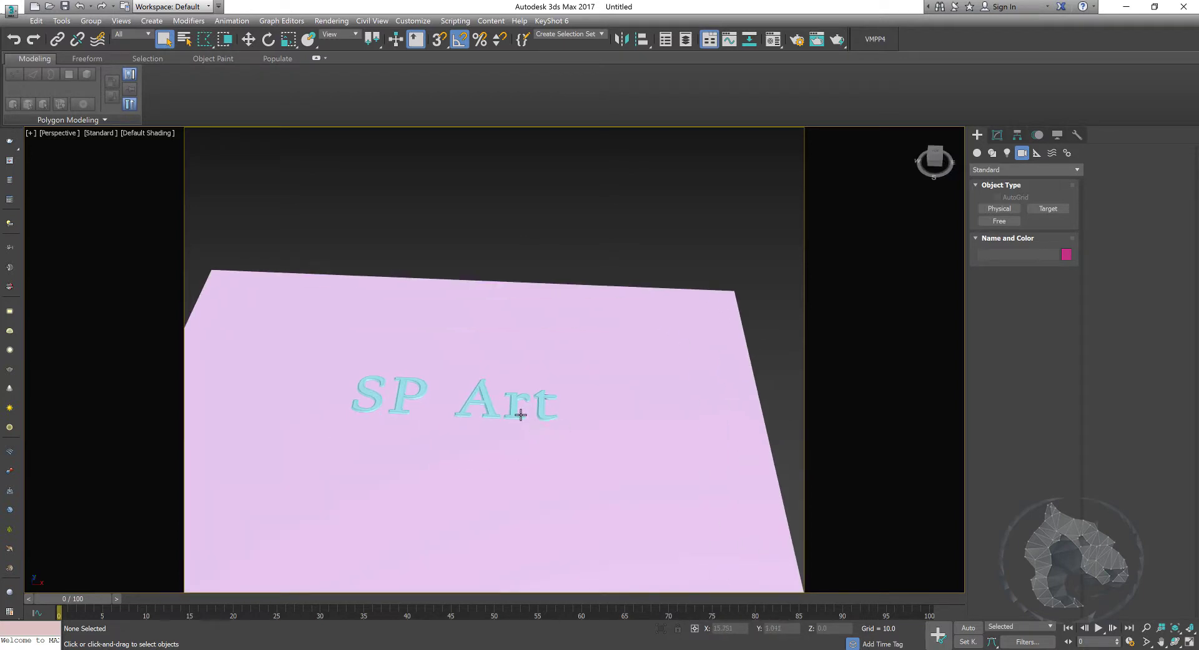
{"action": "key", "text": "w"}
{"action": "scroll", "coordinate": [527, 400], "scroll_direction": "down", "scroll_amount": 4}
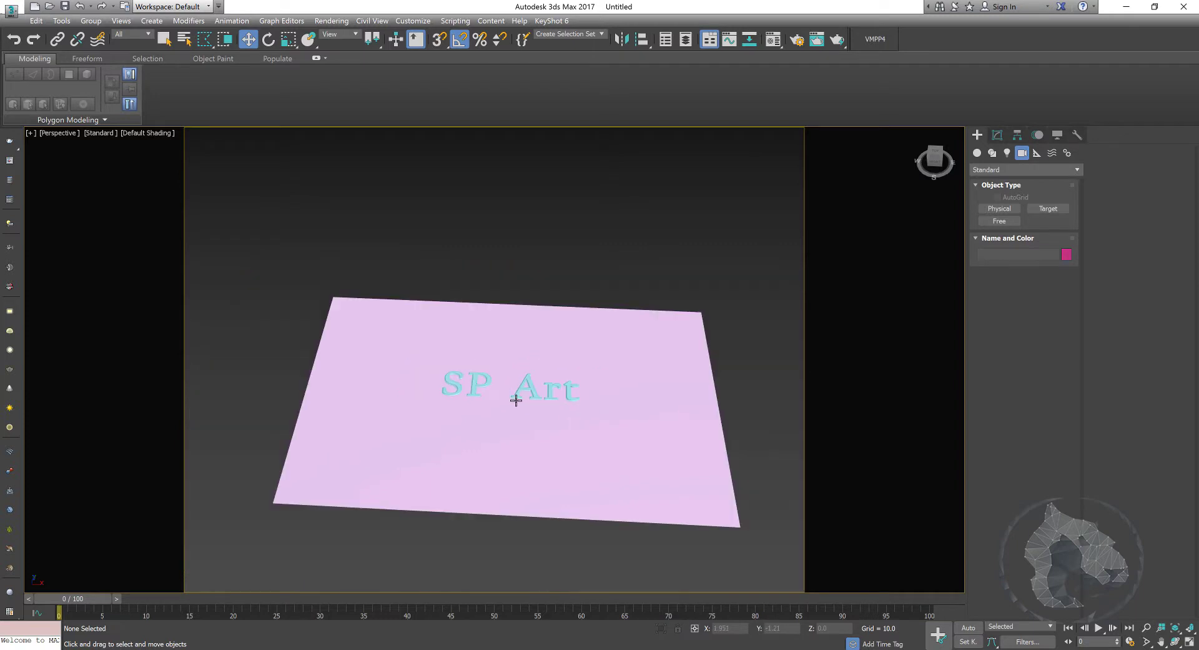
{"action": "middle_click_drag", "start_coordinate": [532, 284], "coordinate": [532, 302]}
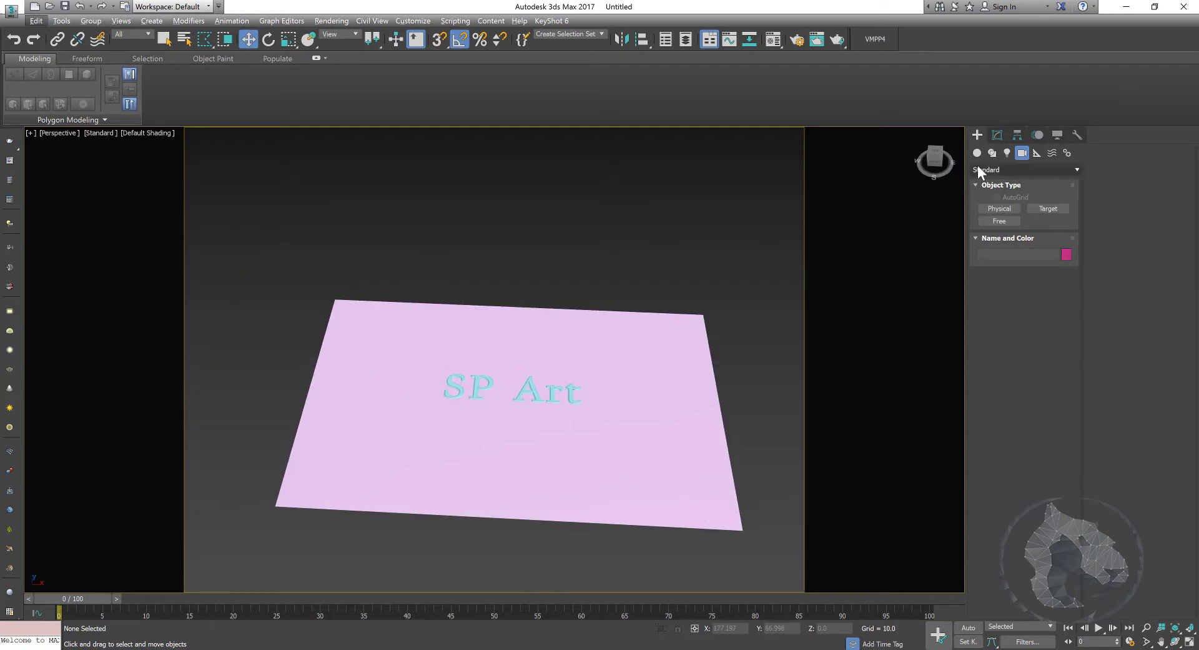
- Draw a V-Ray plane light, VRayLight001, across the pink ground
{"action": "left_click", "coordinate": [995, 137]}
{"action": "left_click", "coordinate": [977, 135]}
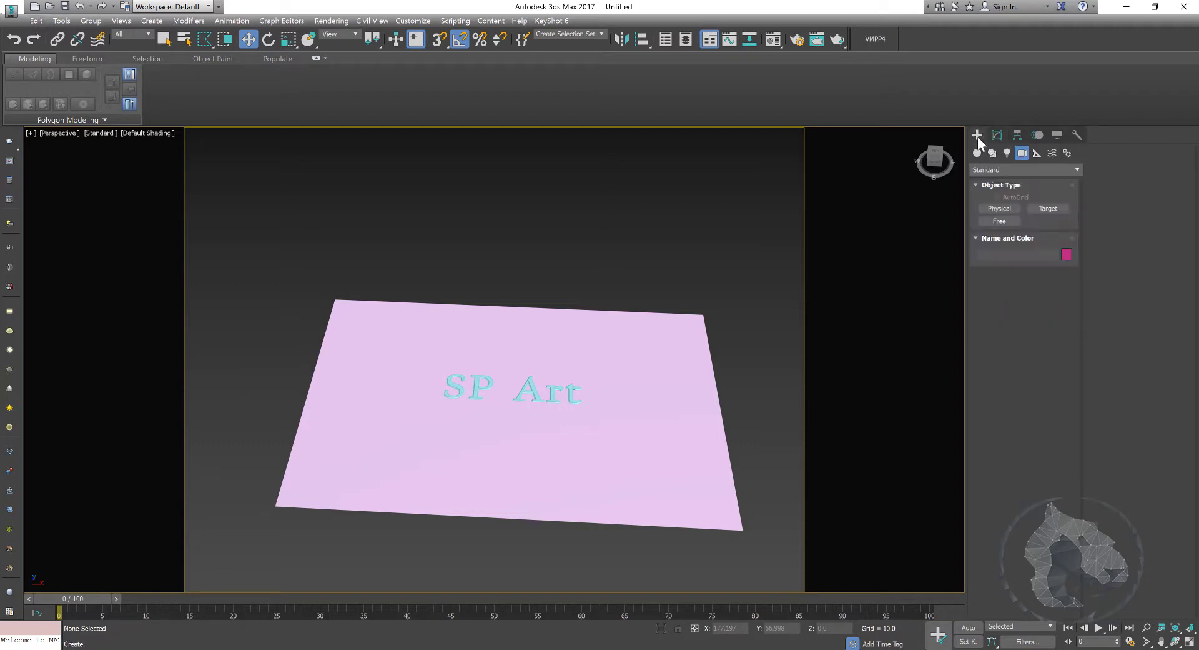
{"action": "left_click", "coordinate": [1007, 152]}
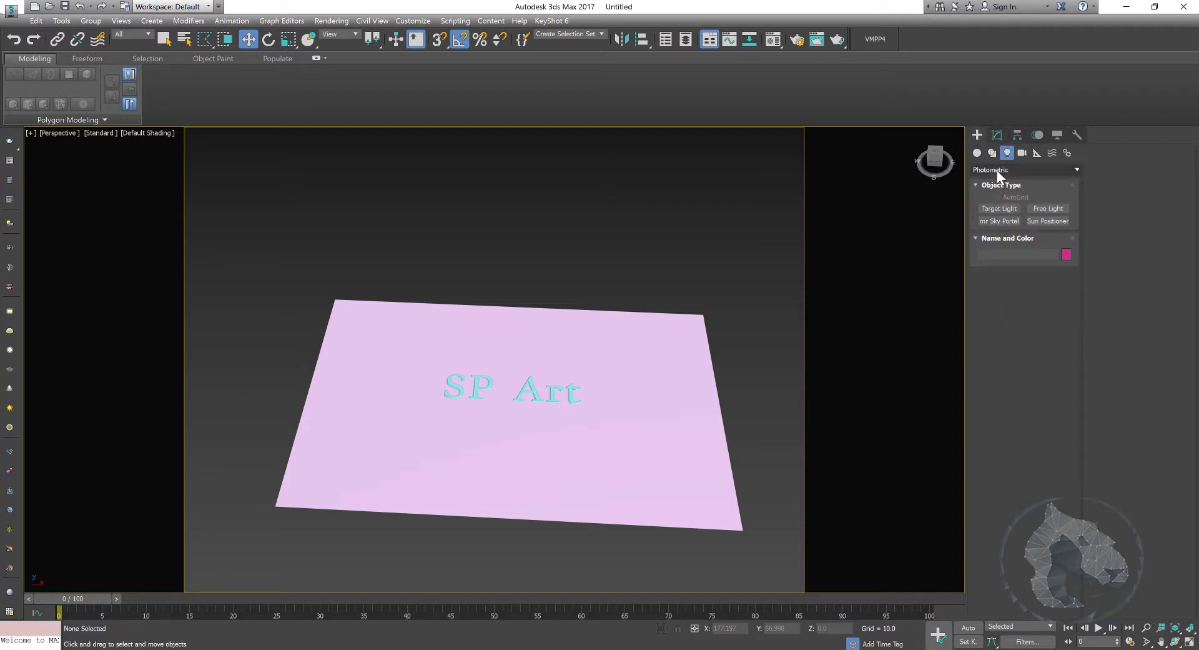
{"action": "left_click", "coordinate": [997, 170]}
{"action": "left_click", "coordinate": [989, 208]}
{"action": "left_click", "coordinate": [998, 211]}
{"action": "scroll", "coordinate": [501, 394], "scroll_direction": "down", "scroll_amount": 1}
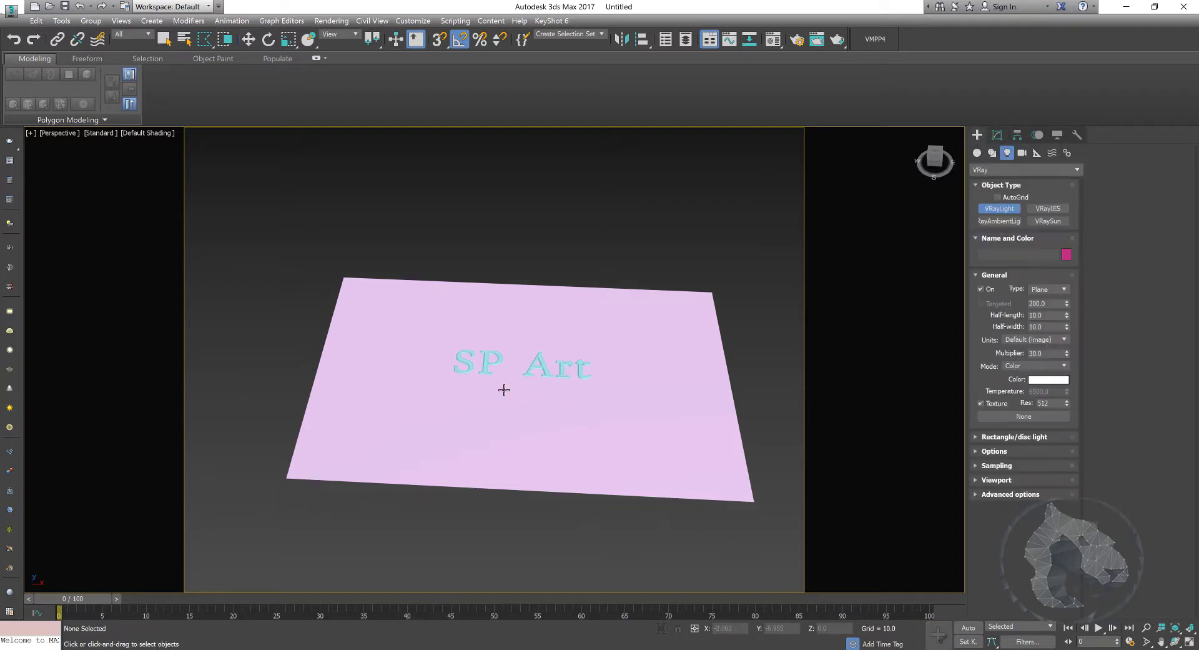
{"action": "scroll", "coordinate": [401, 300], "scroll_direction": "down", "scroll_amount": 3}
{"action": "left_click_drag", "start_coordinate": [390, 308], "coordinate": [662, 460]}
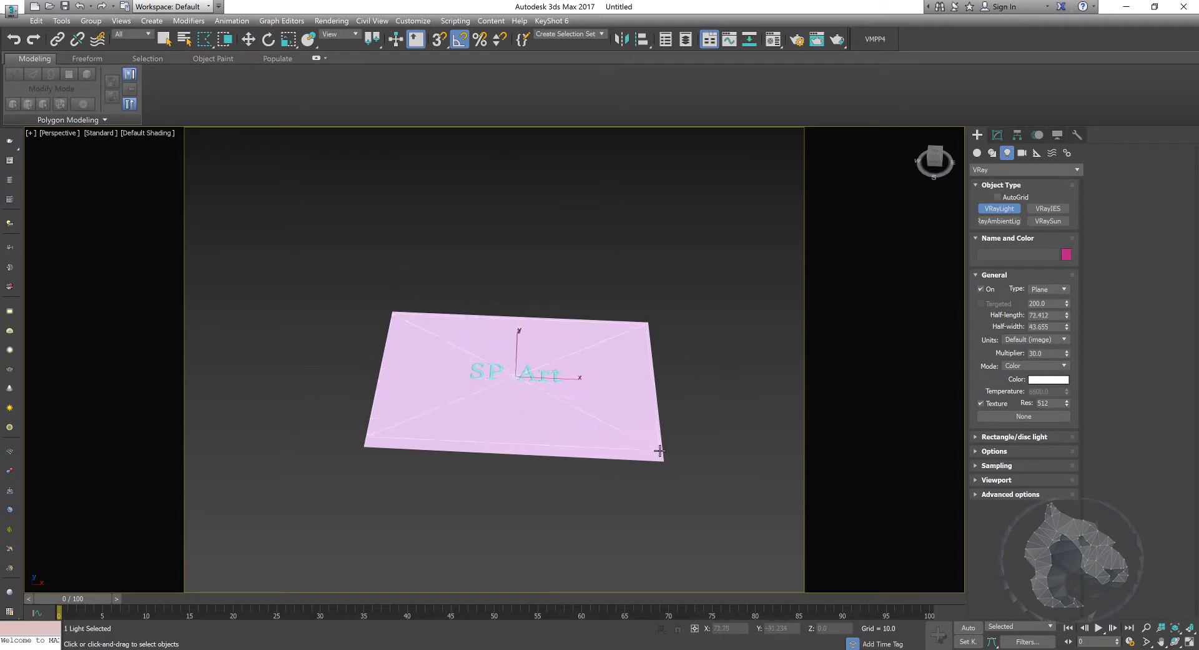
{"action": "right_click", "coordinate": [659, 467]}
- Raise VRayLight001 high above the ground to Z 169.636
{"action": "middle_click_drag", "start_coordinate": [535, 459], "coordinate": [516, 341], "text": "alt"}
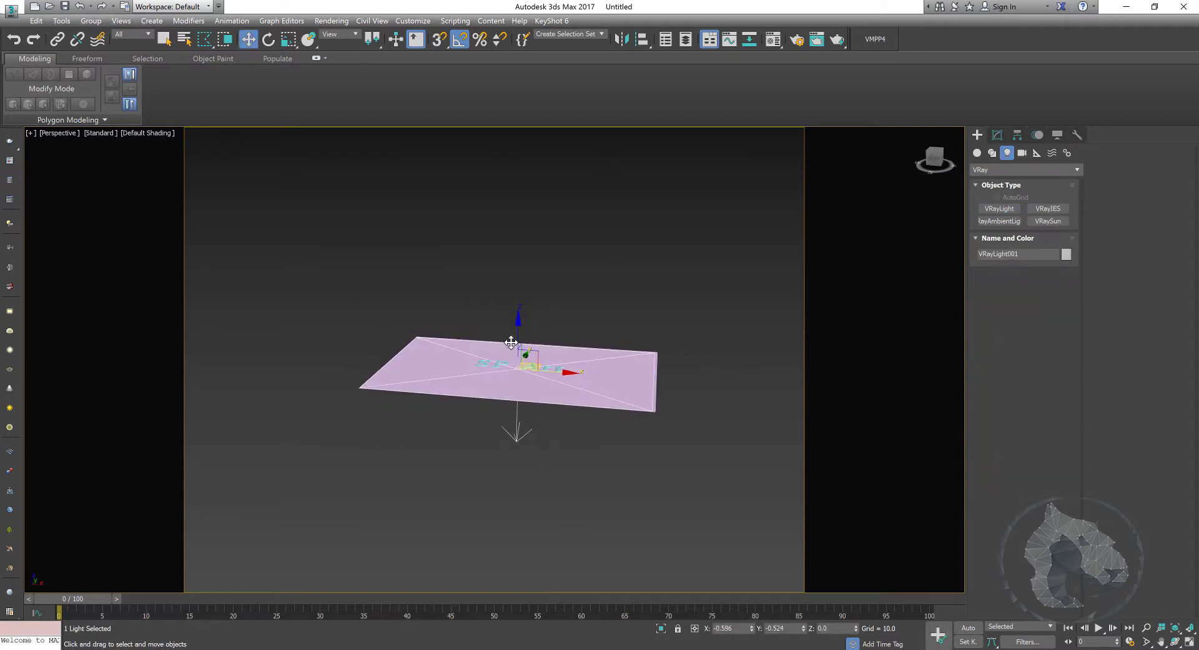
{"action": "left_click_drag", "start_coordinate": [517, 340], "coordinate": [479, 3]}
{"action": "mouse_move", "coordinate": [650, 401]}
{"action": "middle_mouse_down"}
{"action": "mouse_move", "coordinate": [586, 463]}
{"action": "mouse_move", "coordinate": [549, 420]}
{"action": "mouse_move", "coordinate": [466, 420]}
{"action": "mouse_move", "coordinate": [568, 497]}
{"action": "middle_mouse_up"}
{"action": "scroll", "coordinate": [565, 439], "scroll_direction": "up", "scroll_amount": 3}
{"action": "scroll", "coordinate": [568, 498], "scroll_direction": "up", "scroll_amount": 5}
{"action": "scroll", "coordinate": [569, 424], "scroll_direction": "down", "scroll_amount": 4}
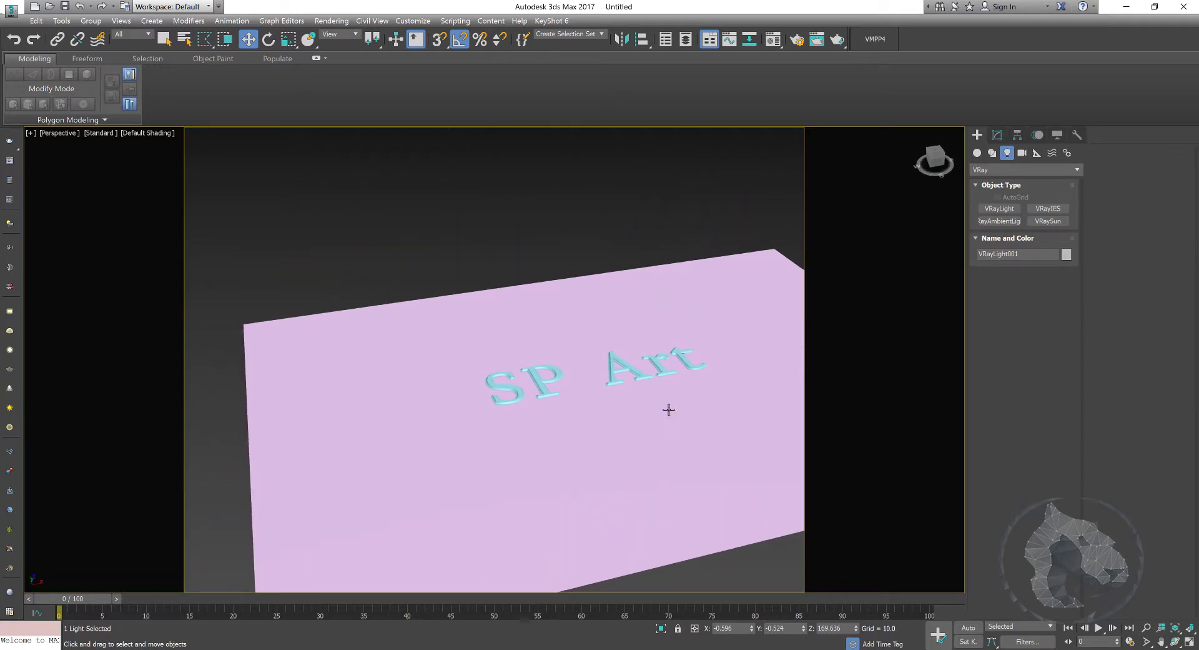
{"action": "scroll", "coordinate": [624, 400], "scroll_direction": "down", "scroll_amount": 5}
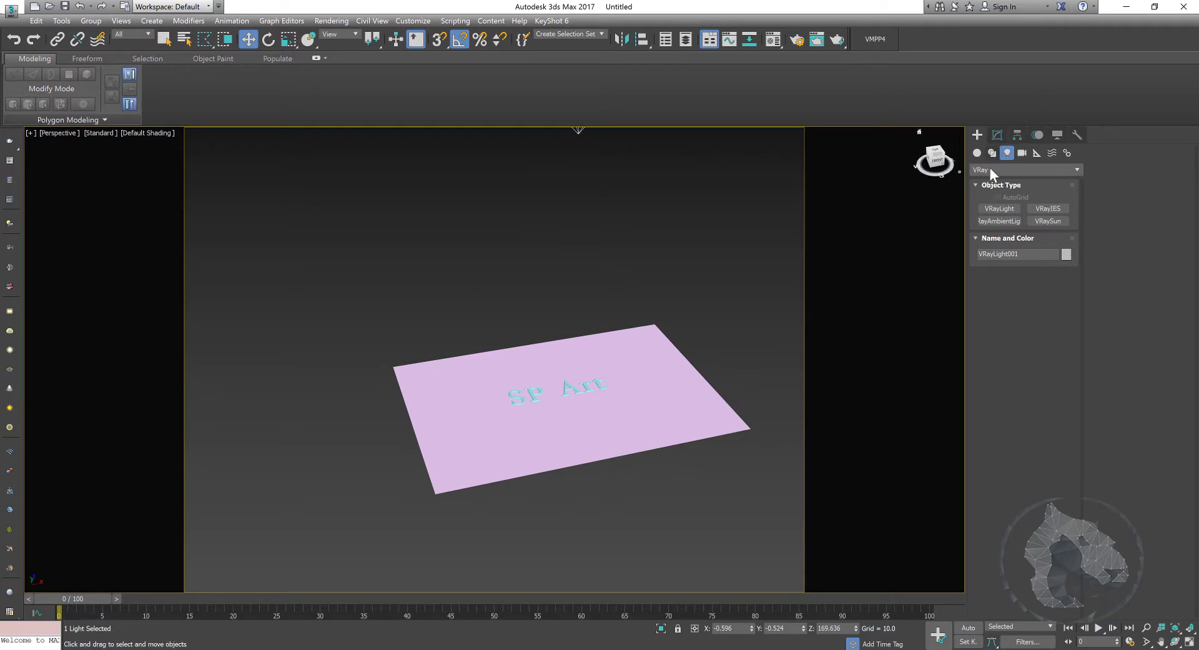
- Place a VRayPlane object at the upper right of the scene
{"action": "left_click", "coordinate": [976, 153]}
{"action": "left_click", "coordinate": [991, 171]}
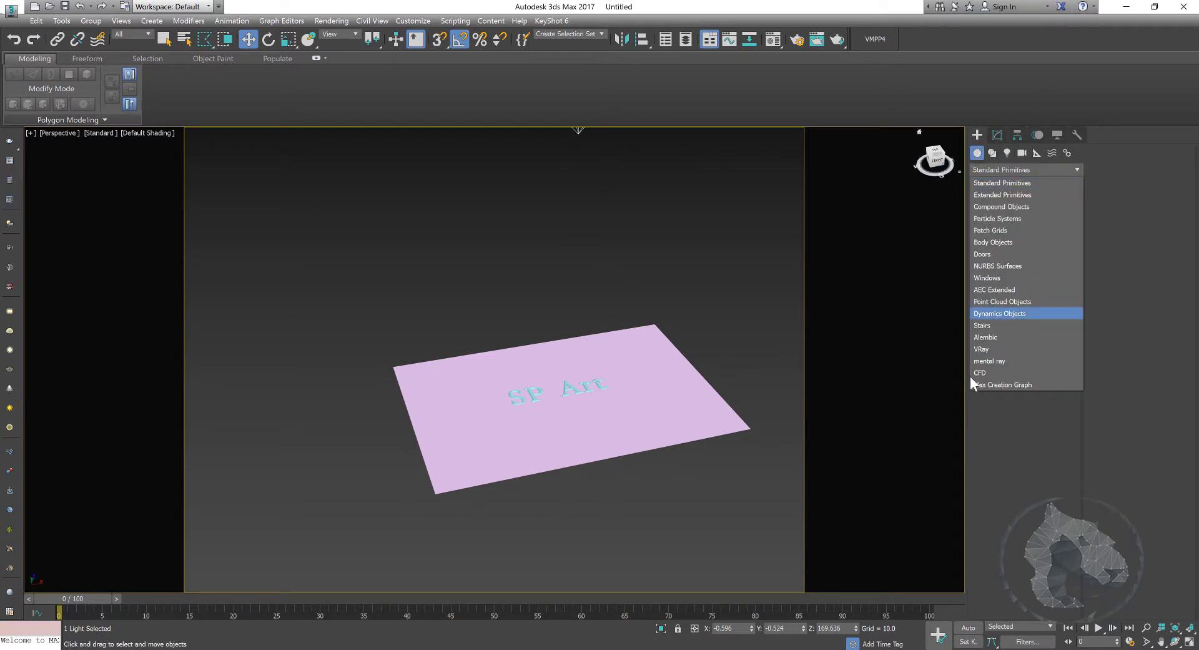
{"action": "left_click", "coordinate": [985, 344]}
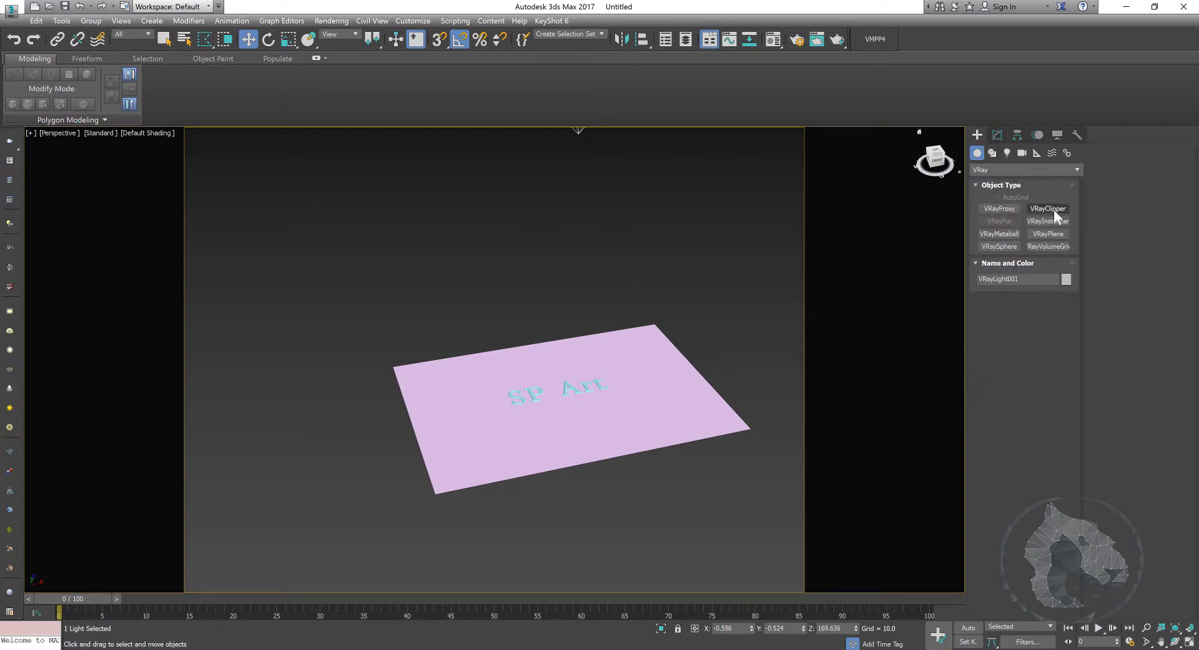
{"action": "left_click", "coordinate": [1047, 236]}
{"action": "left_click", "coordinate": [743, 225]}
{"action": "right_click", "coordinate": [722, 326]}
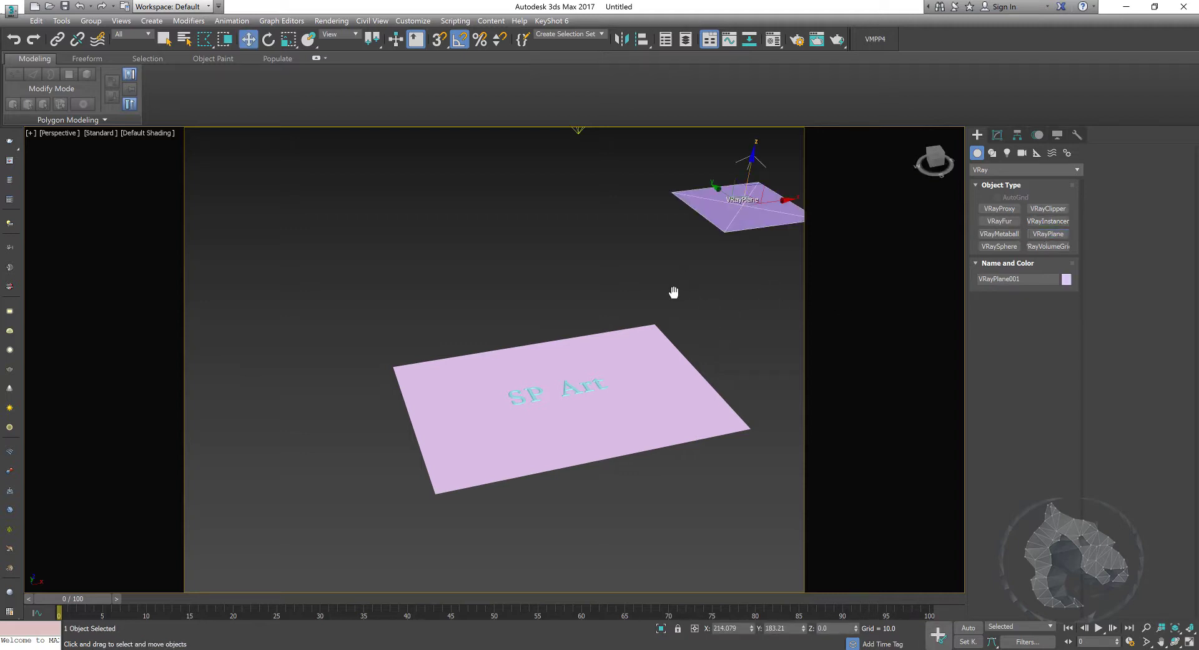
{"action": "left_click_drag", "start_coordinate": [747, 176], "coordinate": [742, 187]}
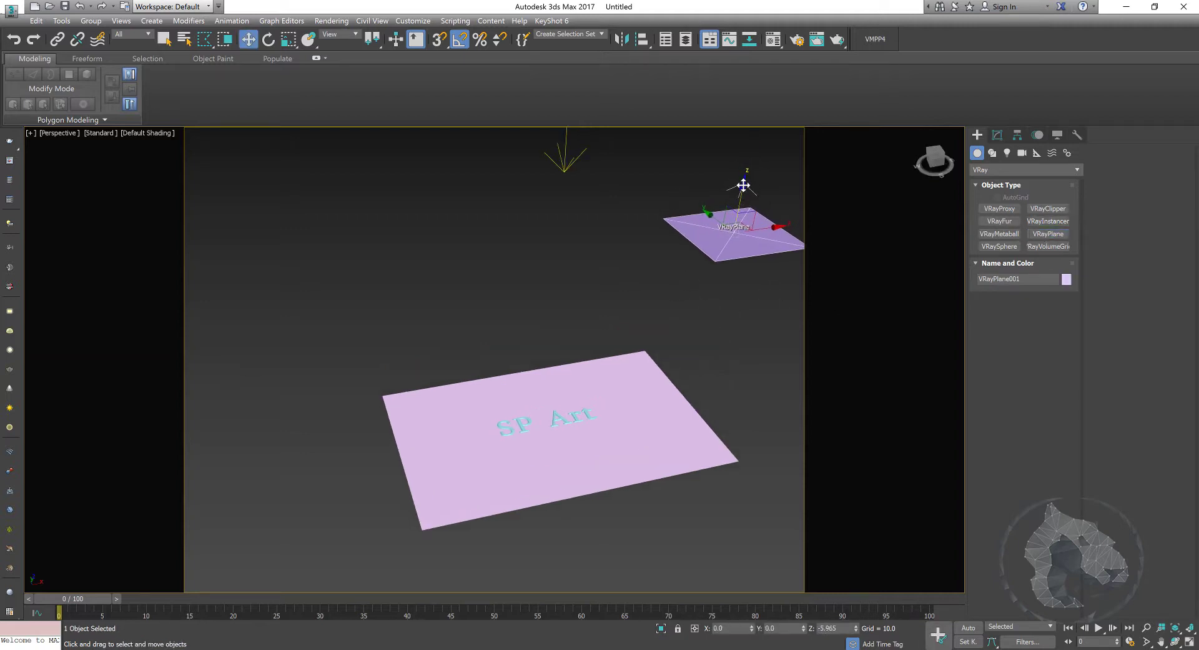
{"action": "left_click", "coordinate": [661, 286]}
- Select the ground plane and SP Art text together and show edged faces with F4
{"action": "middle_click_drag", "start_coordinate": [532, 379], "coordinate": [571, 328]}
{"action": "scroll", "coordinate": [572, 327], "scroll_direction": "up", "scroll_amount": 3}
{"action": "scroll", "coordinate": [519, 332], "scroll_direction": "down", "scroll_amount": 3}
{"action": "scroll", "coordinate": [549, 317], "scroll_direction": "up", "scroll_amount": 2}
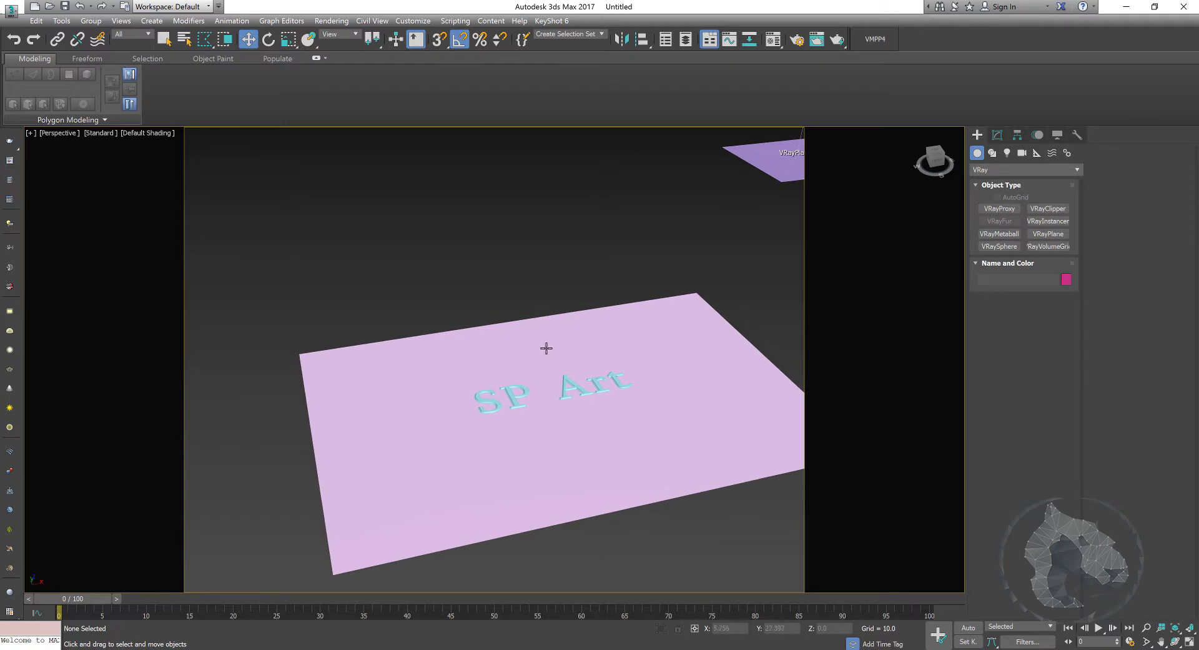
{"action": "key", "text": "q"}
{"action": "scroll", "coordinate": [477, 246], "scroll_direction": "down", "scroll_amount": 2}
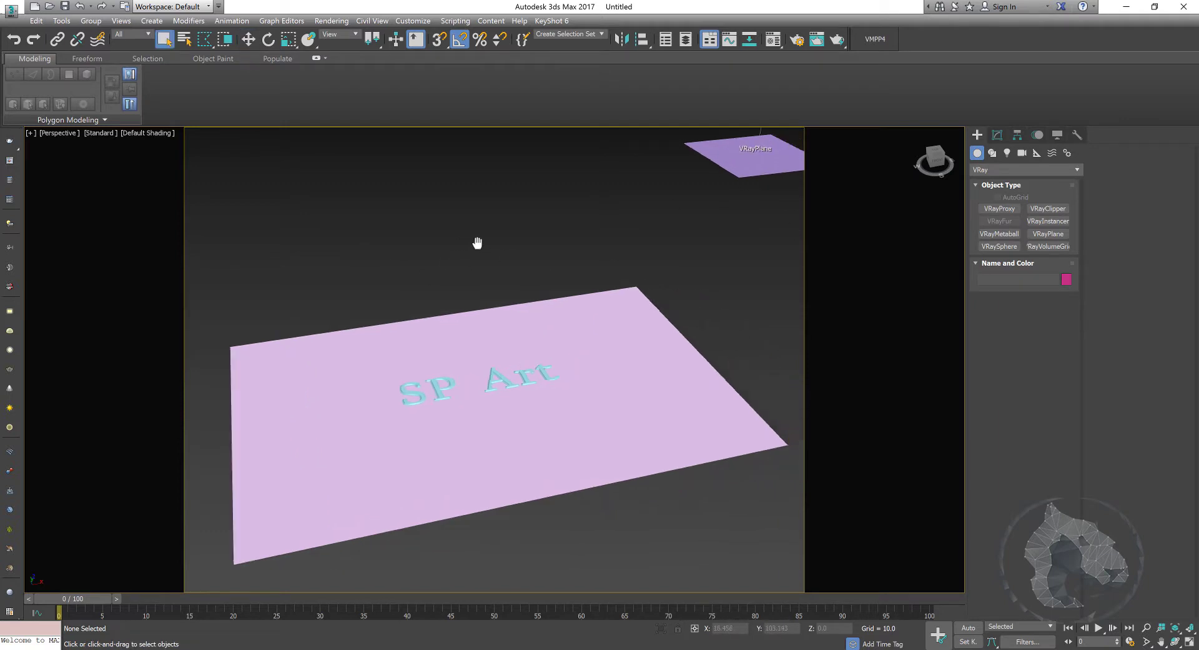
{"action": "scroll", "coordinate": [374, 255], "scroll_direction": "up", "scroll_amount": 2}
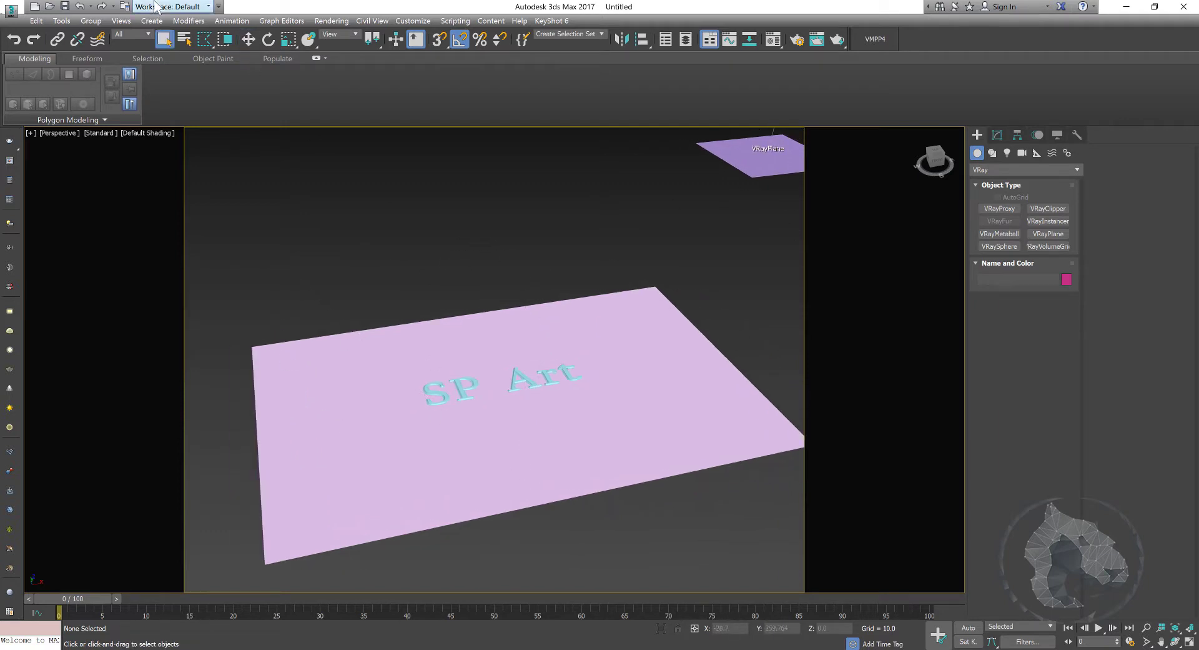
{"action": "left_click_drag", "start_coordinate": [204, 39], "coordinate": [204, 42]}
{"action": "mouse_move", "coordinate": [290, 298]}
{"action": "left_mouse_down"}
{"action": "mouse_move", "coordinate": [514, 504]}
{"action": "mouse_move", "coordinate": [577, 413]}
{"action": "left_mouse_up"}
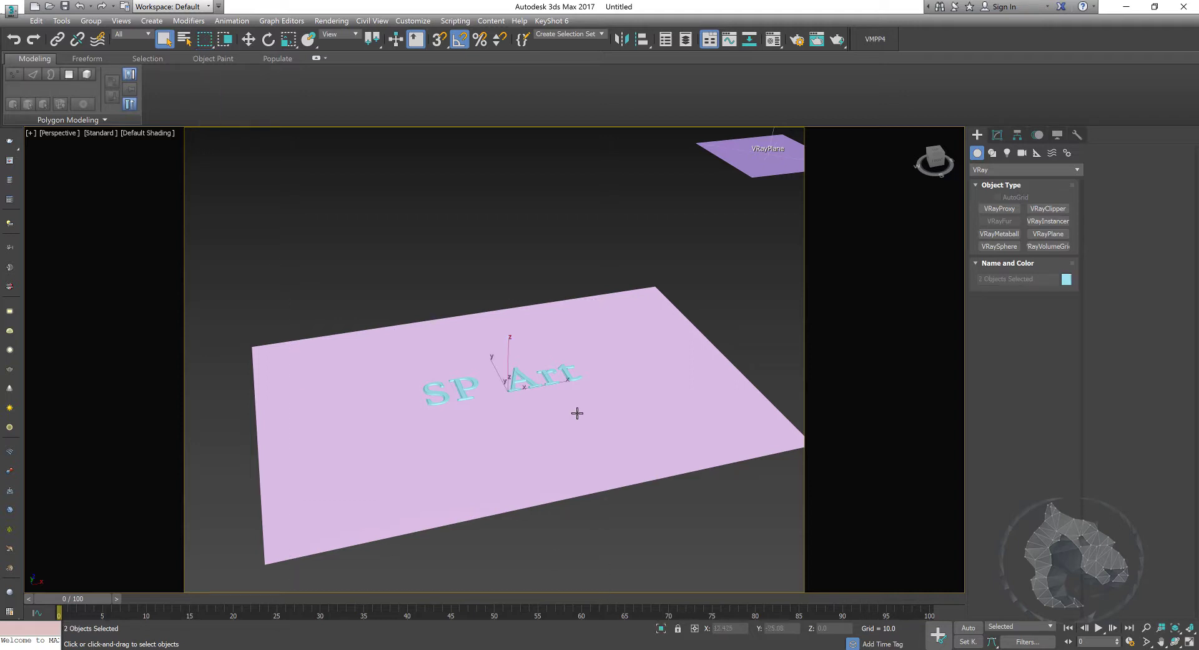
{"action": "key", "text": "F4"}
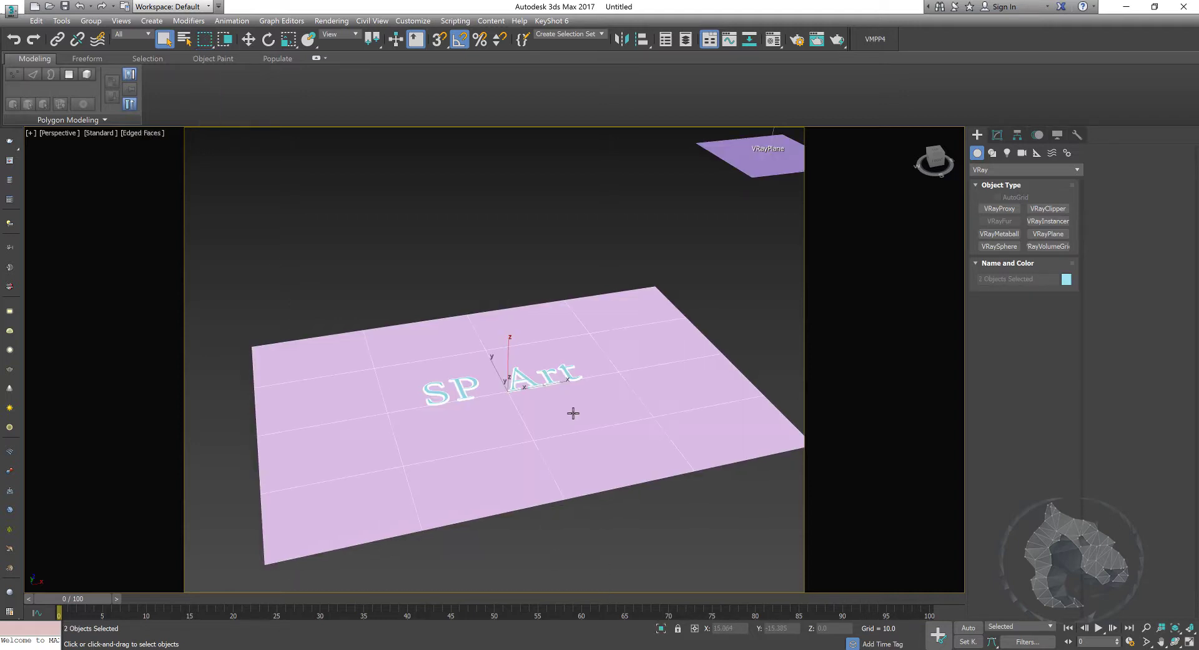
- Apply material 01 - Default to the ground and text, close the editor, and turn off Auto Key
{"action": "key", "text": "m"}
{"action": "key", "text": "n"}
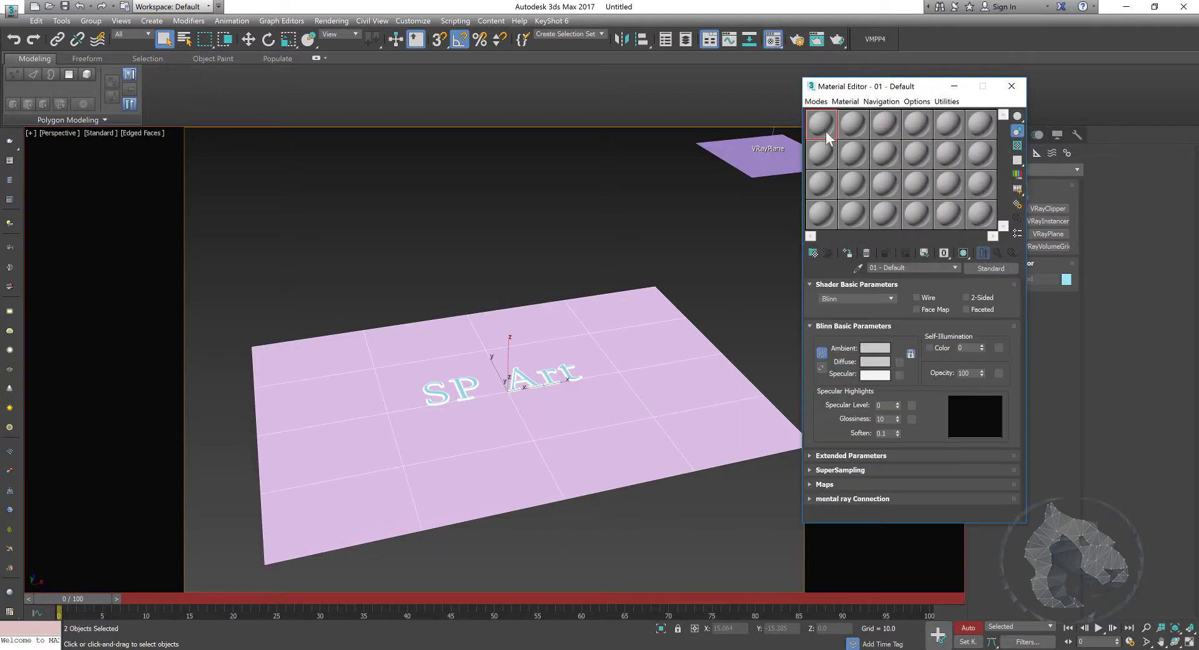
{"action": "left_click", "coordinate": [848, 254]}
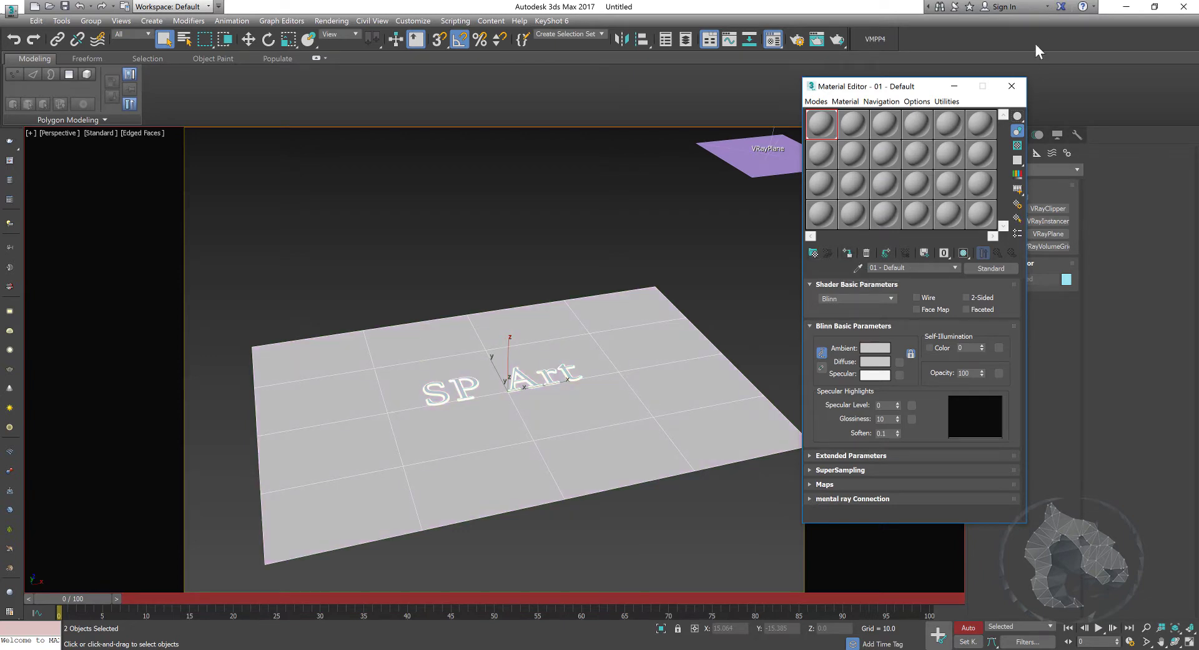
{"action": "left_click", "coordinate": [1012, 86]}
{"action": "left_click", "coordinate": [965, 627]}
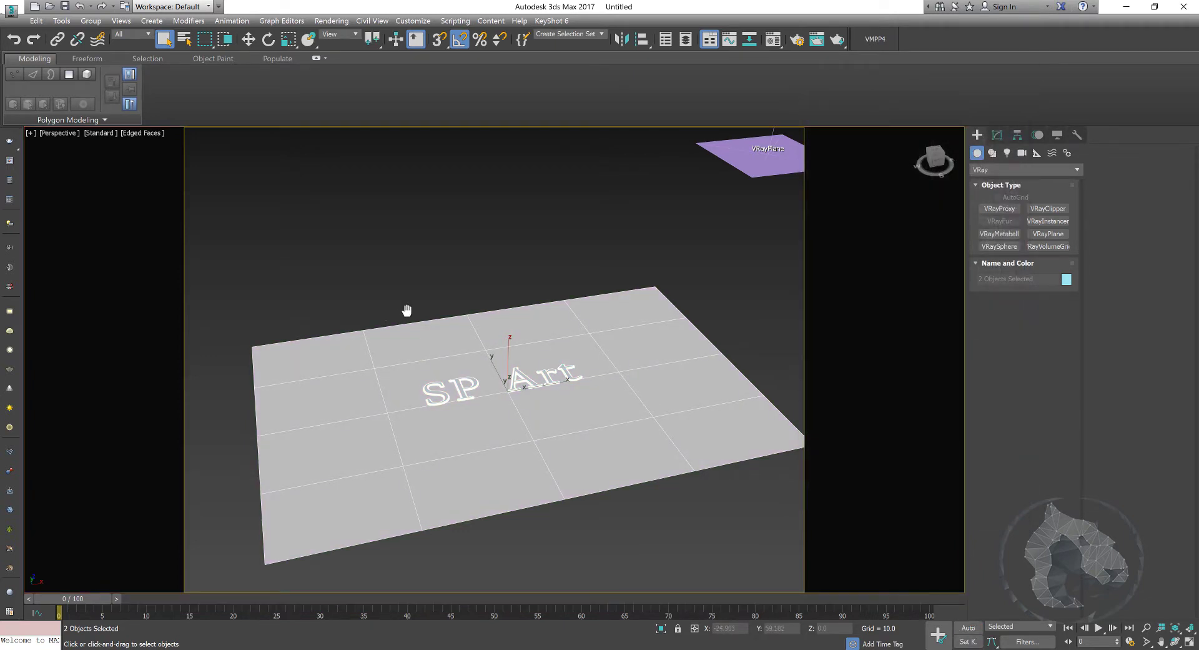
- Orbit closer and select only the SP Art text
{"action": "scroll", "coordinate": [512, 367], "scroll_direction": "up", "scroll_amount": 2}
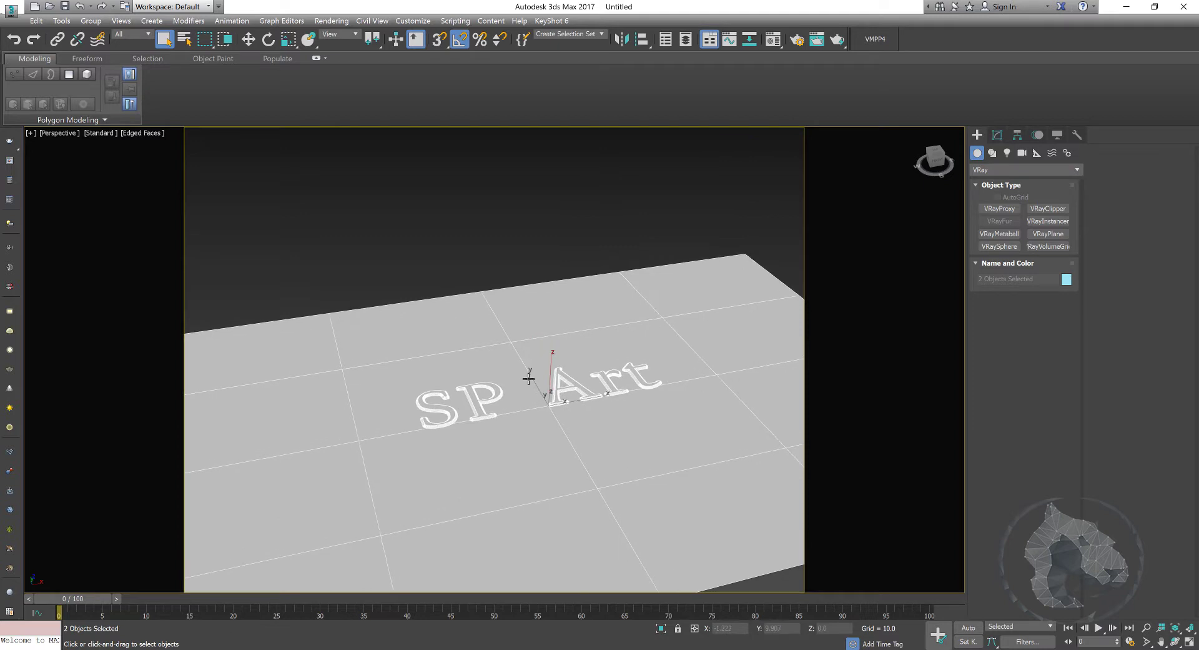
{"action": "mouse_move", "coordinate": [528, 375]}
{"action": "middle_mouse_down", "text": "alt"}
{"action": "mouse_move", "coordinate": [580, 382]}
{"action": "mouse_move", "coordinate": [546, 375]}
{"action": "middle_mouse_up", "text": "alt"}
{"action": "left_click", "coordinate": [550, 366]}
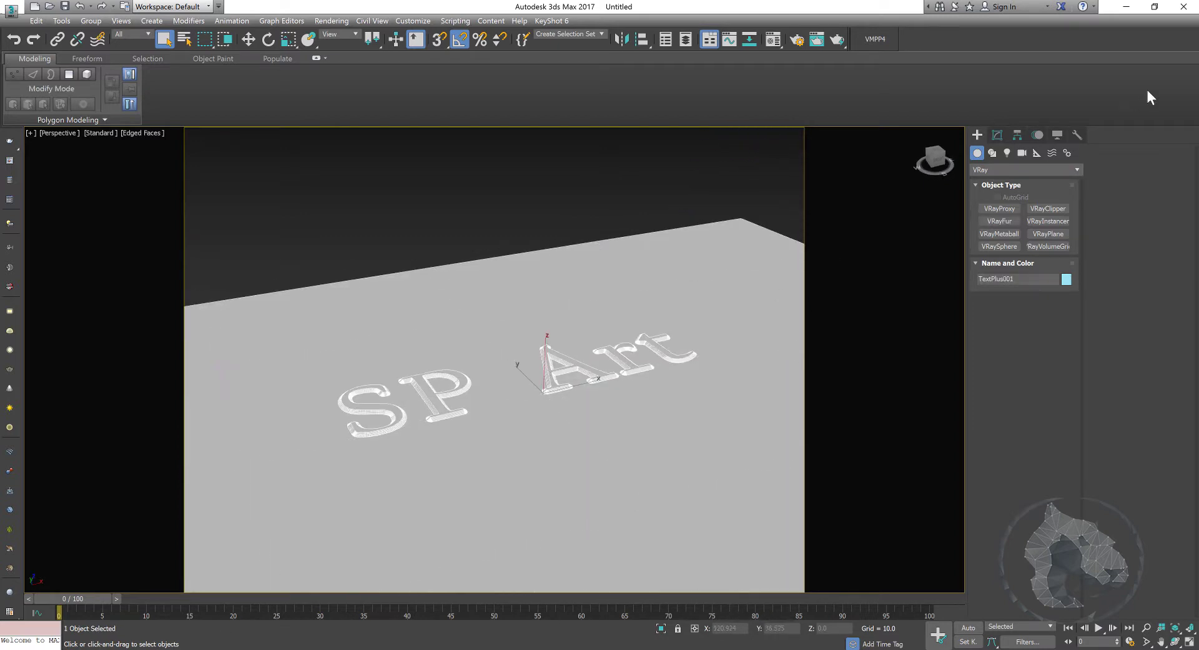
- Add a Shell modifier to the text, try an inward thickness, then delete it
{"action": "left_click", "coordinate": [998, 135]}
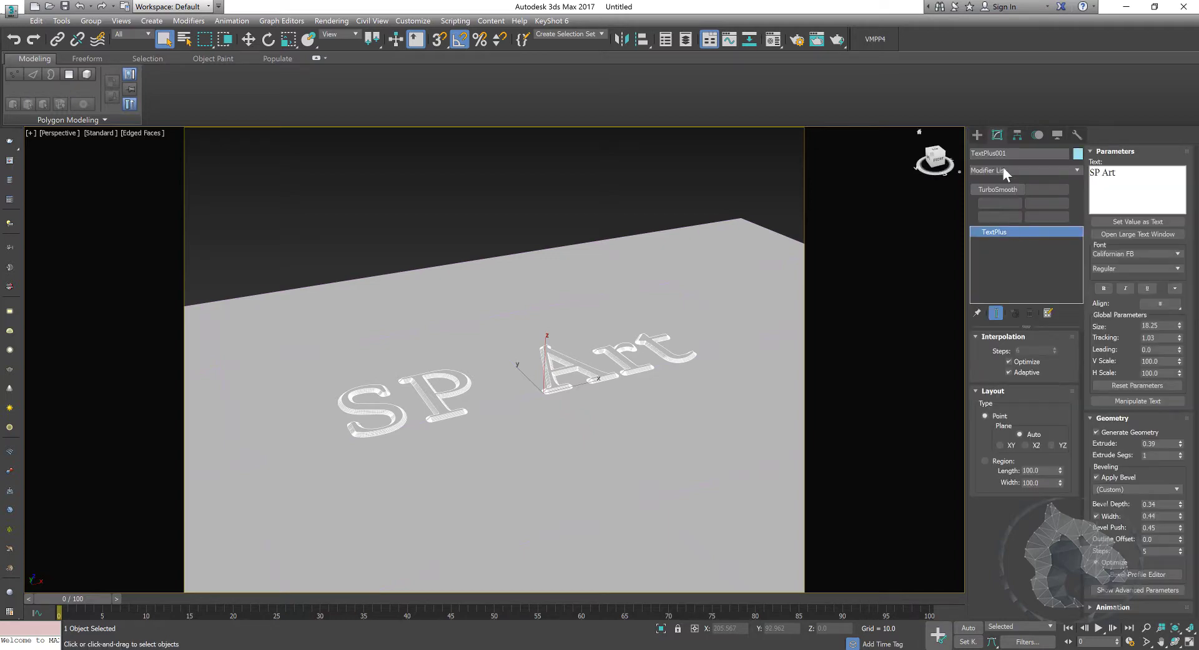
{"action": "left_click", "coordinate": [1003, 167]}
{"action": "type", "text": "sh"}
{"action": "key", "text": "Return"}
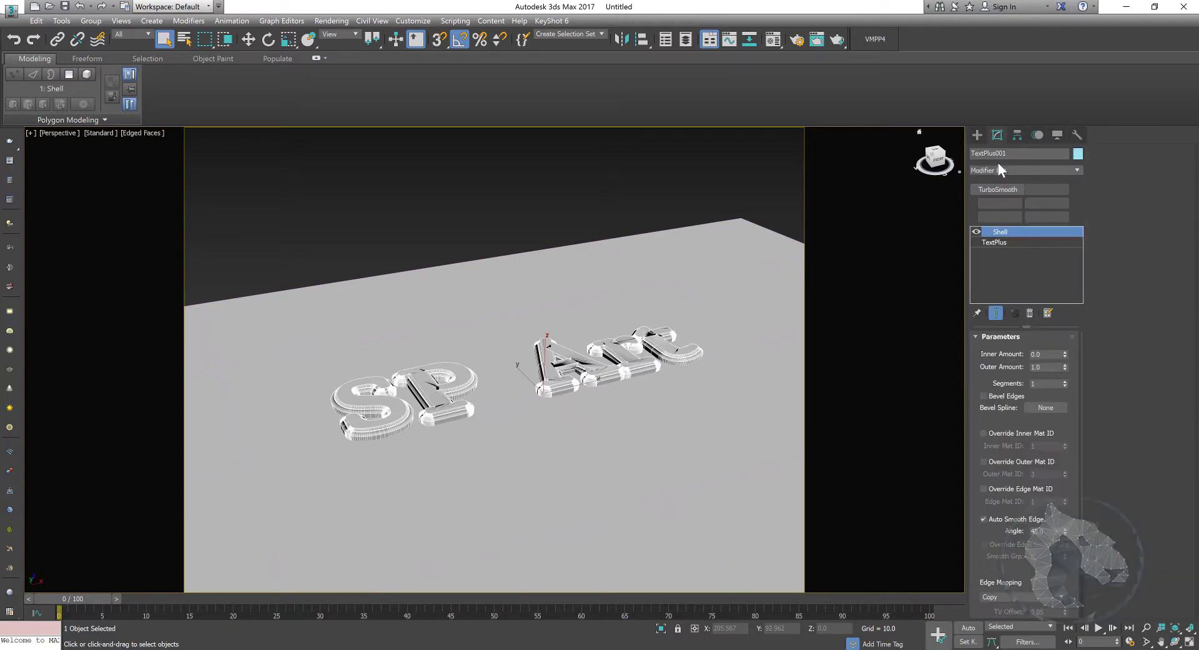
{"action": "middle_click_drag", "start_coordinate": [702, 310], "coordinate": [632, 322], "text": "alt"}
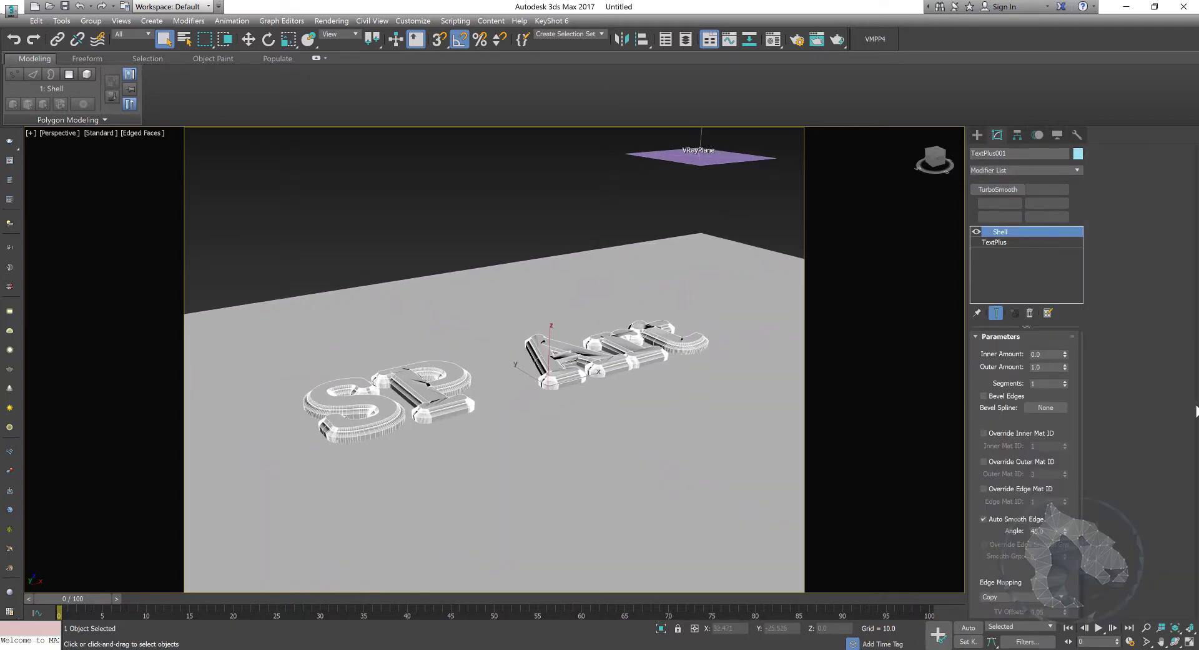
{"action": "left_click", "coordinate": [1047, 367]}
{"action": "type", "text": "0"}
{"action": "key", "text": "Return"}
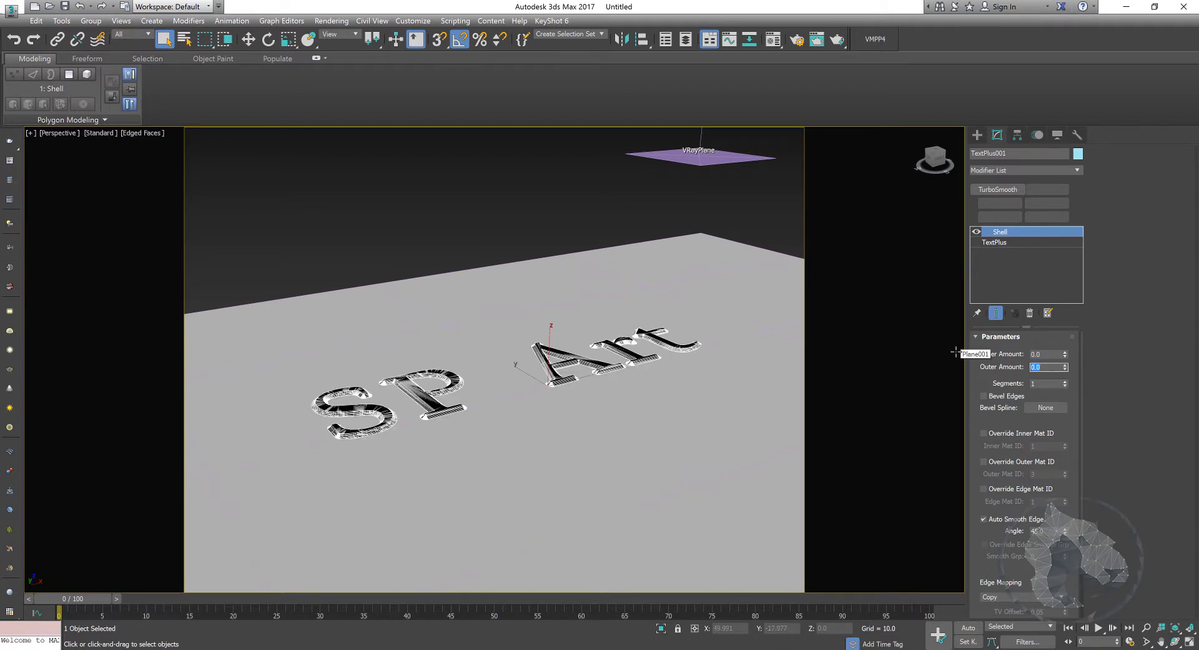
{"action": "left_click_drag", "start_coordinate": [1066, 355], "coordinate": [1077, 323]}
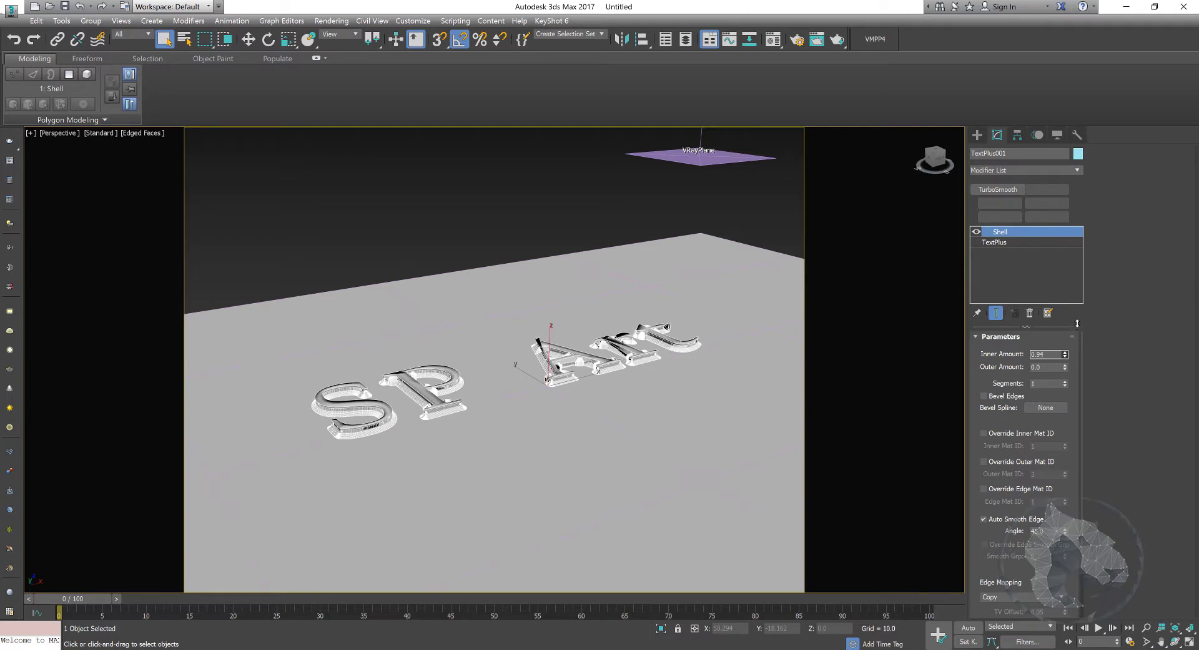
{"action": "scroll", "coordinate": [604, 379], "scroll_direction": "up", "scroll_amount": 3}
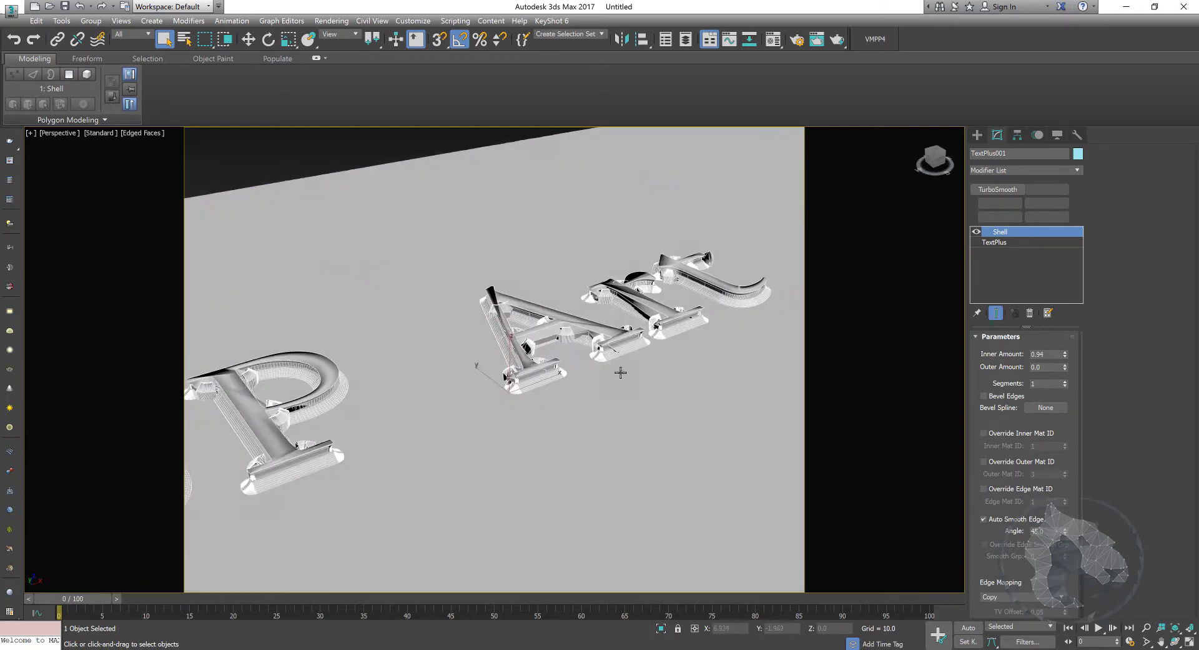
{"action": "scroll", "coordinate": [621, 372], "scroll_direction": "up", "scroll_amount": 3}
{"action": "left_click", "coordinate": [1030, 313]}
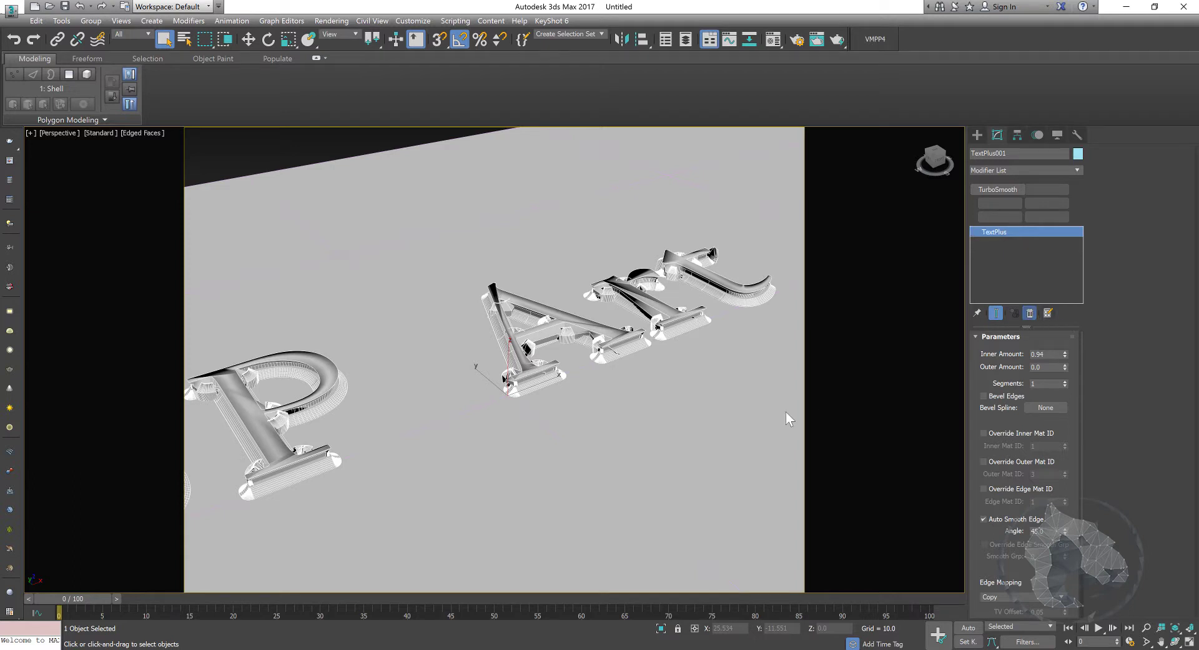
- Set the TextPlus size to 16.608, leading 0.6 and extrusion 2.27
{"action": "middle_click_drag", "start_coordinate": [467, 374], "coordinate": [487, 371]}
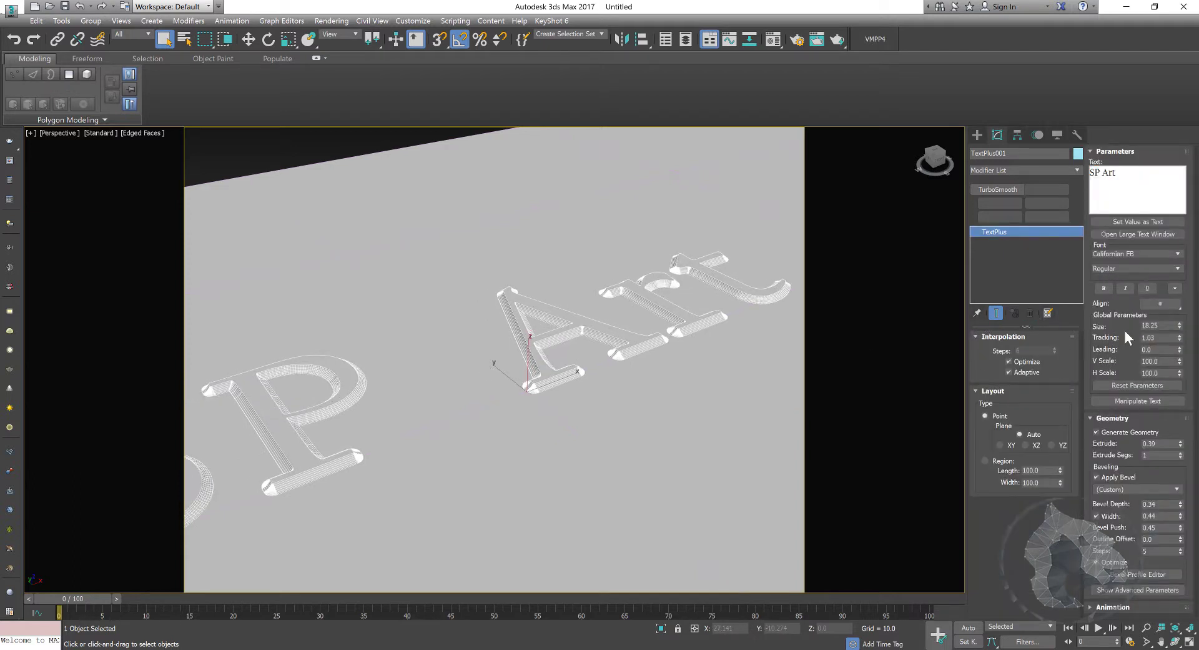
{"action": "left_click_drag", "start_coordinate": [1181, 326], "coordinate": [1181, 340]}
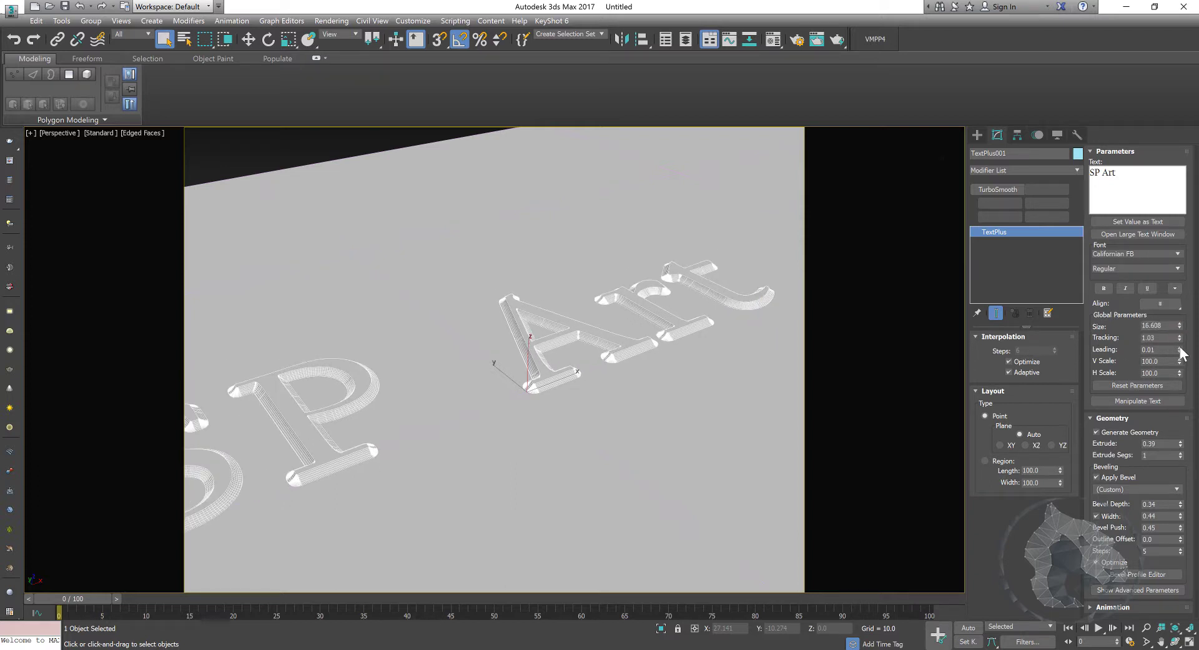
{"action": "left_click_drag", "start_coordinate": [1180, 349], "coordinate": [1180, 329]}
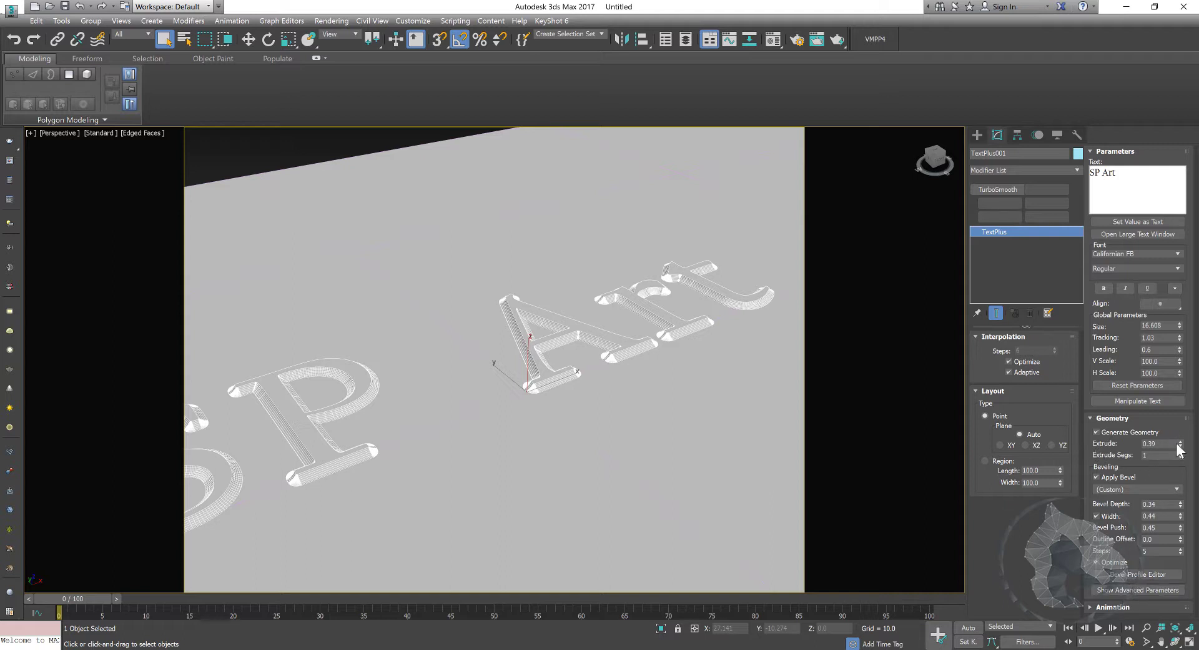
{"action": "left_click_drag", "start_coordinate": [1180, 444], "coordinate": [1183, 375]}
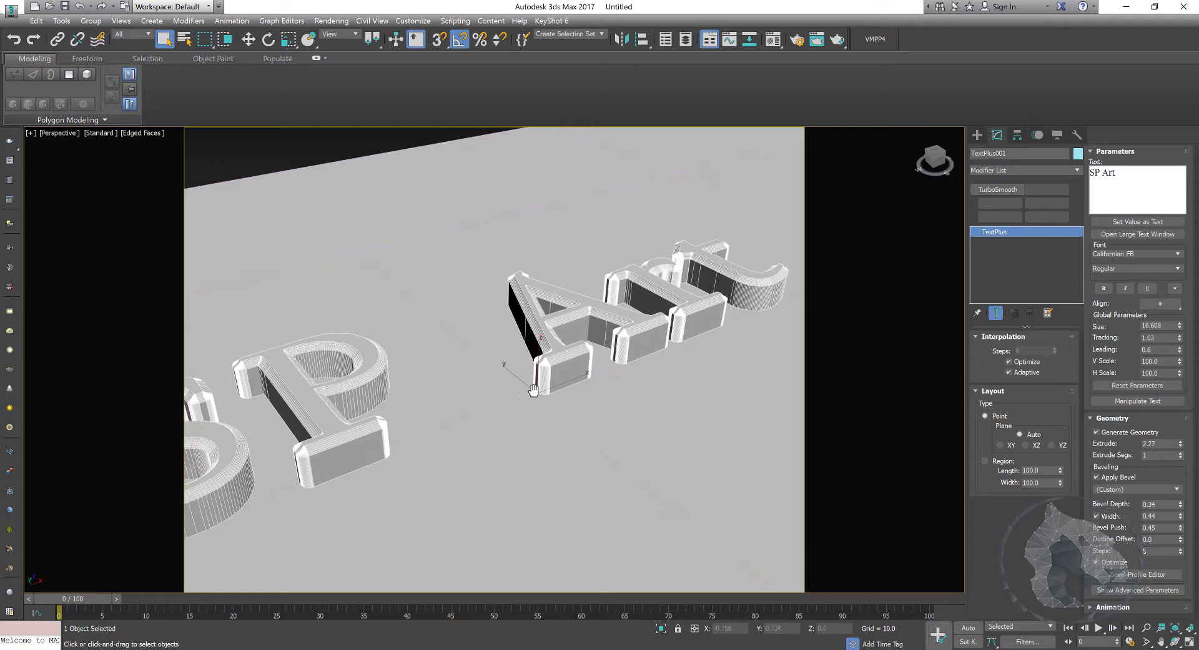
{"action": "scroll", "coordinate": [549, 381], "scroll_direction": "down", "scroll_amount": 4}
{"action": "mouse_move", "coordinate": [616, 401]}
{"action": "middle_mouse_down", "text": "alt"}
{"action": "mouse_move", "coordinate": [619, 428]}
{"action": "mouse_move", "coordinate": [569, 357]}
{"action": "middle_mouse_up", "text": "alt"}
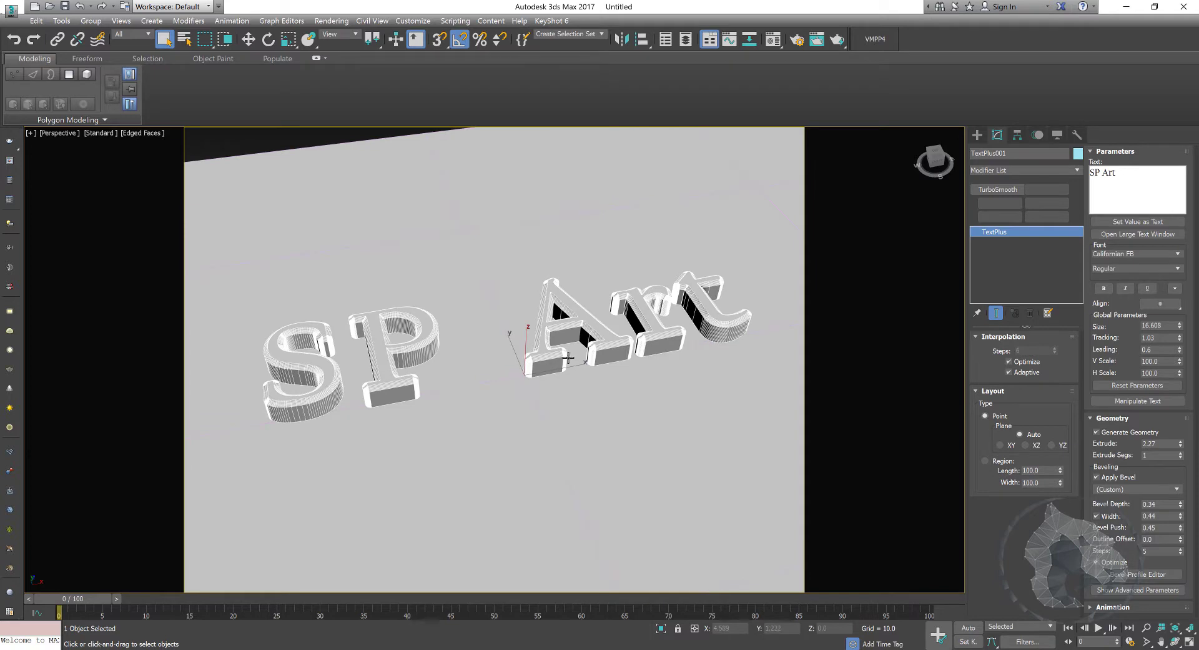
- Give the SP Art text a new cyan-ambient material from slot 02, then close the Material Editor
{"action": "key", "text": "m"}
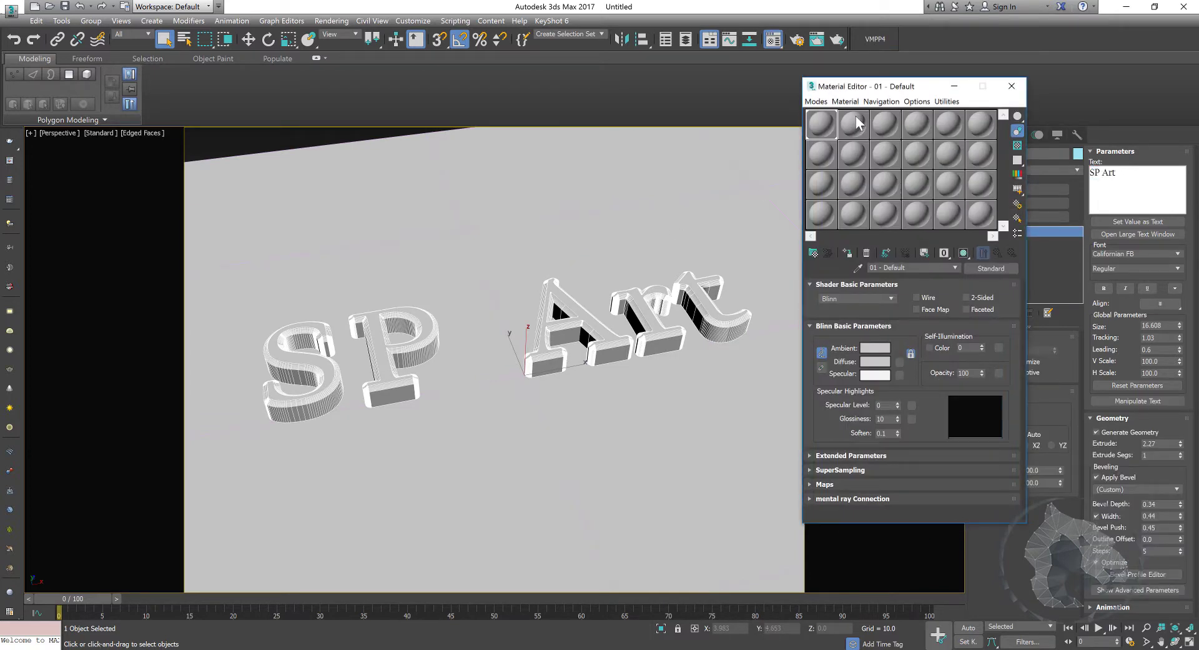
{"action": "left_click", "coordinate": [854, 123]}
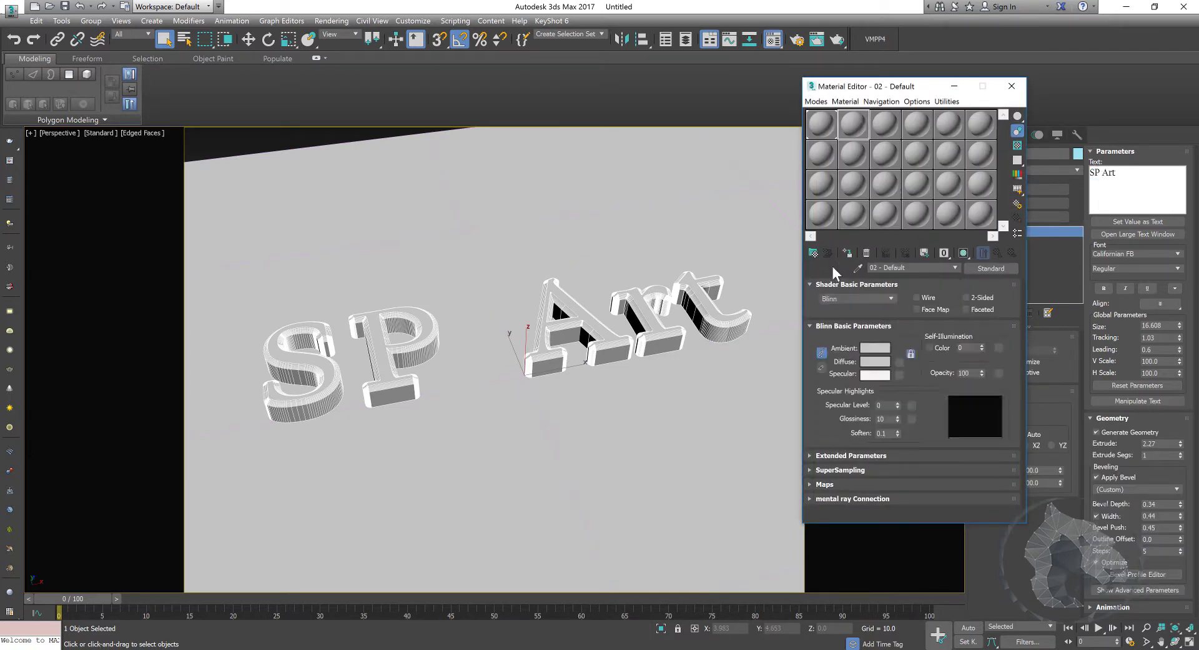
{"action": "left_click", "coordinate": [875, 348]}
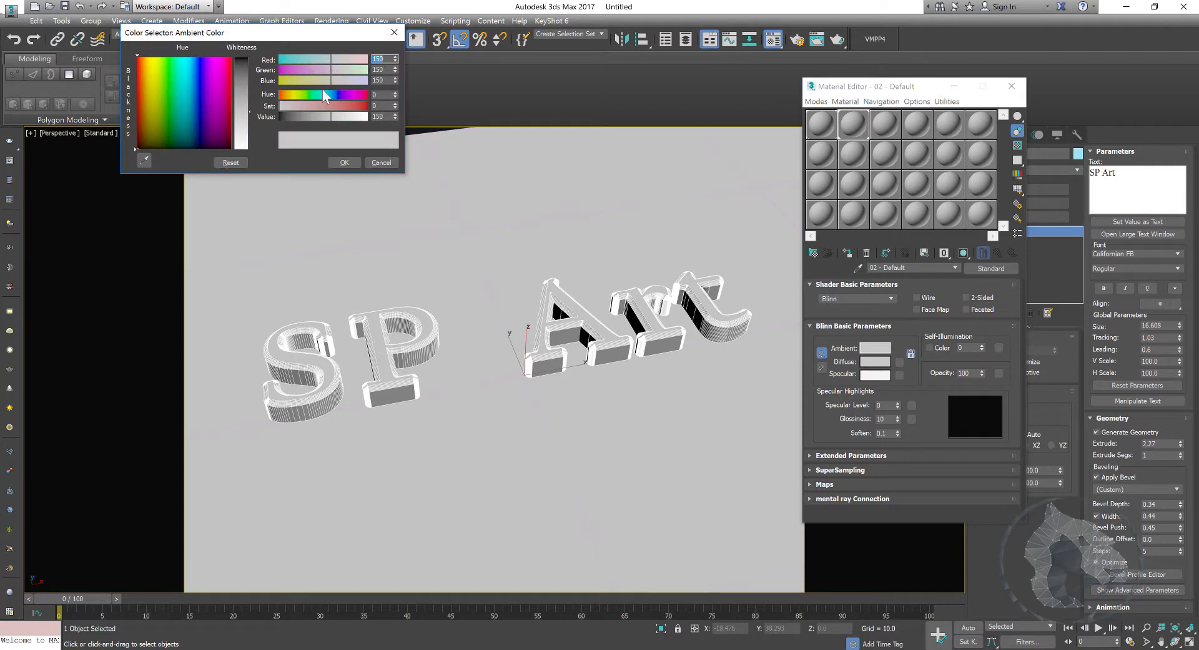
{"action": "left_click_drag", "start_coordinate": [326, 95], "coordinate": [331, 105]}
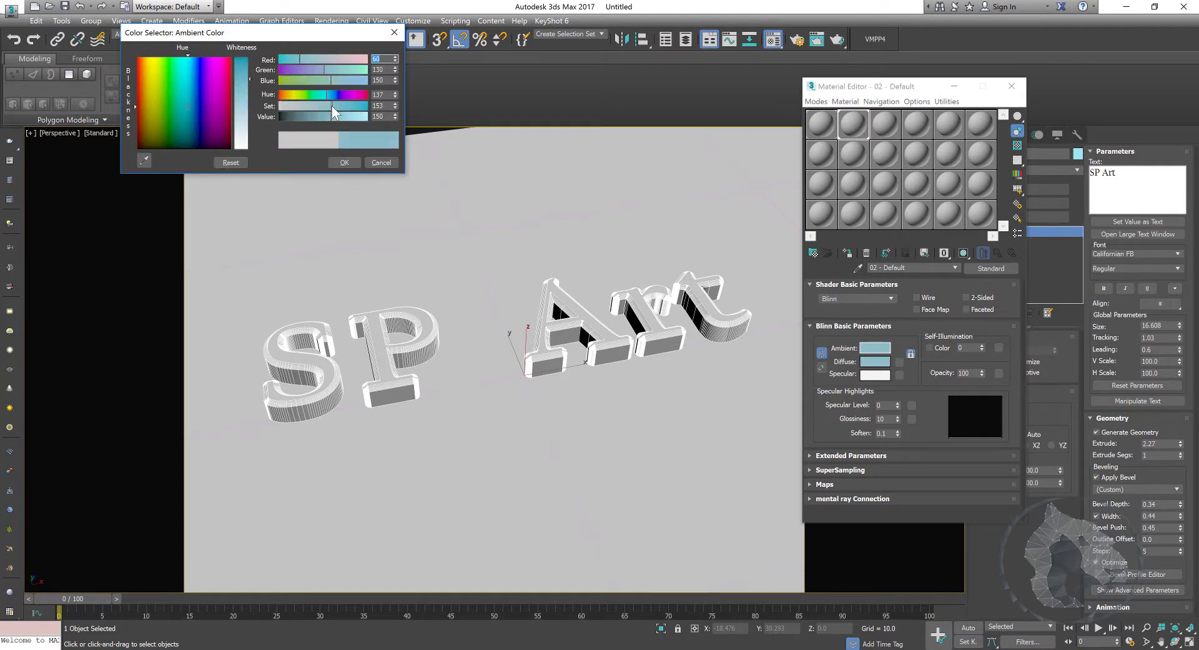
{"action": "left_click", "coordinate": [344, 162]}
{"action": "middle_click_drag", "start_coordinate": [356, 239], "coordinate": [373, 240], "text": "alt"}
{"action": "left_click", "coordinate": [1011, 81]}
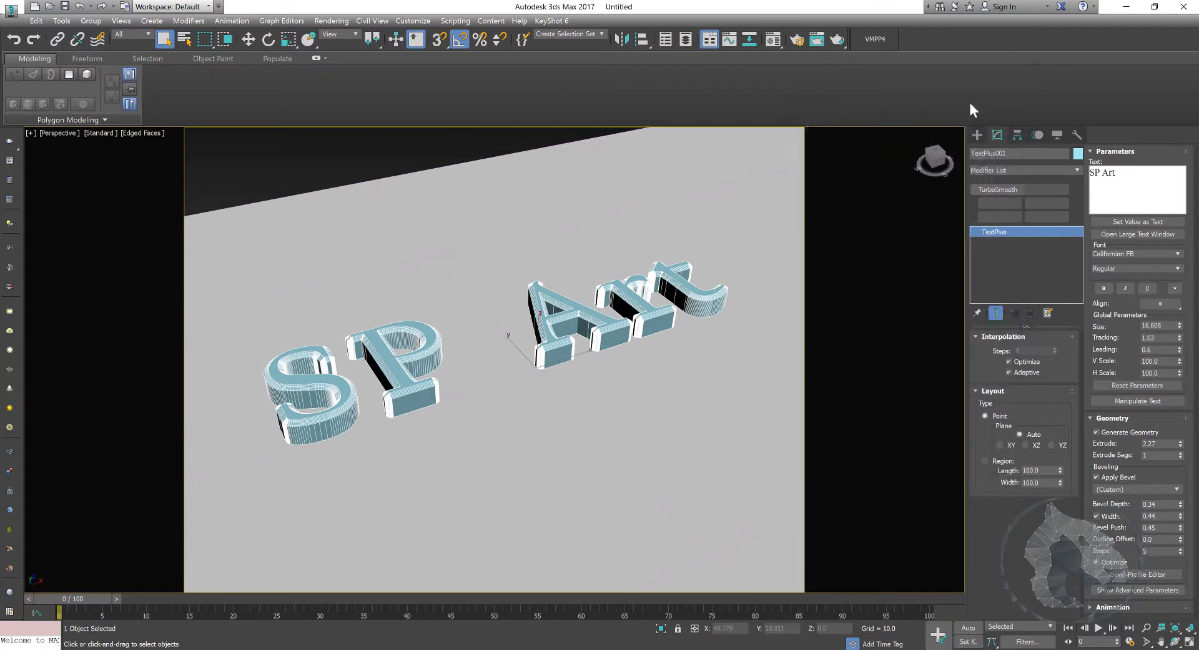
- Run a test render from the V-Ray quick settings and close the frame buffer
{"action": "left_click", "coordinate": [13, 196]}
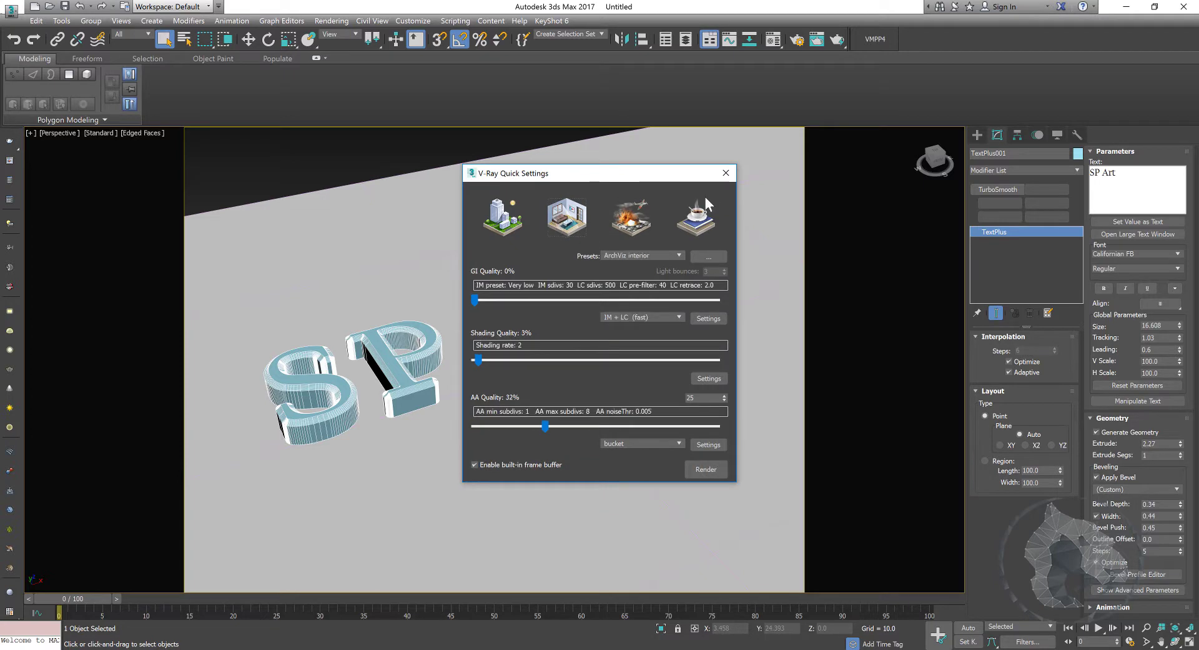
{"action": "left_click", "coordinate": [724, 175]}
{"action": "left_click", "coordinate": [838, 39]}
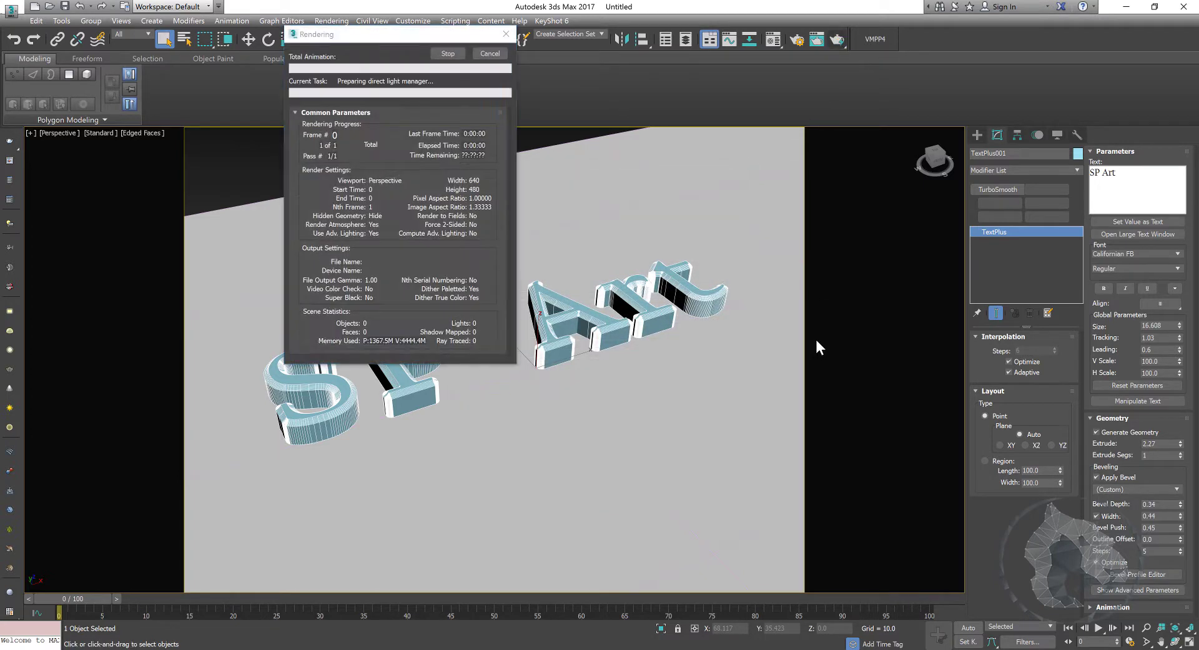
{"action": "left_click", "coordinate": [478, 6]}
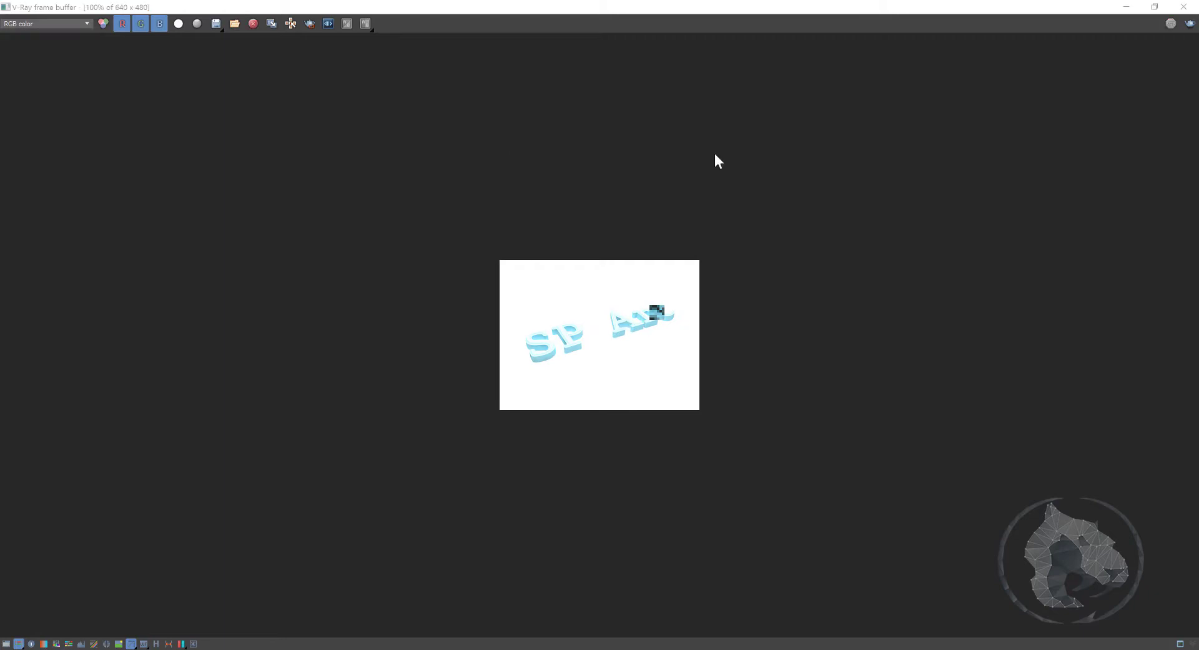
{"action": "left_click", "coordinate": [1184, 6]}
- Set Exposure Control to VRay Exposure Control in From EV parameter mode
{"action": "key", "text": "8"}
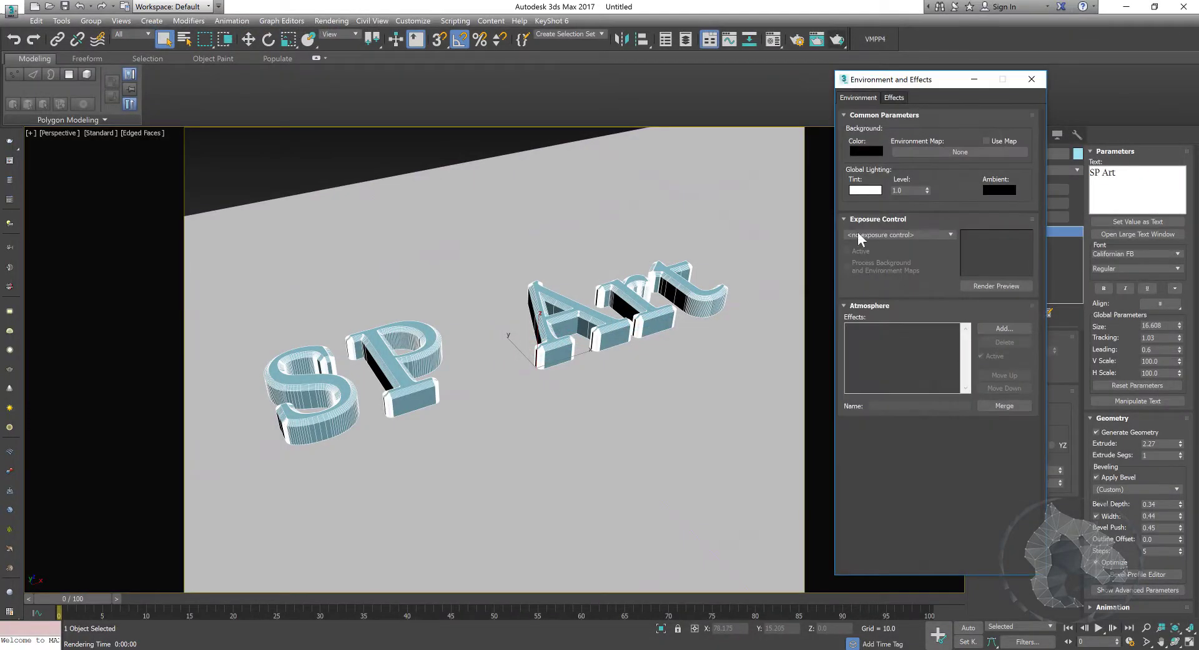
{"action": "left_click_drag", "start_coordinate": [881, 81], "coordinate": [494, 86]}
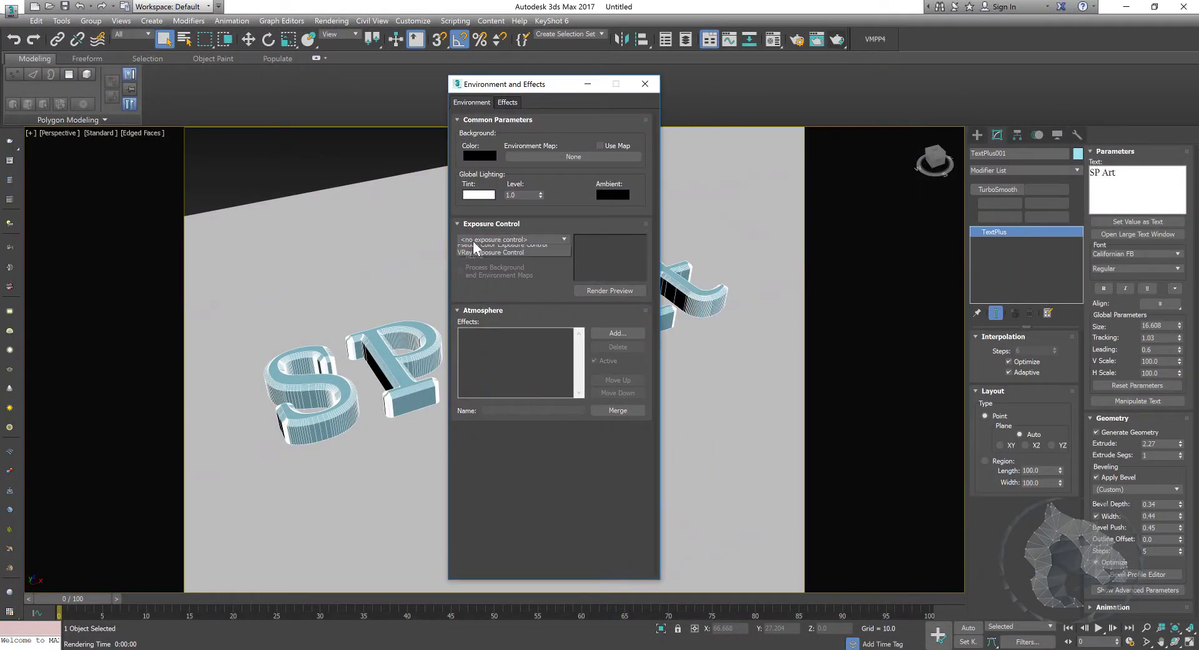
{"action": "left_click", "coordinate": [473, 241]}
{"action": "left_click", "coordinate": [471, 301]}
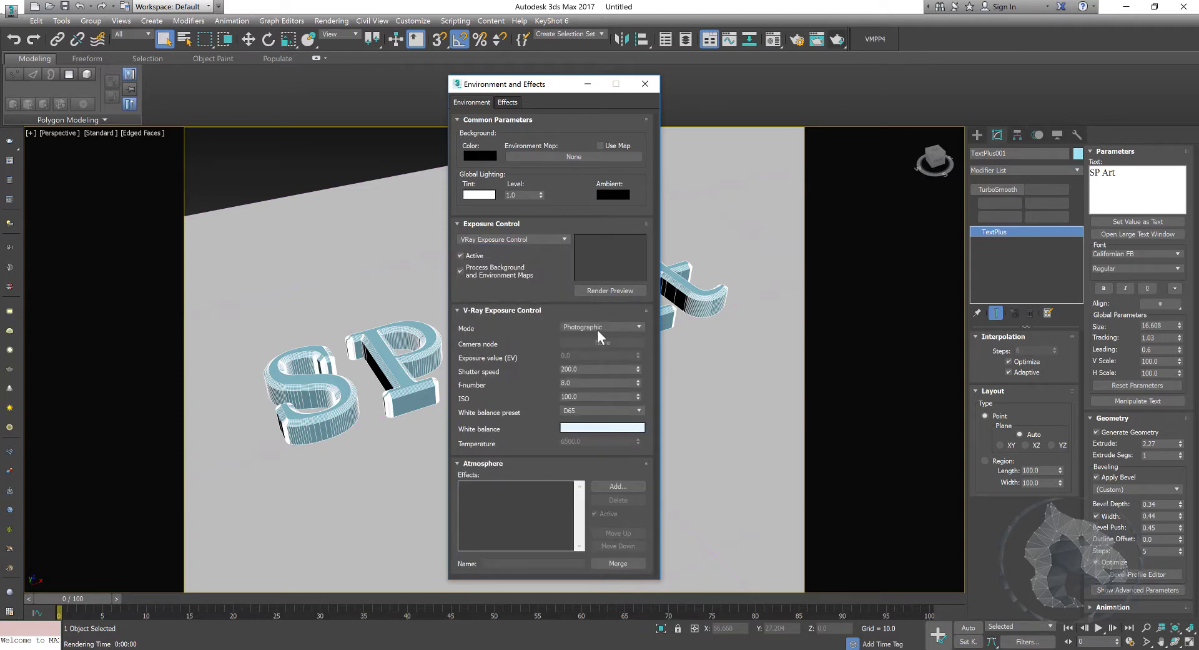
{"action": "left_click", "coordinate": [597, 329]}
{"action": "left_click", "coordinate": [598, 345]}
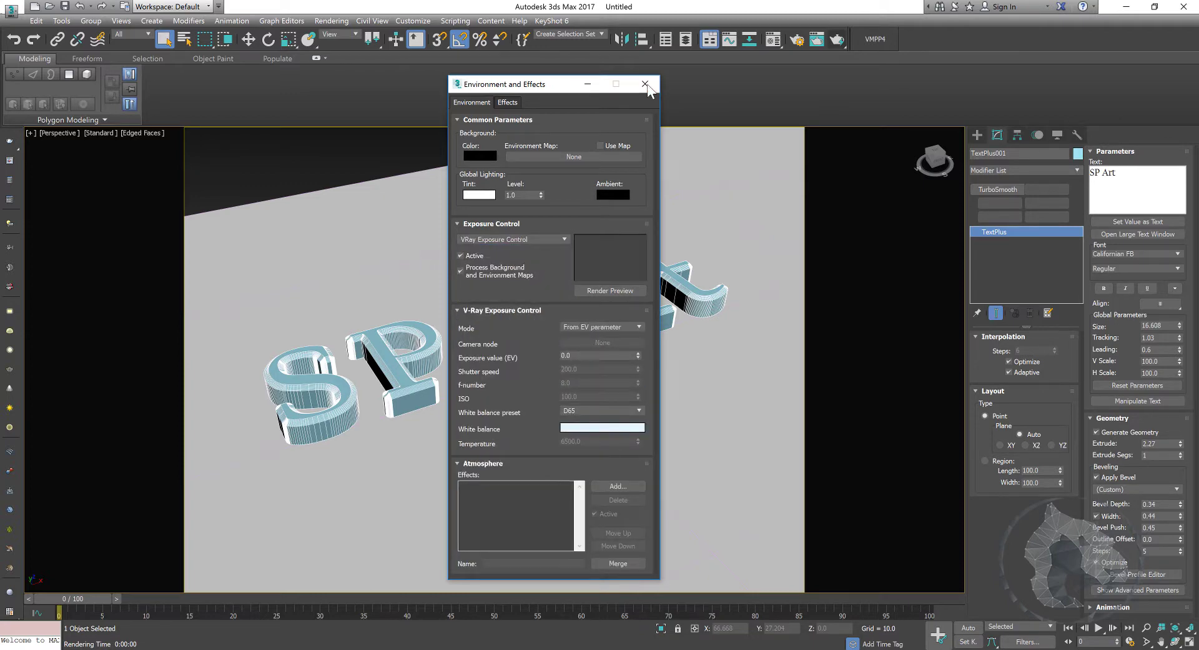
{"action": "left_click", "coordinate": [645, 84]}
- Re-render the scene with the new exposure and close the render window
{"action": "left_click", "coordinate": [837, 39]}
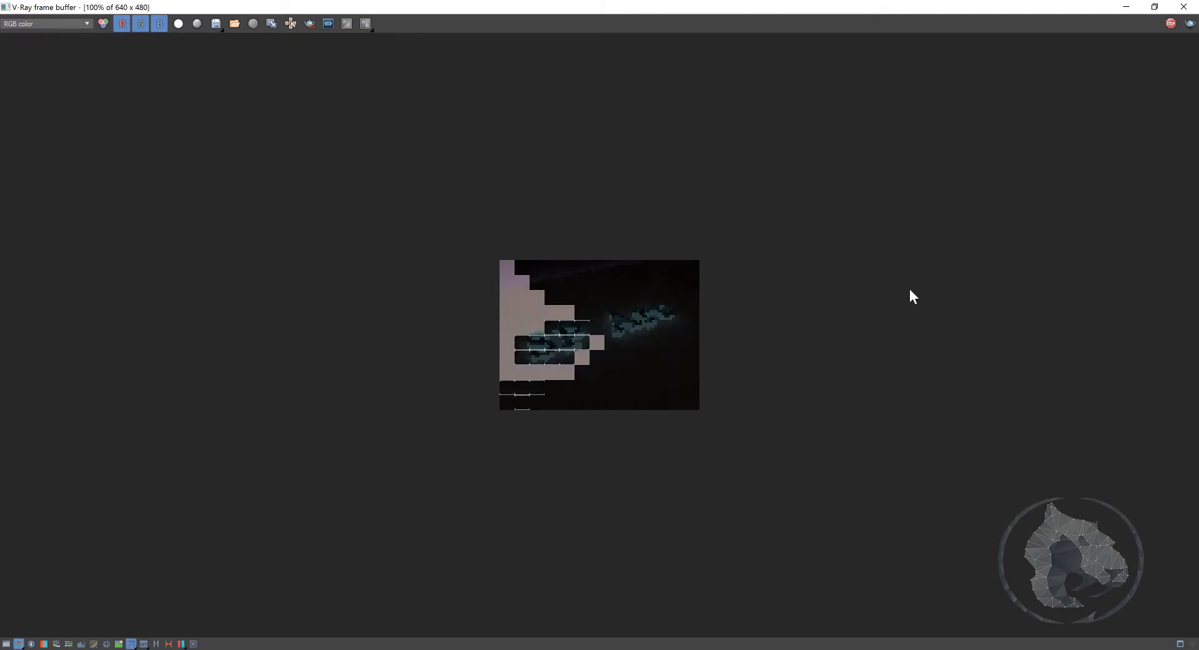
{"action": "scroll", "coordinate": [518, 373], "scroll_direction": "up", "scroll_amount": 1}
{"action": "scroll", "coordinate": [518, 372], "scroll_direction": "up", "scroll_amount": 1}
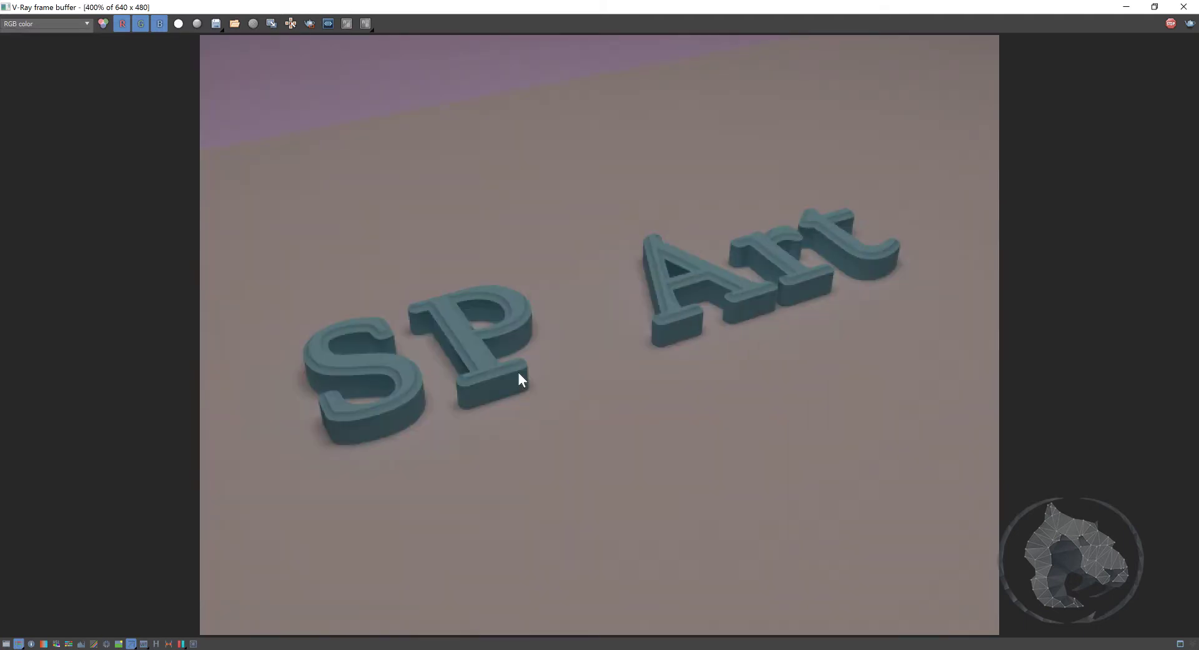
{"action": "scroll", "coordinate": [519, 373], "scroll_direction": "down", "scroll_amount": 1}
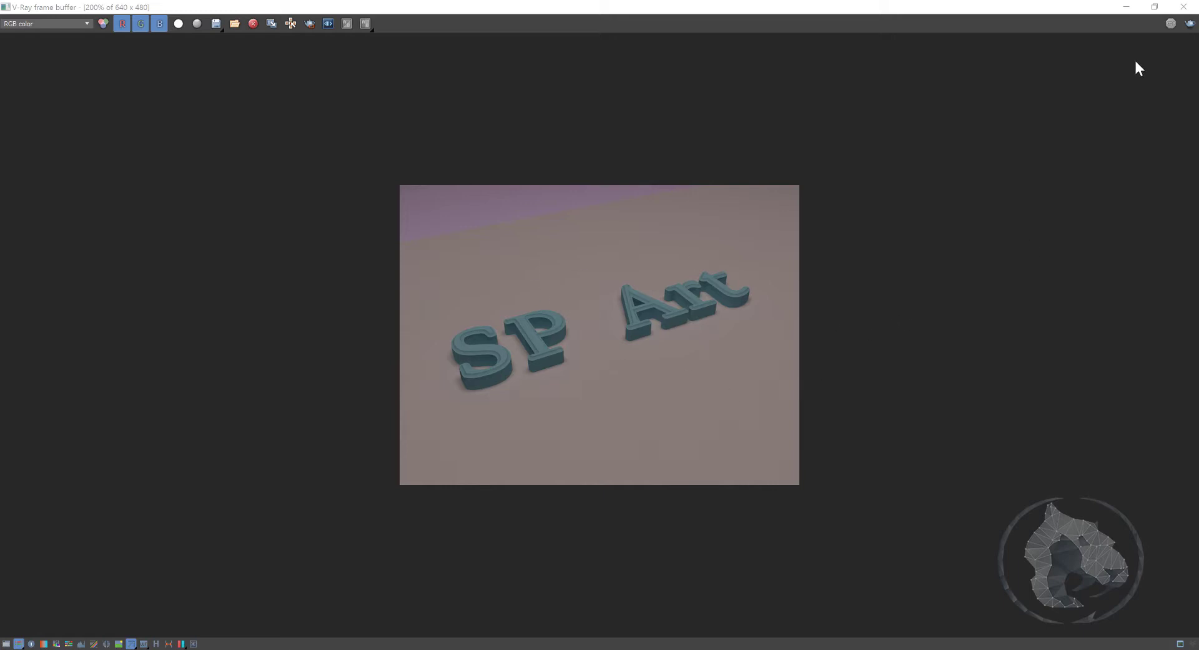
{"action": "left_click", "coordinate": [1184, 7]}
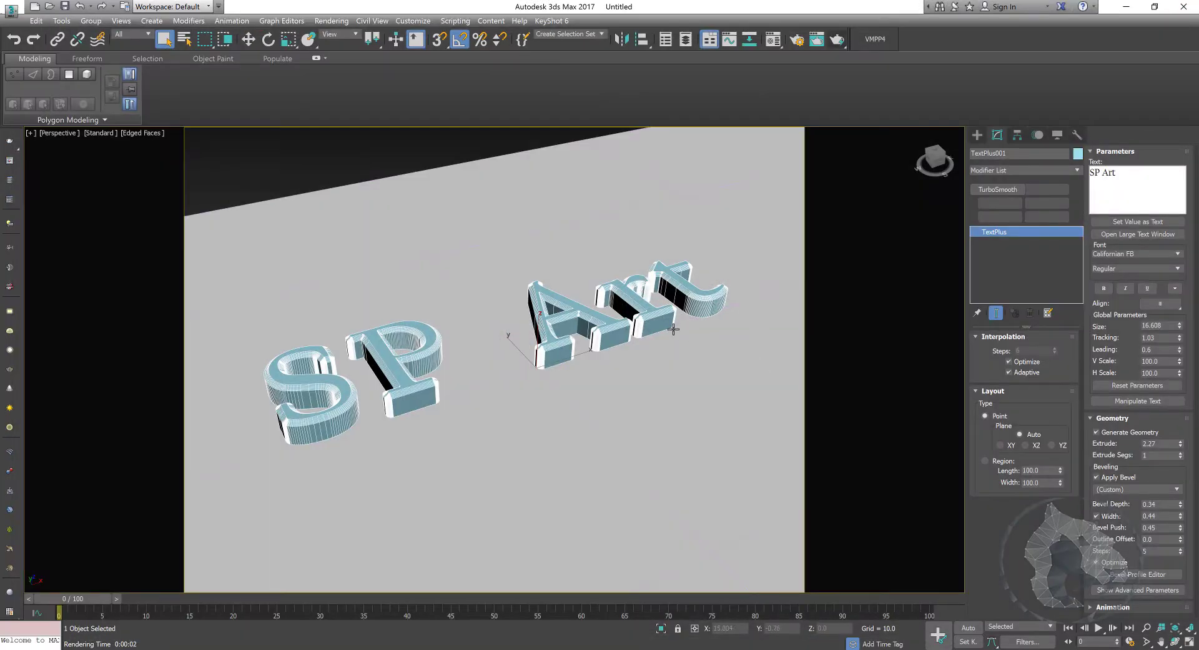
- Delete VRayPlane001 and send the SP Art text and ground to KeyShot 6 with Render
{"action": "scroll", "coordinate": [673, 329], "scroll_direction": "down", "scroll_amount": 5}
{"action": "scroll", "coordinate": [625, 331], "scroll_direction": "up", "scroll_amount": 1}
{"action": "left_click_drag", "start_coordinate": [496, 153], "coordinate": [724, 454]}
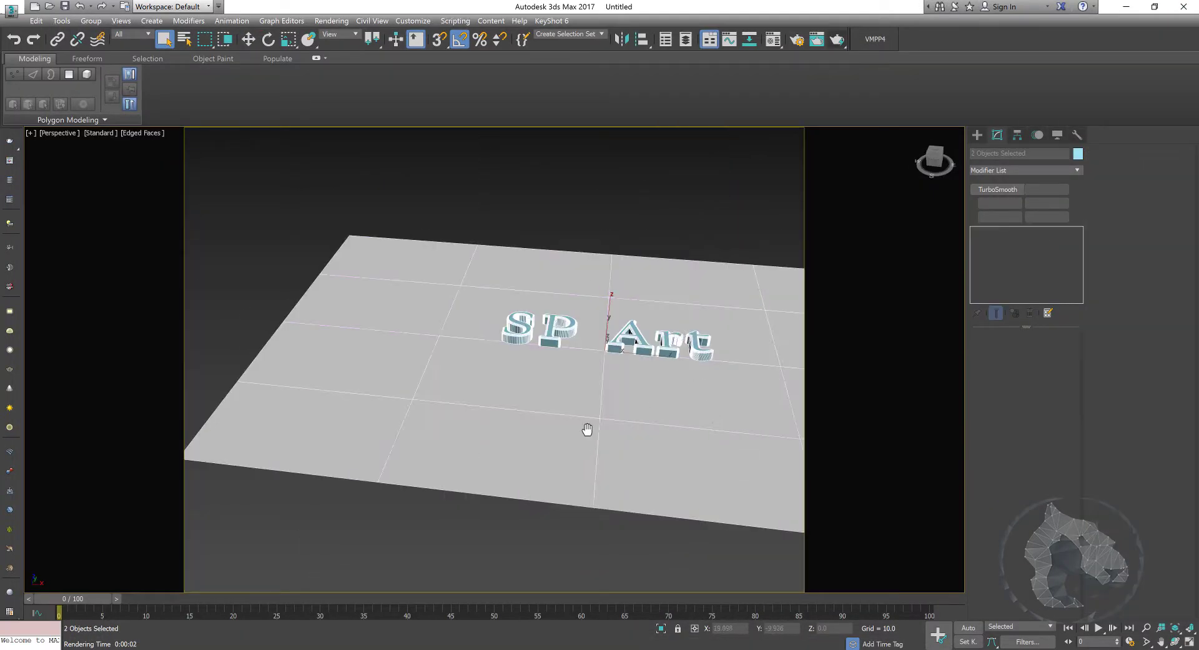
{"action": "scroll", "coordinate": [624, 406], "scroll_direction": "down", "scroll_amount": 5}
{"action": "scroll", "coordinate": [752, 298], "scroll_direction": "up", "scroll_amount": 1}
{"action": "left_click", "coordinate": [778, 350]}
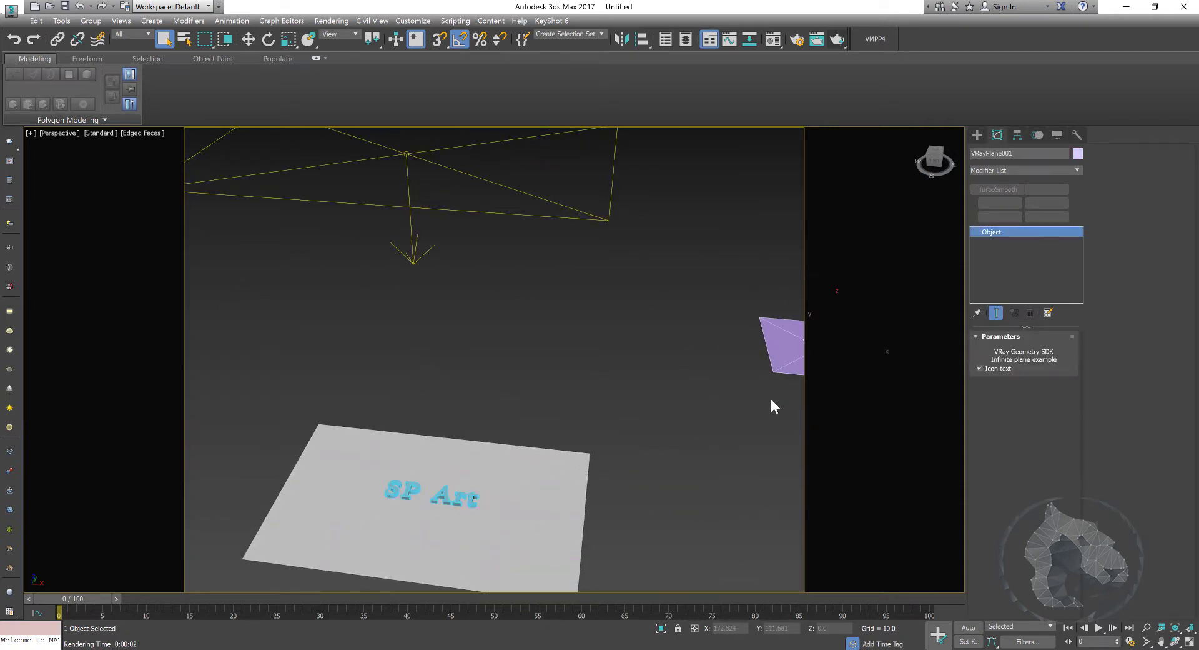
{"action": "key", "text": "Delete"}
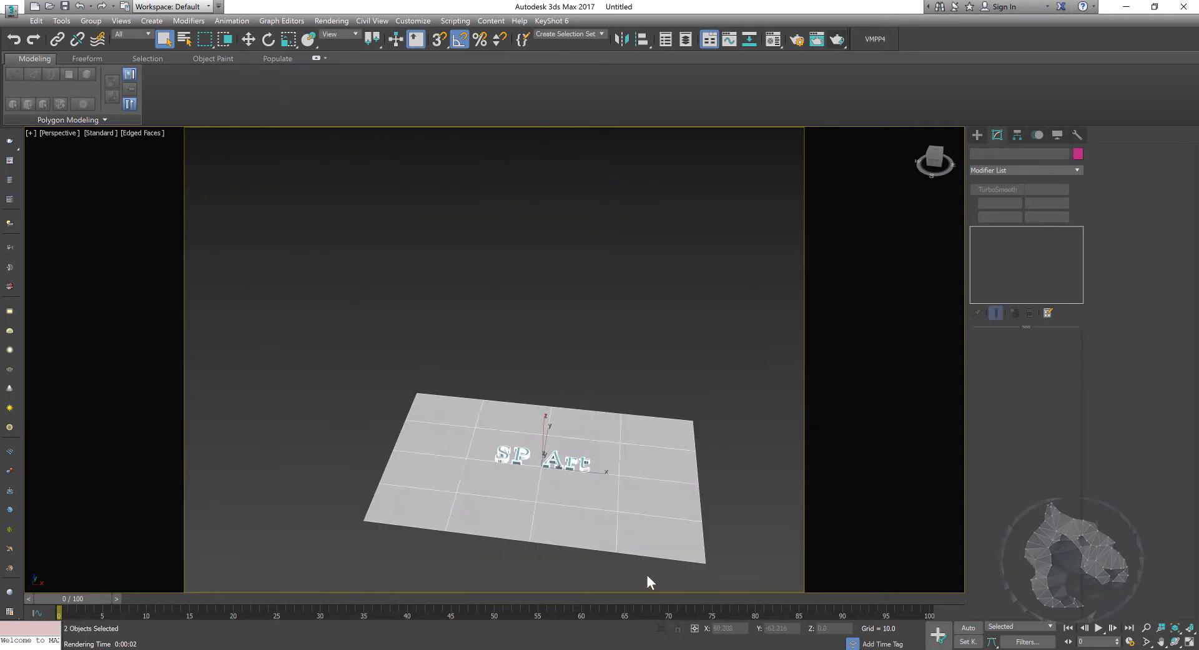
{"action": "left_click", "coordinate": [571, 20]}
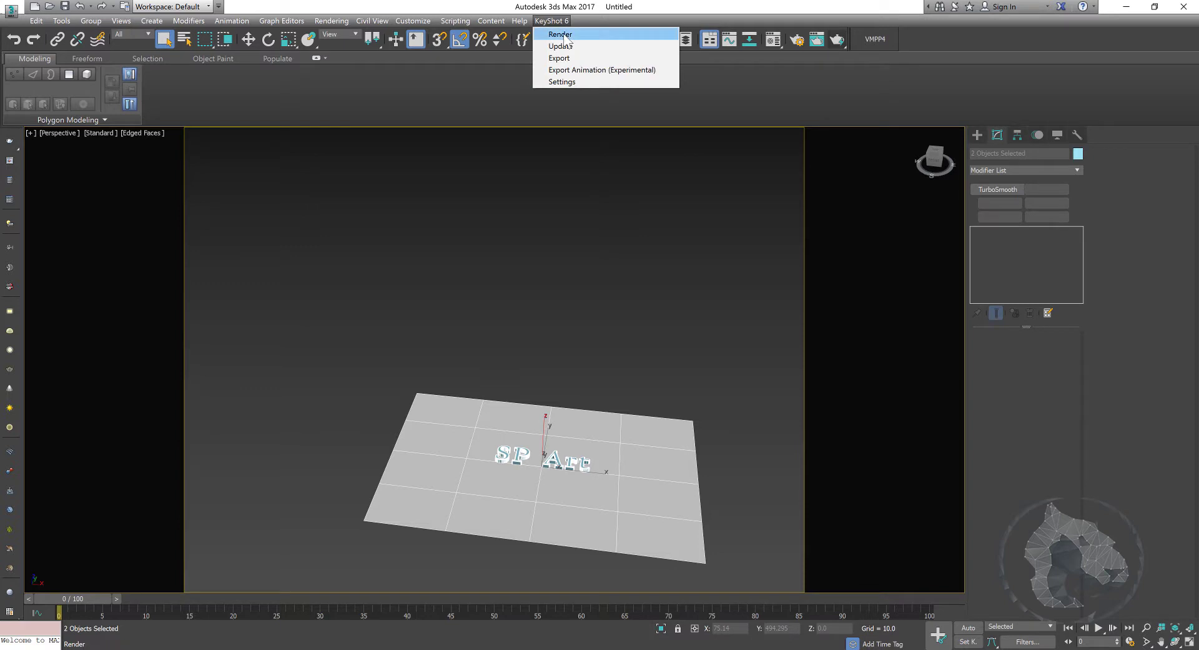
{"action": "left_click", "coordinate": [550, 32]}
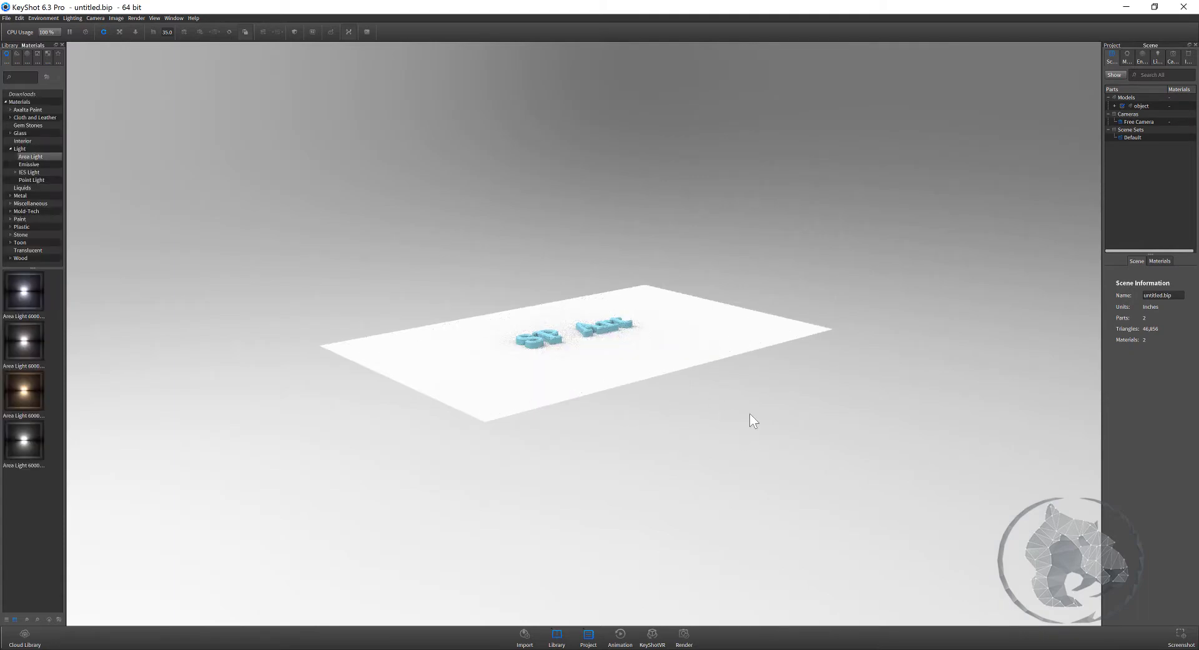
- Browse the studio environments and apply the grey desaturated Sun & Sky lighting
{"action": "left_click_drag", "start_coordinate": [718, 437], "coordinate": [616, 474]}
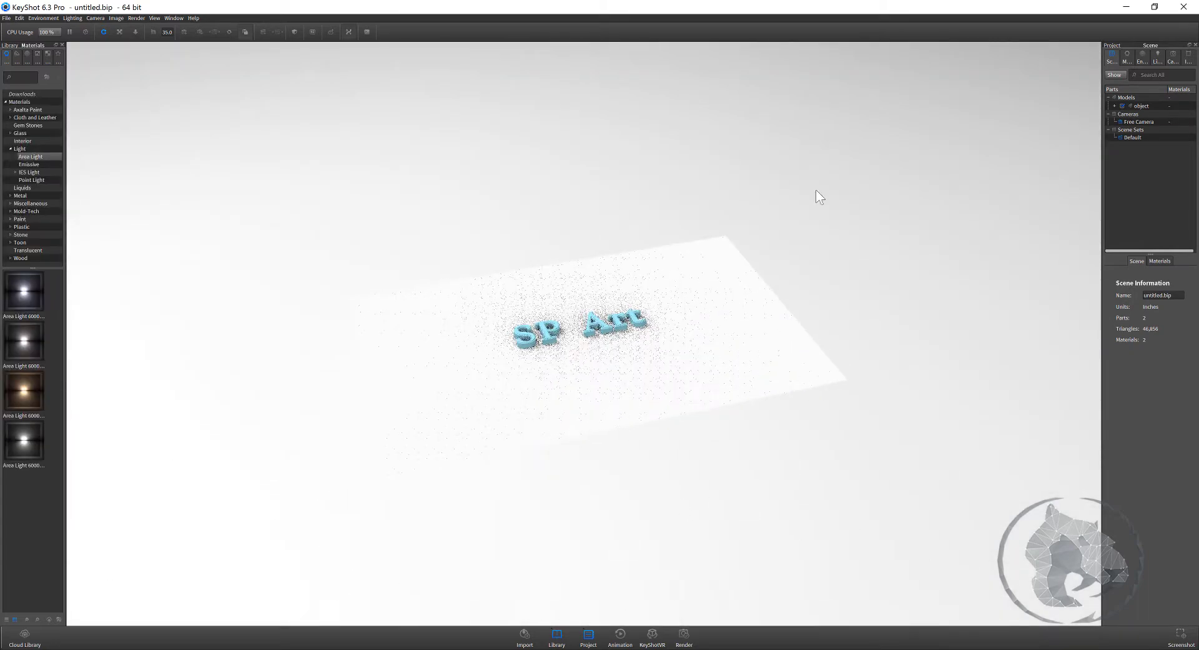
{"action": "left_click", "coordinate": [17, 55]}
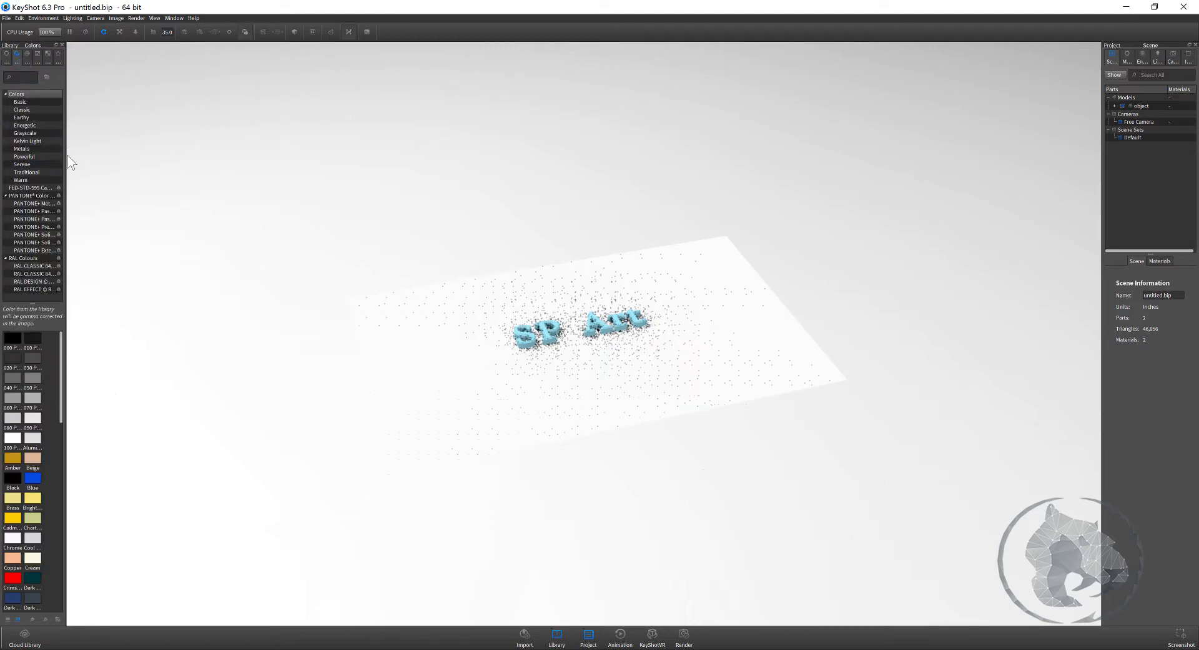
{"action": "left_click_drag", "start_coordinate": [65, 159], "coordinate": [128, 166]}
{"action": "left_click", "coordinate": [52, 58]}
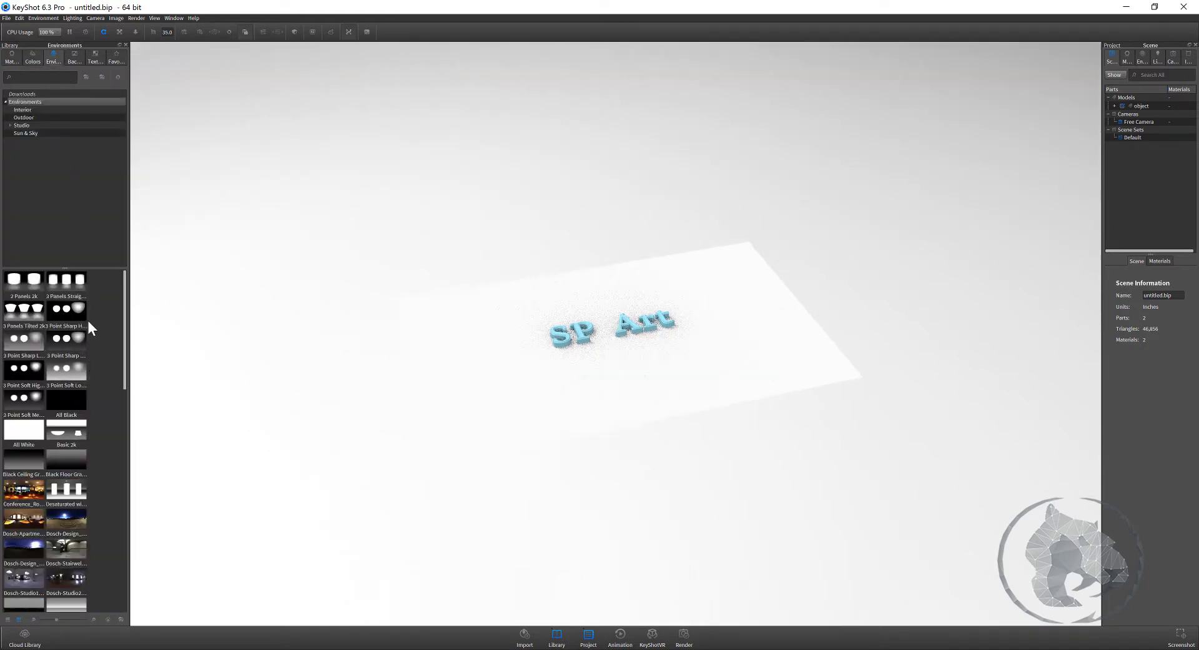
{"action": "left_click", "coordinate": [9, 125]}
{"action": "left_click", "coordinate": [19, 133]}
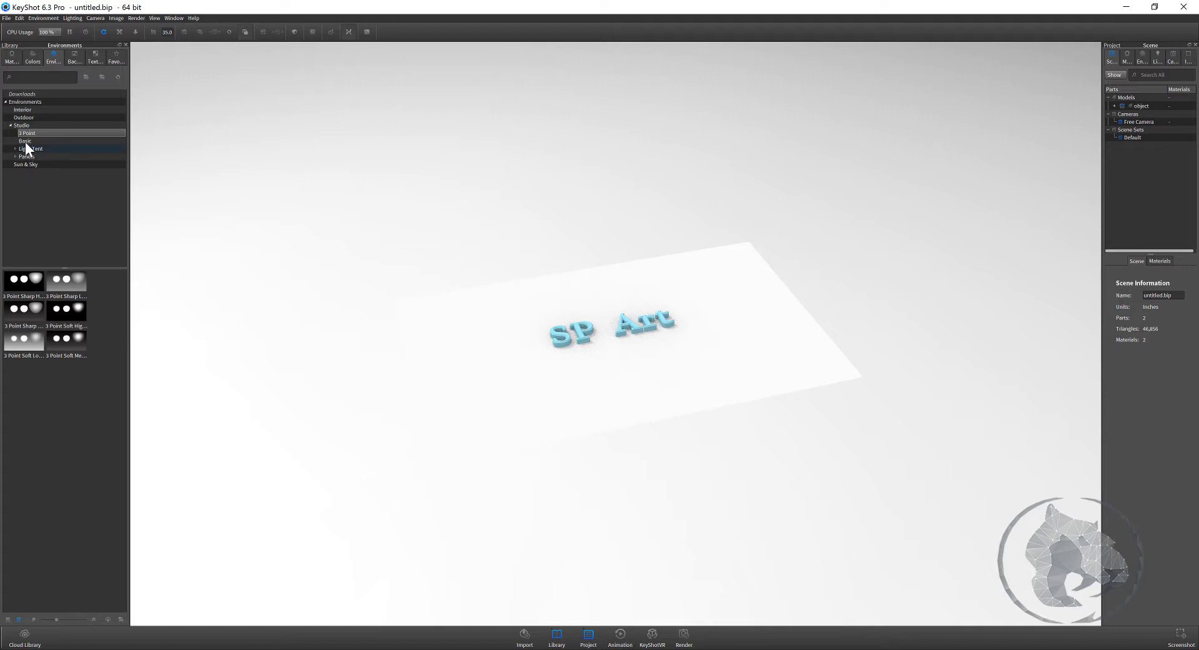
{"action": "left_click", "coordinate": [25, 142]}
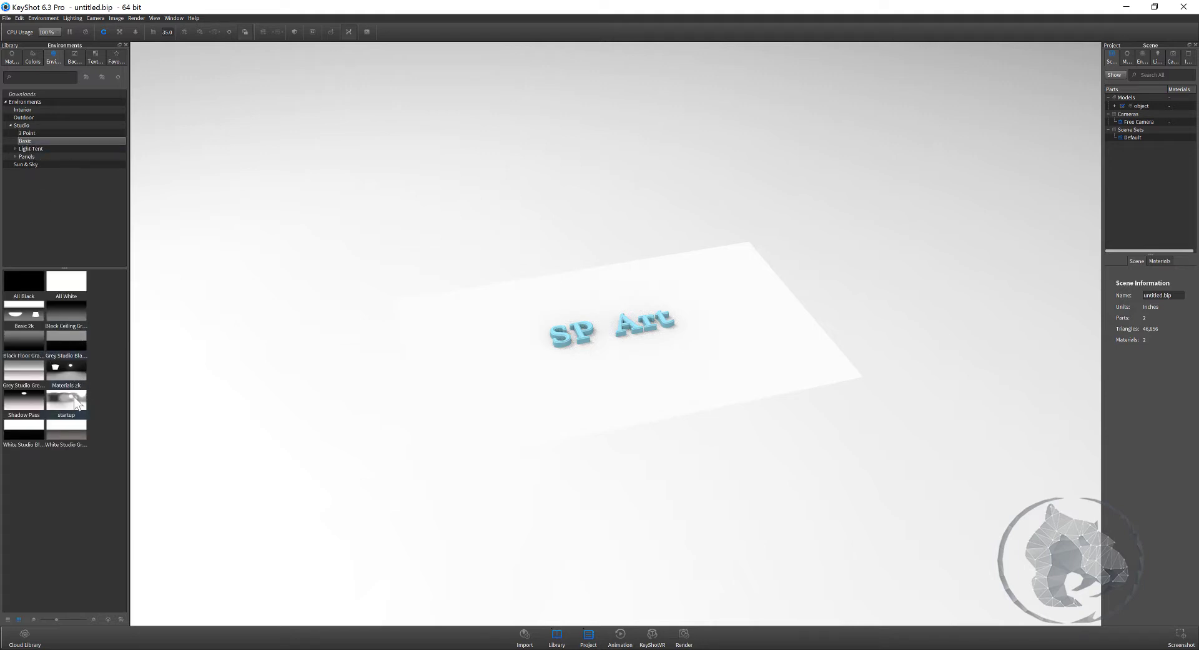
{"action": "left_click", "coordinate": [14, 149]}
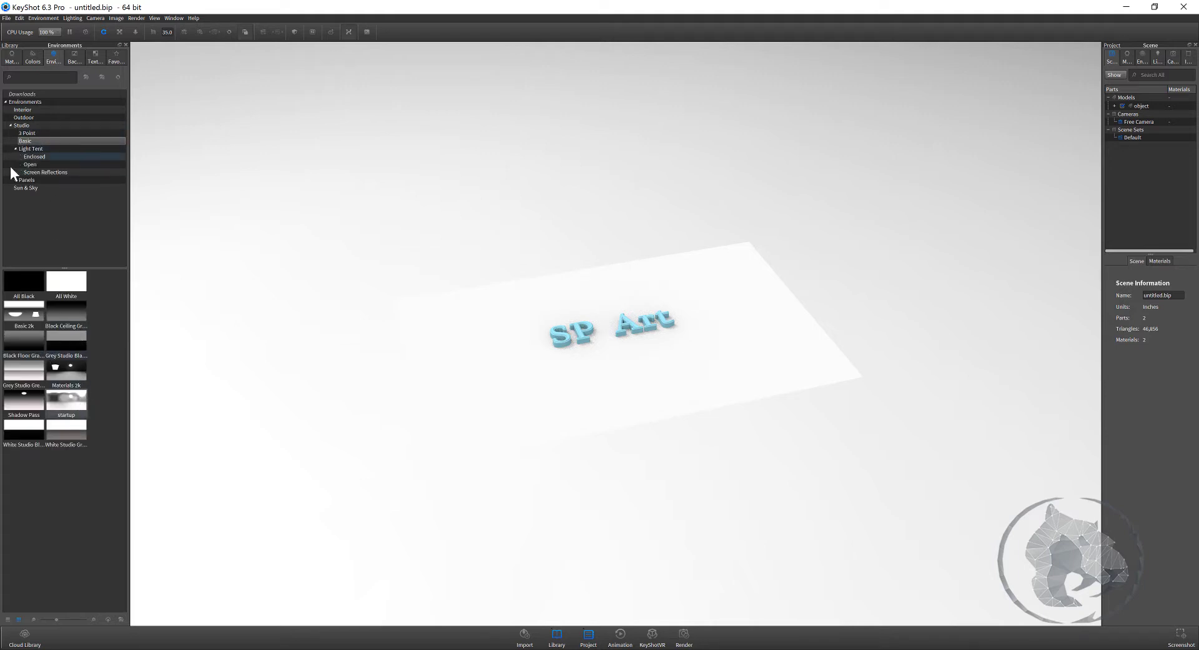
{"action": "left_click", "coordinate": [15, 180]}
{"action": "left_click", "coordinate": [28, 187]}
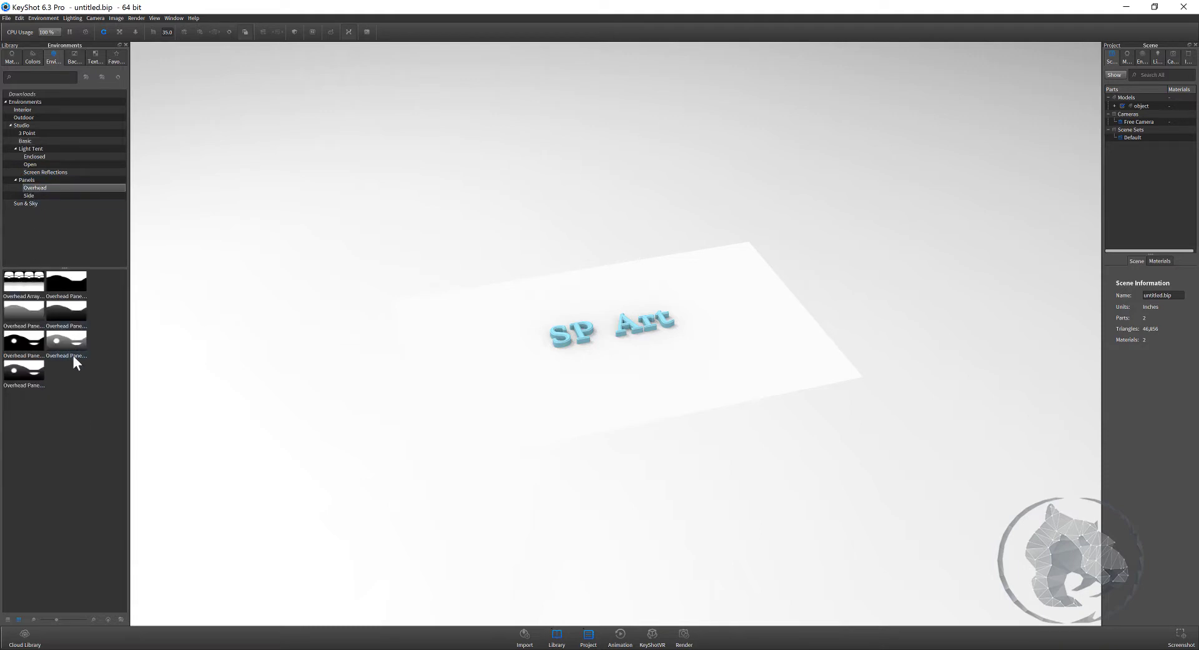
{"action": "left_click", "coordinate": [18, 204]}
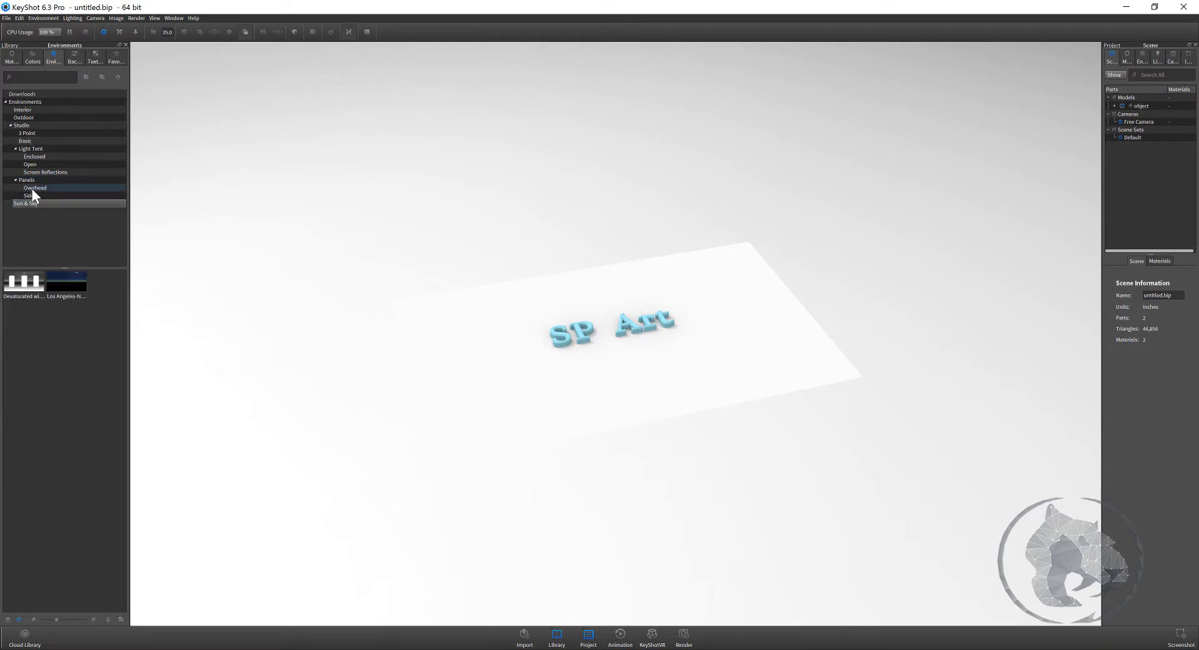
{"action": "left_click_drag", "start_coordinate": [25, 282], "coordinate": [361, 449]}
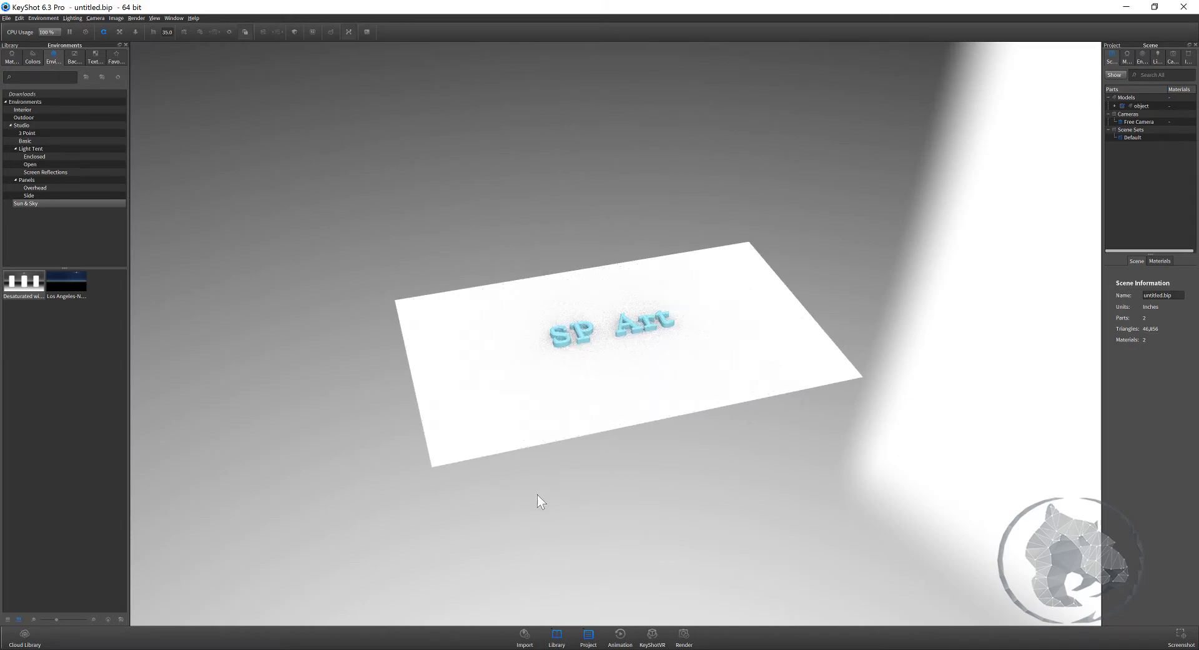
- Switch the library to Materials and show the Paint category
{"action": "scroll", "coordinate": [524, 503], "scroll_direction": "up", "scroll_amount": 3}
{"action": "scroll", "coordinate": [461, 340], "scroll_direction": "up", "scroll_amount": 5}
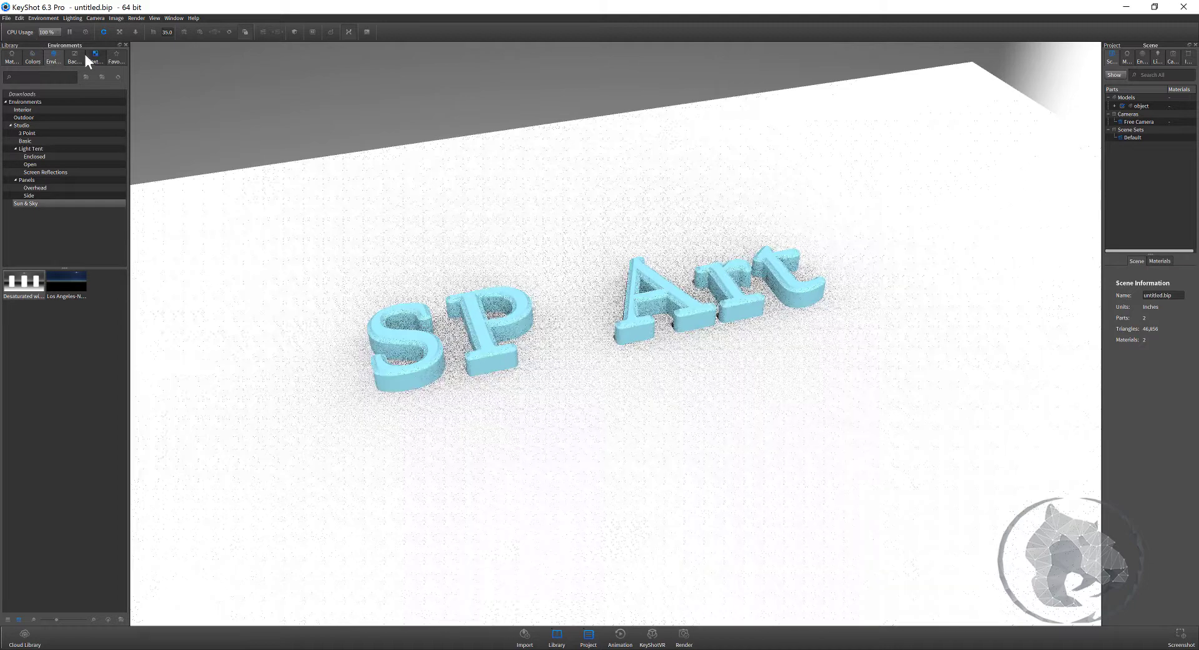
{"action": "left_click", "coordinate": [80, 55]}
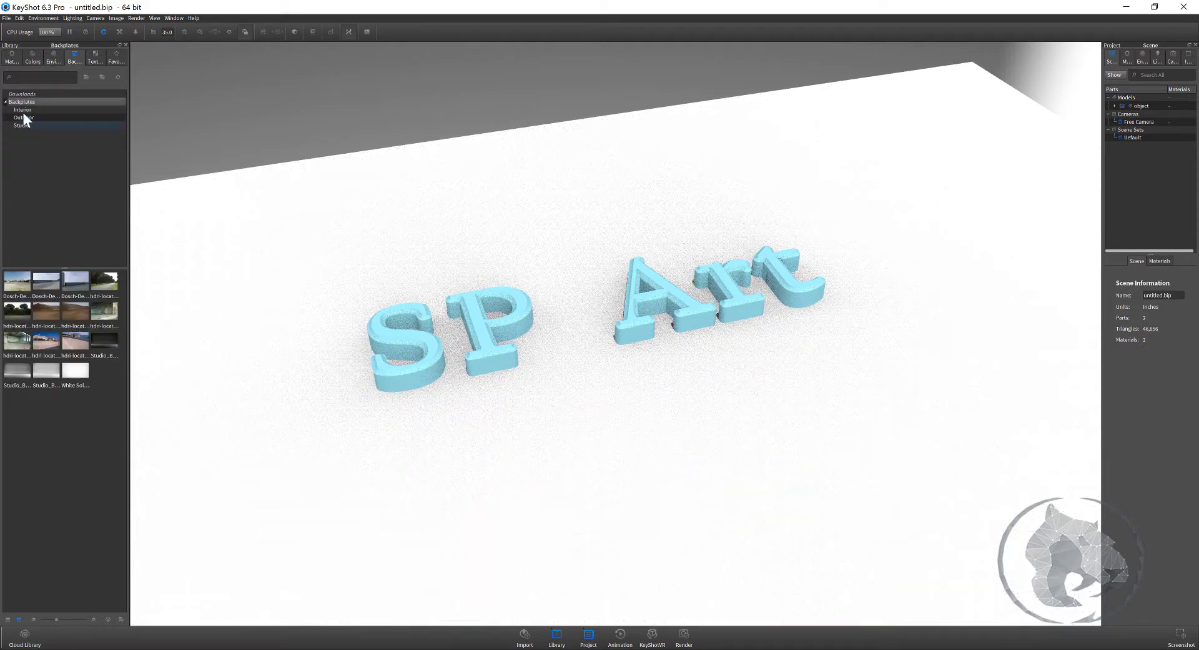
{"action": "left_click", "coordinate": [20, 56]}
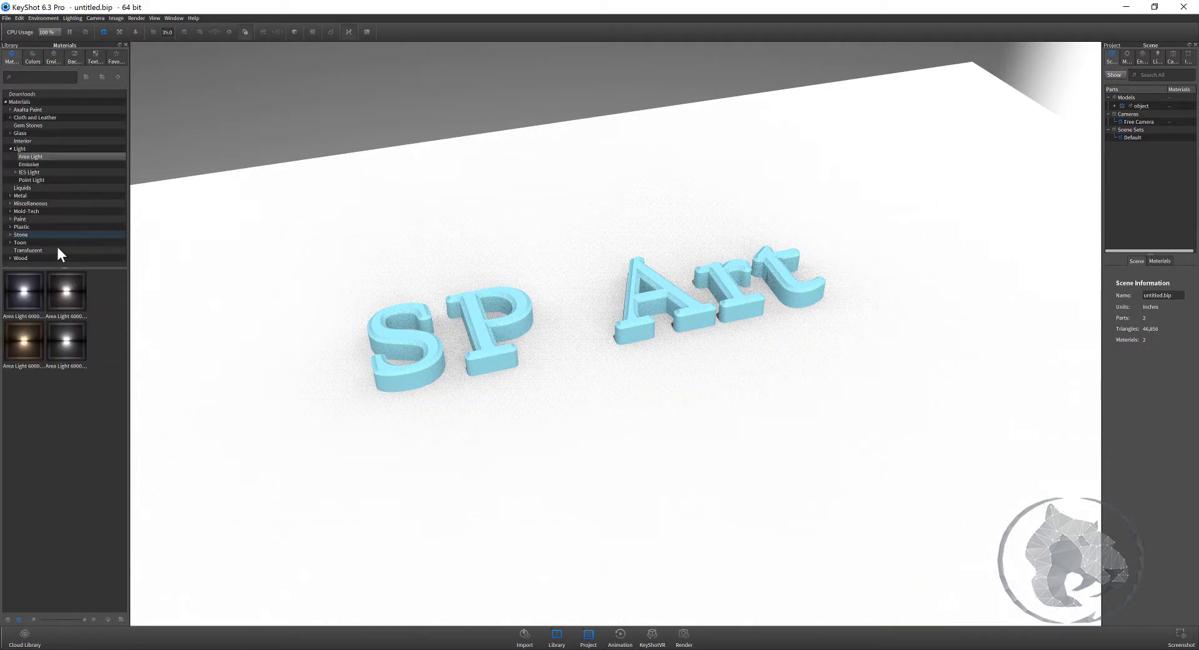
{"action": "left_click", "coordinate": [19, 219]}
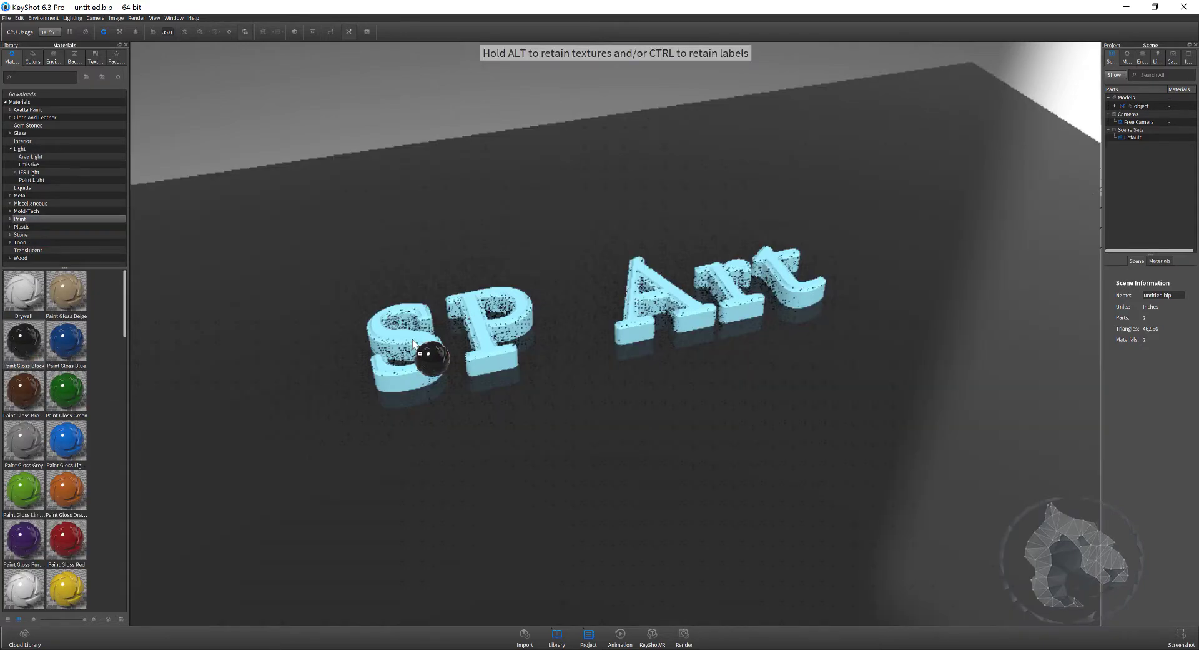
- Apply Paint Gloss Black to the letters and Miscellaneous Infrared Gradient to the ground
{"action": "left_click_drag", "start_coordinate": [354, 343], "coordinate": [413, 338]}
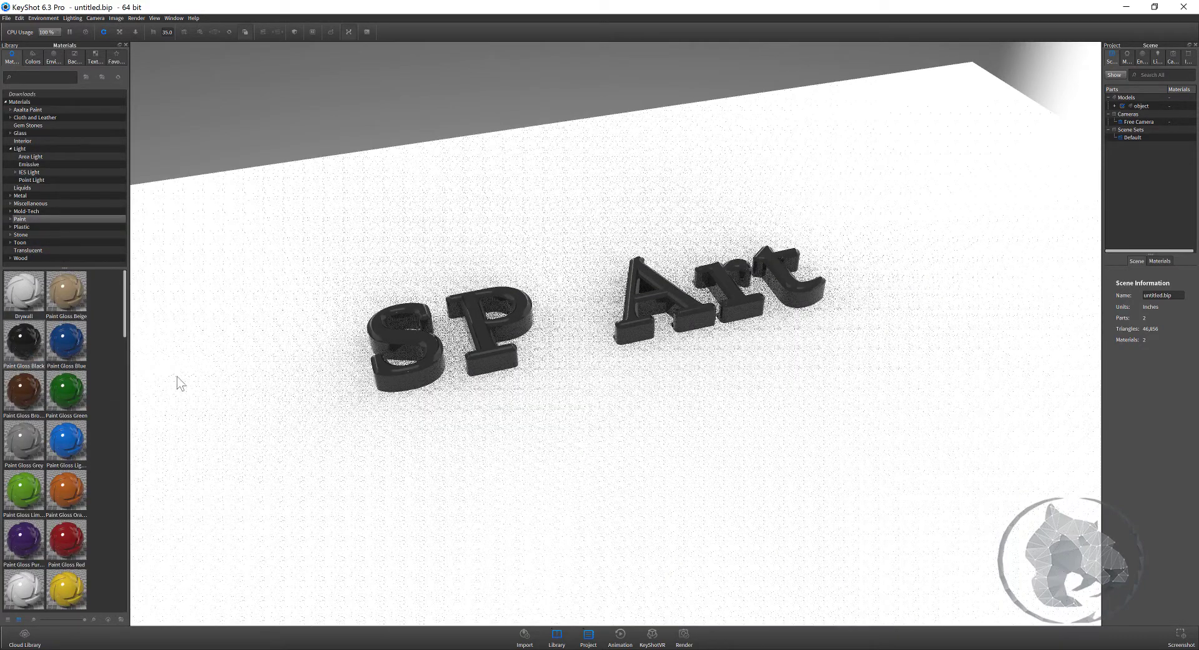
{"action": "left_click", "coordinate": [30, 165]}
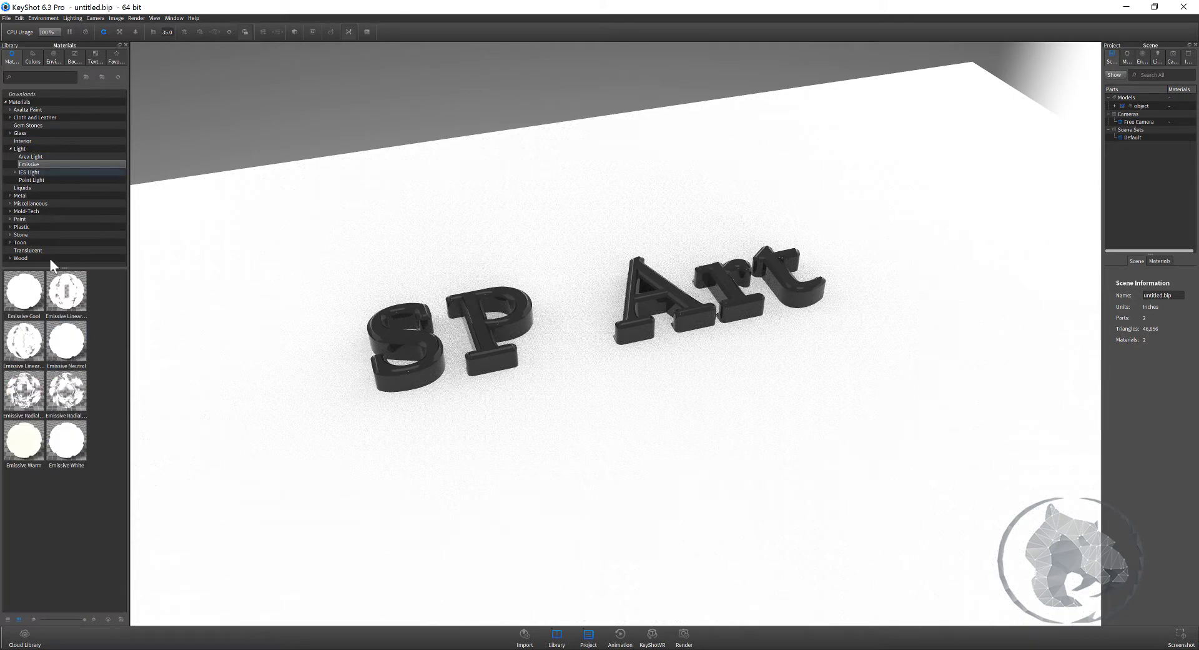
{"action": "left_click", "coordinate": [24, 203]}
{"action": "scroll", "coordinate": [75, 441], "scroll_direction": "down", "scroll_amount": 1}
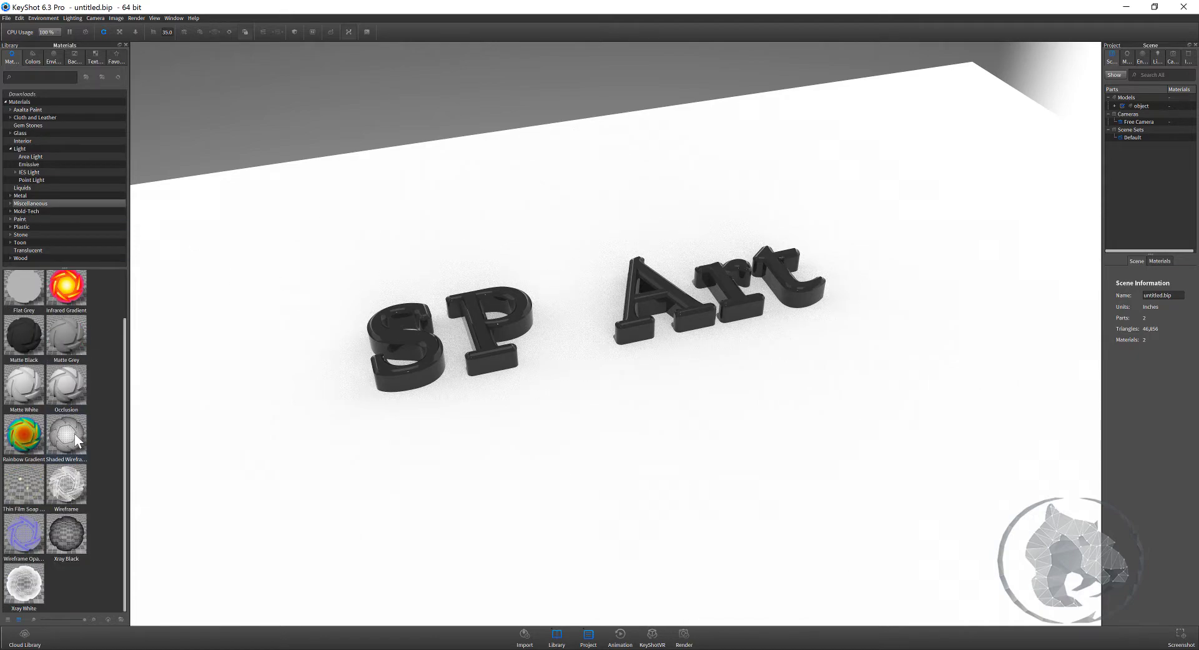
{"action": "left_click_drag", "start_coordinate": [43, 451], "coordinate": [225, 433]}
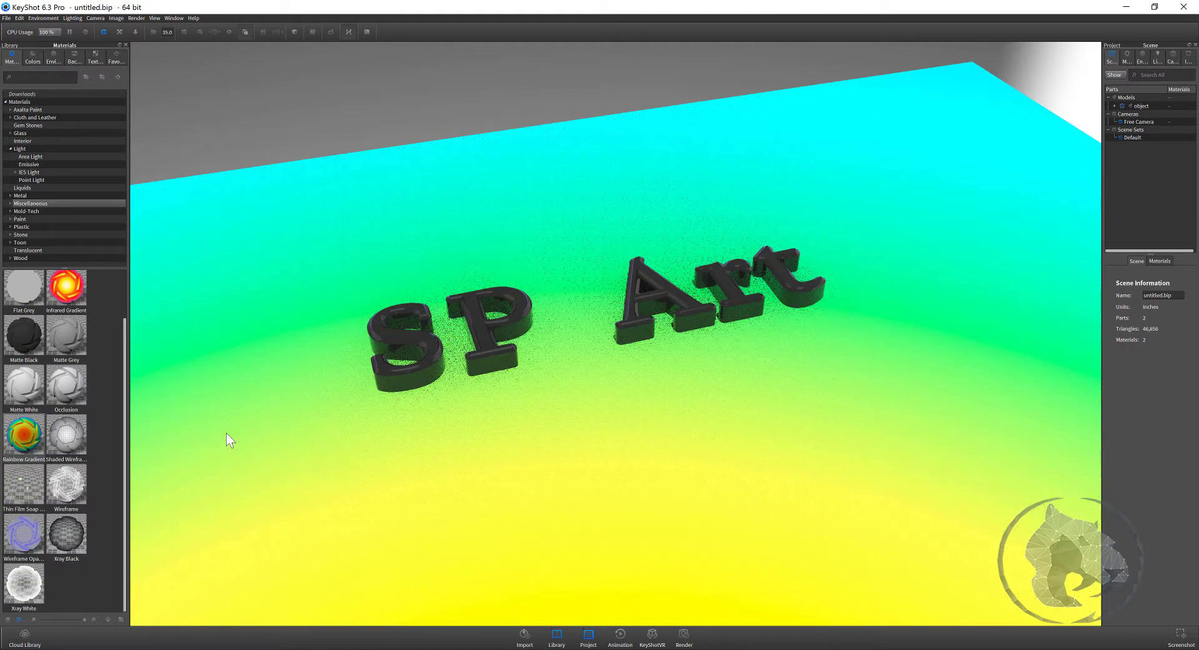
{"action": "left_click_drag", "start_coordinate": [66, 286], "coordinate": [291, 391]}
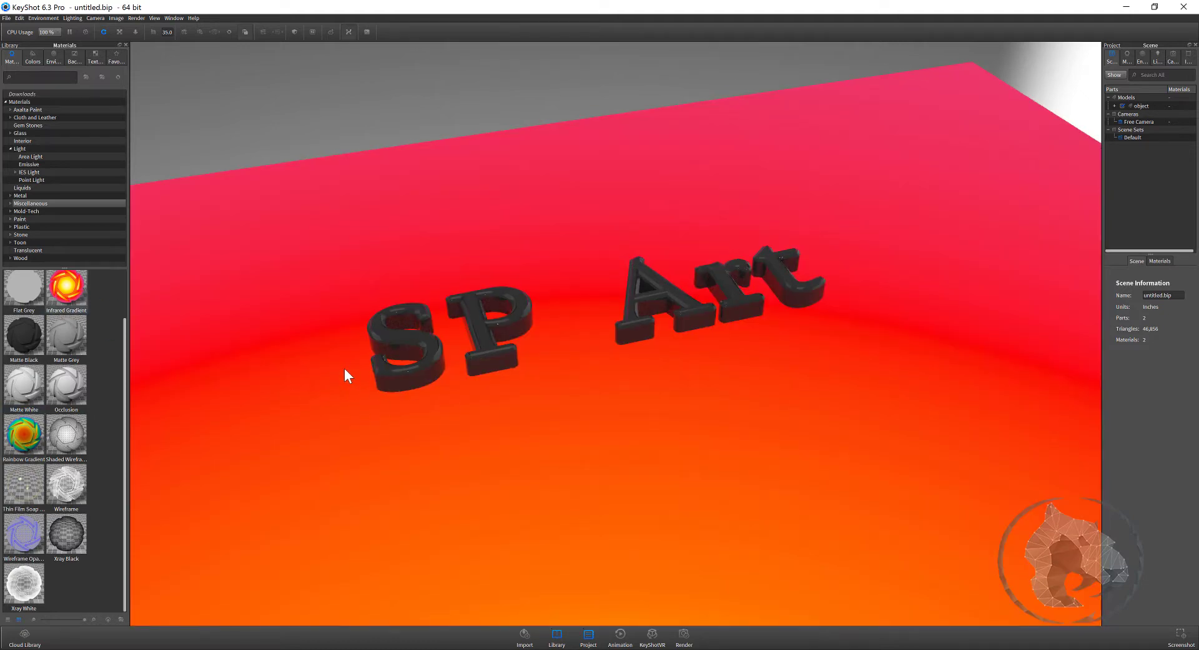
- Orbit and zoom the camera to an oblique view of the text
{"action": "left_click_drag", "start_coordinate": [594, 376], "coordinate": [534, 417]}
{"action": "scroll", "coordinate": [578, 366], "scroll_direction": "up", "scroll_amount": 3}
{"action": "scroll", "coordinate": [578, 366], "scroll_direction": "down", "scroll_amount": 2}
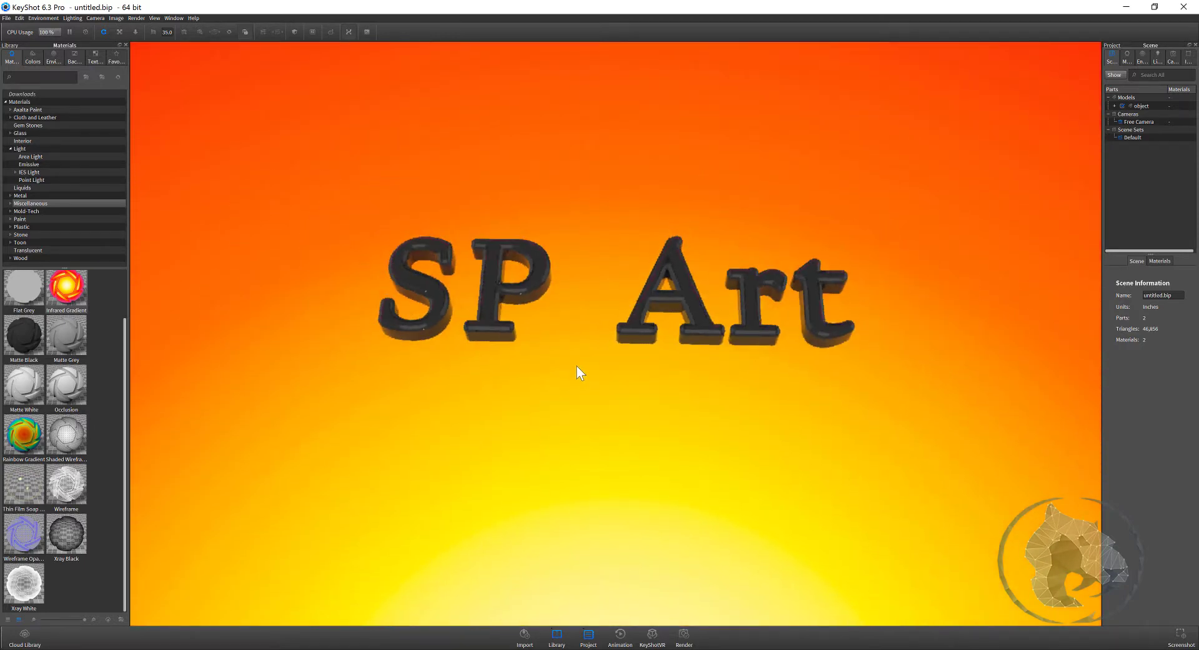
{"action": "scroll", "coordinate": [576, 366], "scroll_direction": "down", "scroll_amount": 2}
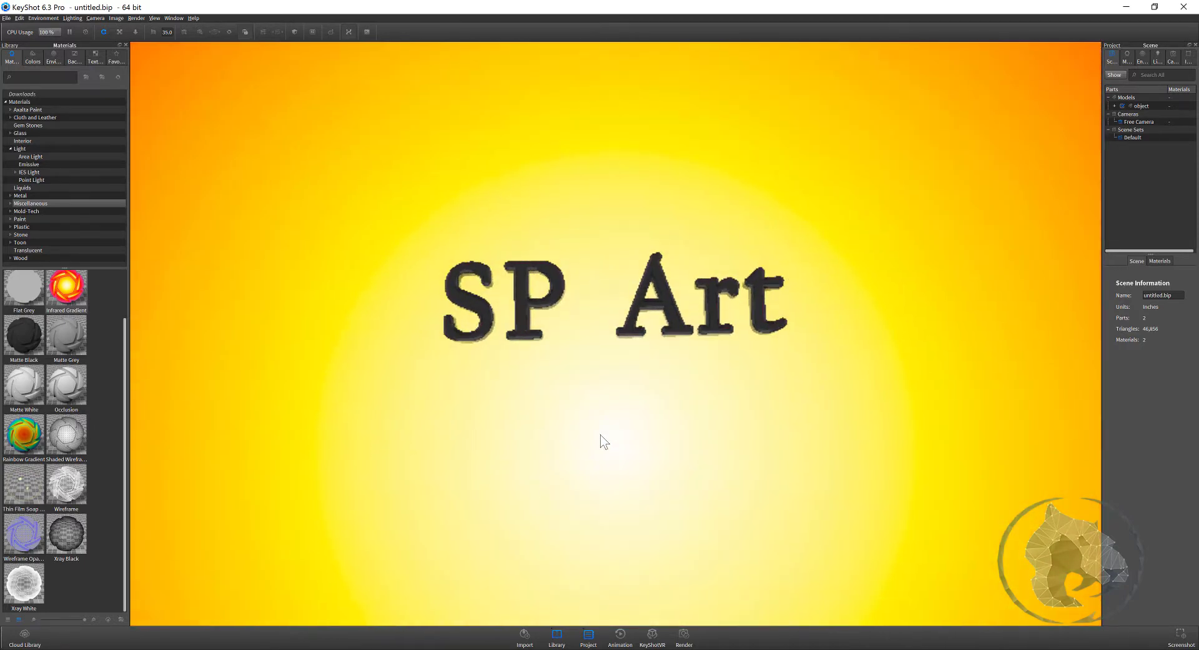
{"action": "scroll", "coordinate": [609, 435], "scroll_direction": "down", "scroll_amount": 3}
{"action": "left_click_drag", "start_coordinate": [767, 432], "coordinate": [788, 366]}
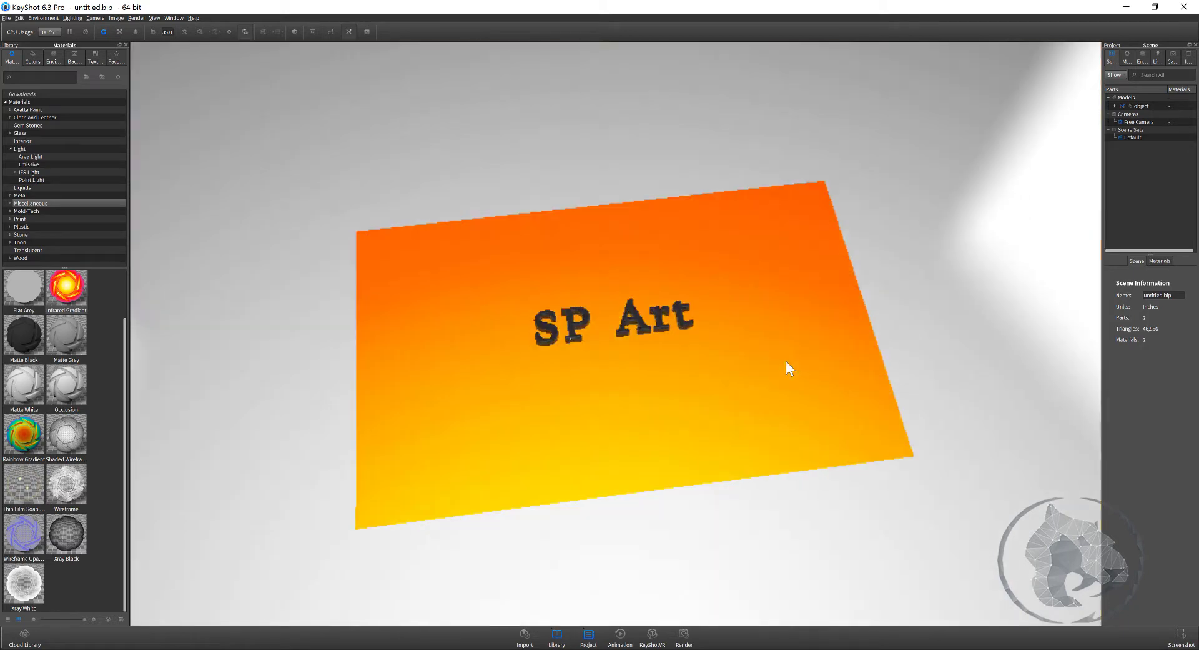
{"action": "scroll", "coordinate": [711, 302], "scroll_direction": "up", "scroll_amount": 2}
{"action": "scroll", "coordinate": [710, 302], "scroll_direction": "up", "scroll_amount": 3}
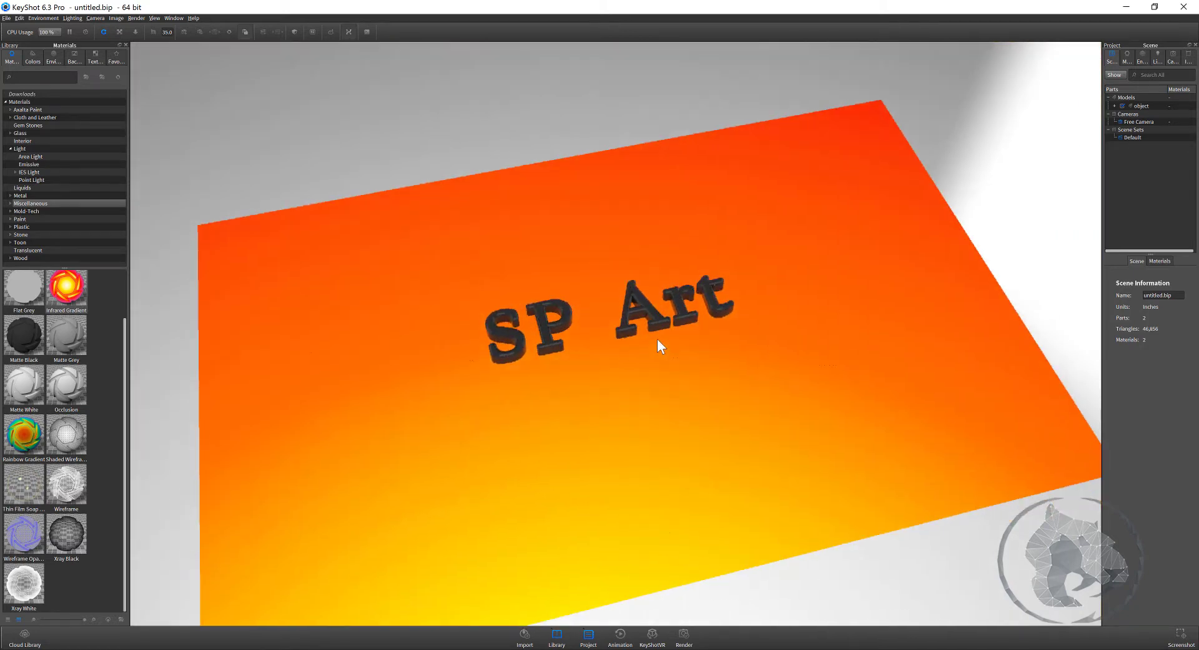
{"action": "scroll", "coordinate": [656, 339], "scroll_direction": "up", "scroll_amount": 2}
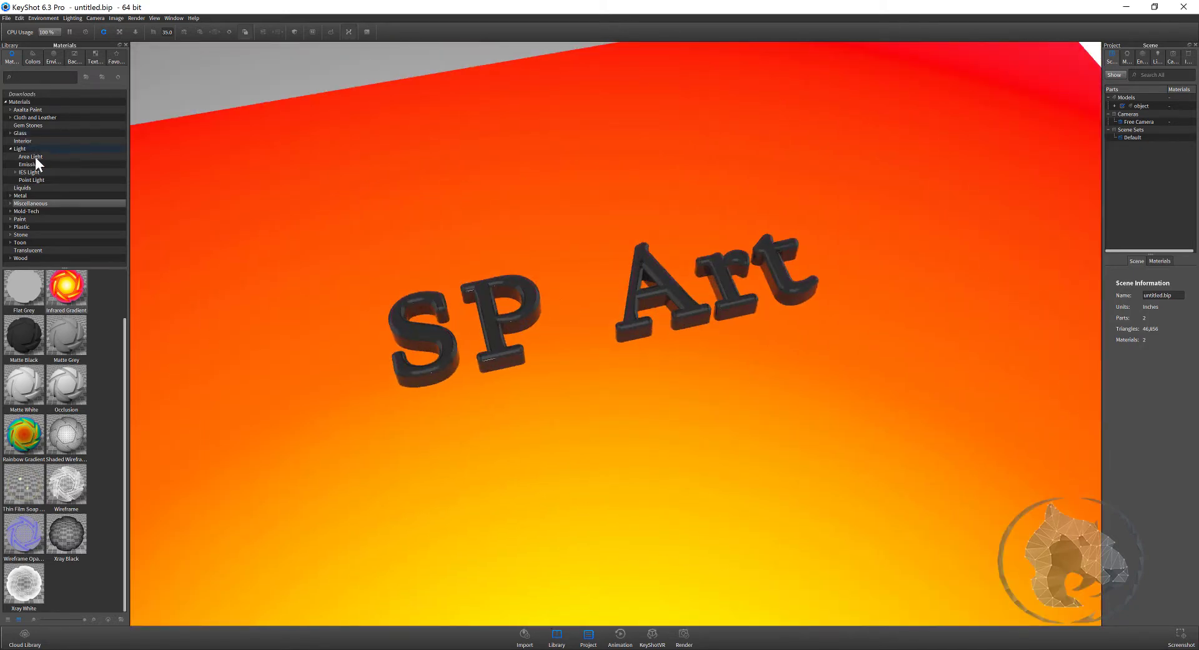
- Apply Glass Basic Red to the ground and Glass Cubes Red to the SP Art letters
{"action": "left_click", "coordinate": [23, 134]}
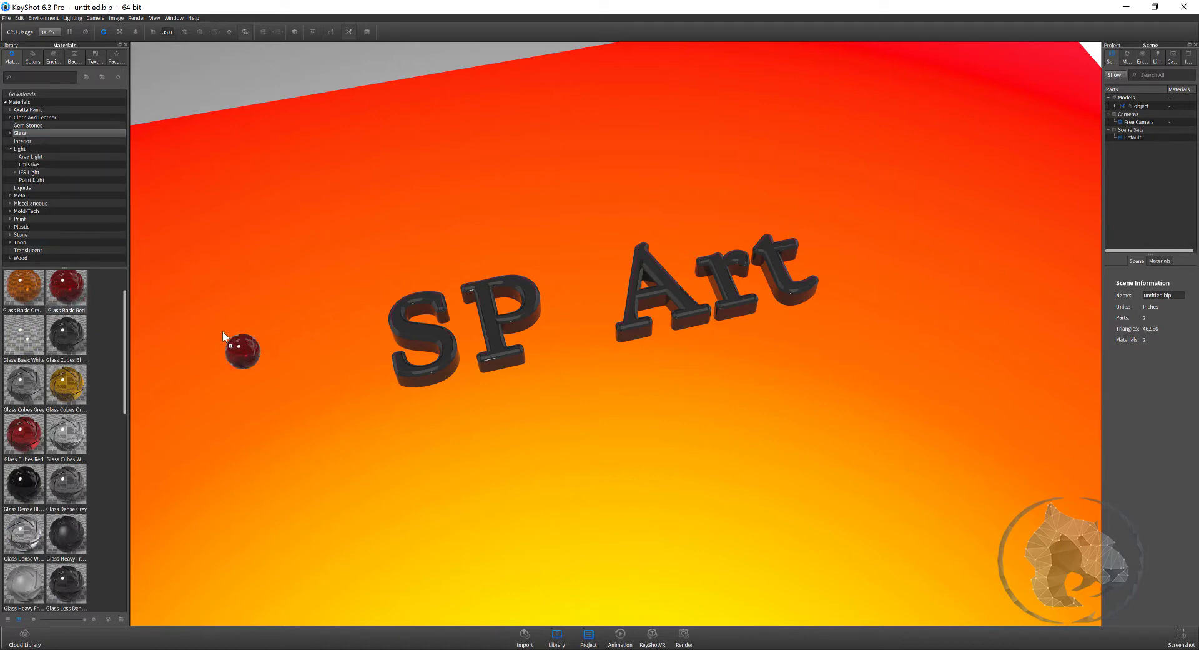
{"action": "left_click_drag", "start_coordinate": [66, 288], "coordinate": [269, 387]}
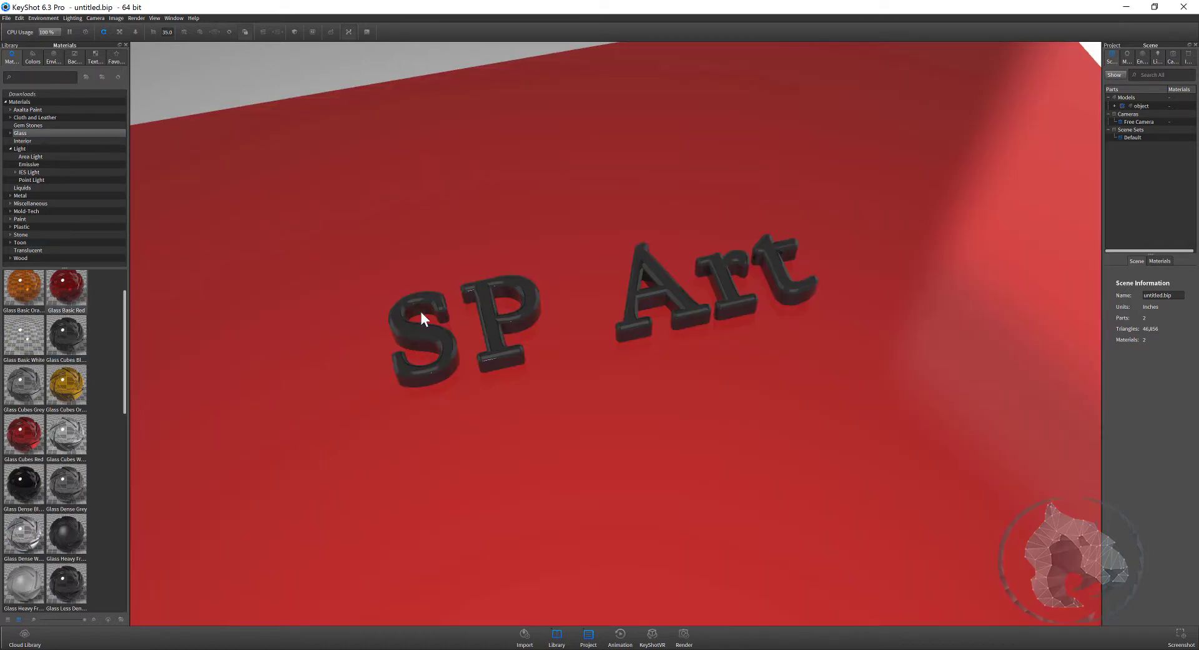
{"action": "left_click_drag", "start_coordinate": [24, 435], "coordinate": [427, 361]}
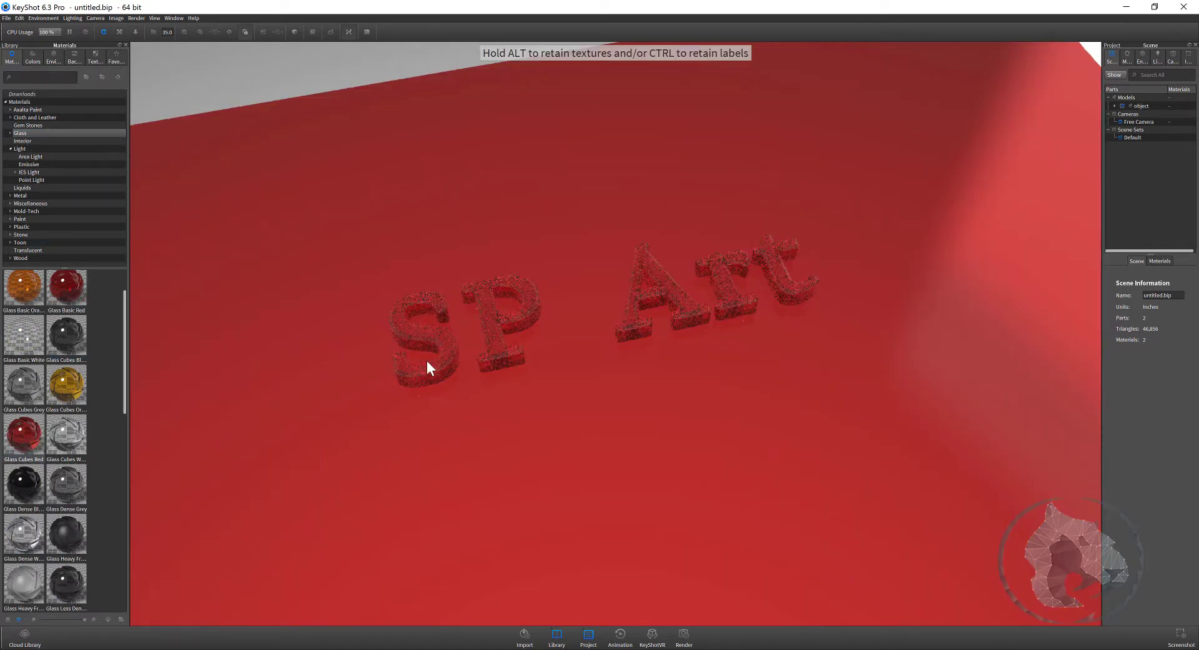
- Edit the letters' glass material and change its colour to blue (RGB 42, 59, 209)
{"action": "right_click", "coordinate": [406, 326]}
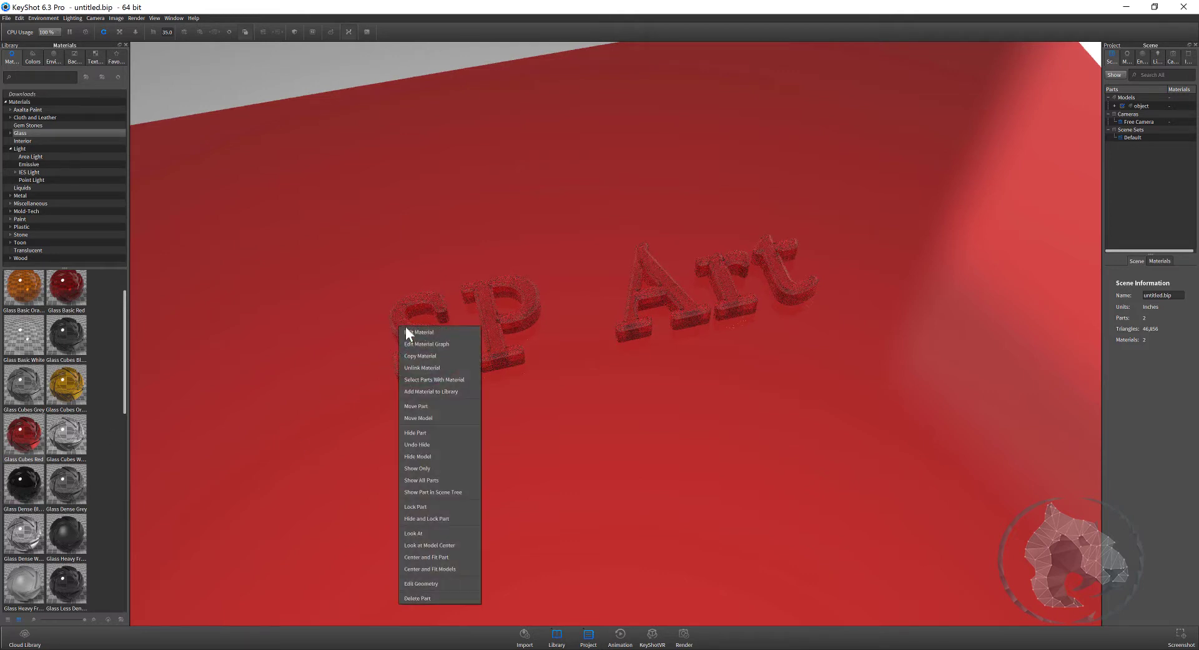
{"action": "left_click", "coordinate": [465, 341]}
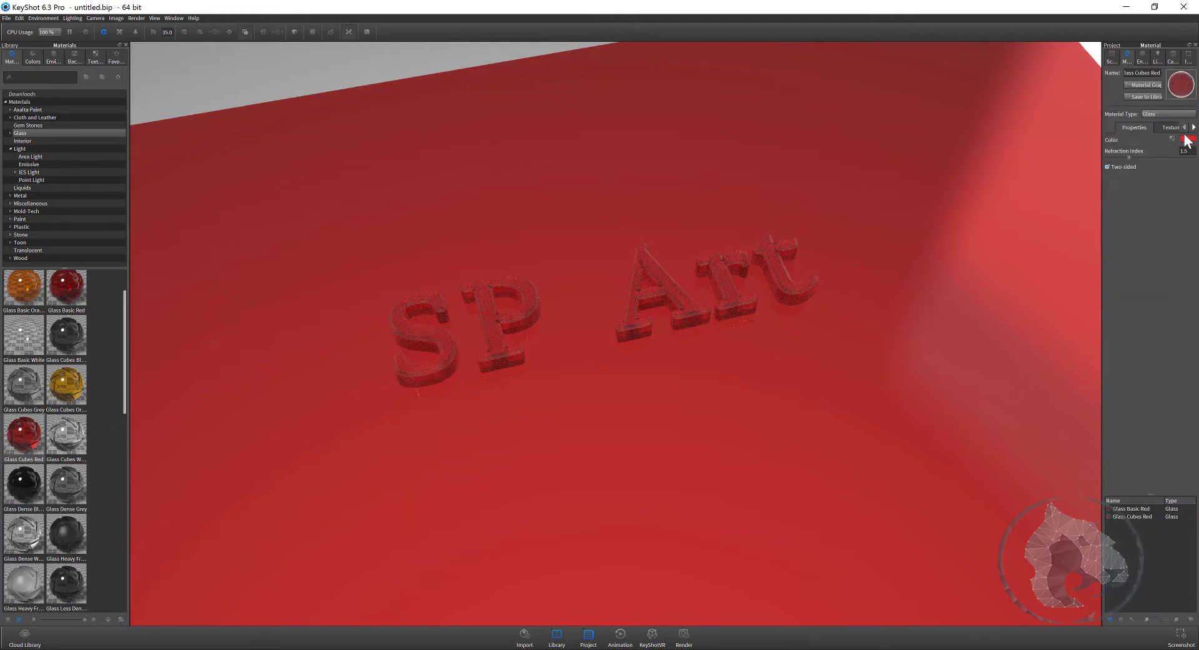
{"action": "left_click", "coordinate": [1187, 139]}
{"action": "left_click", "coordinate": [1157, 159]}
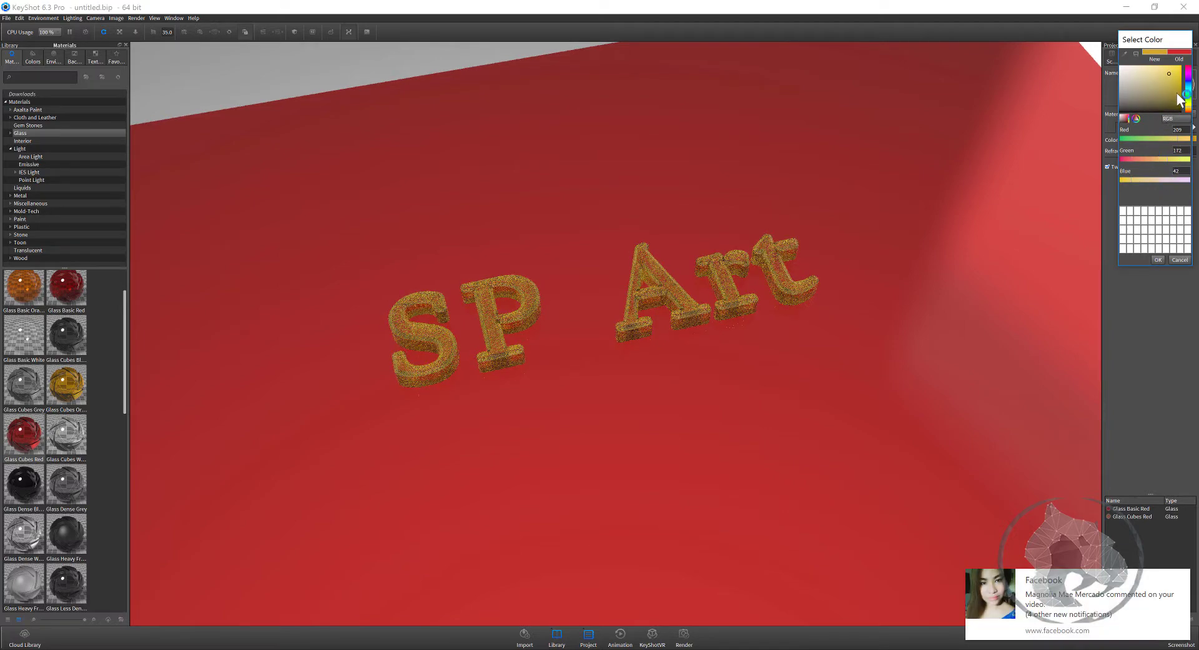
{"action": "left_click", "coordinate": [1184, 579]}
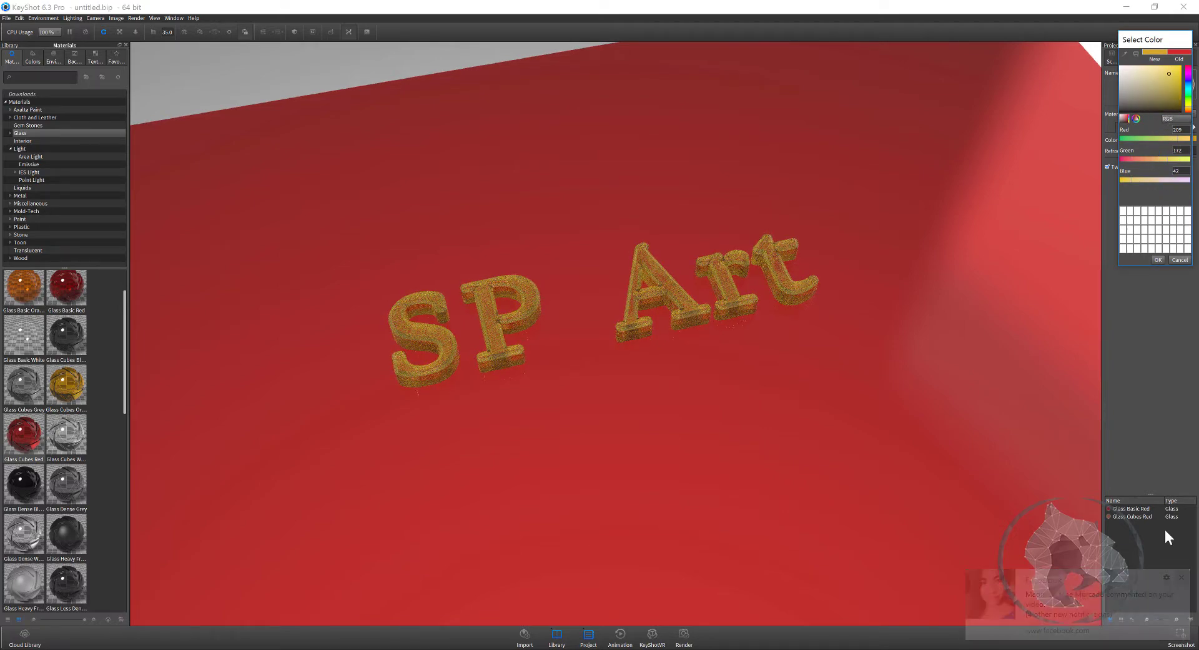
{"action": "left_click", "coordinate": [1190, 87]}
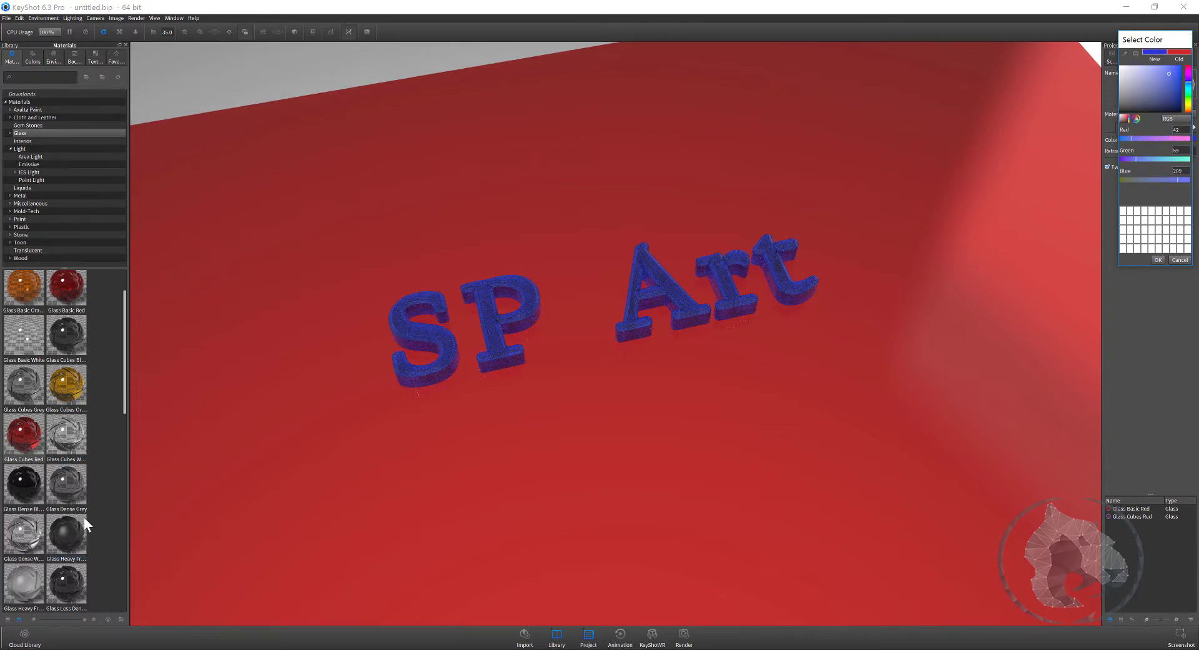
{"action": "left_click", "coordinate": [10, 219]}
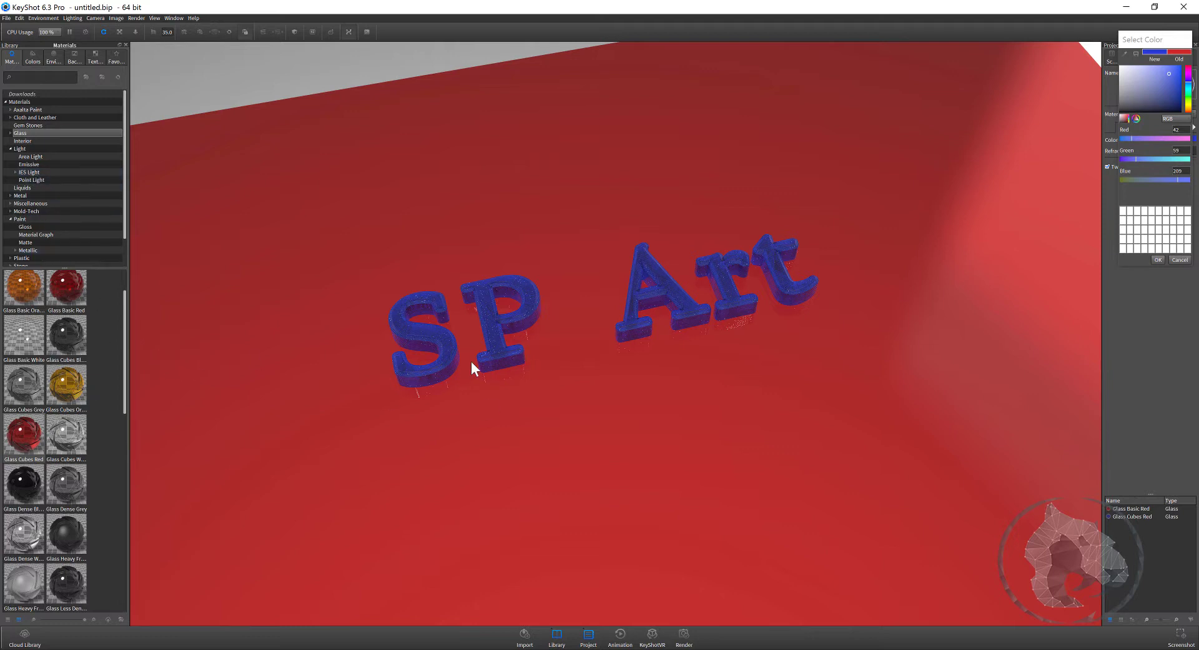
{"action": "left_click", "coordinate": [39, 155]}
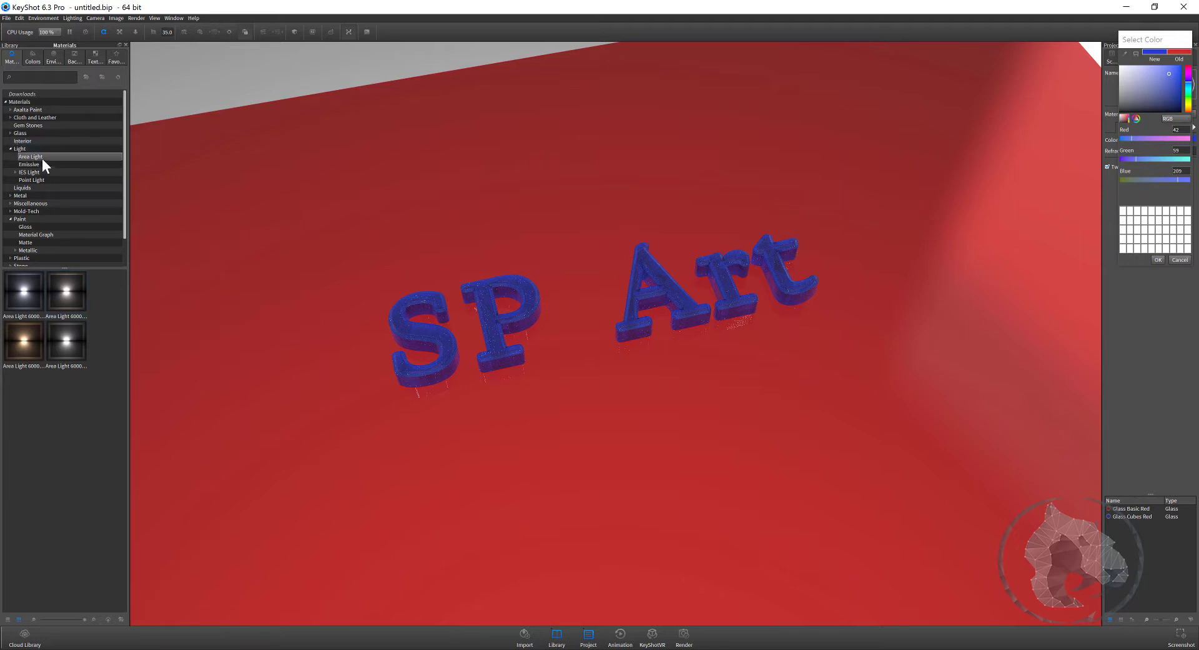
{"action": "left_click", "coordinate": [36, 161]}
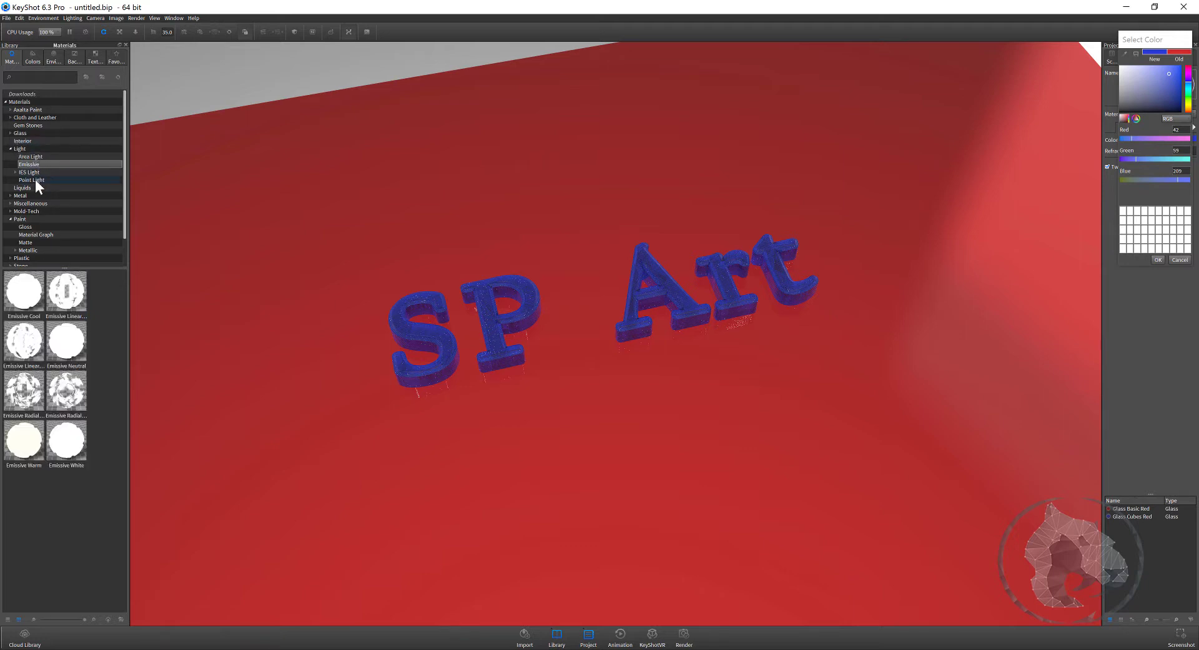
{"action": "left_click", "coordinate": [35, 180]}
{"action": "left_click_drag", "start_coordinate": [61, 302], "coordinate": [410, 334]}
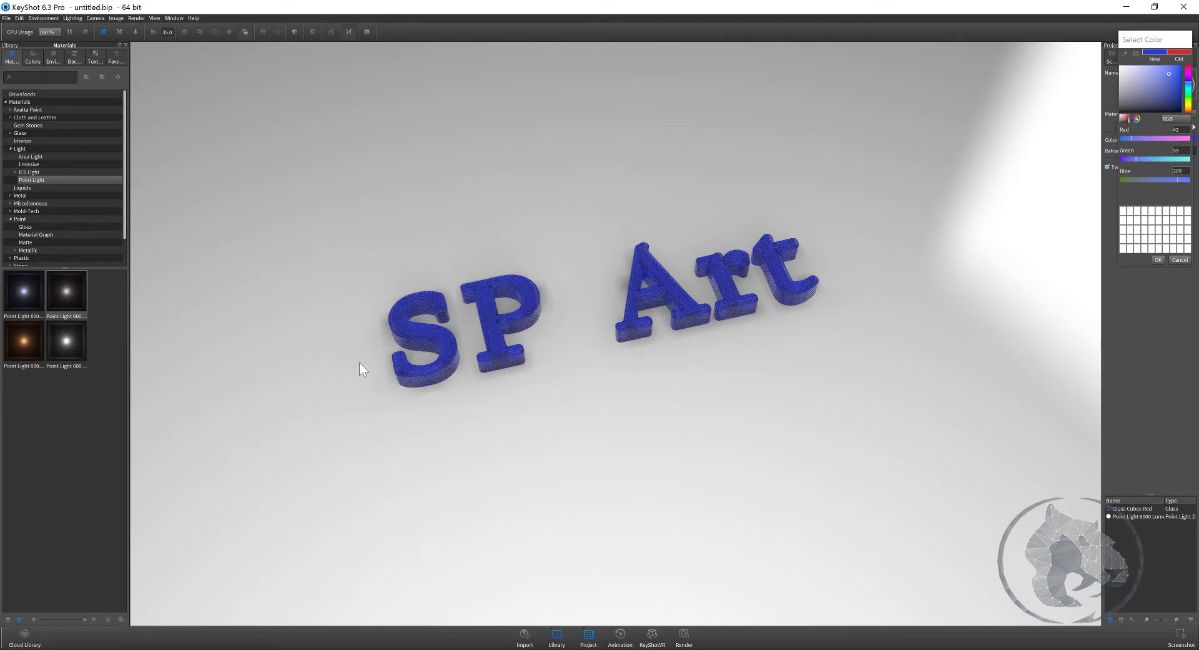
{"action": "scroll", "coordinate": [361, 358], "scroll_direction": "down", "scroll_amount": 3}
{"action": "scroll", "coordinate": [365, 358], "scroll_direction": "down", "scroll_amount": 3}
{"action": "scroll", "coordinate": [365, 358], "scroll_direction": "up", "scroll_amount": 2}
{"action": "scroll", "coordinate": [400, 349], "scroll_direction": "up", "scroll_amount": 2}
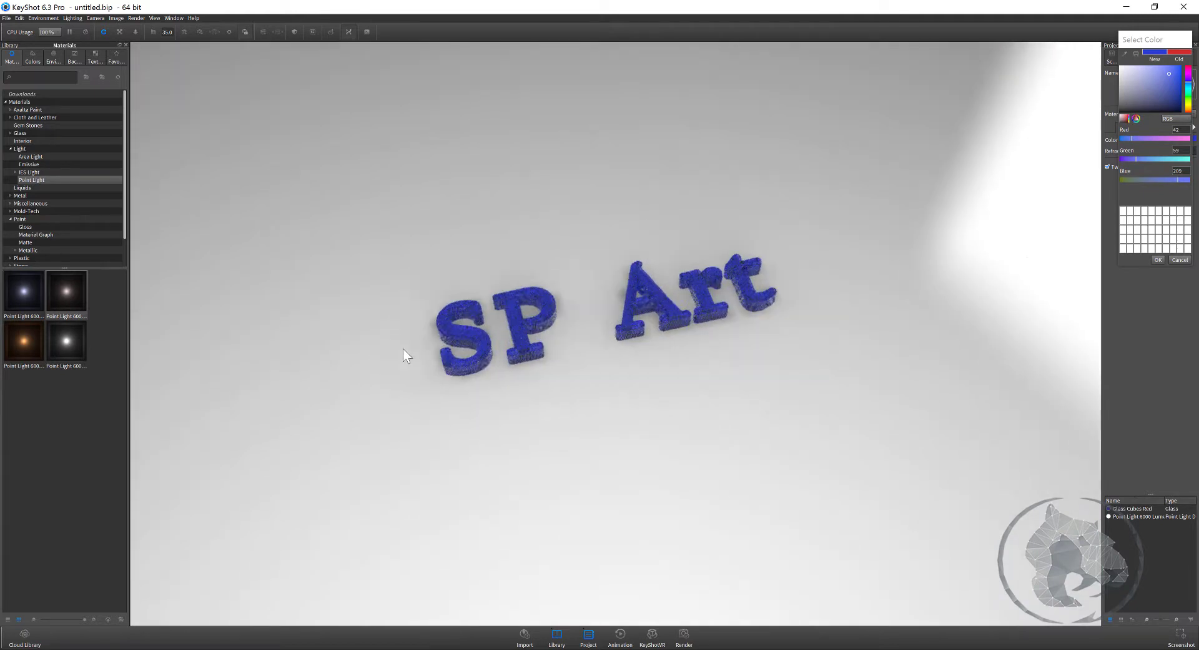
{"action": "scroll", "coordinate": [403, 347], "scroll_direction": "up", "scroll_amount": 3}
{"action": "left_click", "coordinate": [24, 189]}
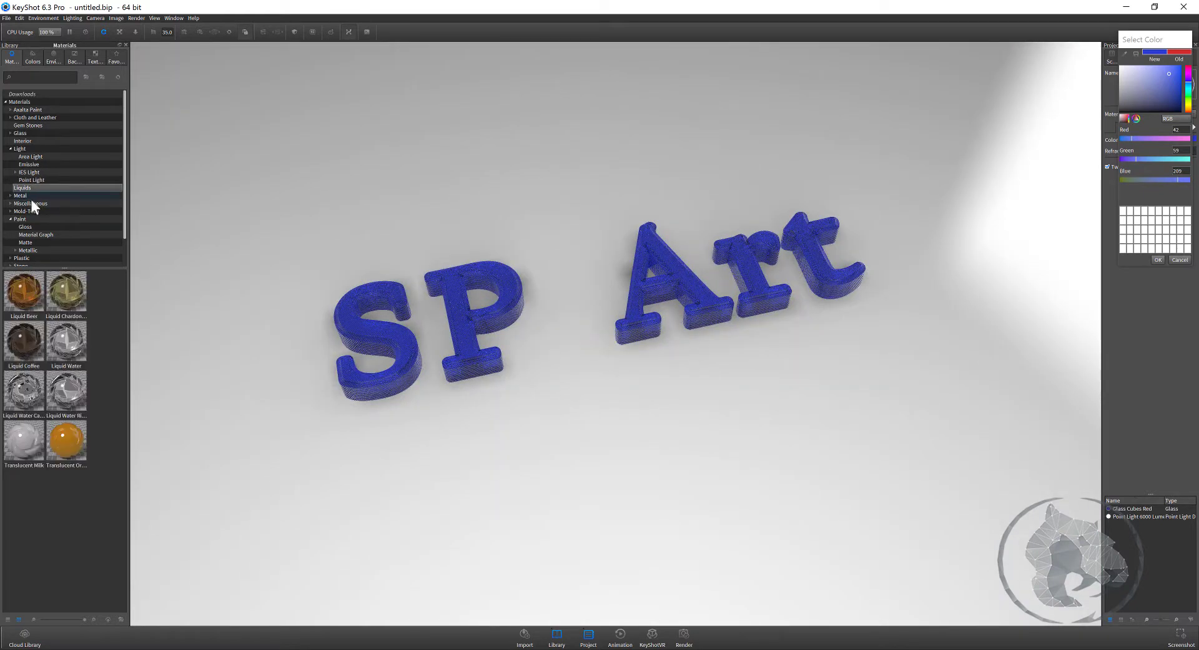
{"action": "mouse_move", "coordinate": [16, 287]}
{"action": "left_mouse_down"}
{"action": "mouse_move", "coordinate": [313, 313]}
{"action": "mouse_move", "coordinate": [302, 318]}
{"action": "left_mouse_up"}
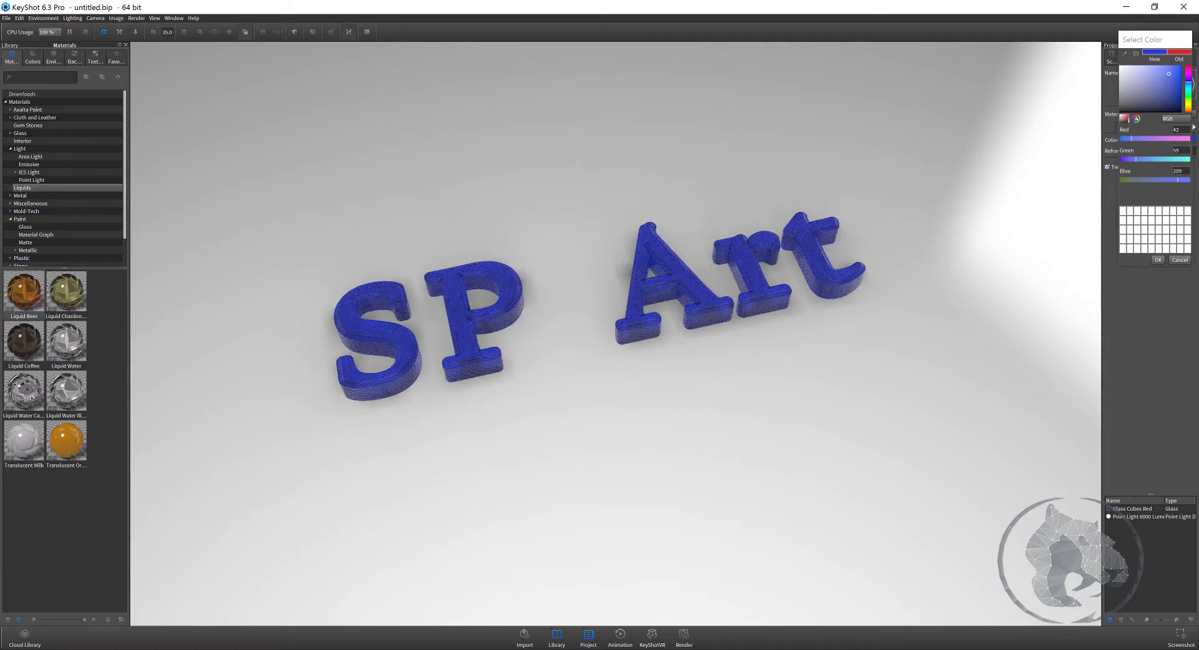
{"action": "left_click", "coordinate": [19, 17]}
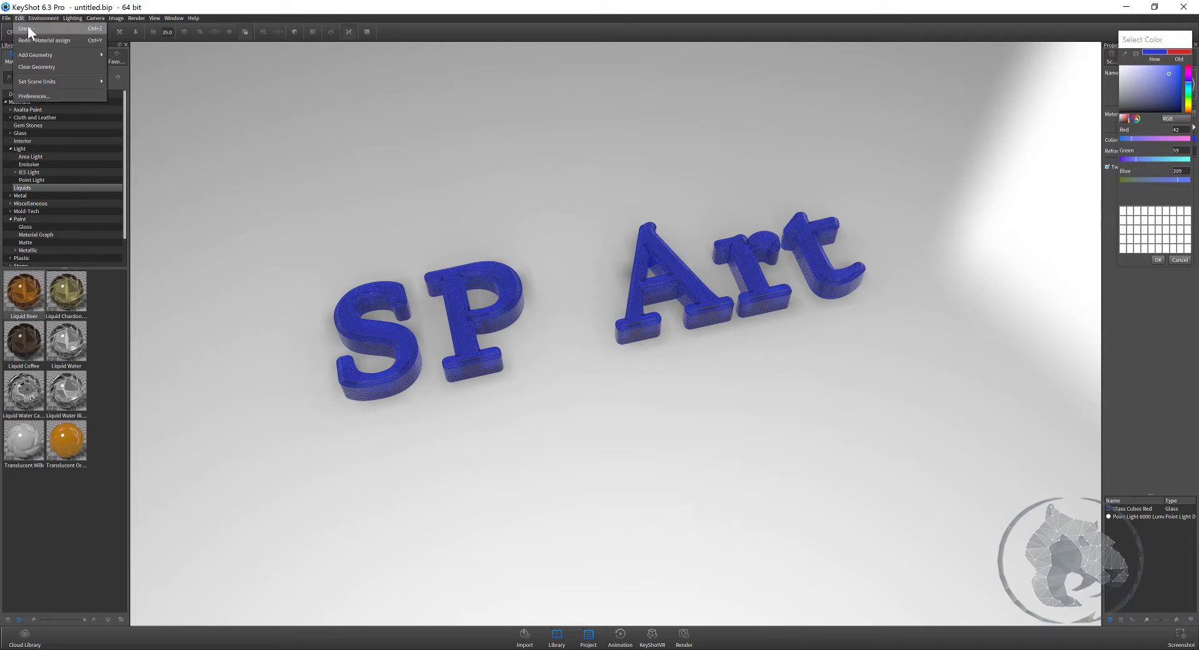
{"action": "left_click", "coordinate": [29, 27]}
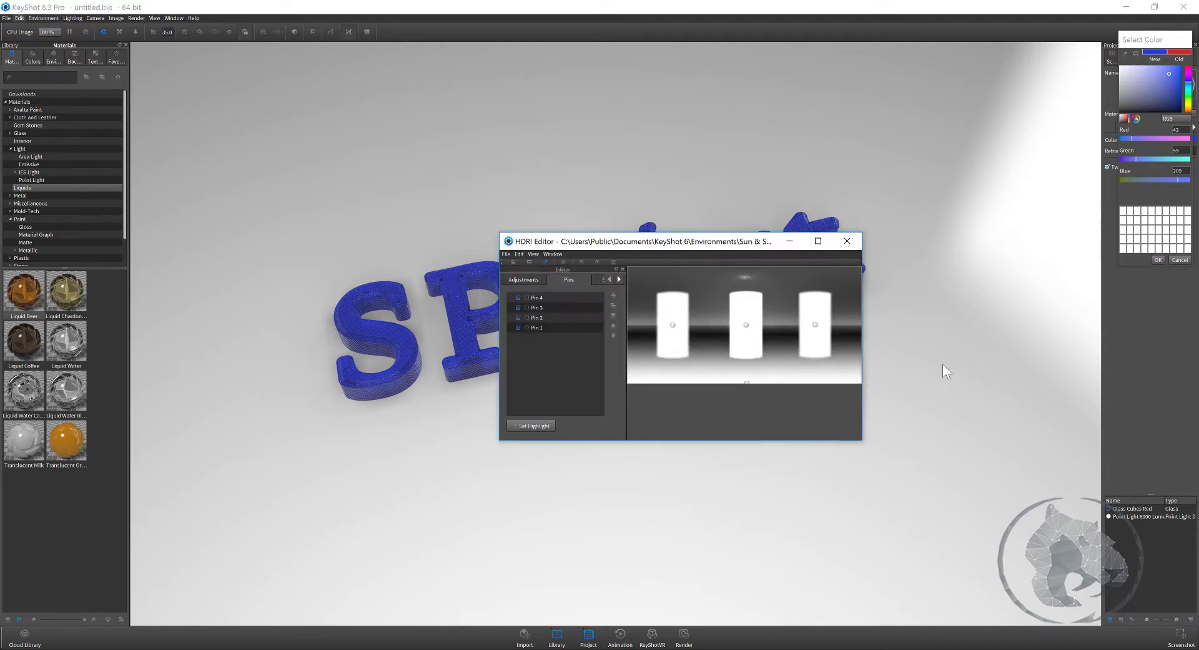
{"action": "left_click", "coordinate": [847, 240]}
{"action": "left_click", "coordinate": [19, 17]}
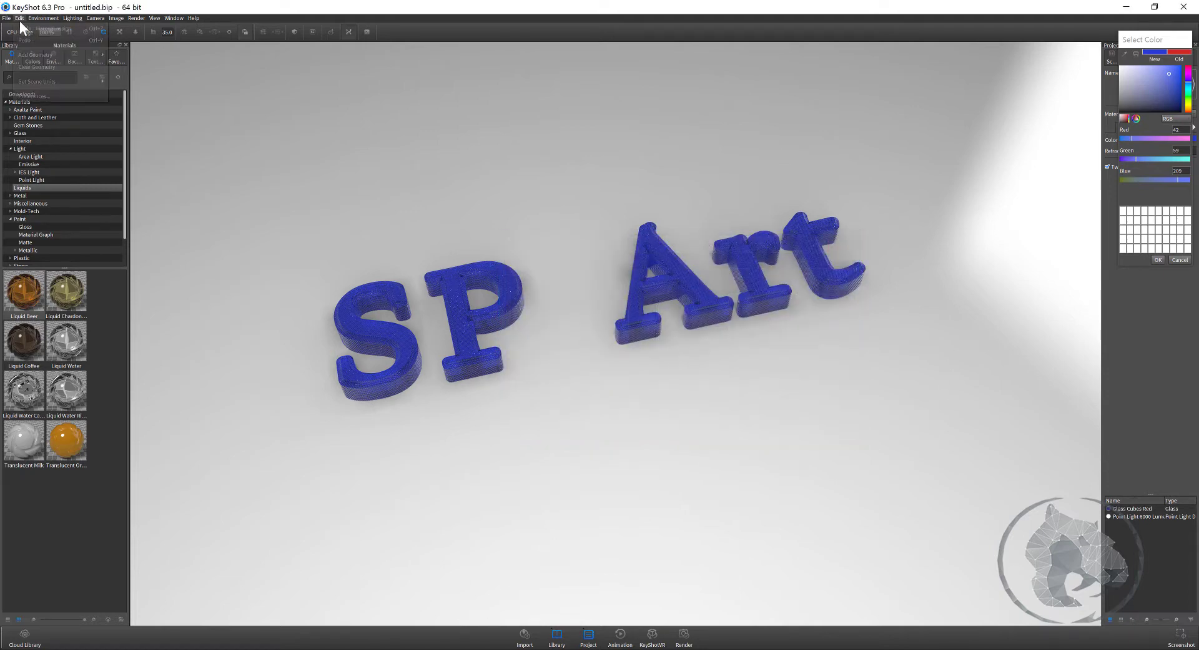
{"action": "left_click", "coordinate": [24, 28]}
{"action": "left_click", "coordinate": [19, 18]}
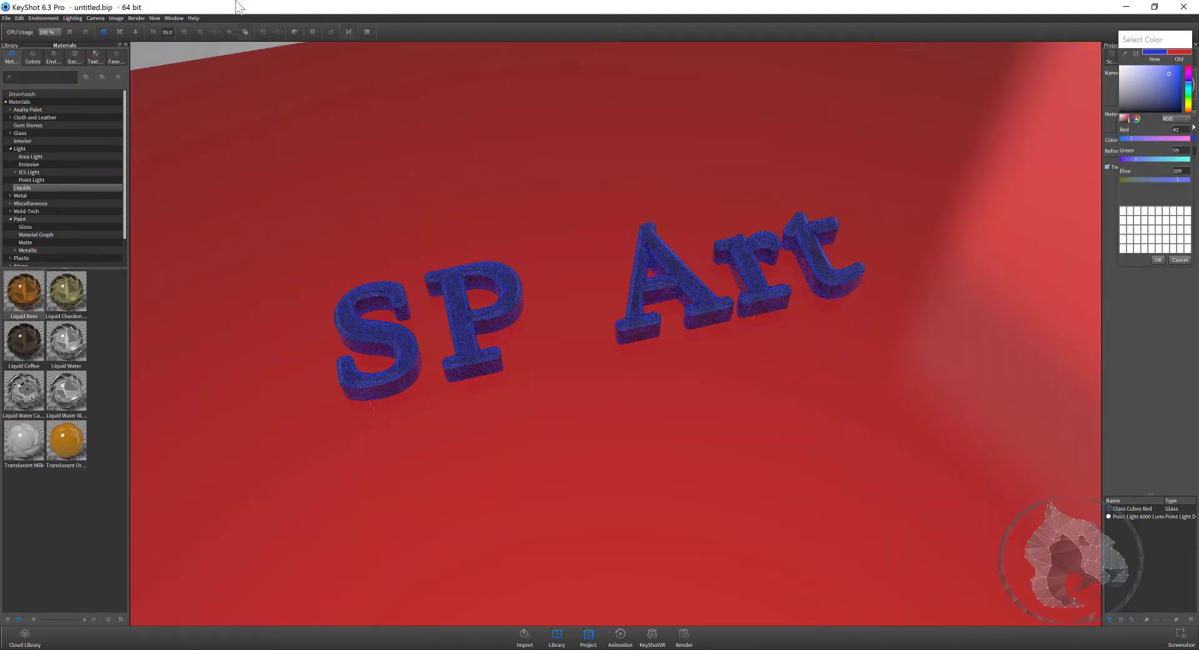
- Apply Gem Stone Ruby to both the text and the floor
{"action": "left_click", "coordinate": [27, 125]}
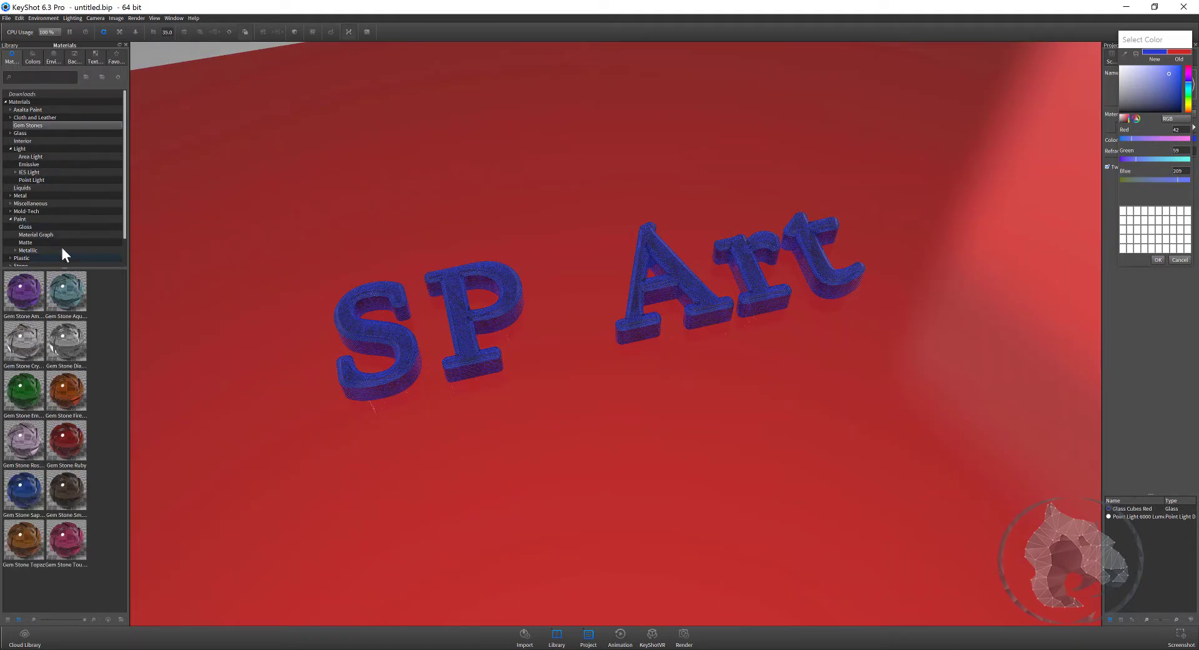
{"action": "left_click_drag", "start_coordinate": [65, 436], "coordinate": [393, 332]}
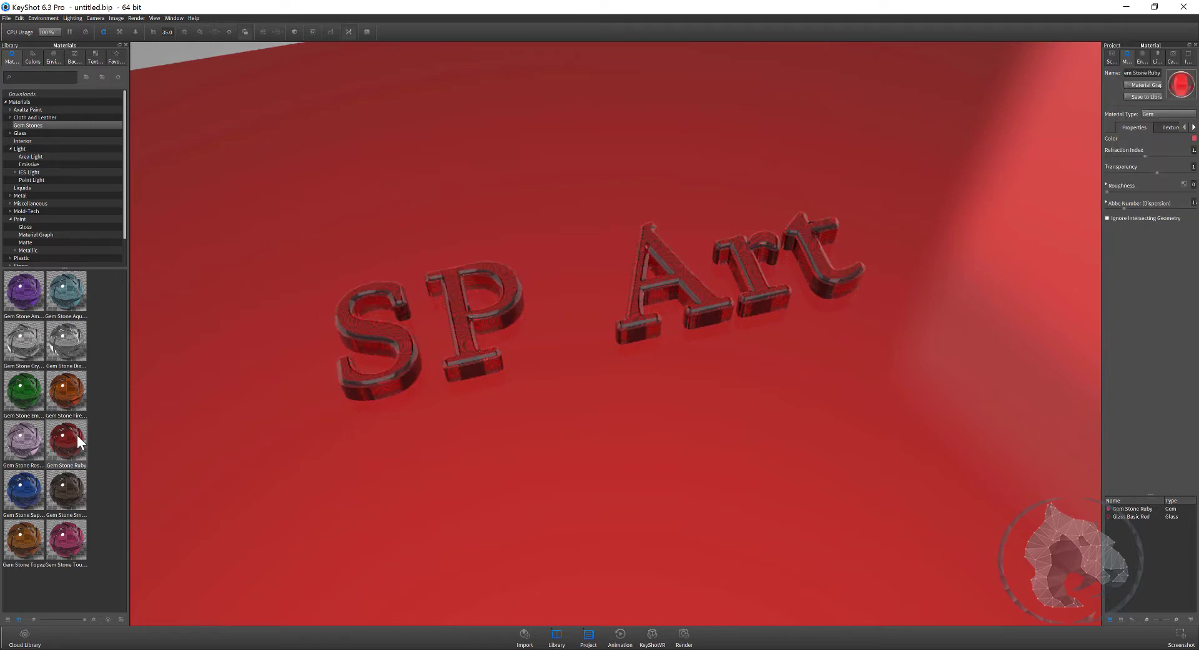
{"action": "left_click_drag", "start_coordinate": [77, 434], "coordinate": [214, 373]}
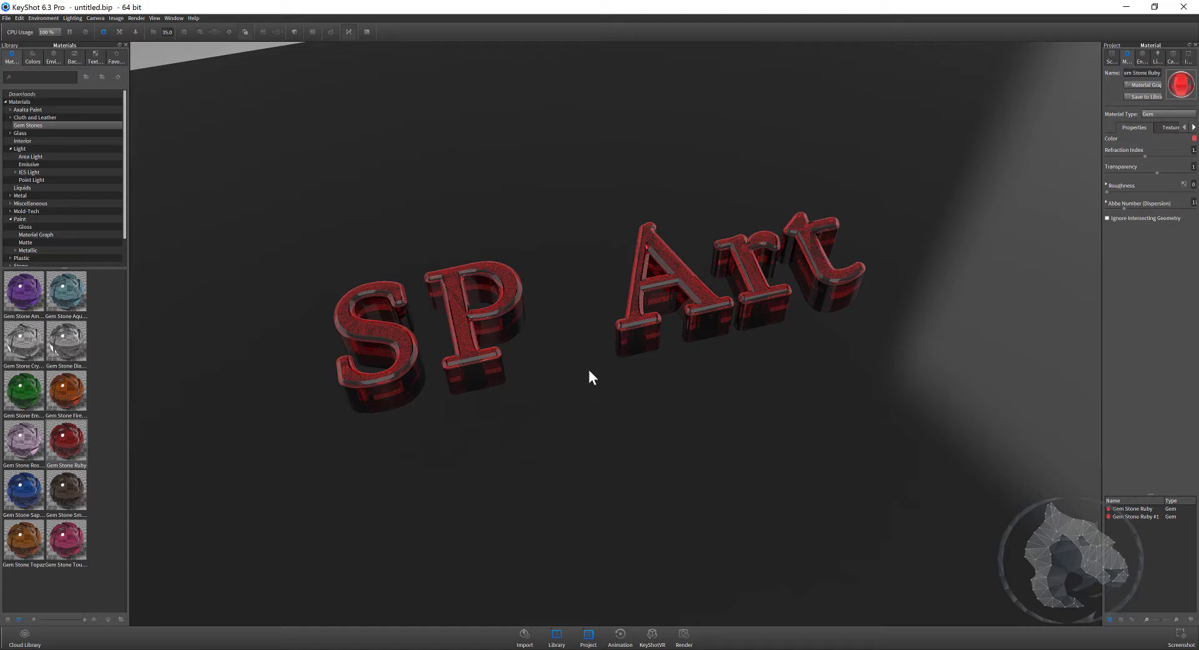
{"action": "scroll", "coordinate": [583, 365], "scroll_direction": "down", "scroll_amount": 3}
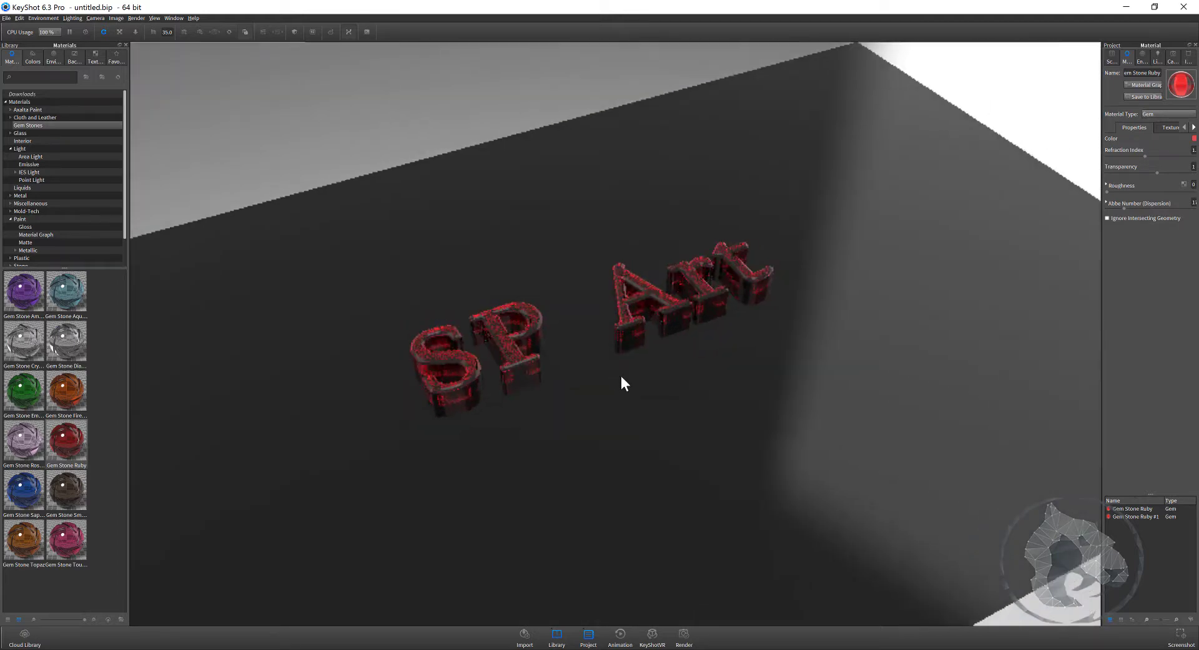
{"action": "left_click_drag", "start_coordinate": [621, 378], "coordinate": [272, 357]}
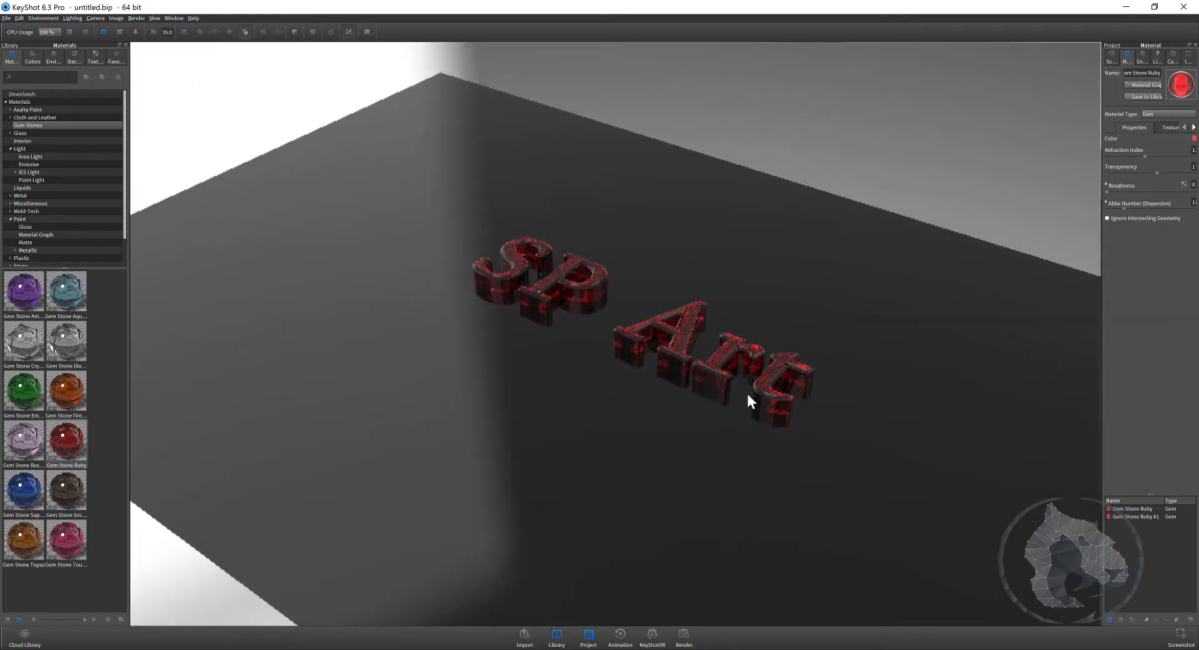
{"action": "mouse_move", "coordinate": [747, 394]}
{"action": "left_mouse_down"}
{"action": "mouse_move", "coordinate": [647, 328]}
{"action": "mouse_move", "coordinate": [743, 321]}
{"action": "left_mouse_up"}
{"action": "scroll", "coordinate": [504, 249], "scroll_direction": "up", "scroll_amount": 2}
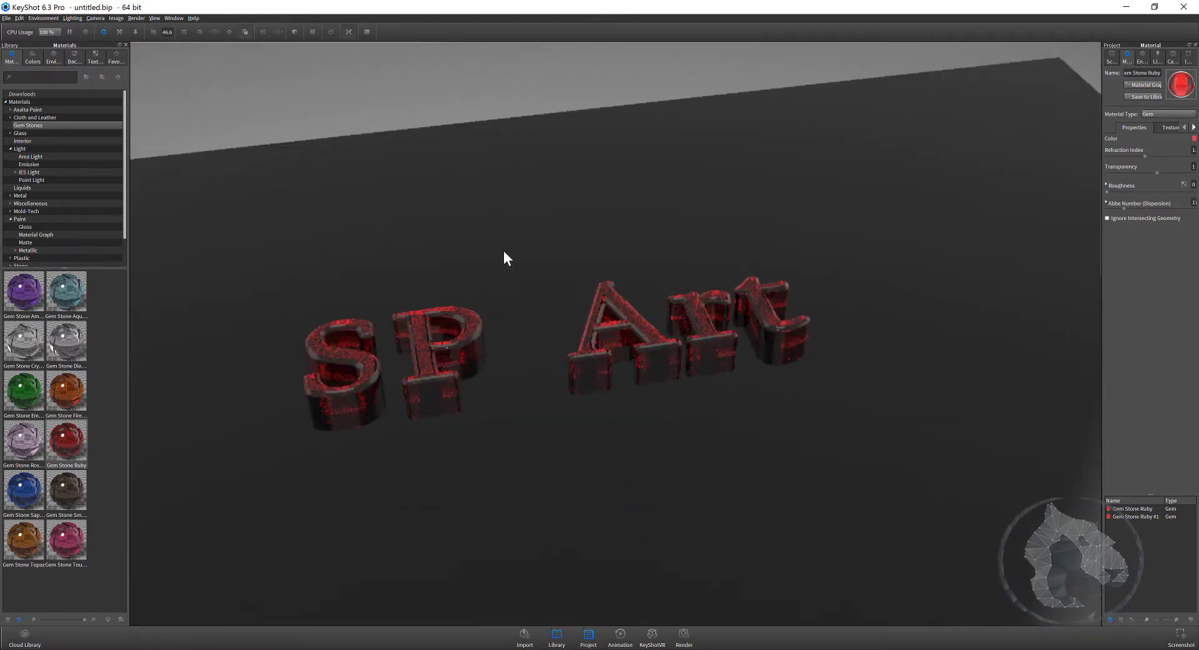
{"action": "left_click_drag", "start_coordinate": [586, 263], "coordinate": [567, 287]}
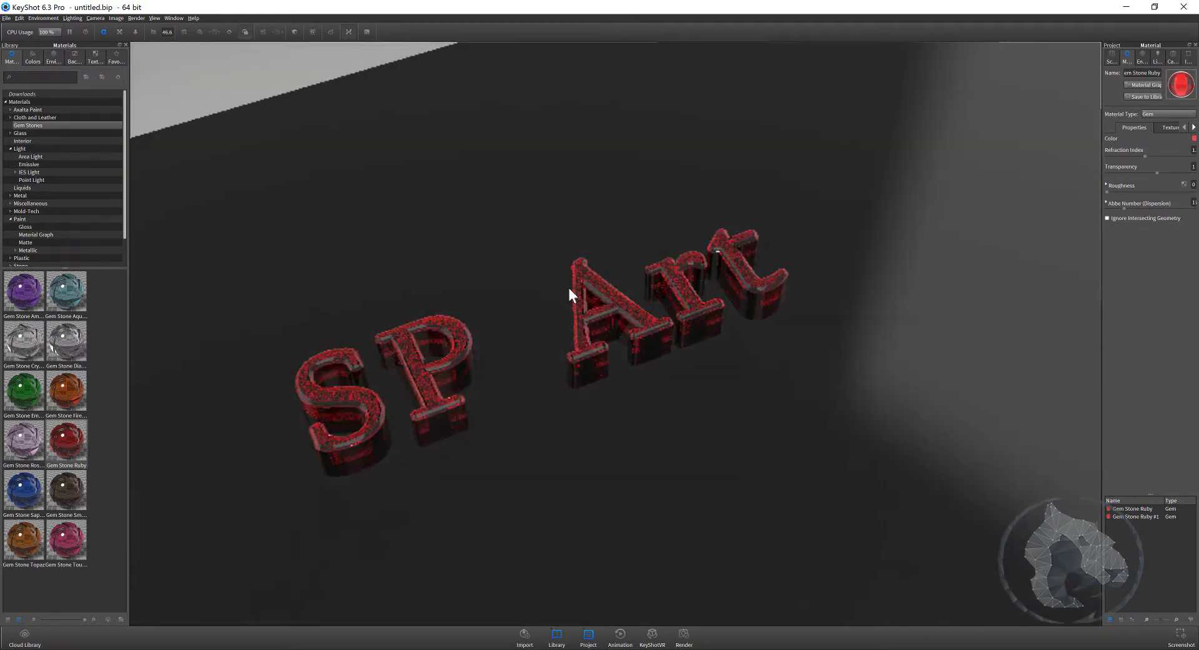
- Try Aquamarine on the text, then settle on Gem Stone Emerald
{"action": "left_click_drag", "start_coordinate": [50, 317], "coordinate": [338, 396]}
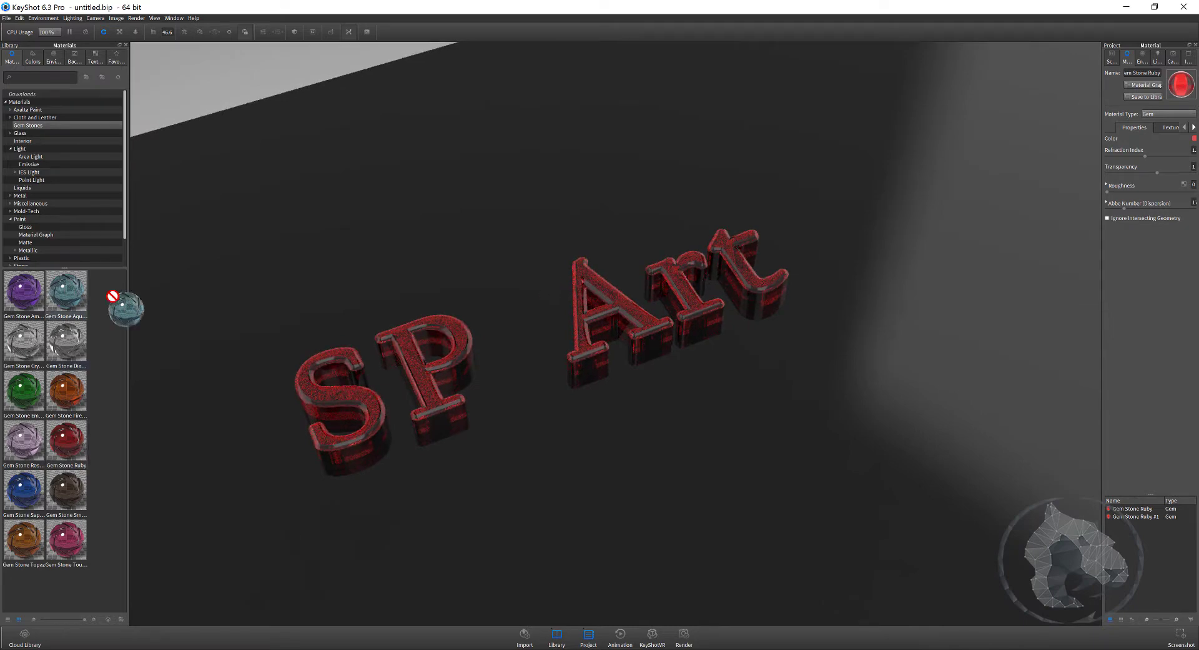
{"action": "left_click_drag", "start_coordinate": [597, 412], "coordinate": [412, 415]}
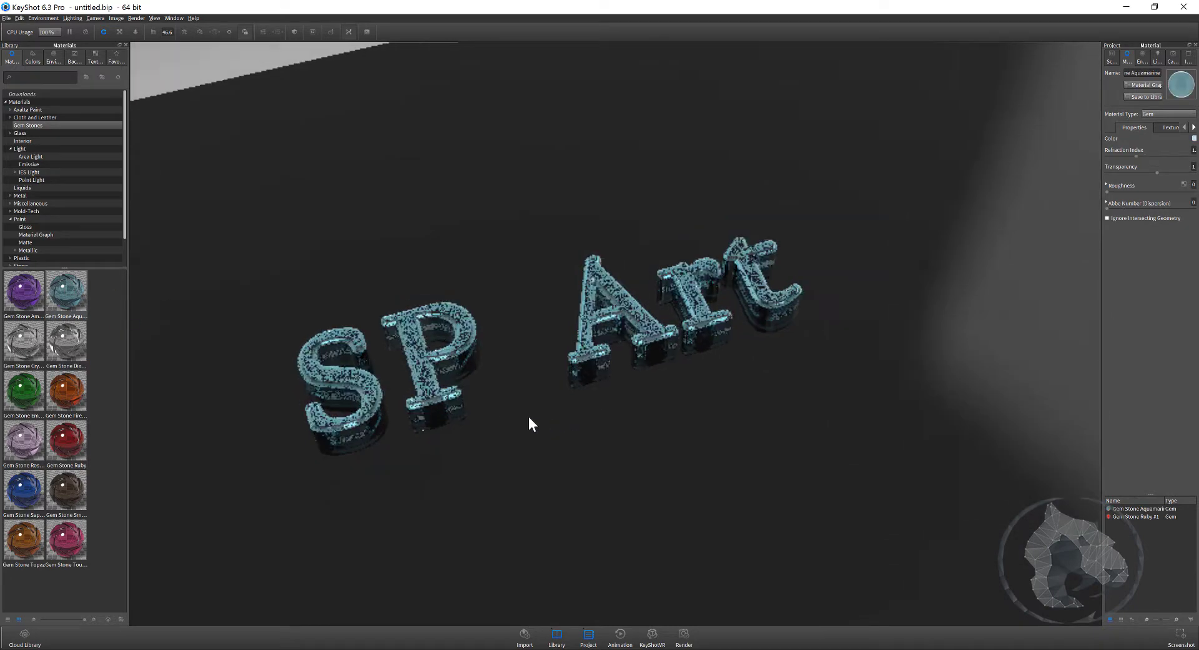
{"action": "left_click_drag", "start_coordinate": [24, 381], "coordinate": [365, 317]}
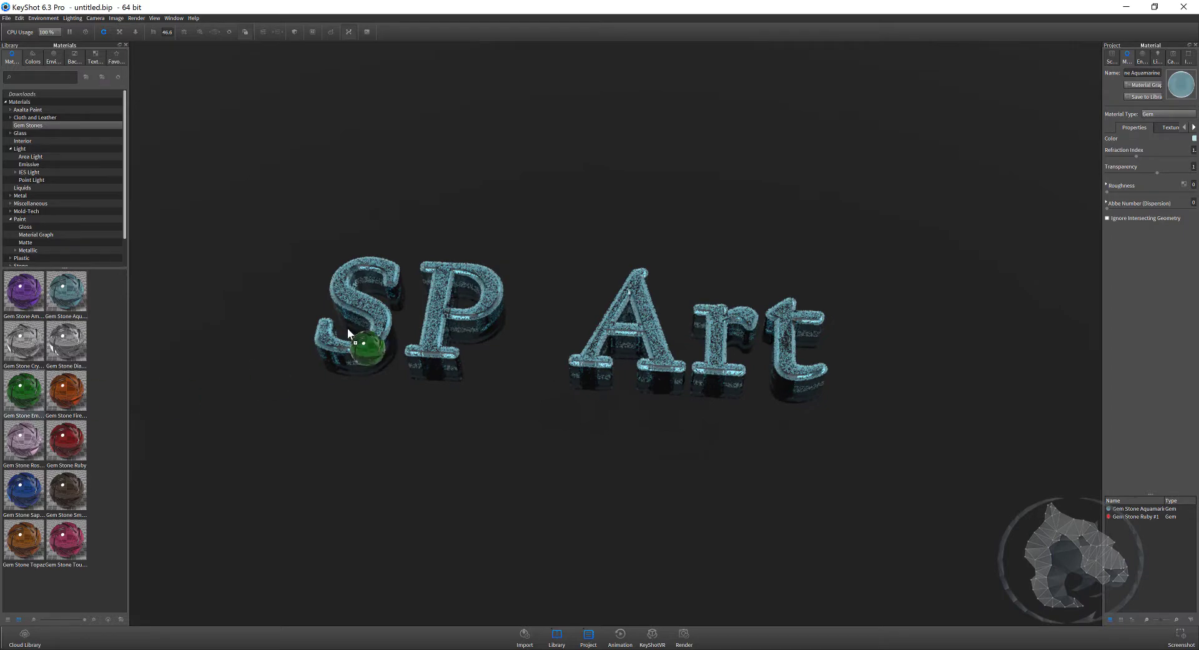
{"action": "left_click_drag", "start_coordinate": [418, 431], "coordinate": [471, 408]}
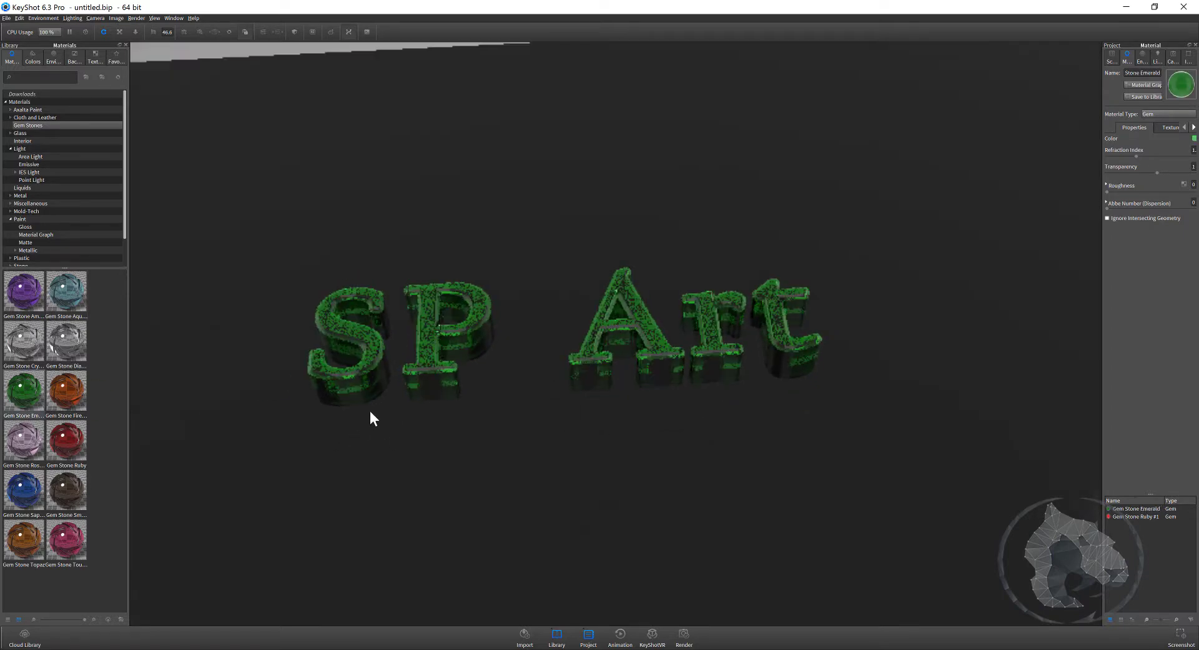
{"action": "scroll", "coordinate": [471, 407], "scroll_direction": "up", "scroll_amount": 2}
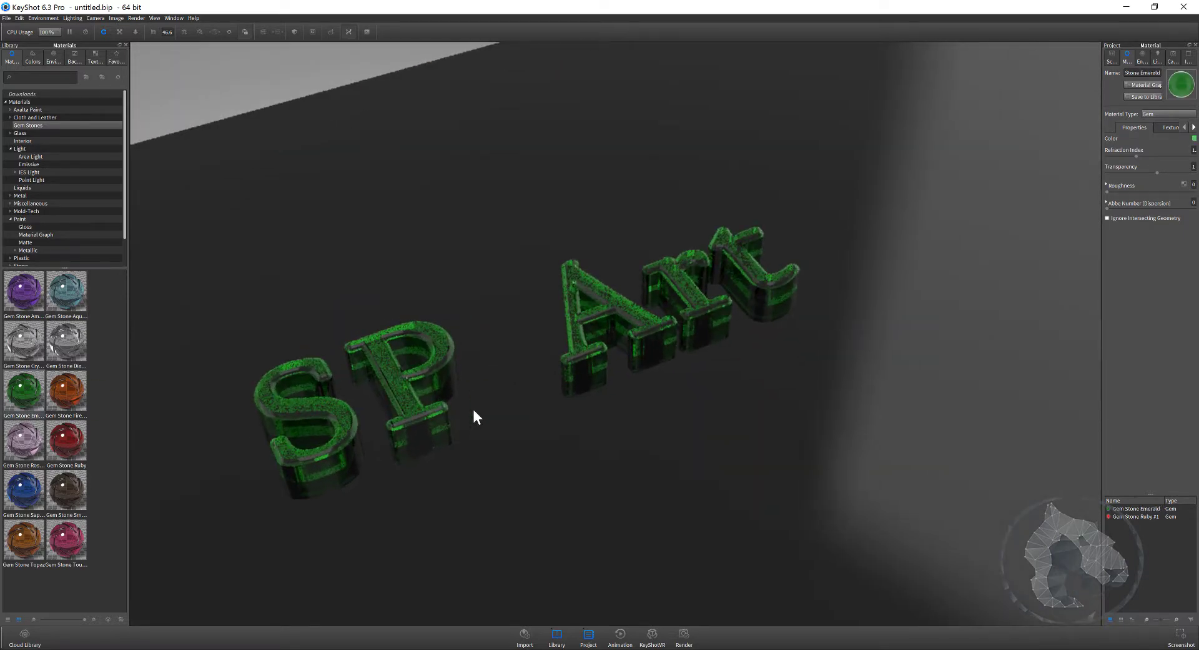
{"action": "right_click", "coordinate": [525, 458]}
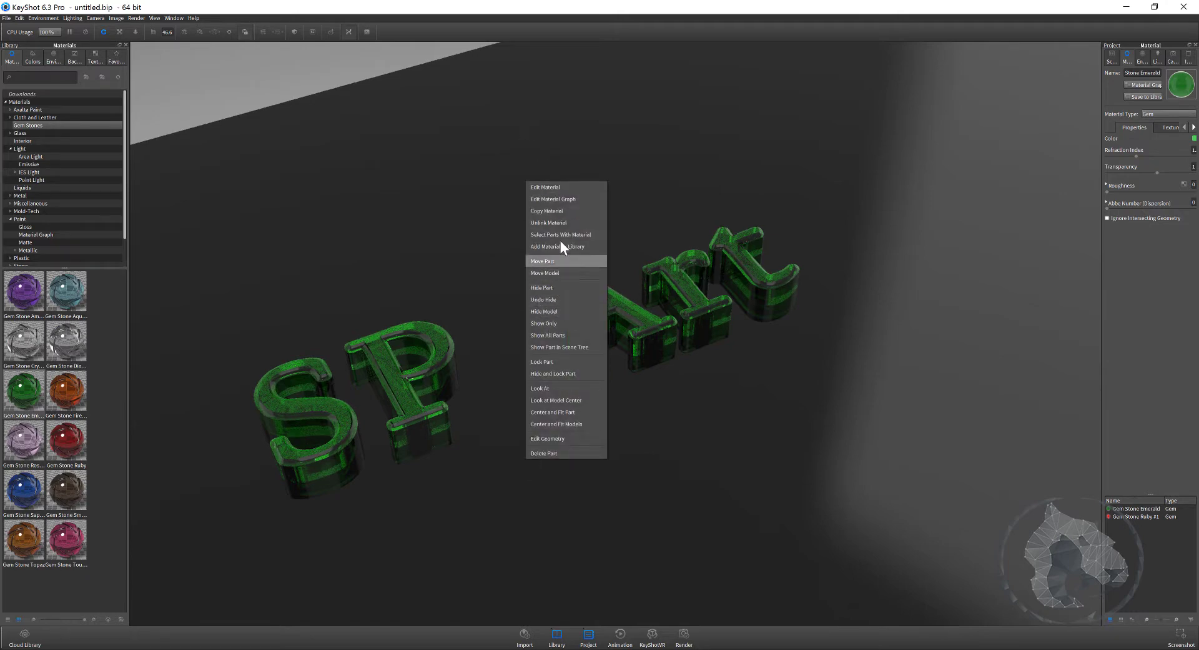
- Orbit to a low oblique view of the emerald letters, then show the Environment and Scene panels
{"action": "left_click", "coordinate": [556, 291]}
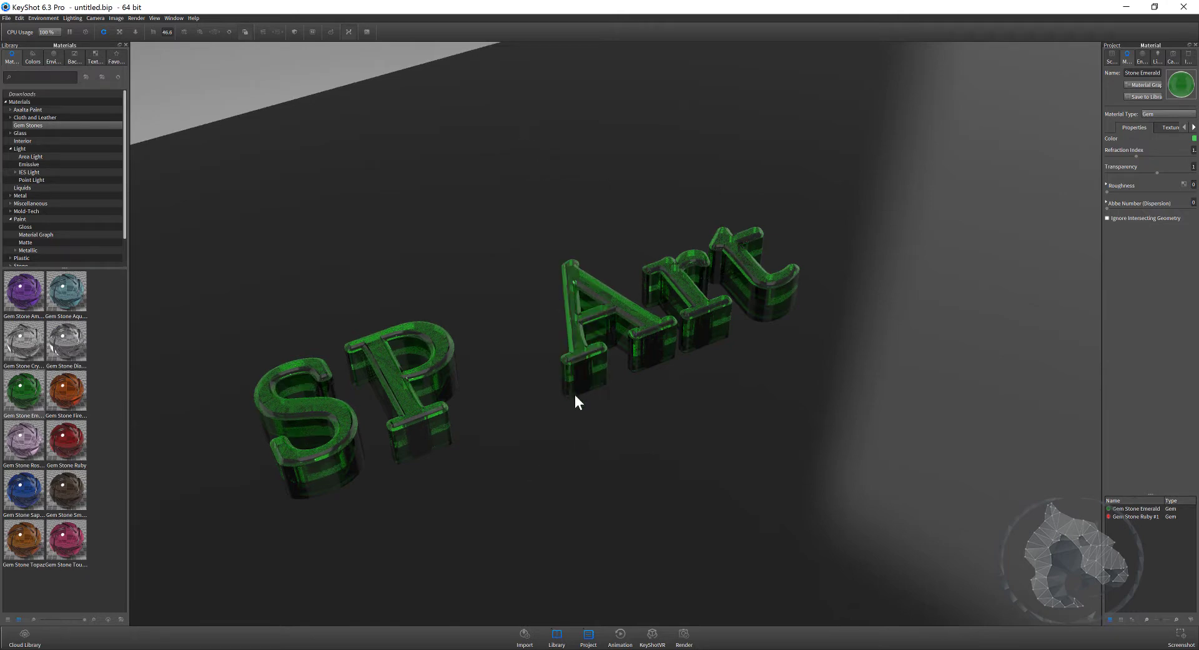
{"action": "left_click_drag", "start_coordinate": [655, 406], "coordinate": [525, 456]}
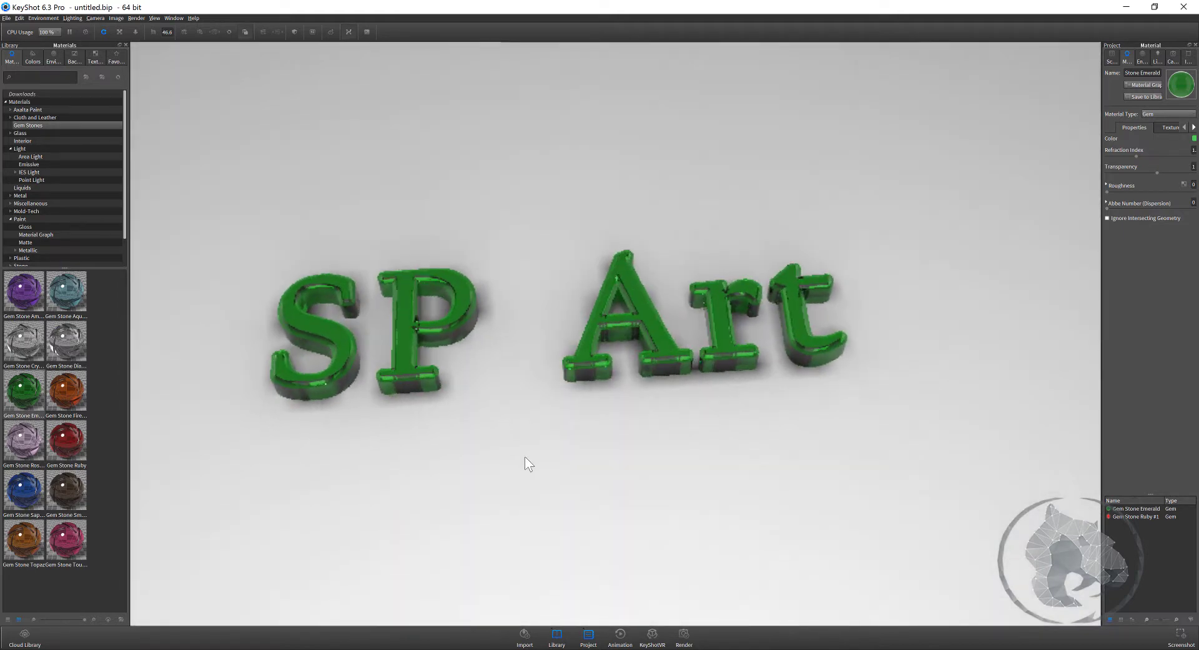
{"action": "left_click_drag", "start_coordinate": [678, 389], "coordinate": [643, 392]}
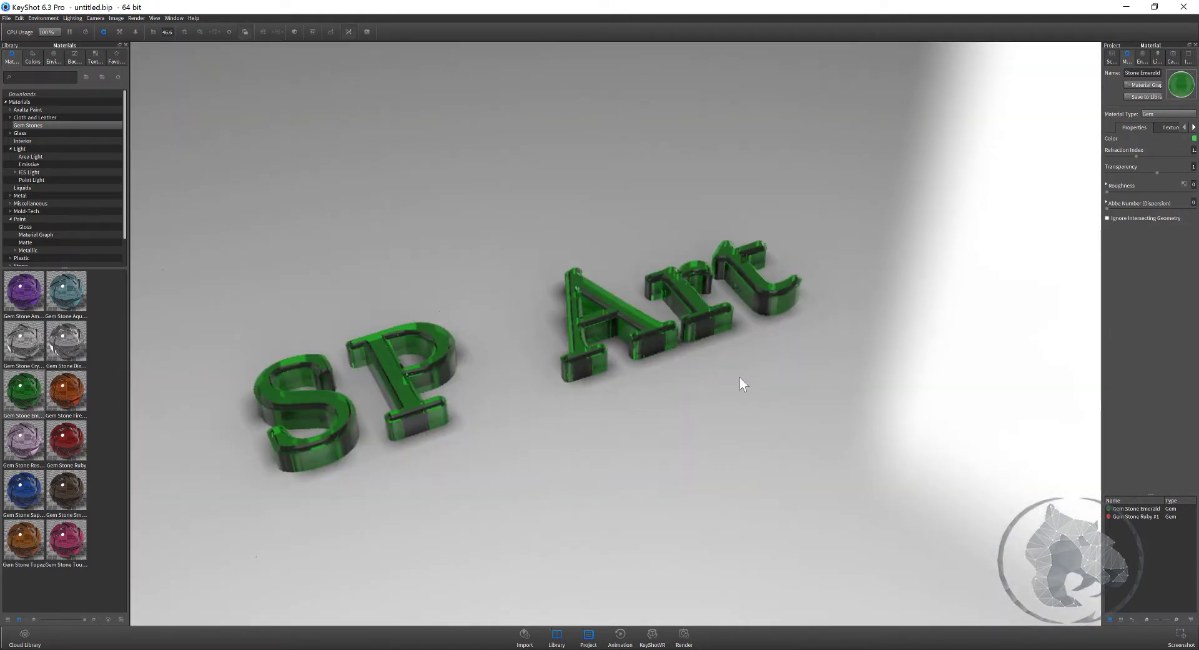
{"action": "left_click", "coordinate": [1142, 56]}
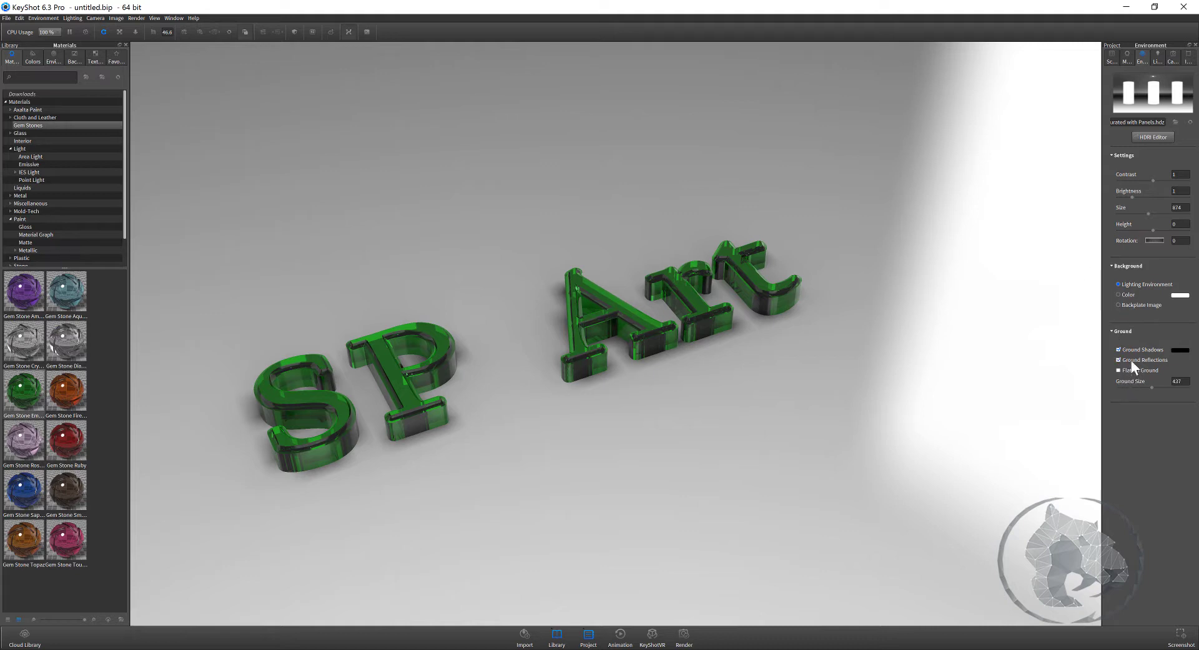
{"action": "left_click_drag", "start_coordinate": [799, 399], "coordinate": [811, 392]}
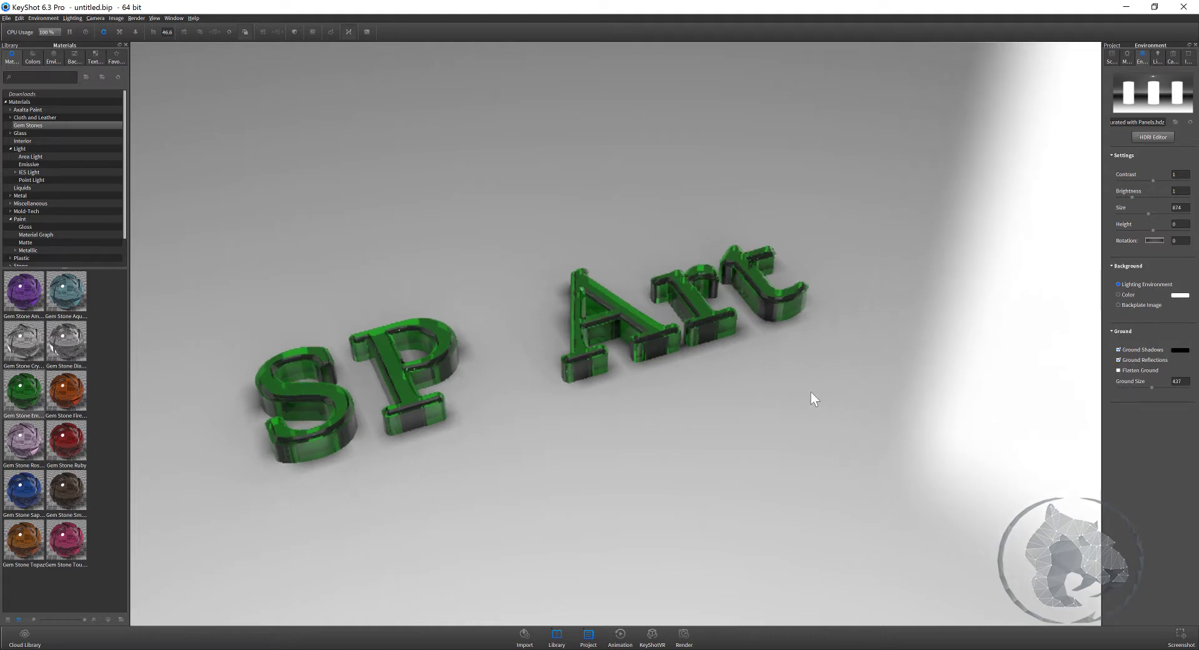
{"action": "left_click", "coordinate": [1109, 56]}
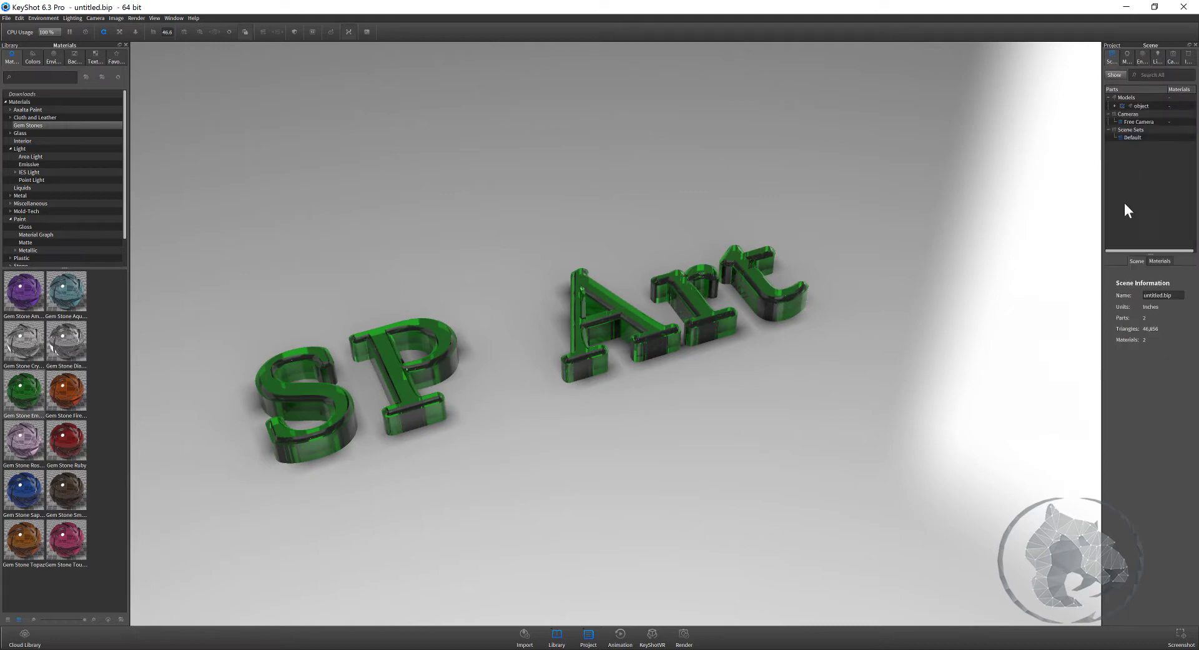
- Raise the TextPlus001 part with the Move Tool, then recentre it on the ground
{"action": "left_click", "coordinate": [1116, 105]}
{"action": "left_click", "coordinate": [1143, 115]}
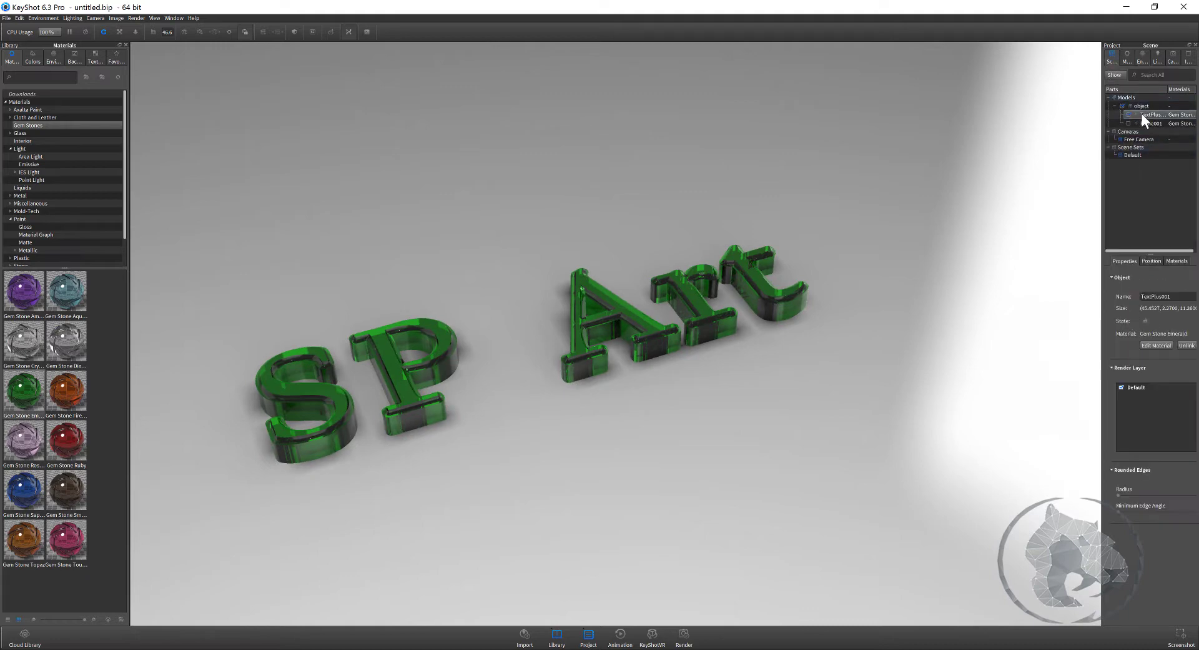
{"action": "left_click", "coordinate": [1151, 261]}
{"action": "left_click", "coordinate": [1153, 278]}
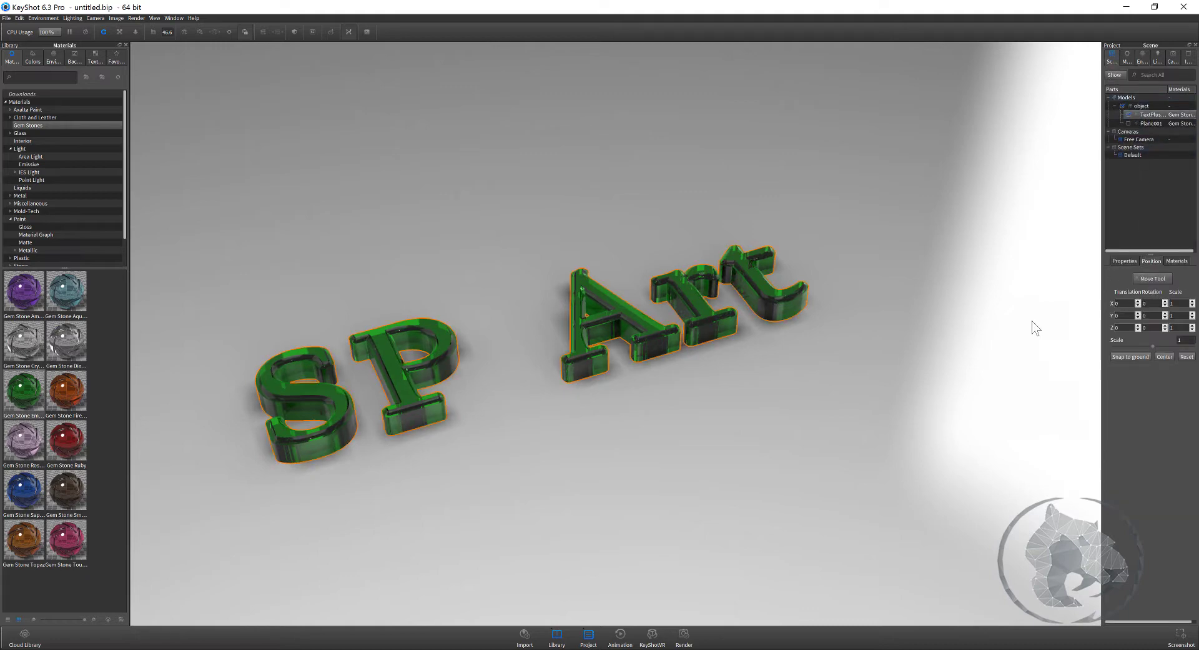
{"action": "left_click_drag", "start_coordinate": [537, 297], "coordinate": [539, 194]}
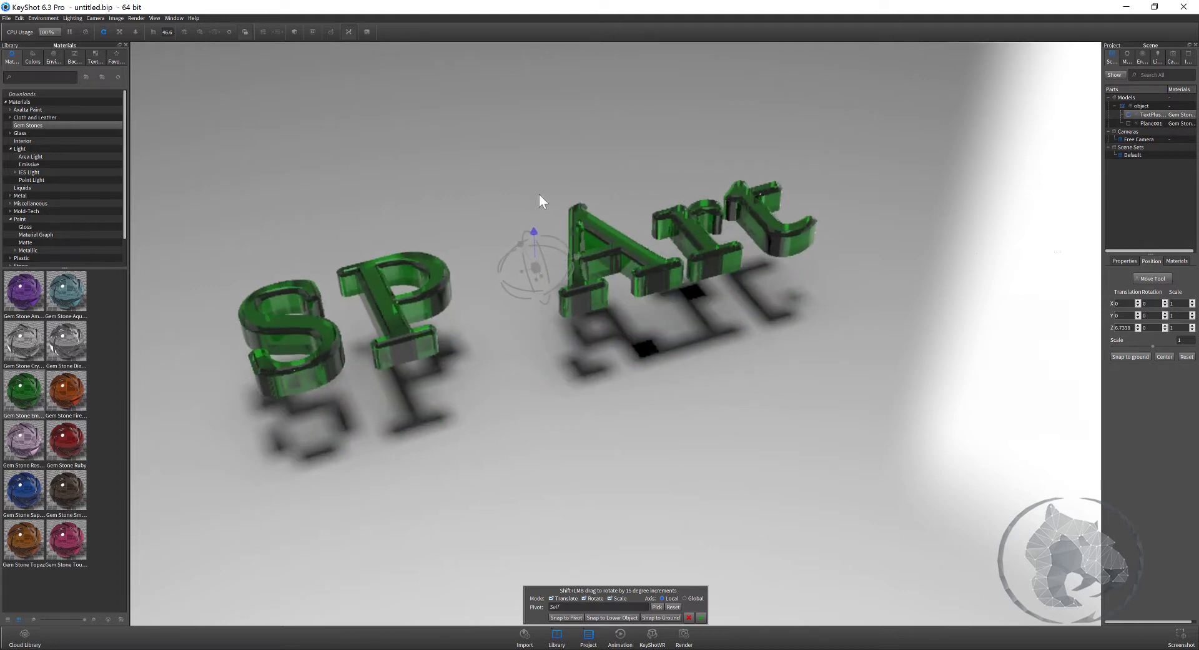
{"action": "left_click", "coordinate": [701, 617]}
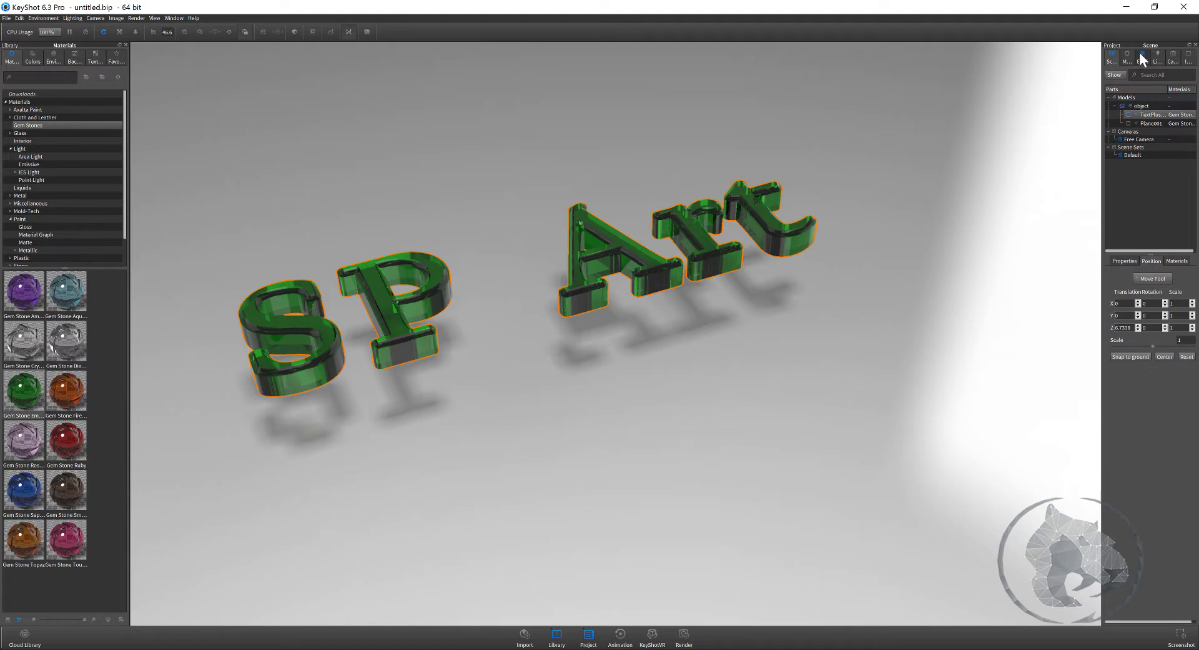
{"action": "left_click", "coordinate": [1163, 357]}
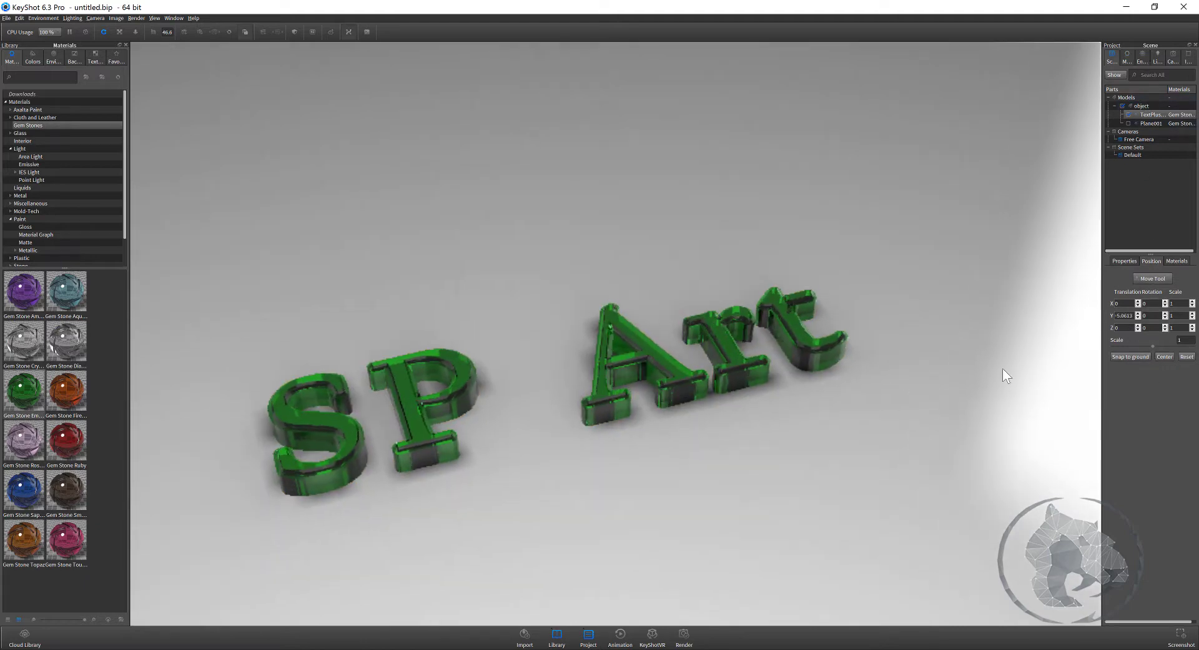
- Switch the environment background to Color and set it to dark grey RGB 46/46/46
{"action": "left_click", "coordinate": [1140, 56]}
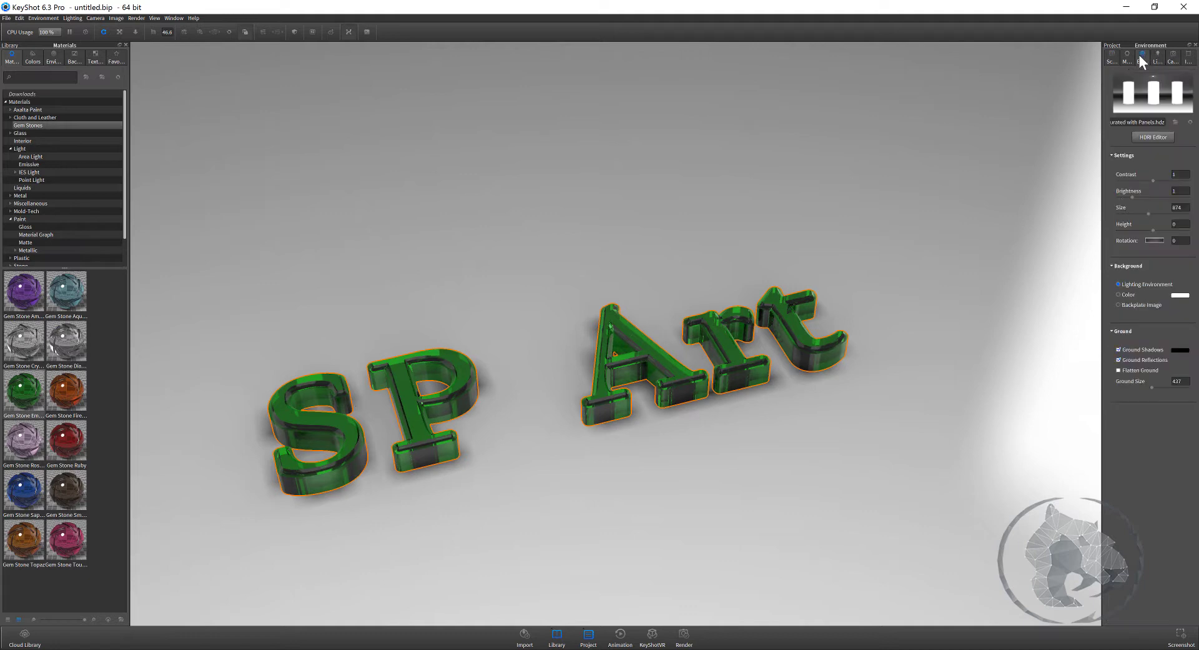
{"action": "left_click", "coordinate": [1128, 296]}
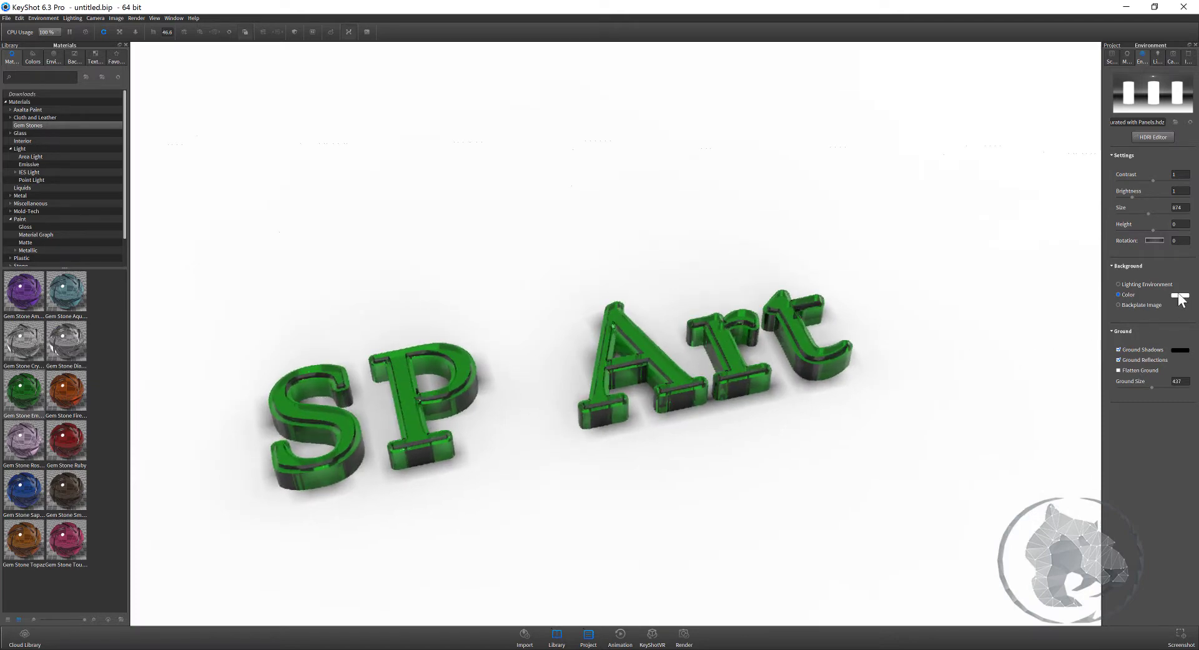
{"action": "left_click", "coordinate": [1180, 294]}
{"action": "left_click_drag", "start_coordinate": [1141, 245], "coordinate": [1106, 261]}
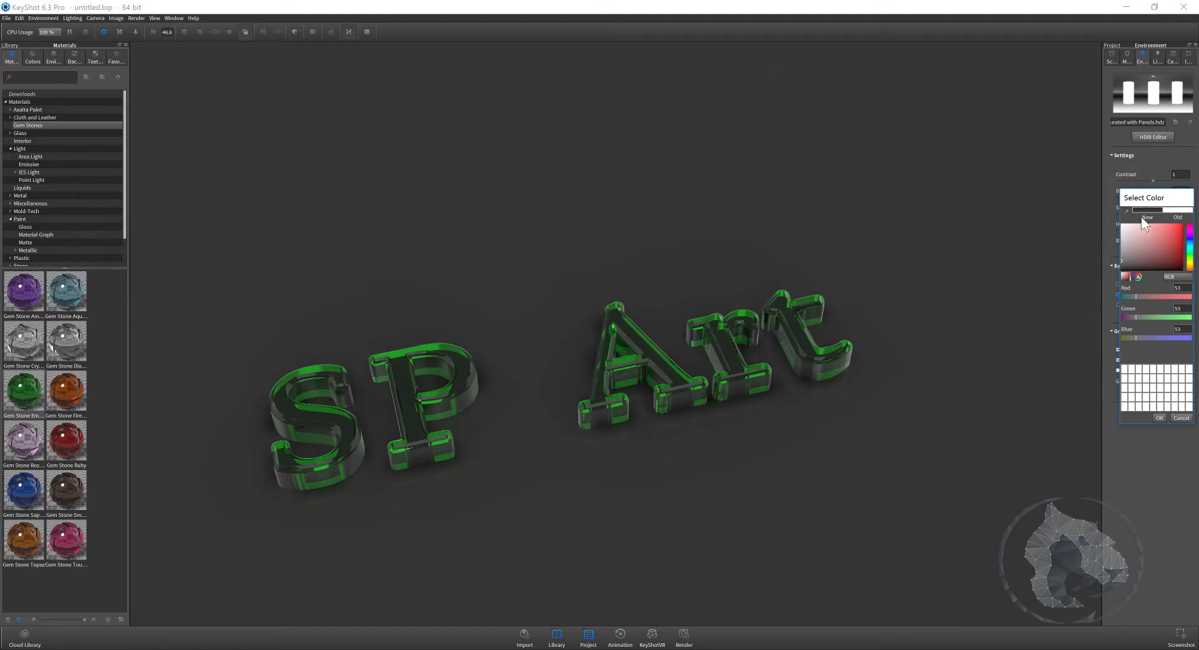
{"action": "left_click_drag", "start_coordinate": [1125, 259], "coordinate": [1048, 288]}
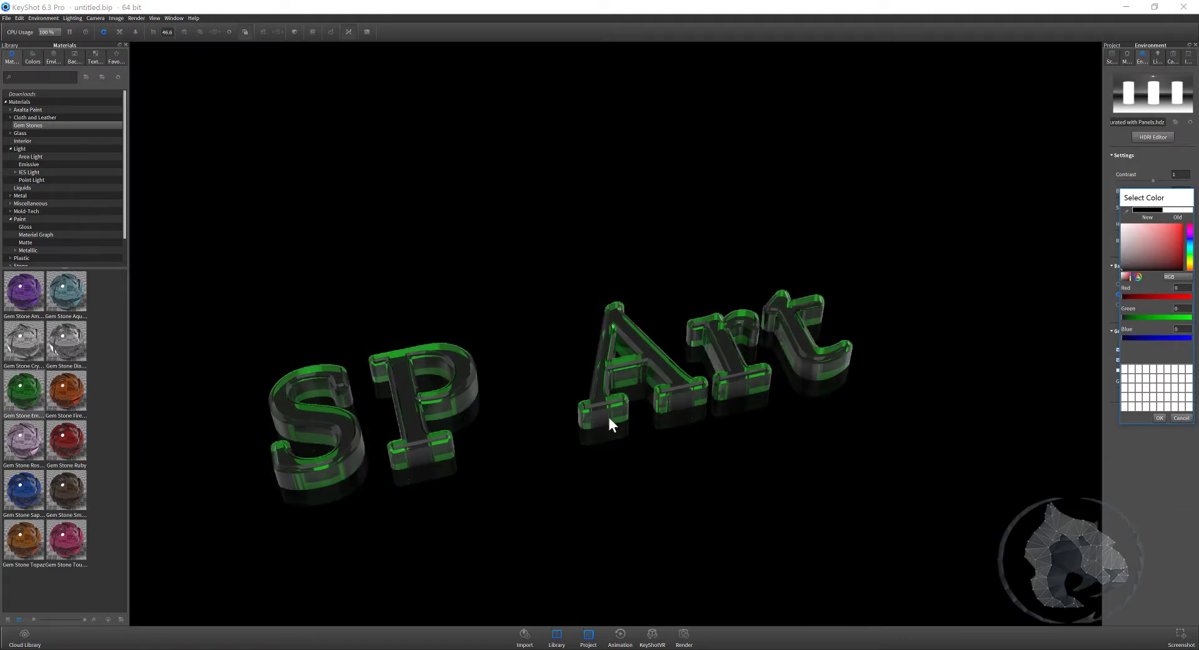
{"action": "left_click_drag", "start_coordinate": [1132, 257], "coordinate": [1114, 260]}
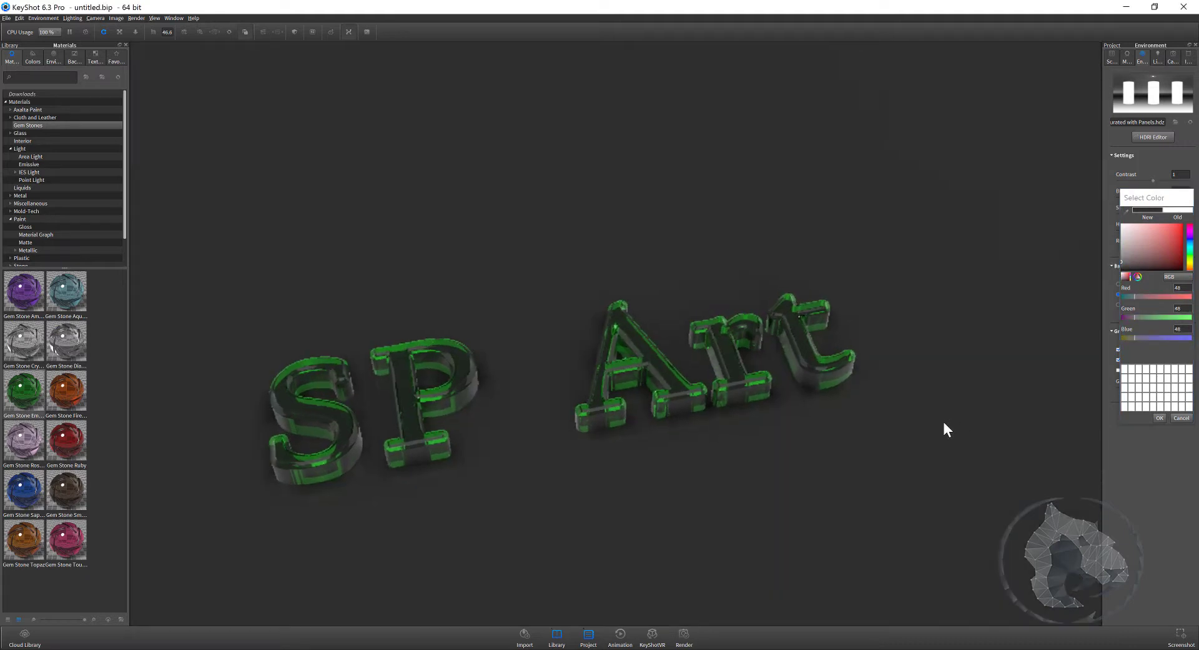
{"action": "left_click_drag", "start_coordinate": [944, 420], "coordinate": [881, 511]}
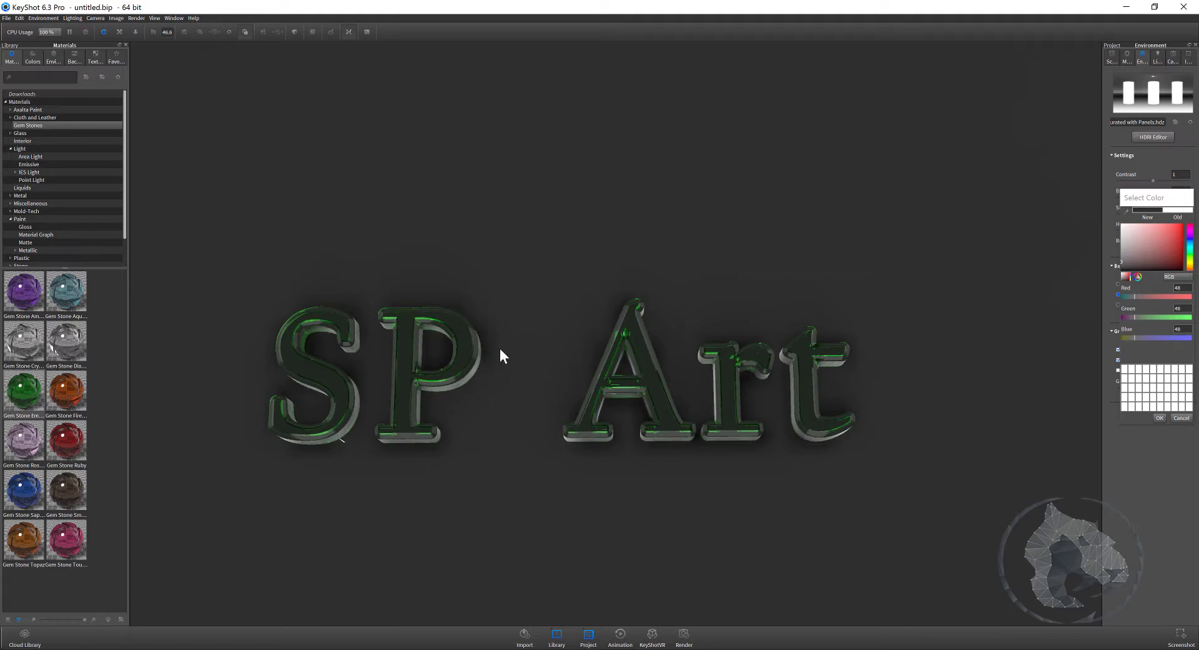
{"action": "mouse_move", "coordinate": [478, 448]}
{"action": "left_mouse_down"}
{"action": "mouse_move", "coordinate": [554, 376]}
{"action": "mouse_move", "coordinate": [432, 403]}
{"action": "mouse_move", "coordinate": [445, 395]}
{"action": "left_mouse_up"}
{"action": "left_click", "coordinate": [44, 18]}
{"action": "mouse_move", "coordinate": [72, 18]}
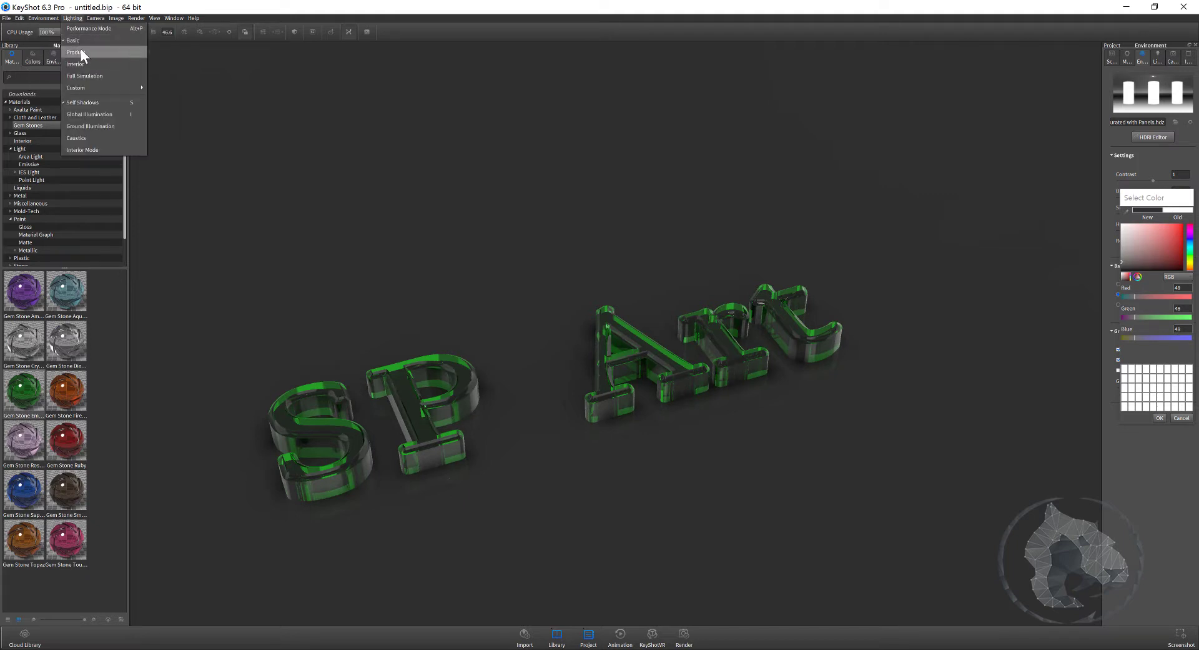
{"action": "left_click", "coordinate": [81, 50]}
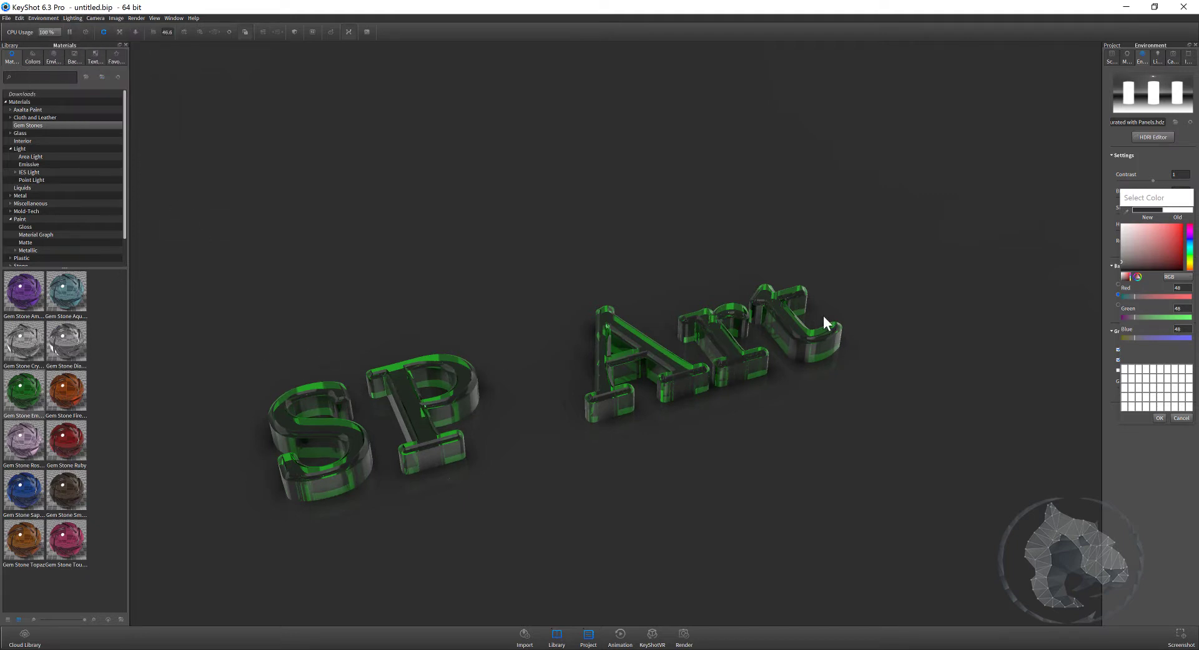
{"action": "left_click_drag", "start_coordinate": [1154, 197], "coordinate": [1039, 193]}
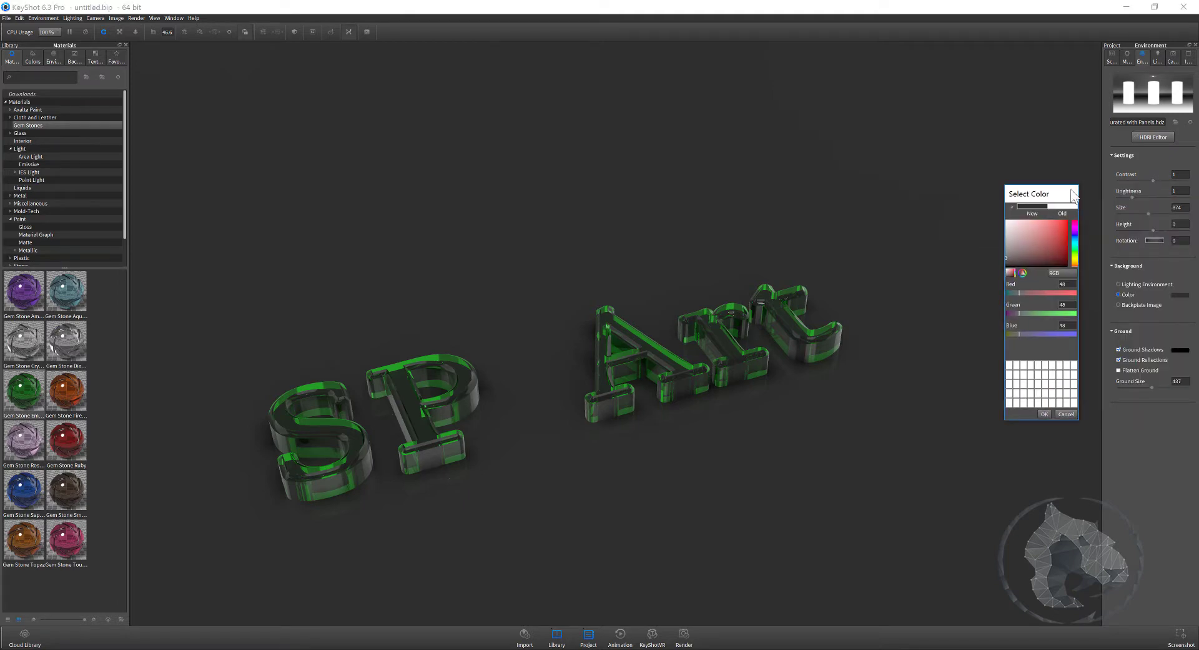
{"action": "left_click", "coordinate": [1046, 413]}
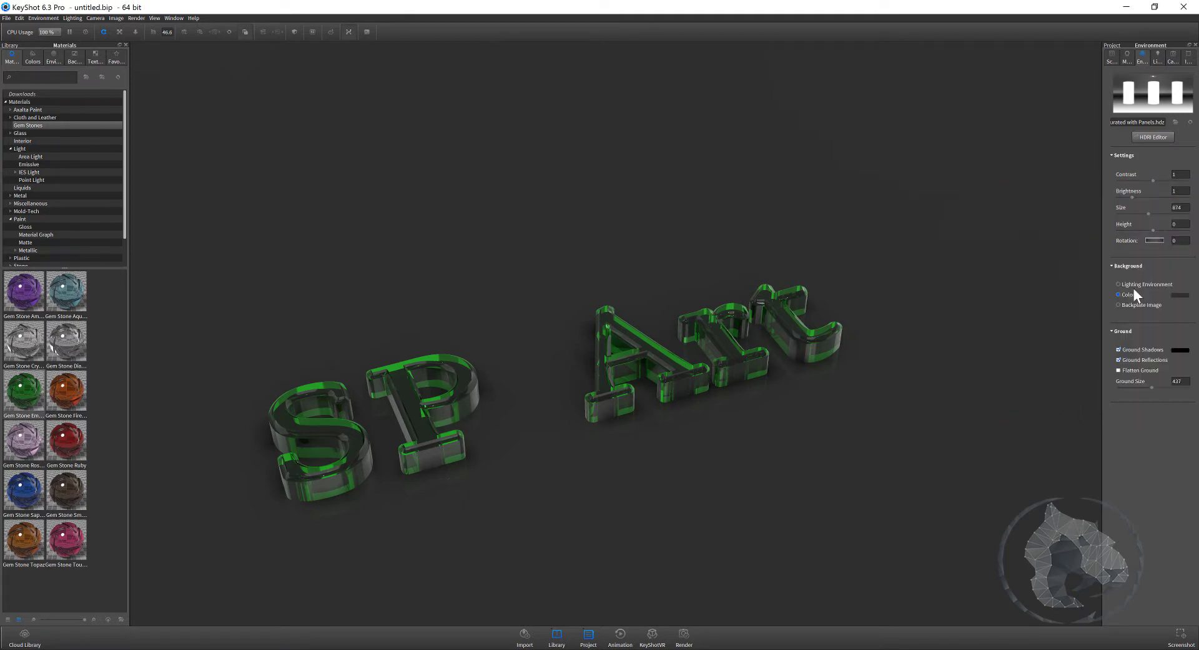
- Apply the black studio backplate from the Backplates library and orbit to face the text front-on
{"action": "left_click", "coordinate": [1127, 304]}
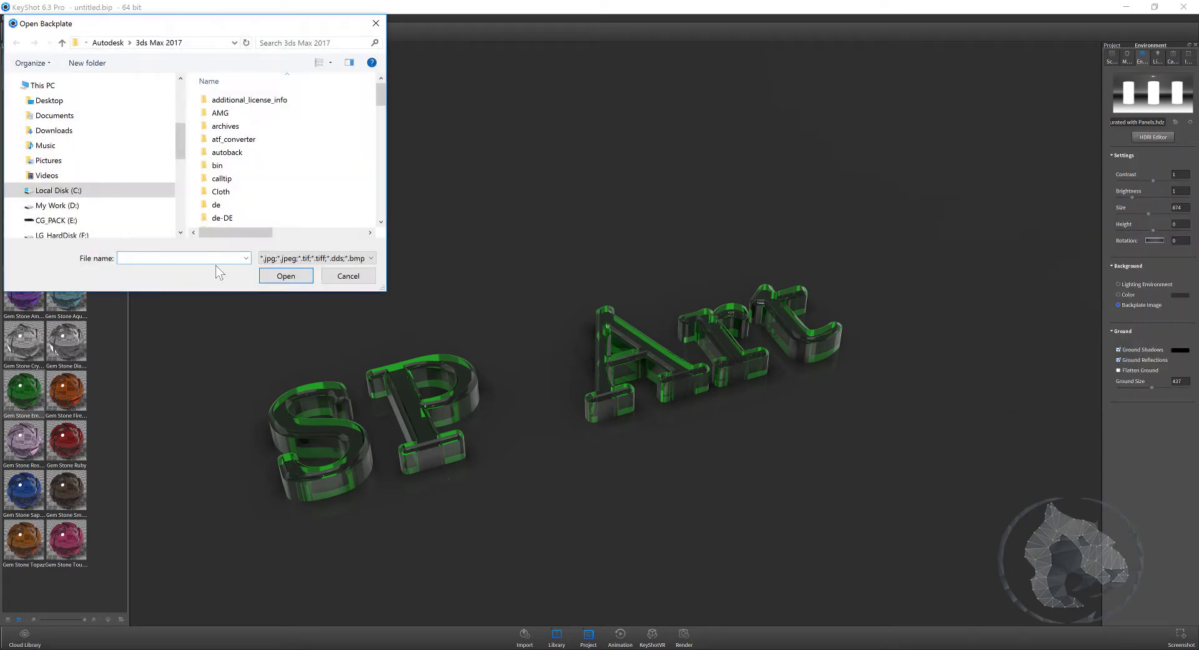
{"action": "left_click", "coordinate": [356, 272]}
{"action": "left_click", "coordinate": [75, 57]}
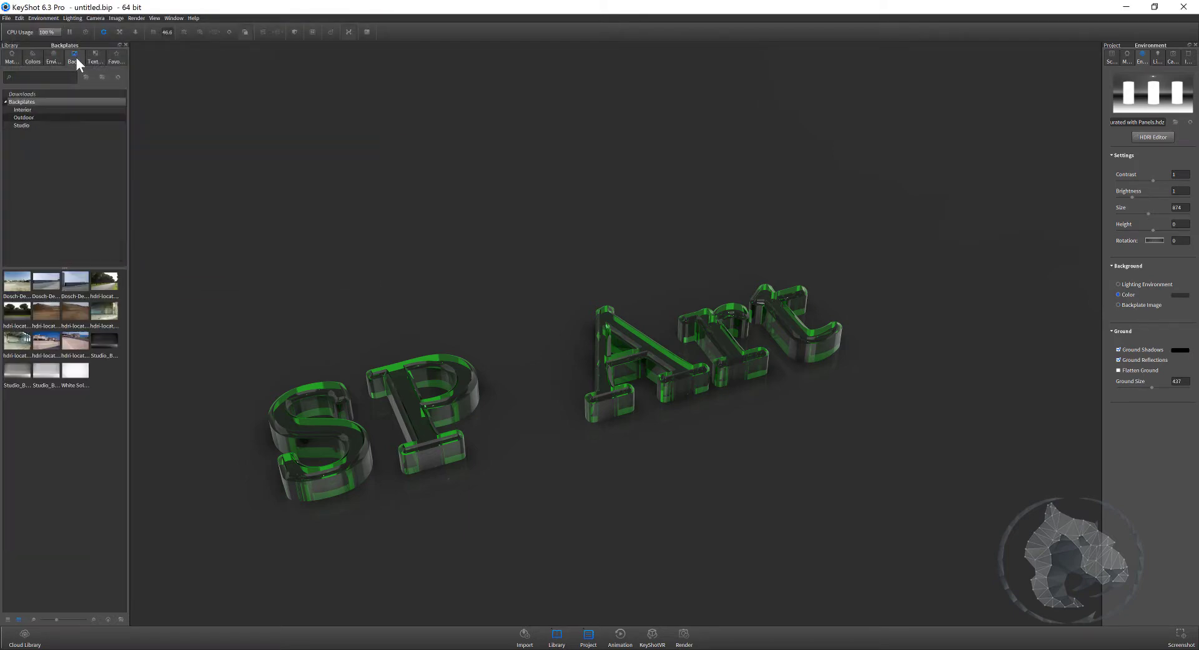
{"action": "left_click_drag", "start_coordinate": [111, 354], "coordinate": [283, 373]}
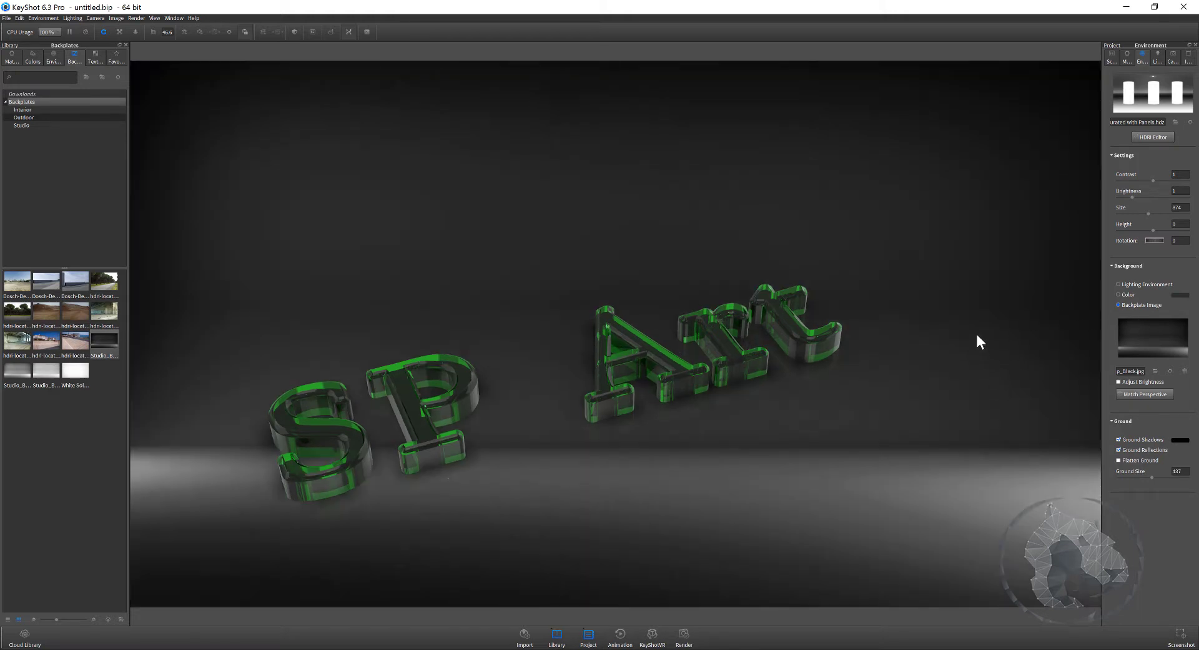
{"action": "left_click_drag", "start_coordinate": [975, 331], "coordinate": [928, 453]}
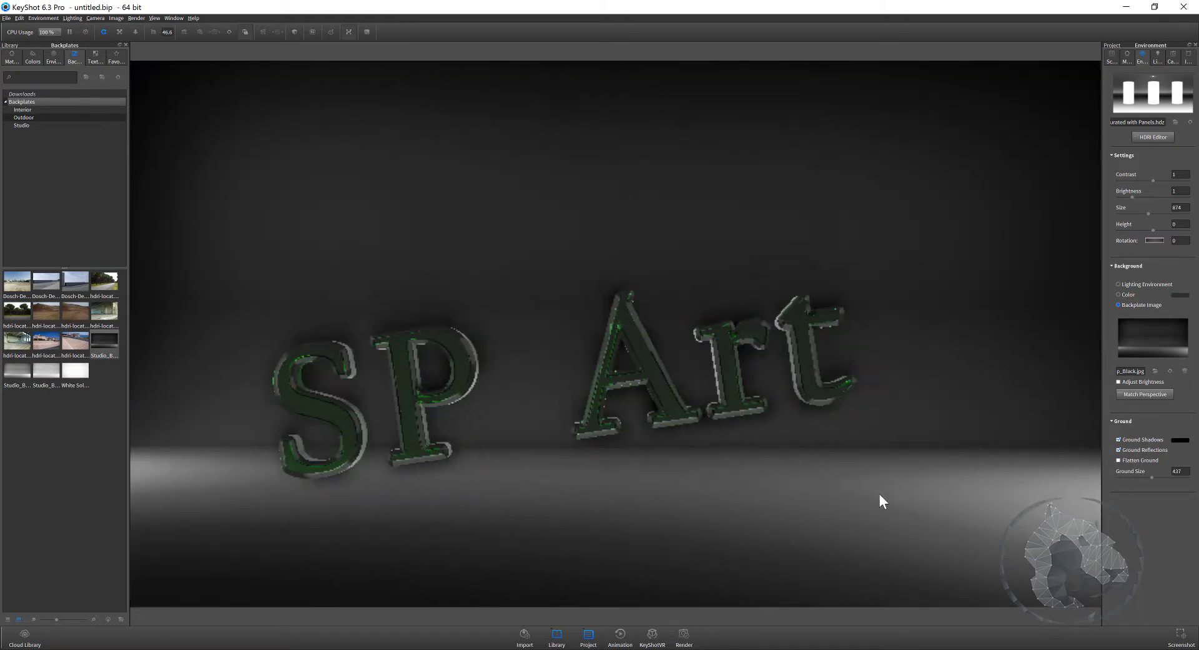
{"action": "mouse_move", "coordinate": [879, 500]}
{"action": "left_mouse_down"}
{"action": "mouse_move", "coordinate": [798, 503]}
{"action": "mouse_move", "coordinate": [859, 476]}
{"action": "left_mouse_up"}
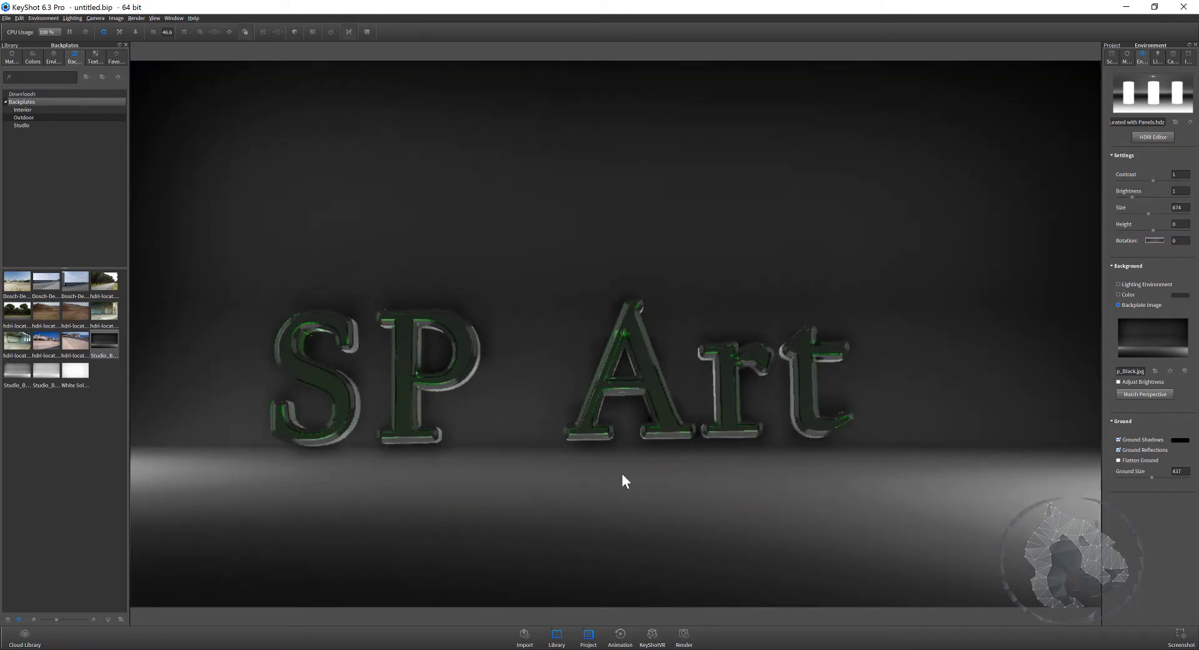
- Replace it with the grey studio backplate and view the letters from slightly above
{"action": "left_click_drag", "start_coordinate": [24, 369], "coordinate": [297, 282]}
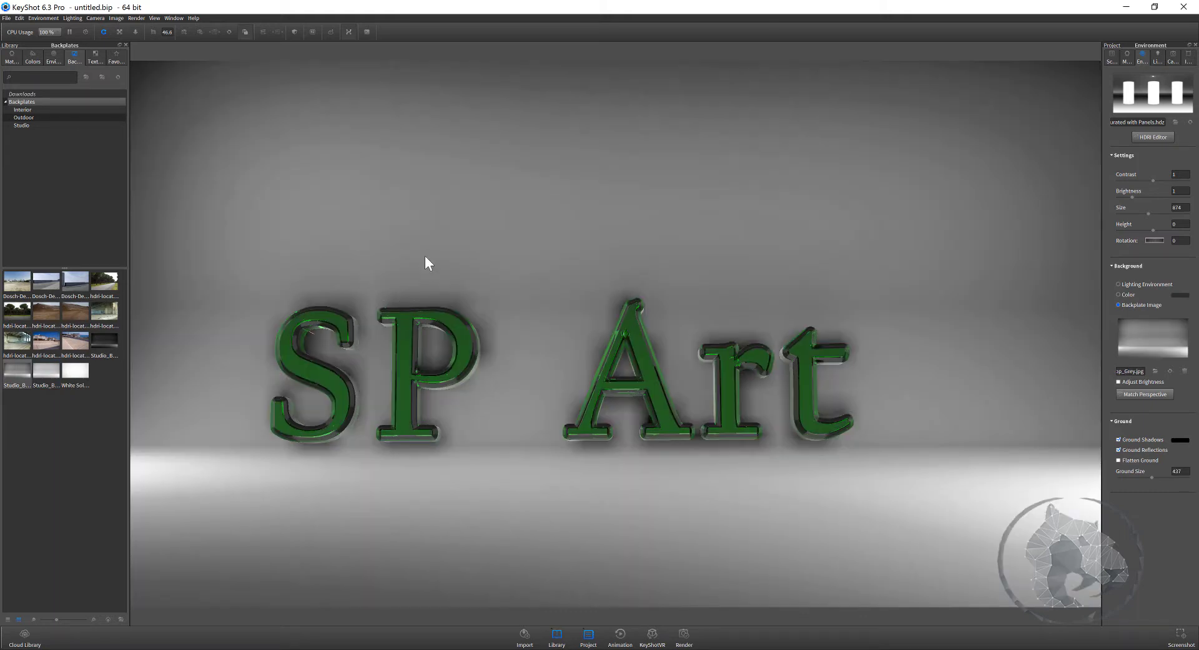
{"action": "mouse_move", "coordinate": [429, 263]}
{"action": "left_mouse_down"}
{"action": "mouse_move", "coordinate": [484, 268]}
{"action": "mouse_move", "coordinate": [429, 257]}
{"action": "left_mouse_up"}
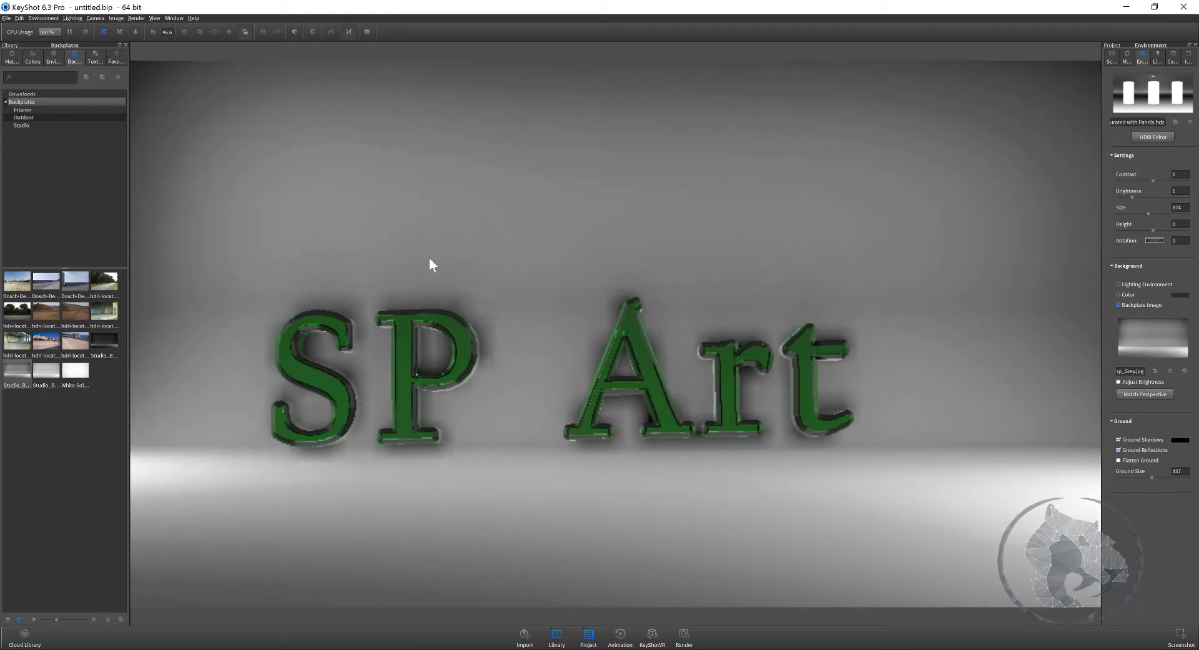
{"action": "mouse_move", "coordinate": [489, 285]}
{"action": "left_mouse_down"}
{"action": "mouse_move", "coordinate": [505, 264]}
{"action": "mouse_move", "coordinate": [508, 191]}
{"action": "mouse_move", "coordinate": [514, 257]}
{"action": "left_mouse_up"}
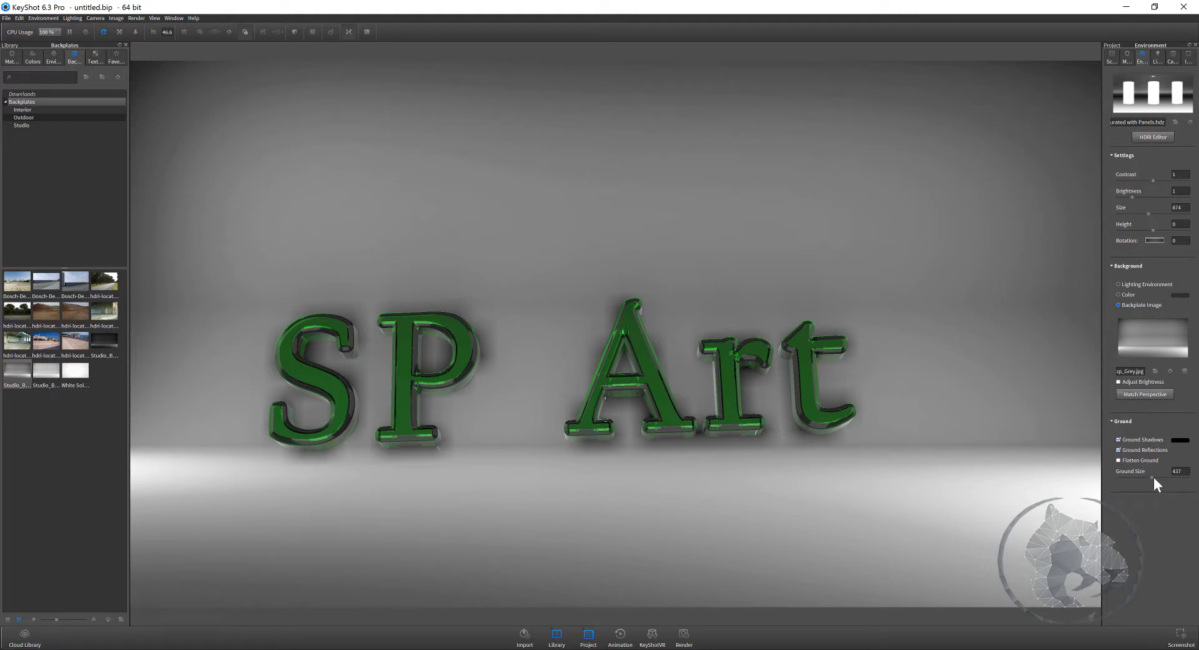
- Enlarge the ground size to about 596.6 and flatten the ground
{"action": "left_click_drag", "start_coordinate": [1164, 480], "coordinate": [1165, 479]}
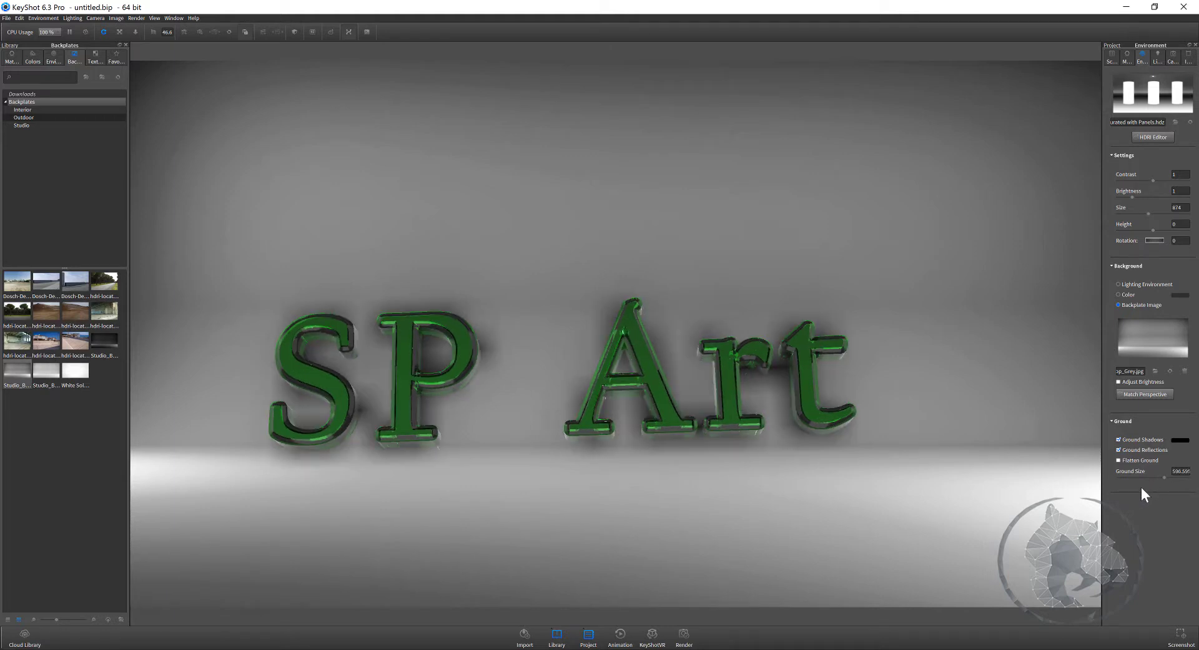
{"action": "left_click", "coordinate": [1139, 460]}
{"action": "left_click", "coordinate": [16, 58]}
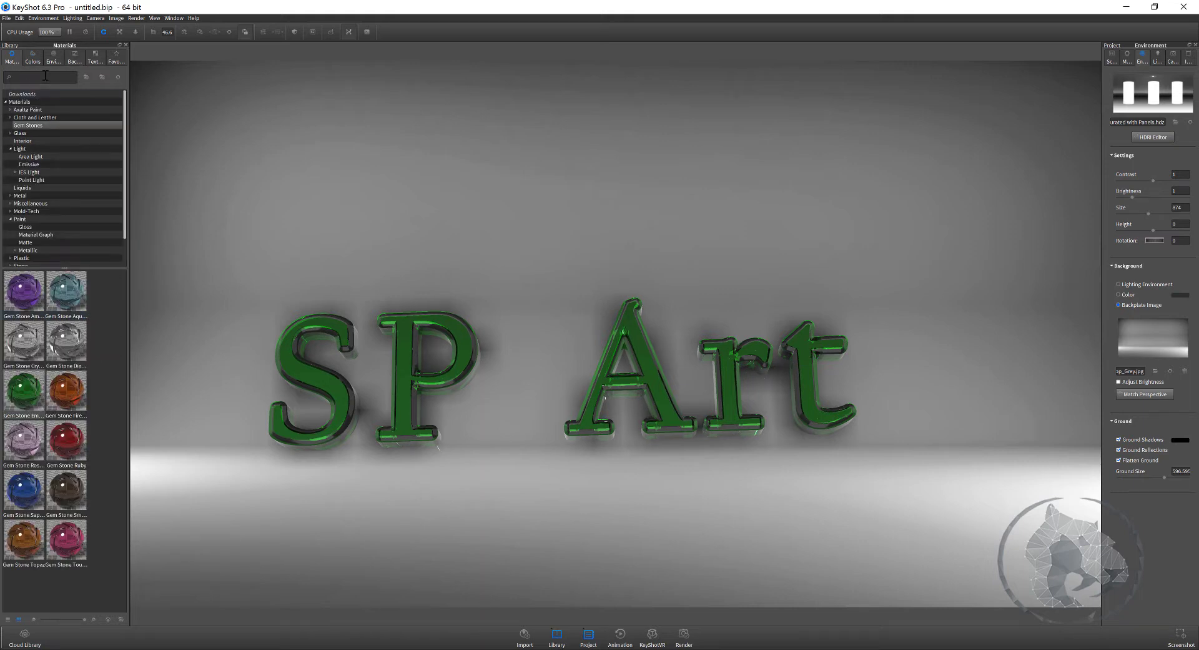
- Set the background back to a solid colour, tilt the view of the text, and review lighting and camera settings
{"action": "left_click", "coordinate": [53, 57]}
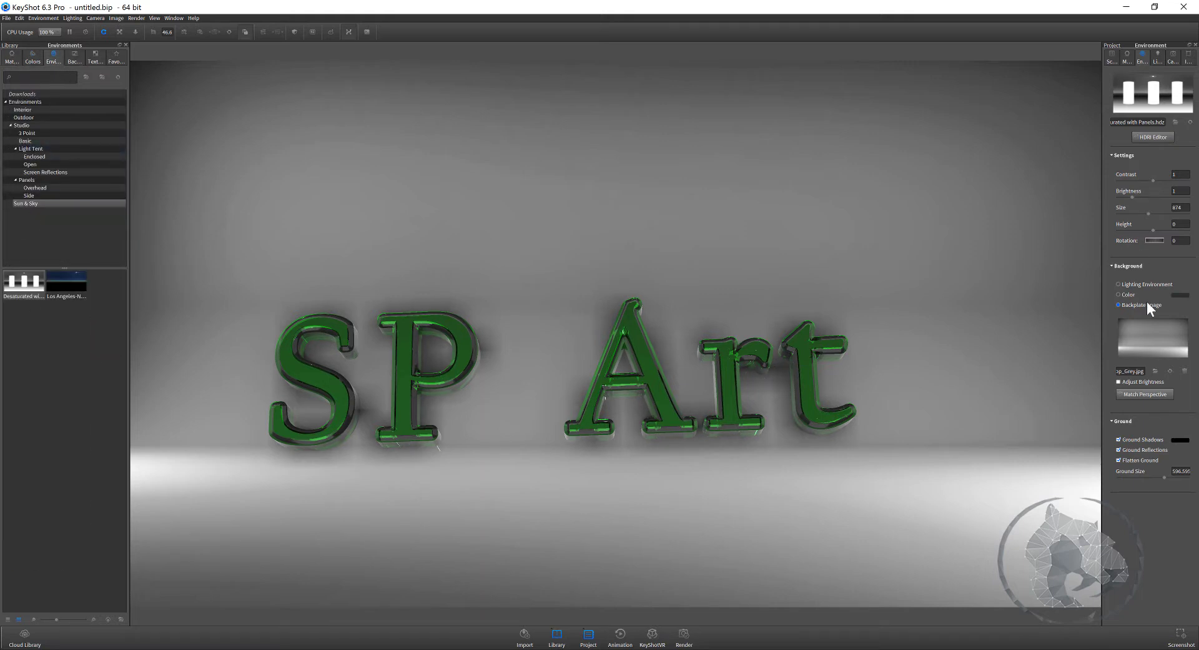
{"action": "left_click", "coordinate": [1128, 294]}
{"action": "mouse_move", "coordinate": [953, 409]}
{"action": "left_mouse_down"}
{"action": "mouse_move", "coordinate": [1057, 309]}
{"action": "mouse_move", "coordinate": [779, 401]}
{"action": "mouse_move", "coordinate": [808, 393]}
{"action": "mouse_move", "coordinate": [787, 381]}
{"action": "mouse_move", "coordinate": [678, 396]}
{"action": "mouse_move", "coordinate": [833, 298]}
{"action": "left_mouse_up"}
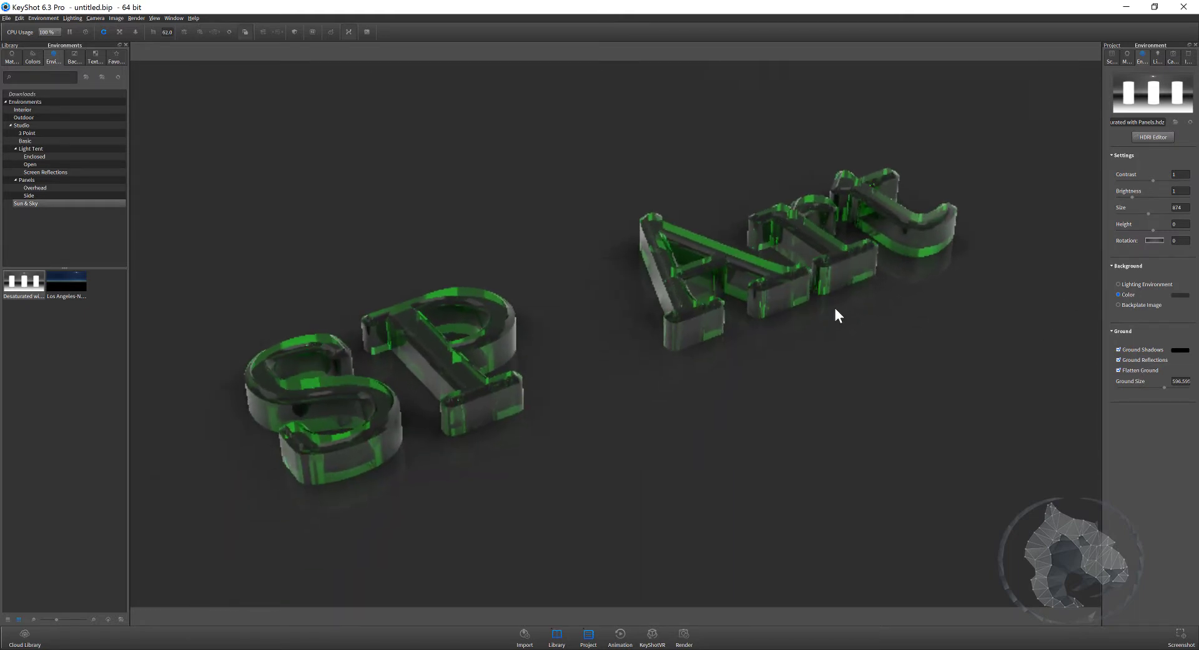
{"action": "left_click", "coordinate": [1158, 56]}
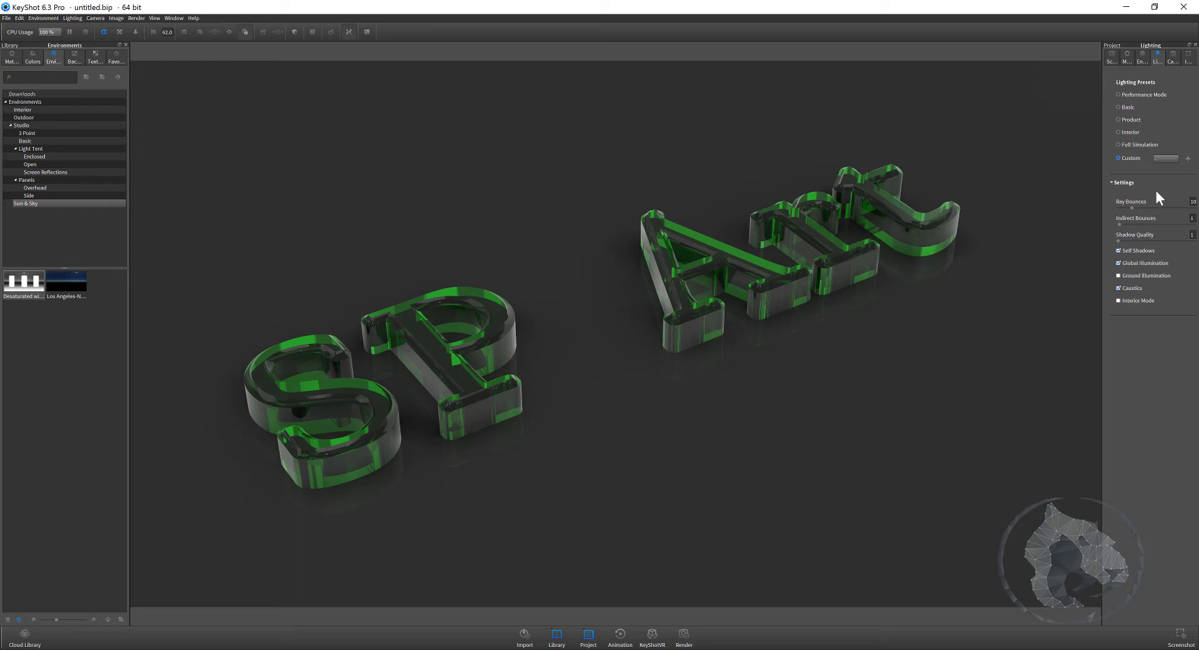
{"action": "left_click", "coordinate": [1172, 55]}
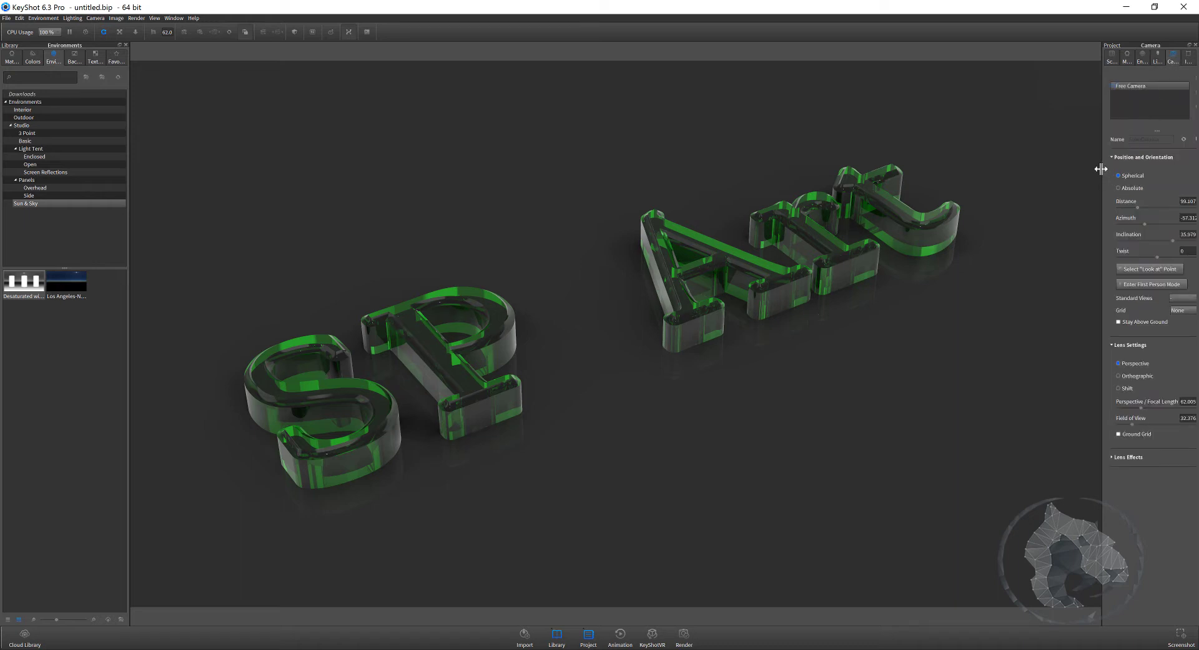
- Set the camera field of view to 20 and zoom the view out
{"action": "left_click_drag", "start_coordinate": [1100, 169], "coordinate": [1050, 169]}
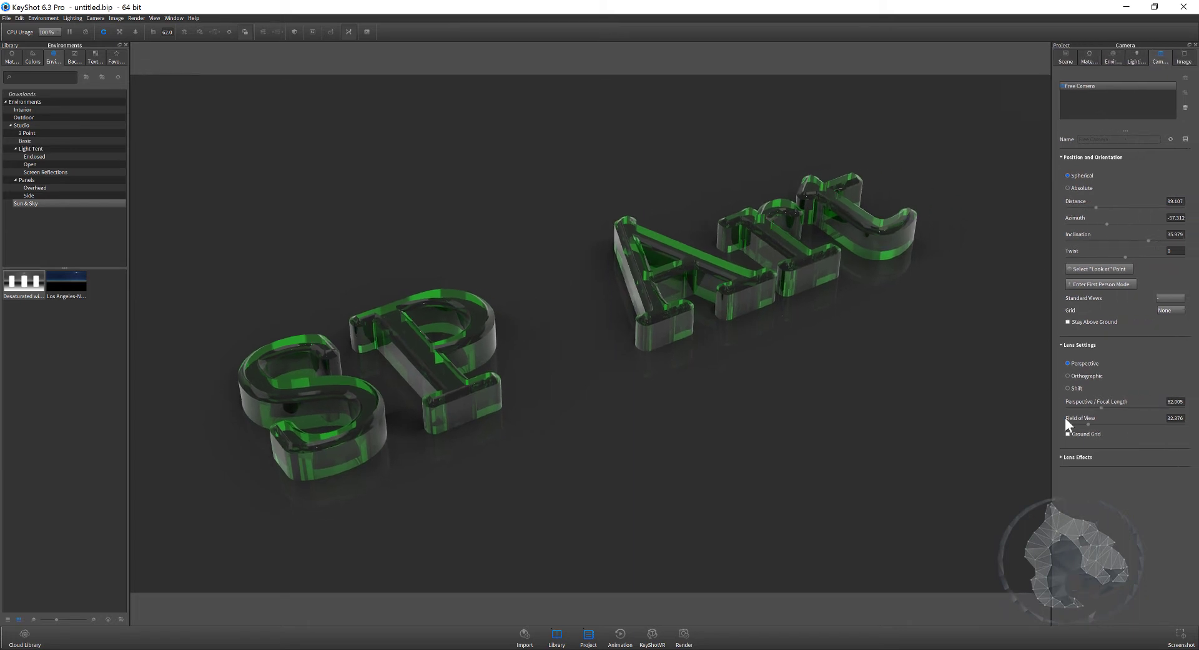
{"action": "double_click", "coordinate": [1175, 417]}
{"action": "type", "text": "2"}
{"action": "type", "text": "0"}
{"action": "key", "text": "Return"}
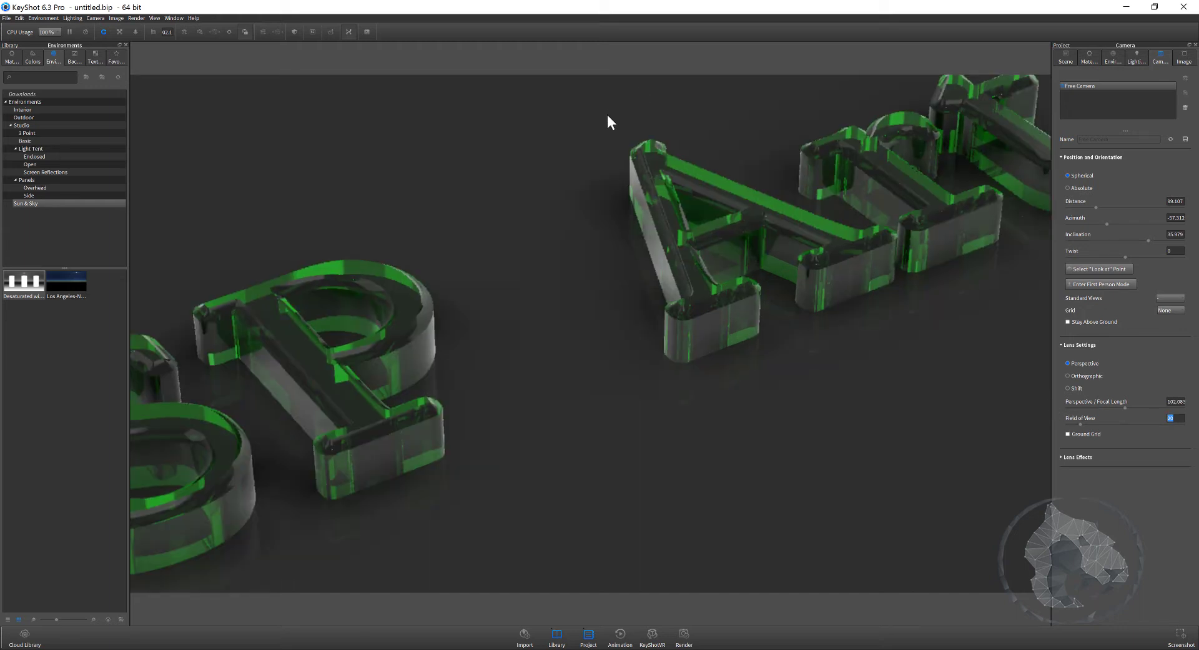
{"action": "scroll", "coordinate": [888, 406], "scroll_direction": "down", "scroll_amount": 5}
{"action": "scroll", "coordinate": [801, 355], "scroll_direction": "down", "scroll_amount": 4}
{"action": "scroll", "coordinate": [685, 315], "scroll_direction": "up", "scroll_amount": 2}
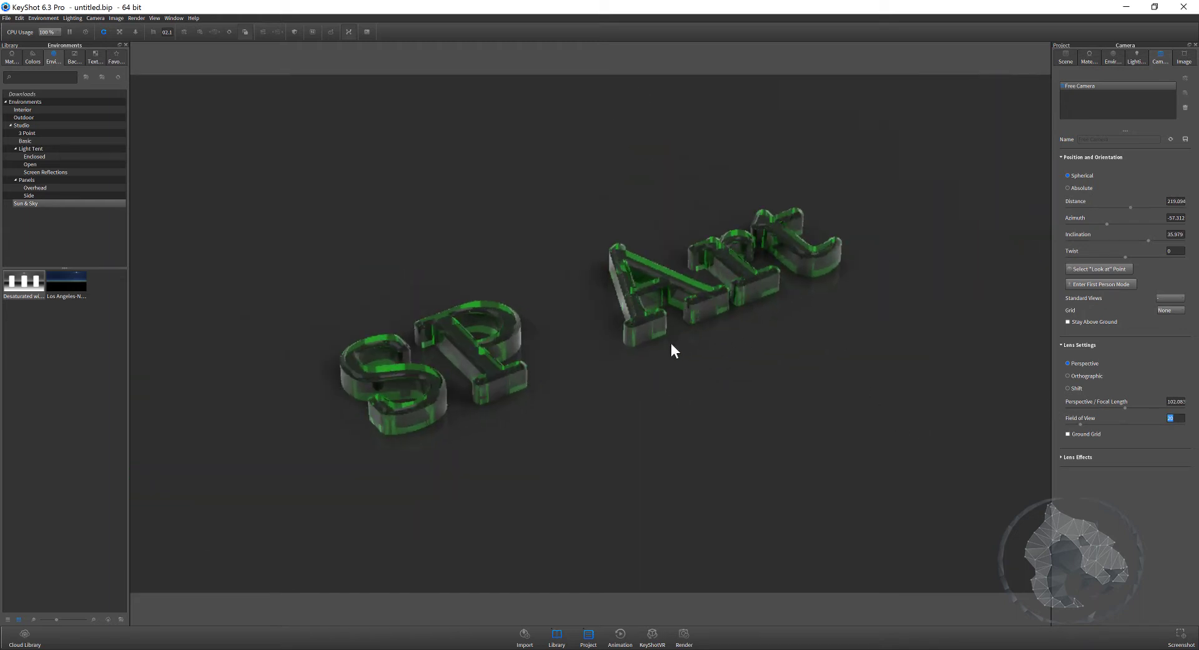
- Orbit slightly higher, try depth of field then leave it off, and return to Environment settings
{"action": "left_click_drag", "start_coordinate": [681, 342], "coordinate": [653, 357]}
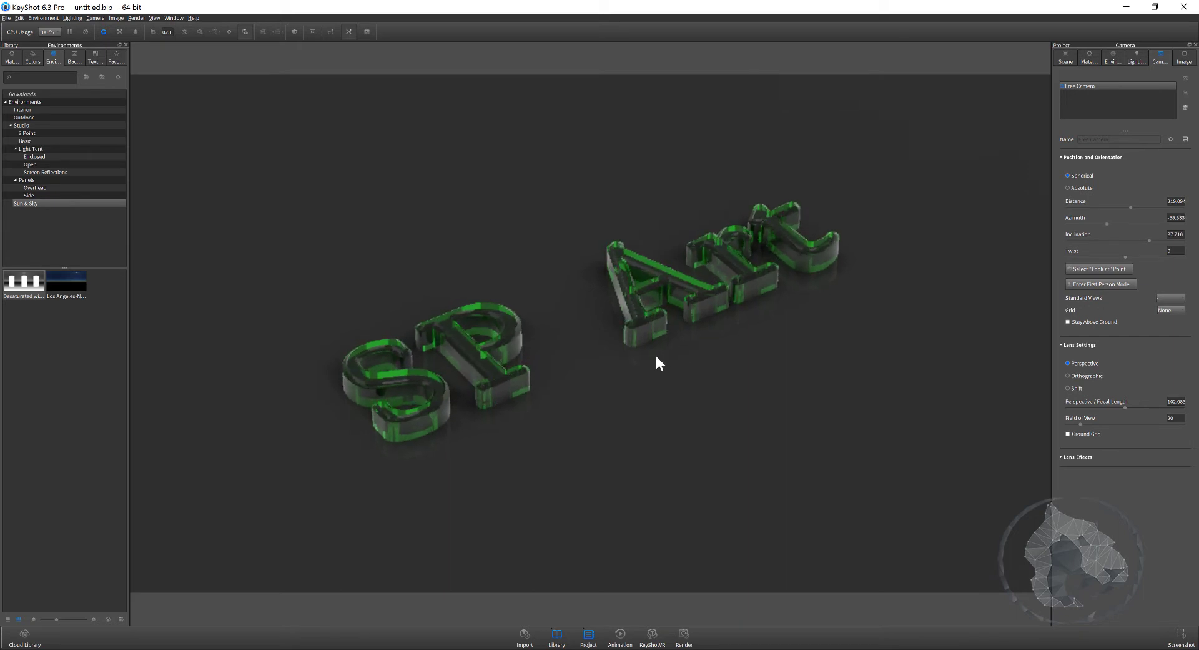
{"action": "left_click", "coordinate": [1075, 457]}
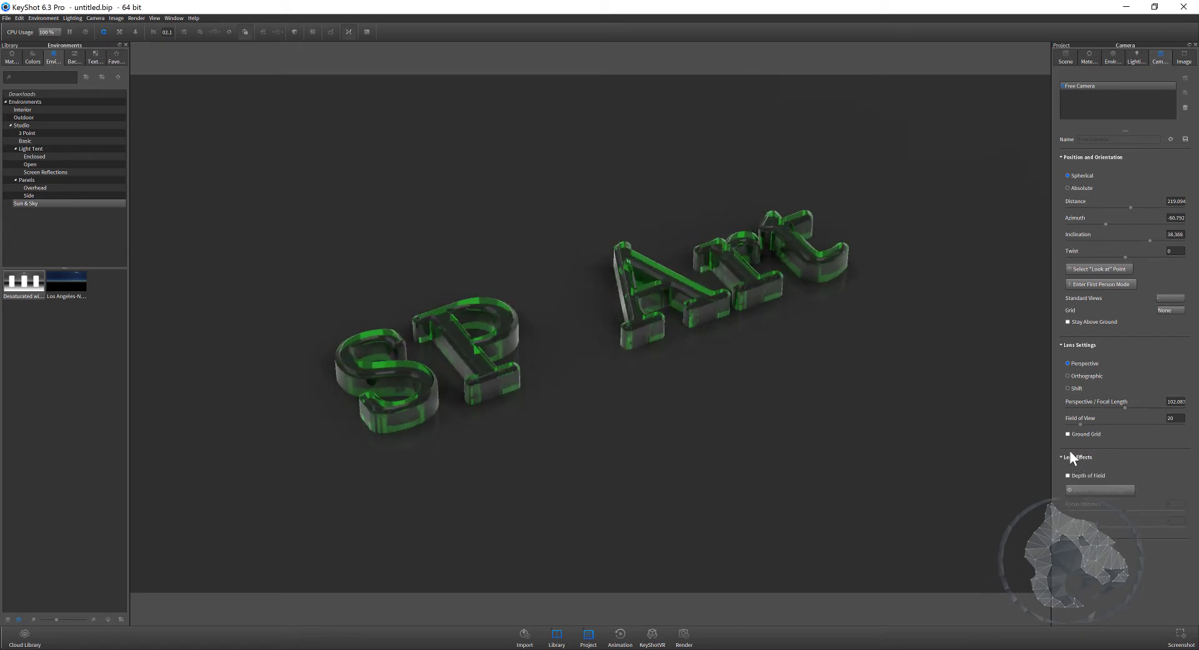
{"action": "left_click", "coordinate": [1074, 475]}
{"action": "left_click", "coordinate": [1097, 490]}
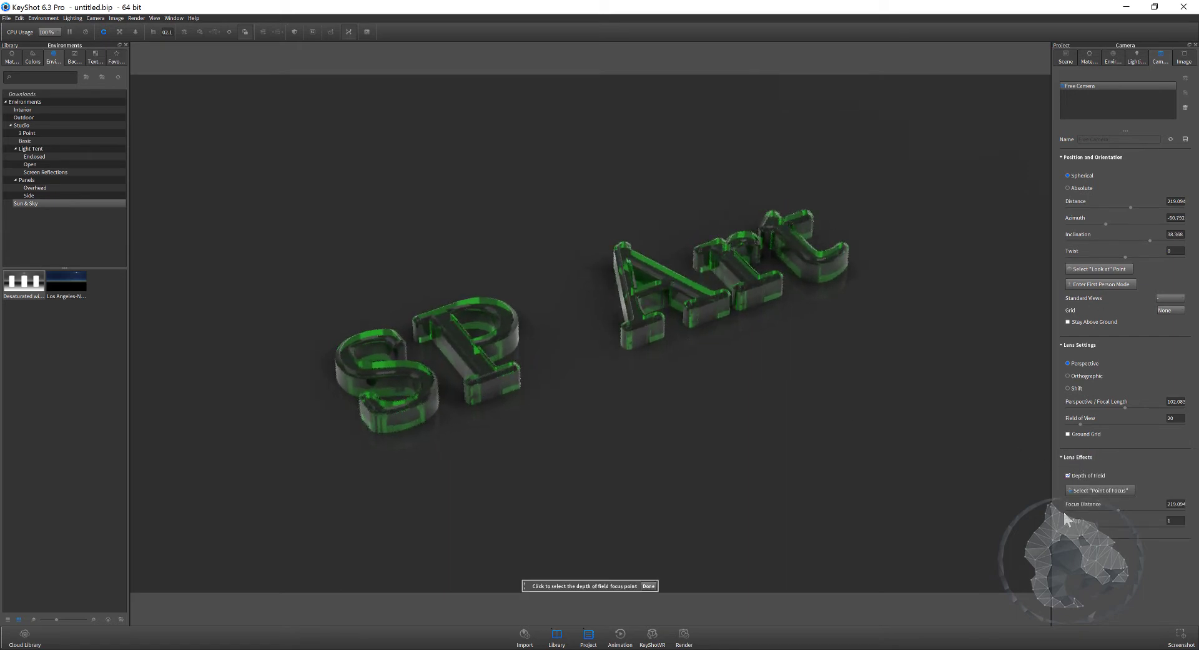
{"action": "left_click", "coordinate": [1084, 475]}
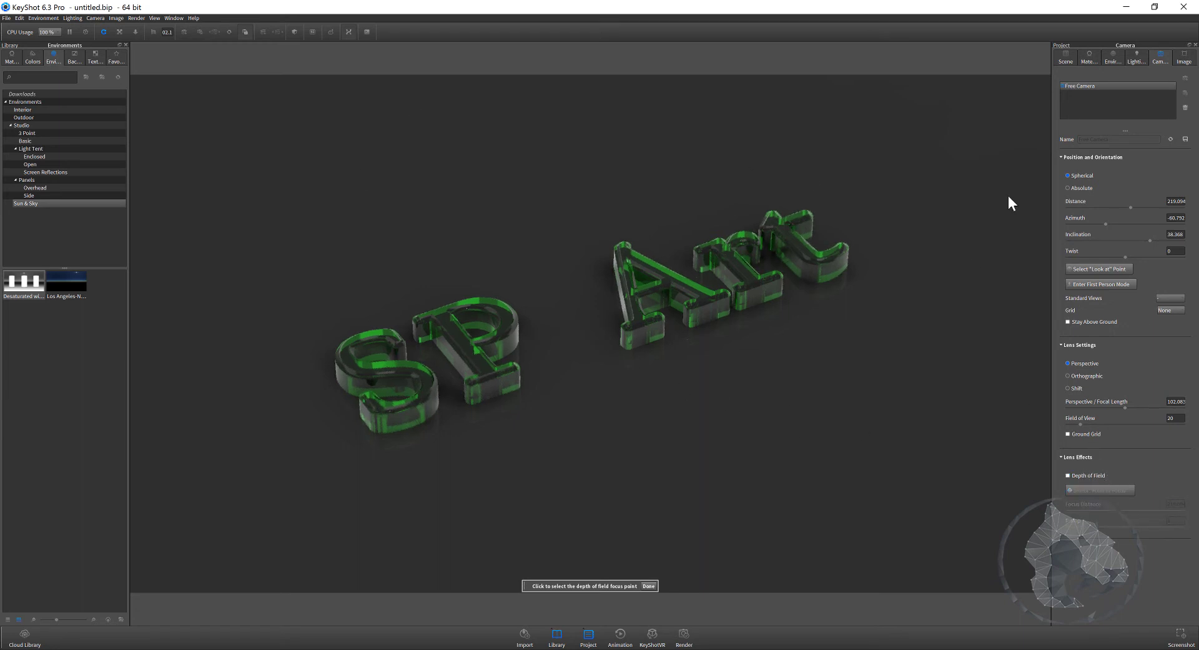
{"action": "left_click", "coordinate": [1138, 58]}
{"action": "left_click", "coordinate": [1110, 56]}
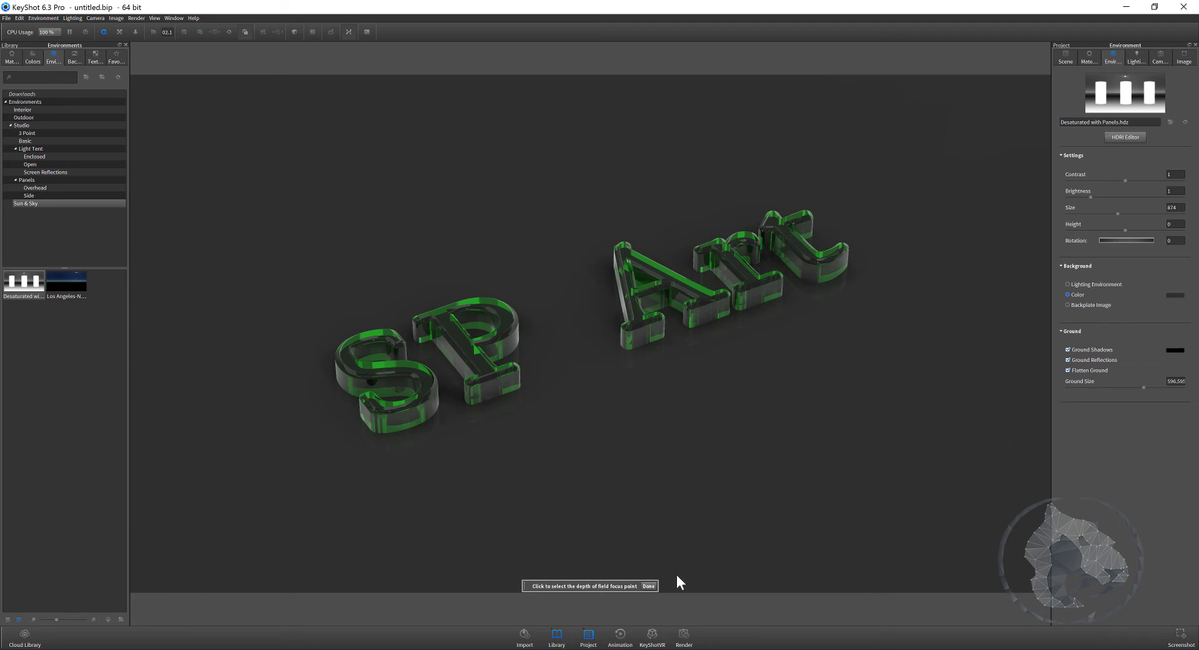
{"action": "left_click", "coordinate": [650, 585]}
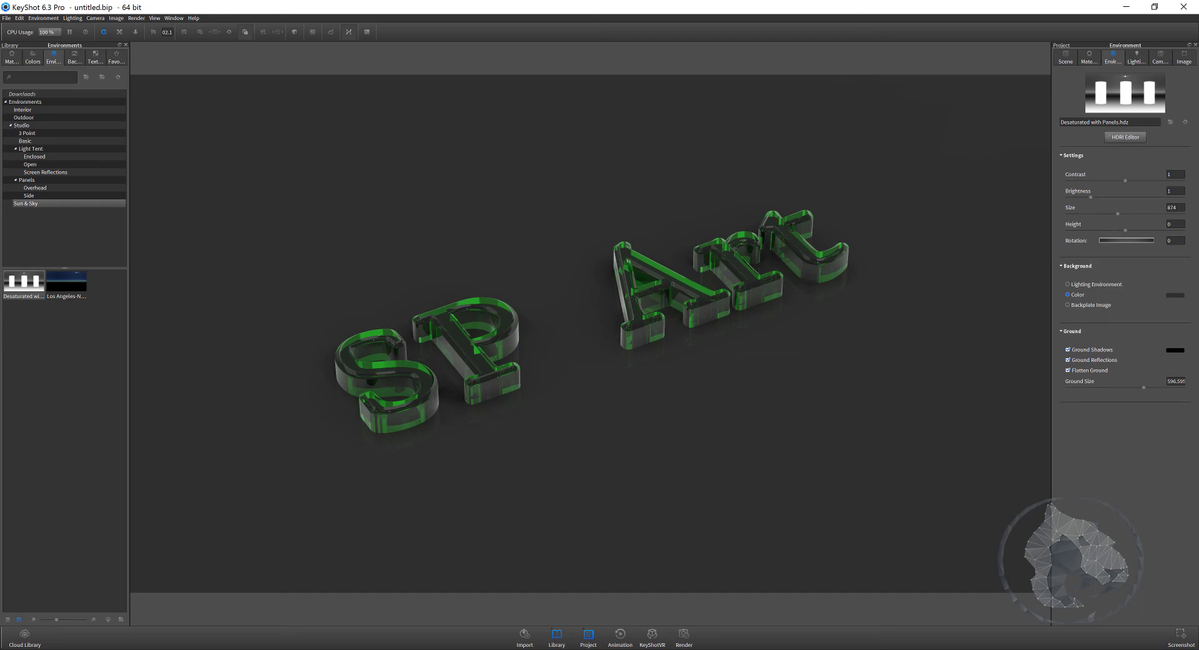